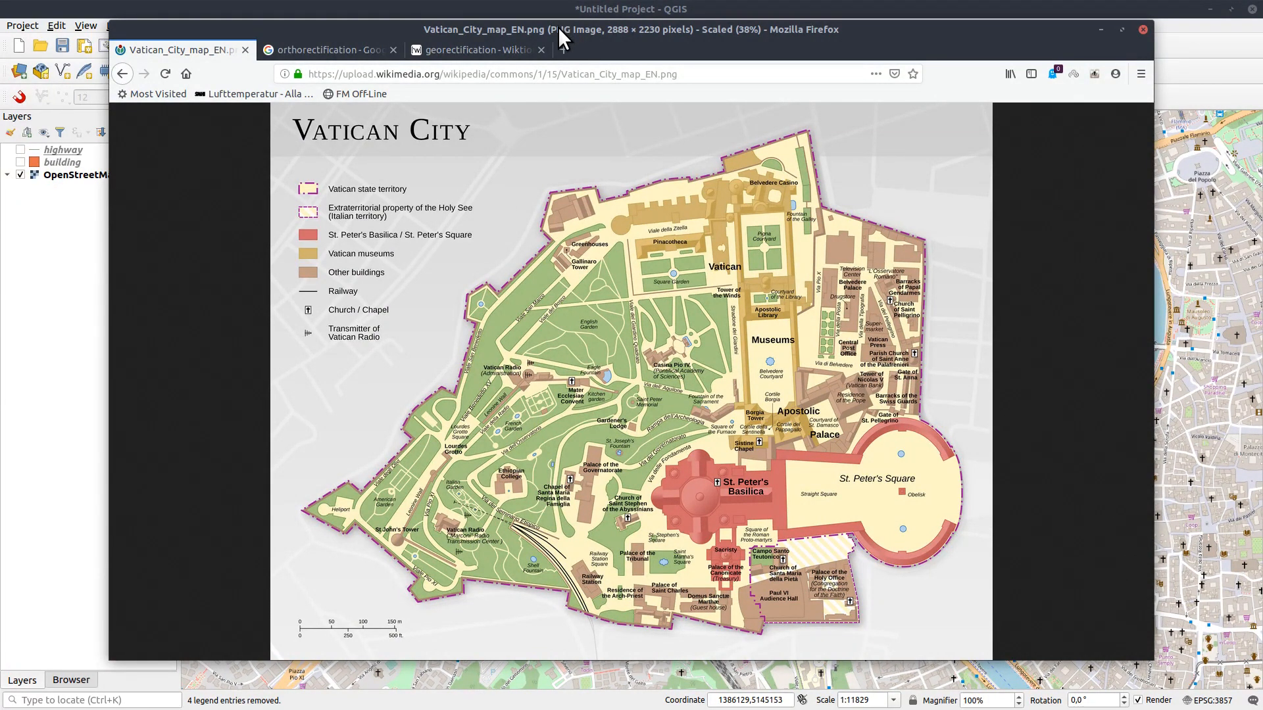
Move the browser window off the map and check the project's coordinate reference system without changing it
mouse_move(557, 29)
mouse_down()
mouse_move(510, 30)
mouse_move(543, 33)
mouse_up()
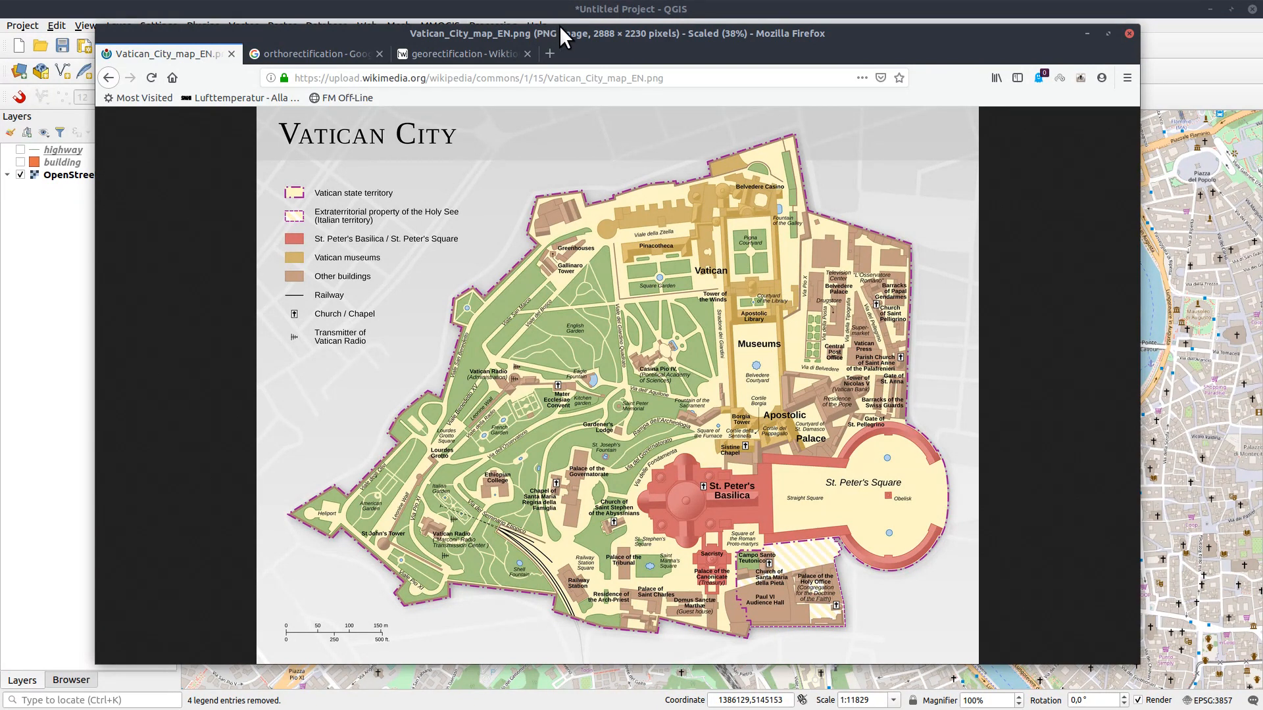
drag(559, 31, 572, 709)
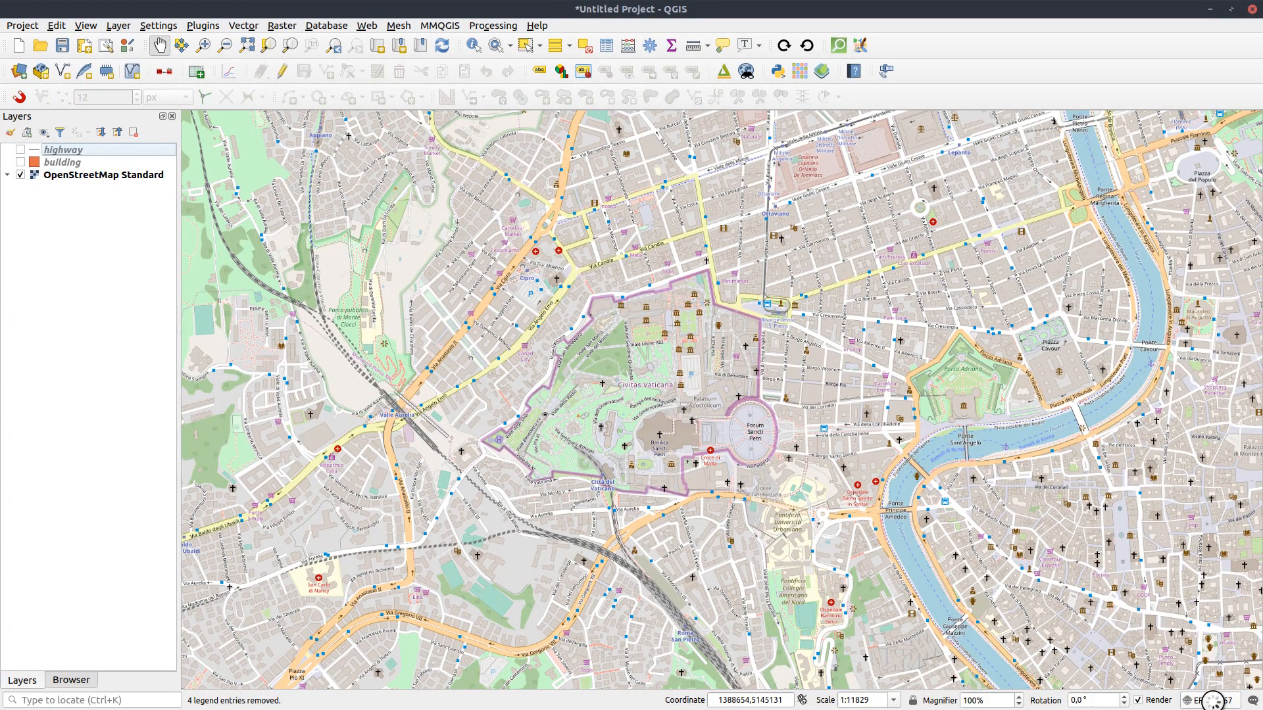
click(1212, 701)
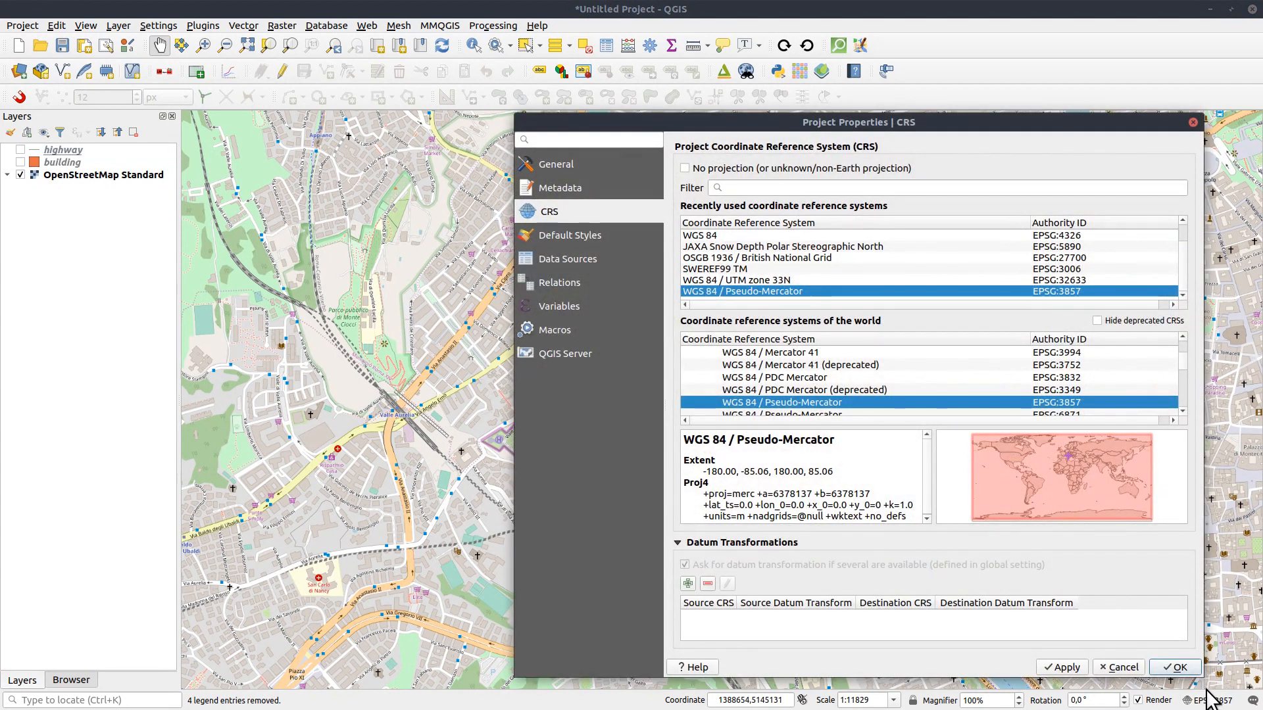
click(1121, 667)
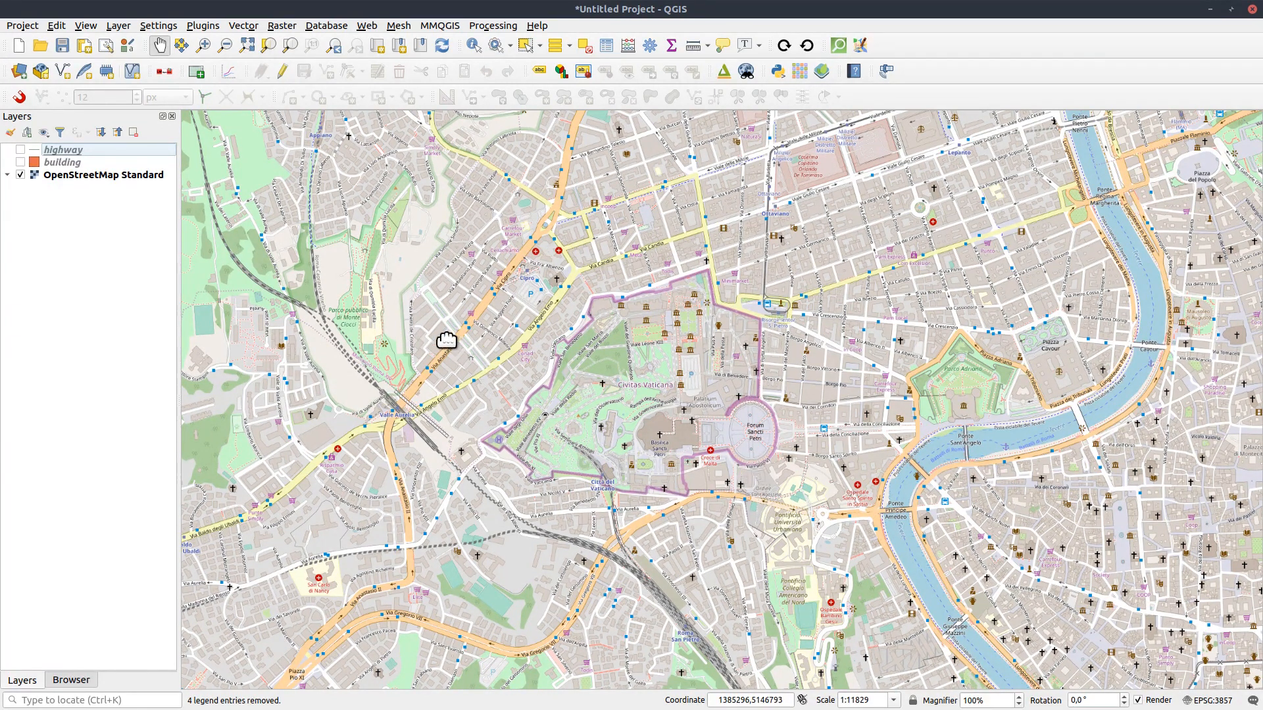
Show the building and highway layers over the OpenStreetMap base map to inspect them, and hide both again
click(20, 162)
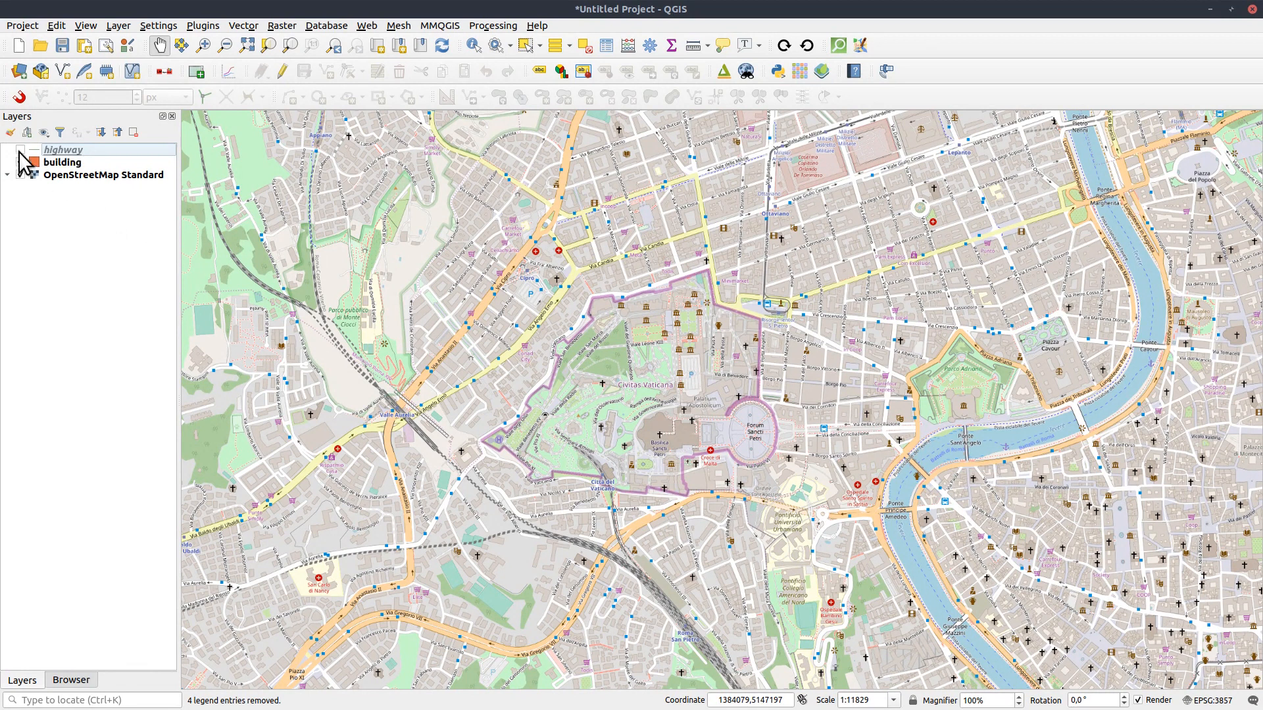
click(20, 150)
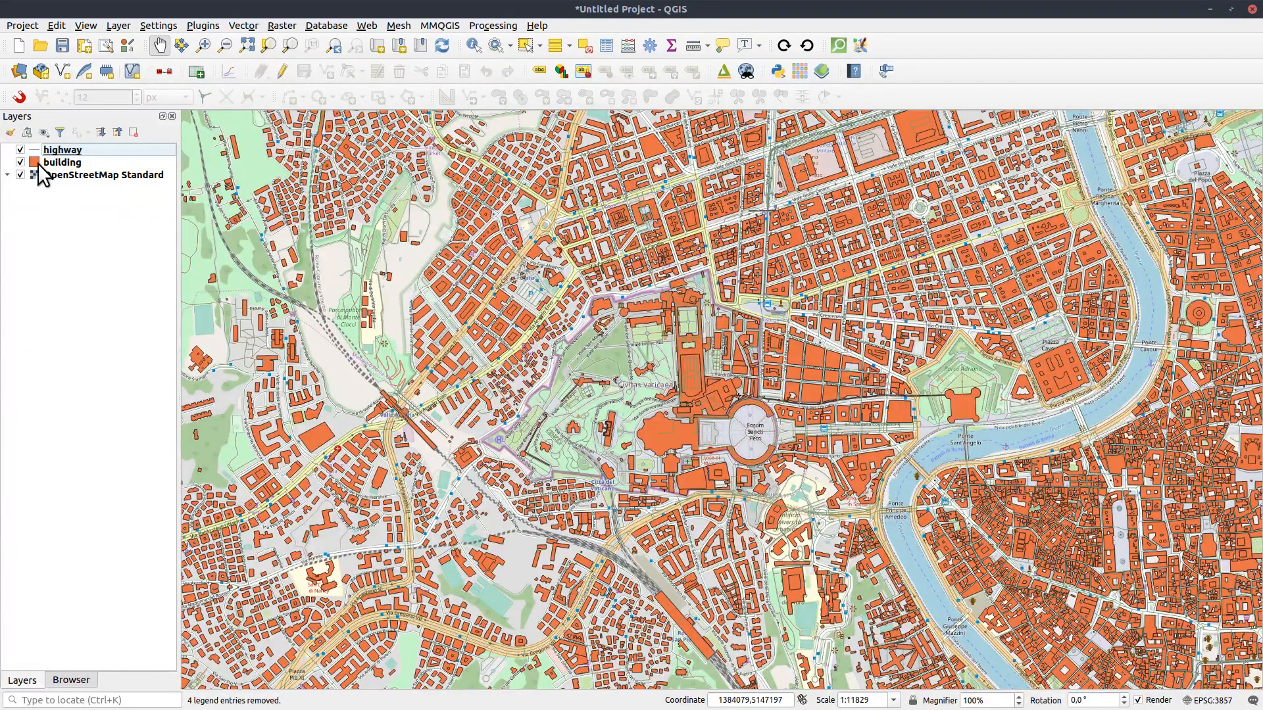
click(20, 162)
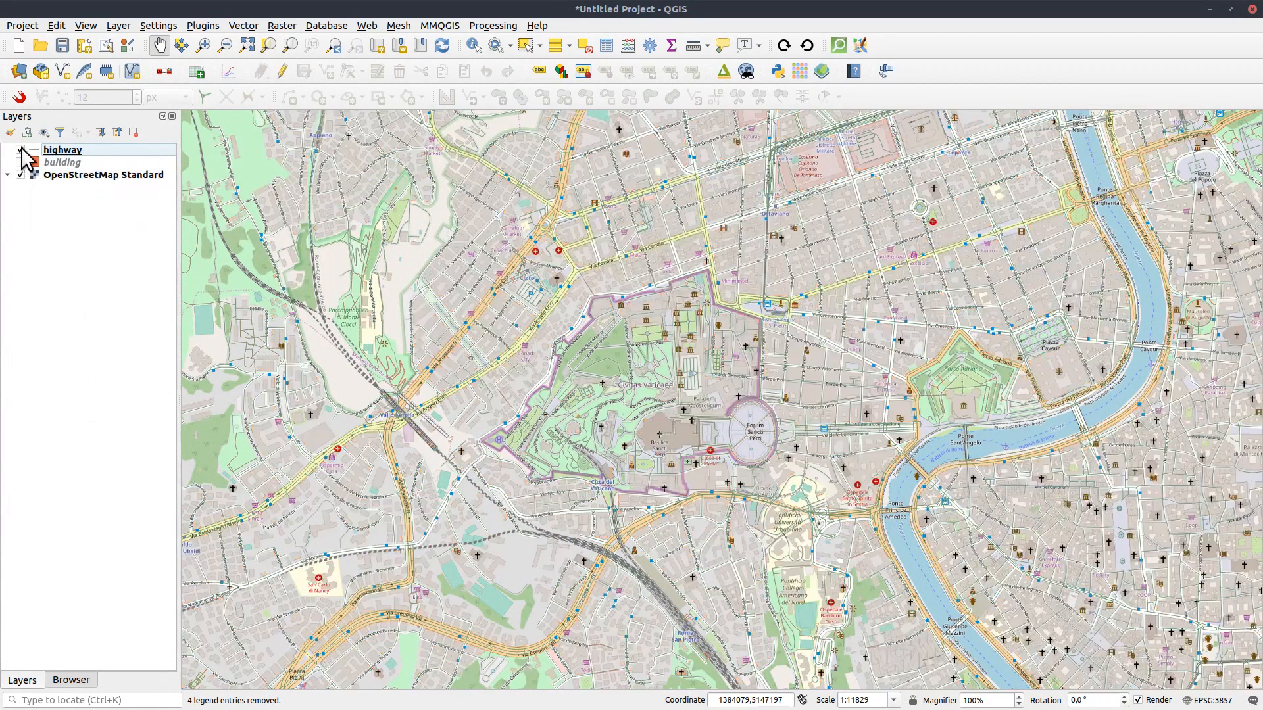
click(20, 150)
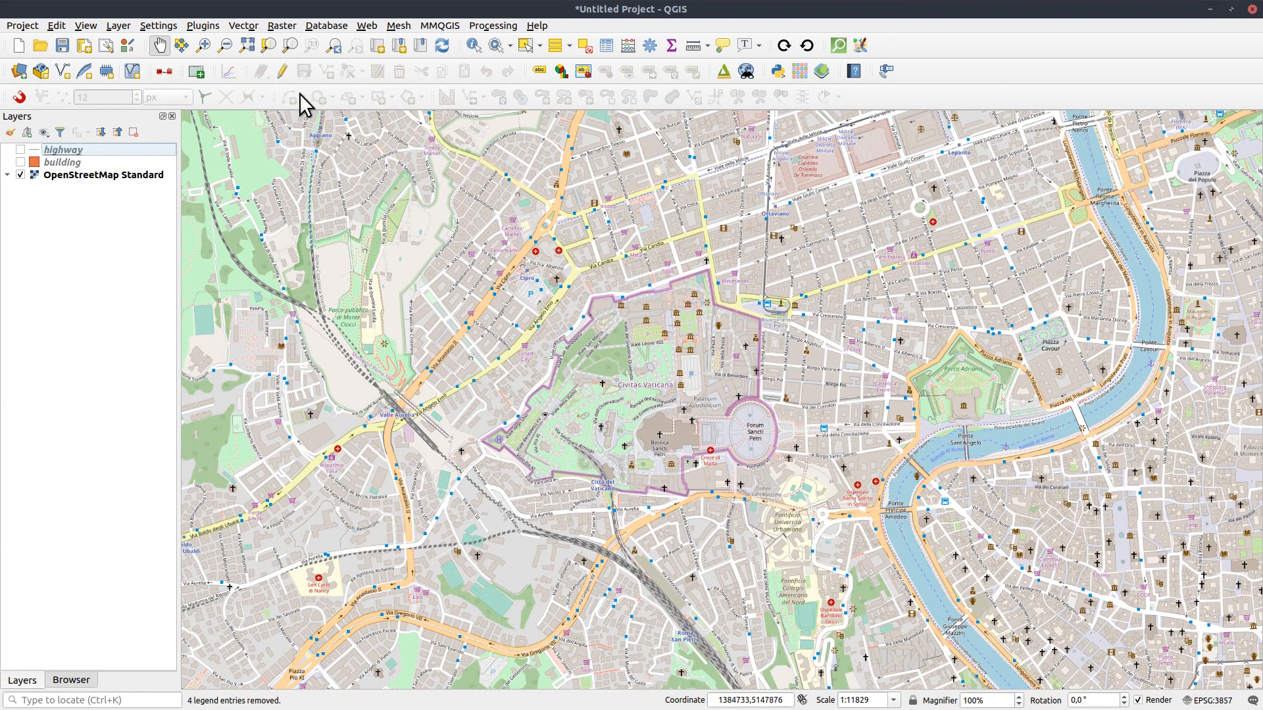
Enable the installed Georeferencer GDAL plugin and close the plugin manager
click(203, 27)
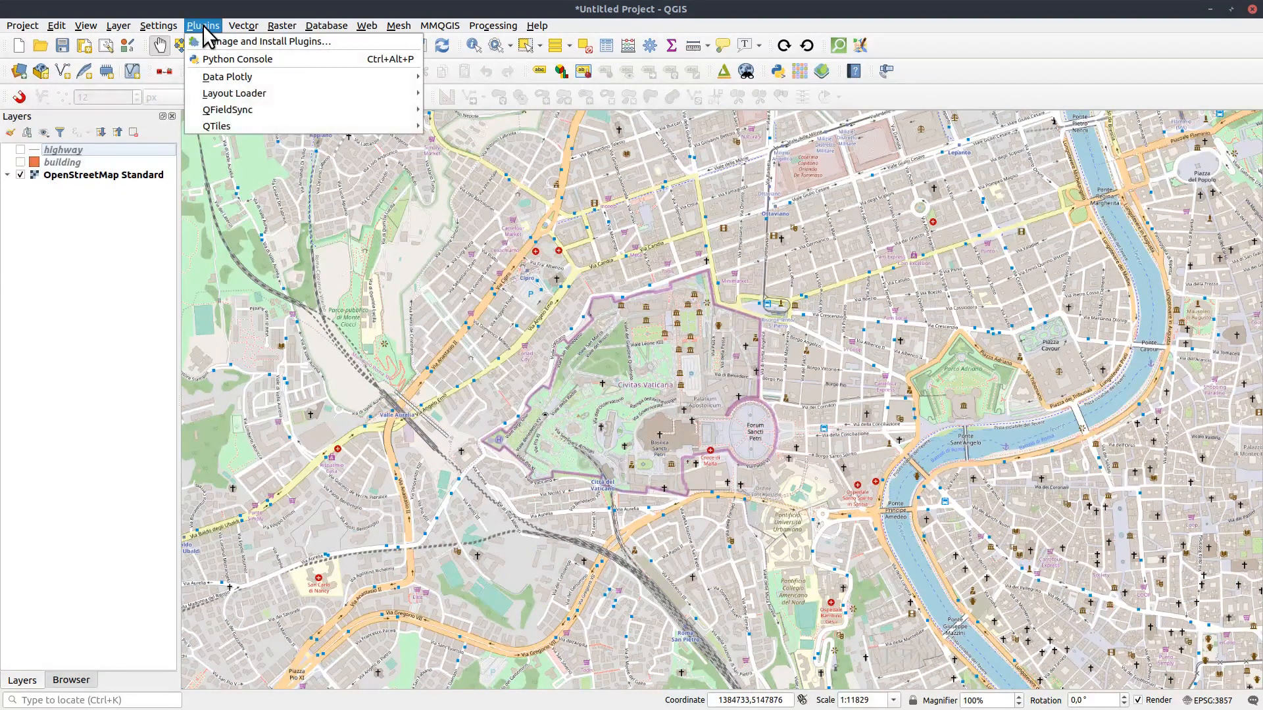
click(217, 42)
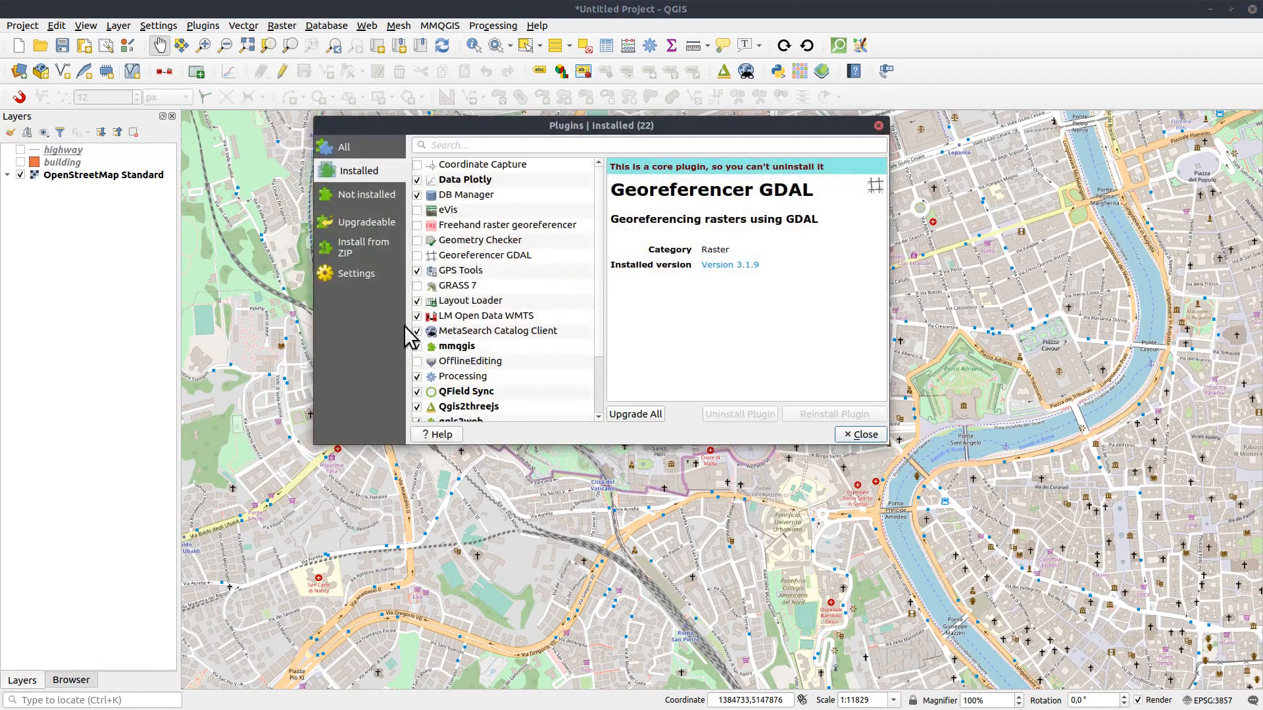
click(484, 245)
click(485, 255)
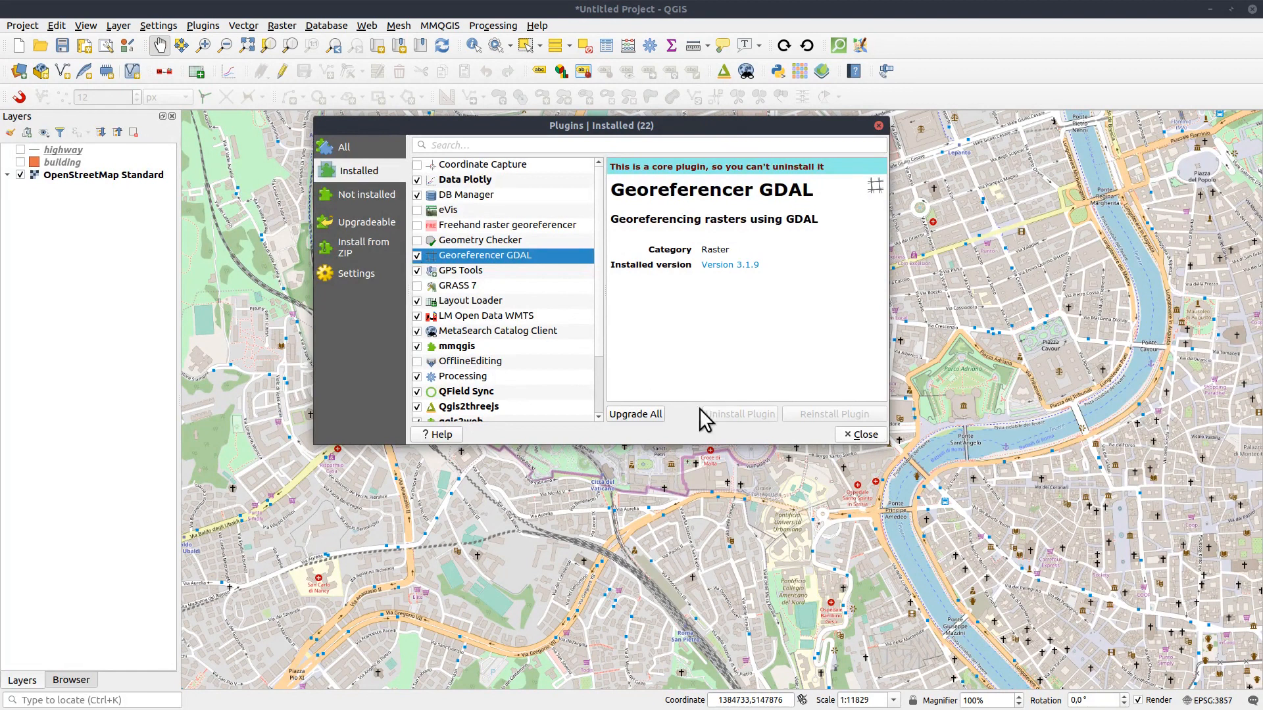
click(865, 436)
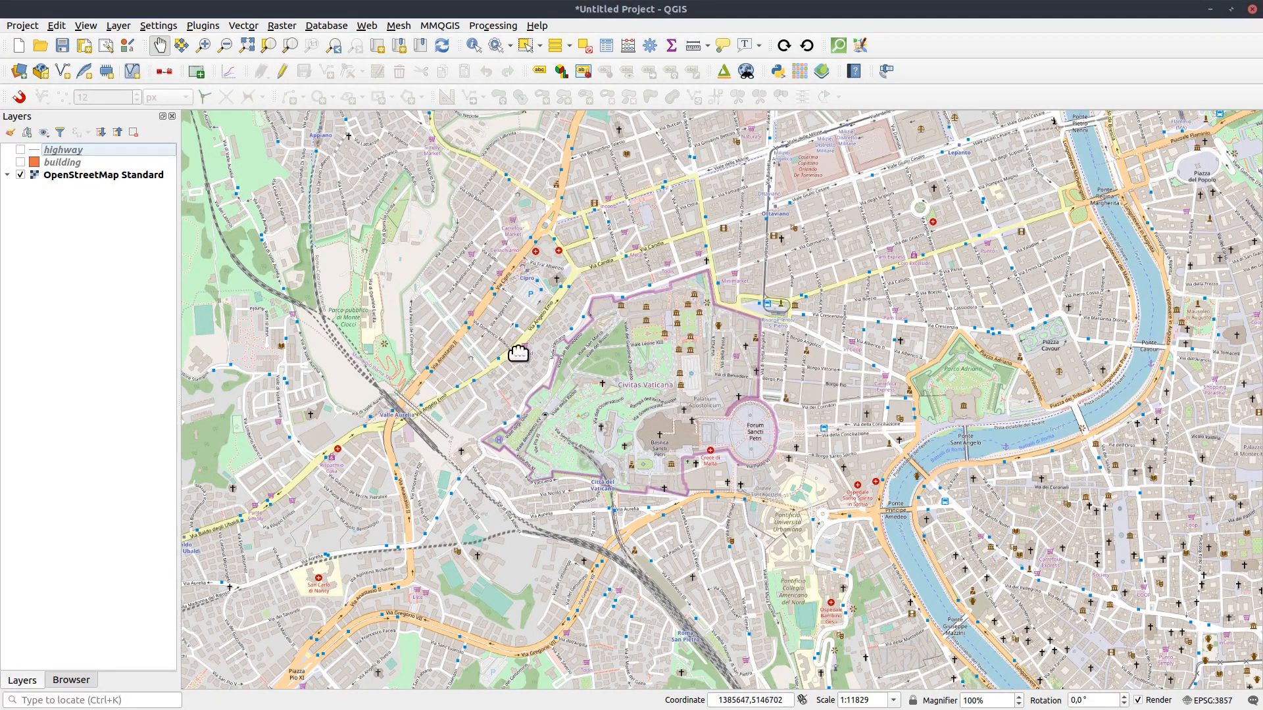
Open the Georeferencer, review its configuration options, and close it without applying any changes
click(284, 26)
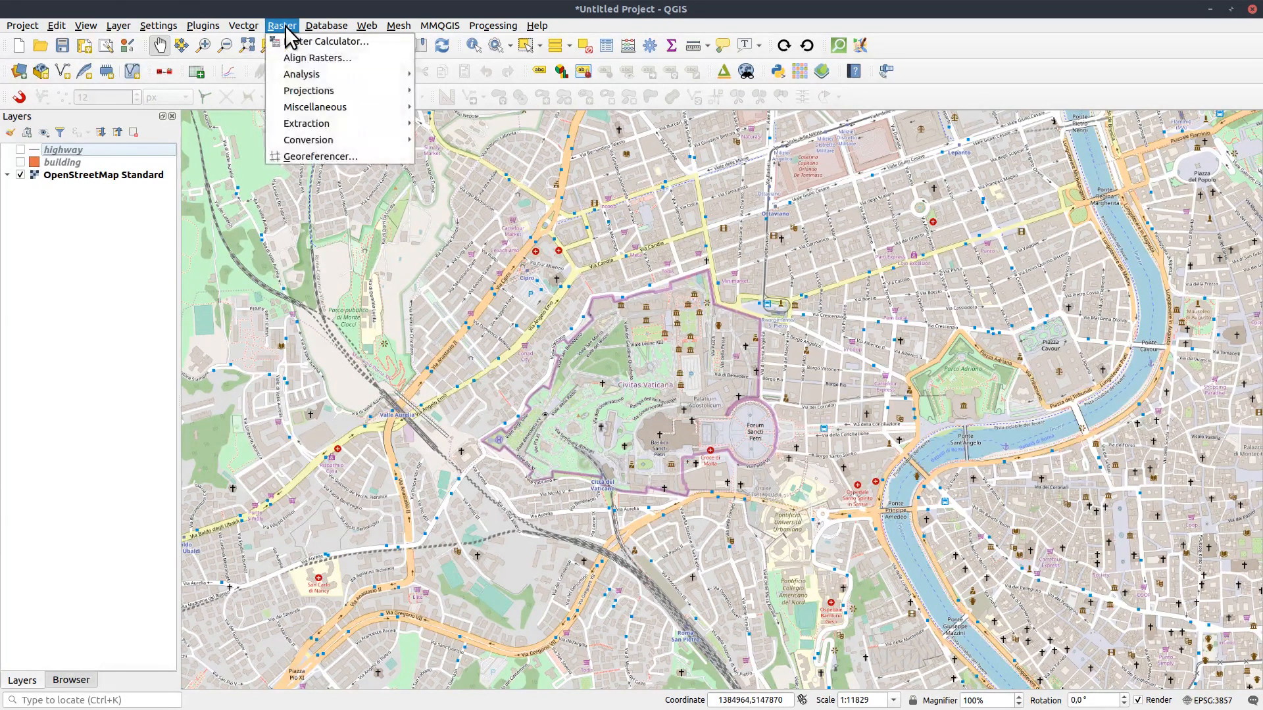
click(321, 157)
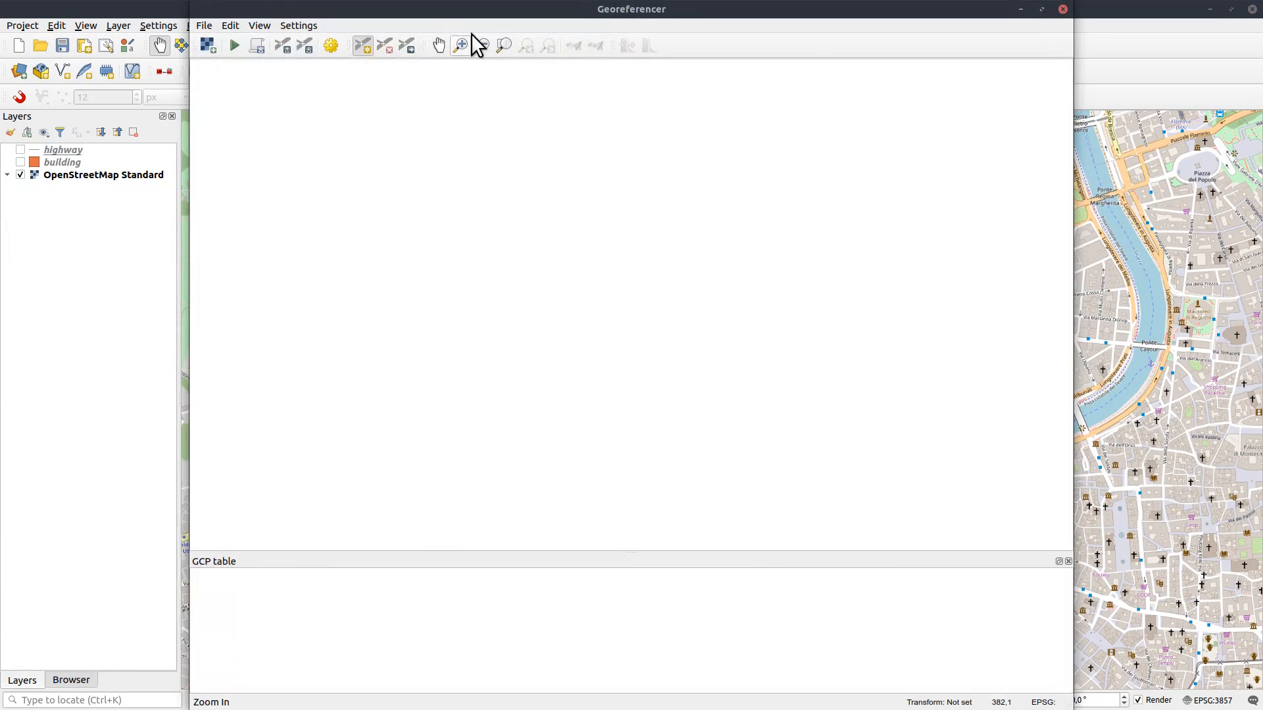
drag(533, 13, 561, 62)
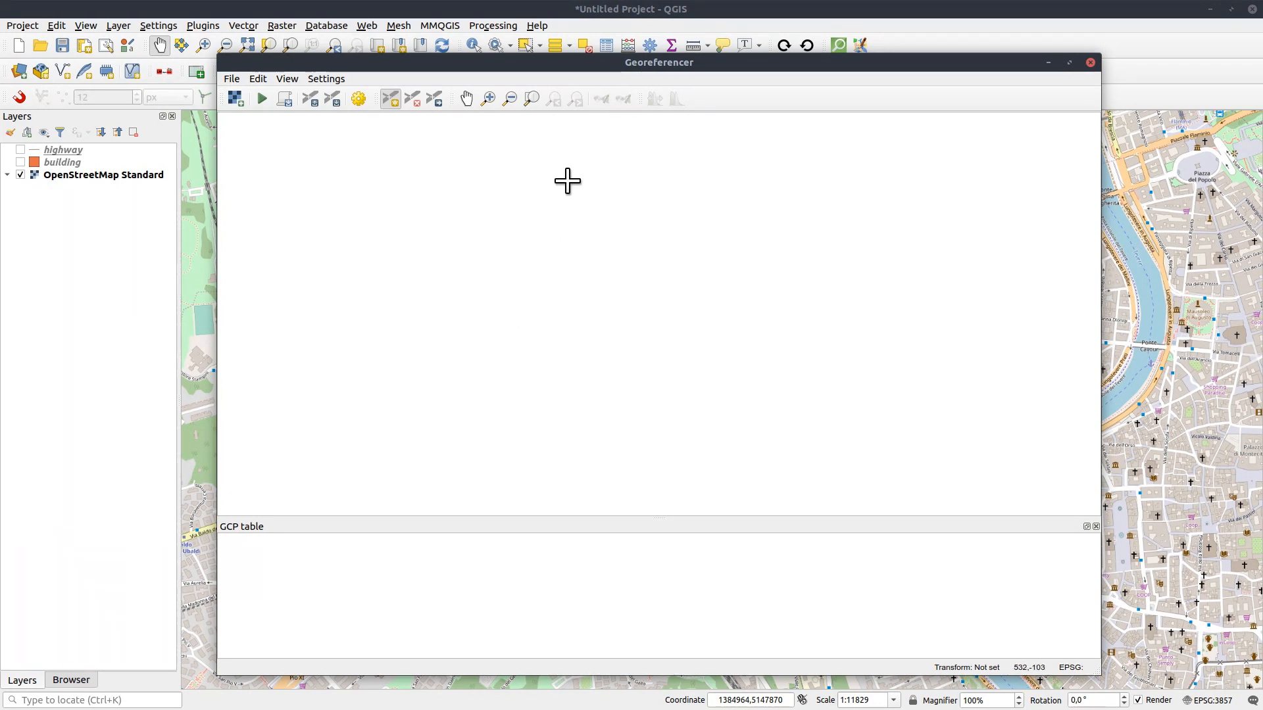
drag(581, 58, 616, 68)
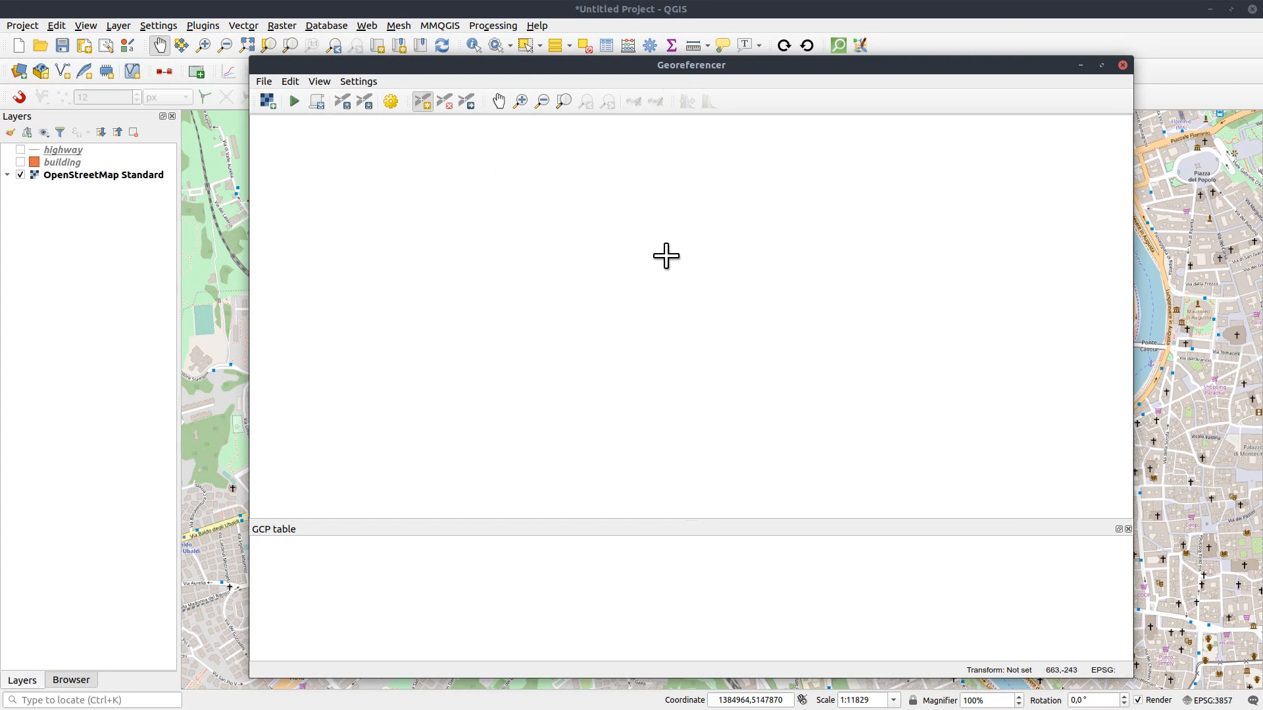
click(366, 81)
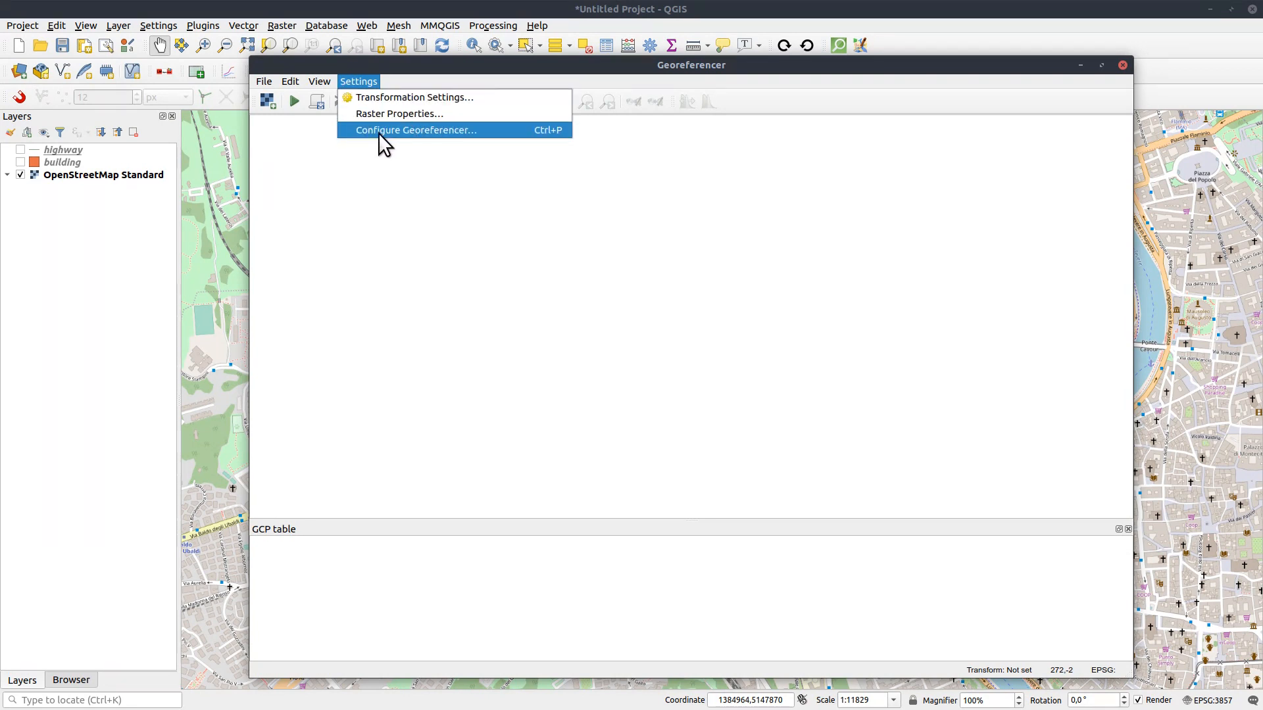
click(440, 140)
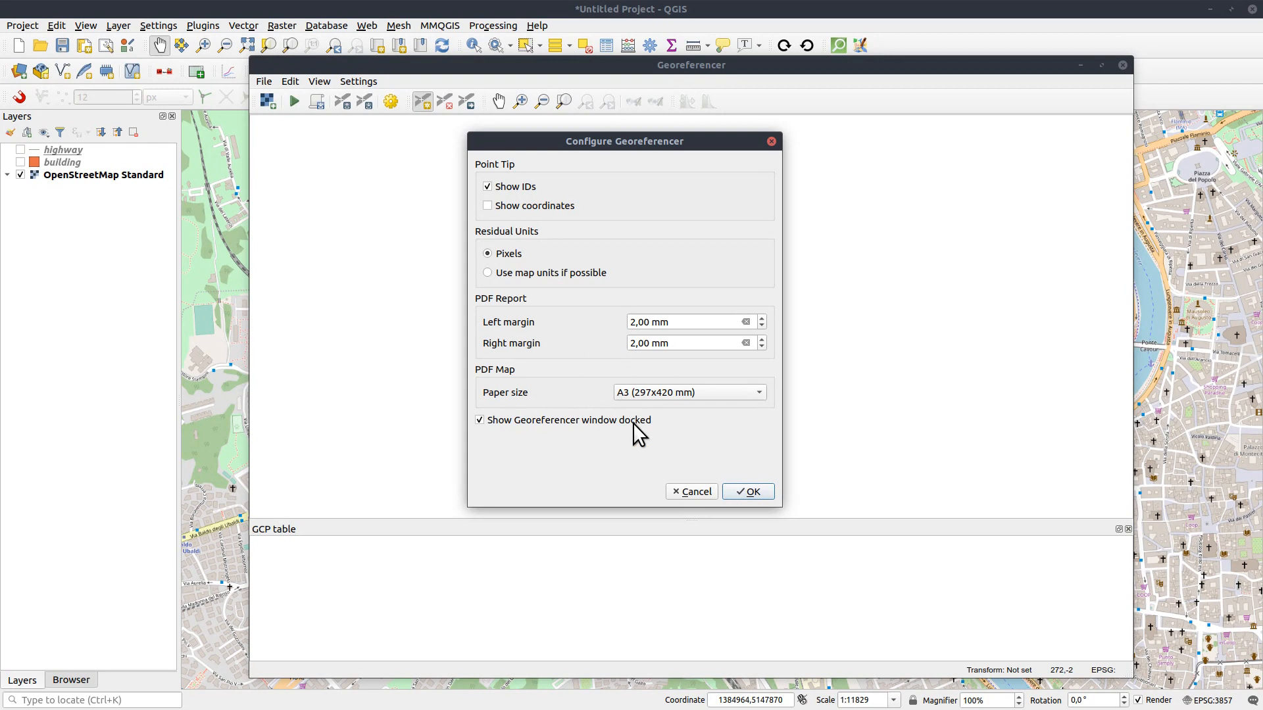
click(700, 496)
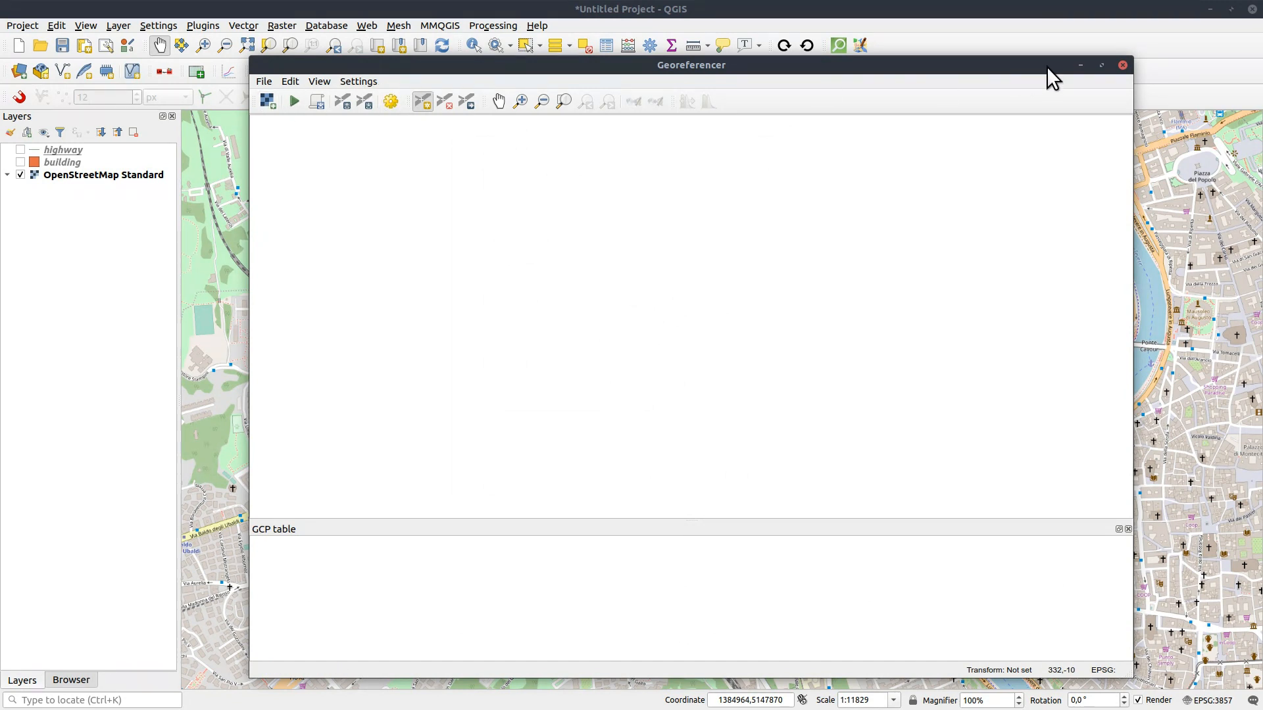
click(1123, 65)
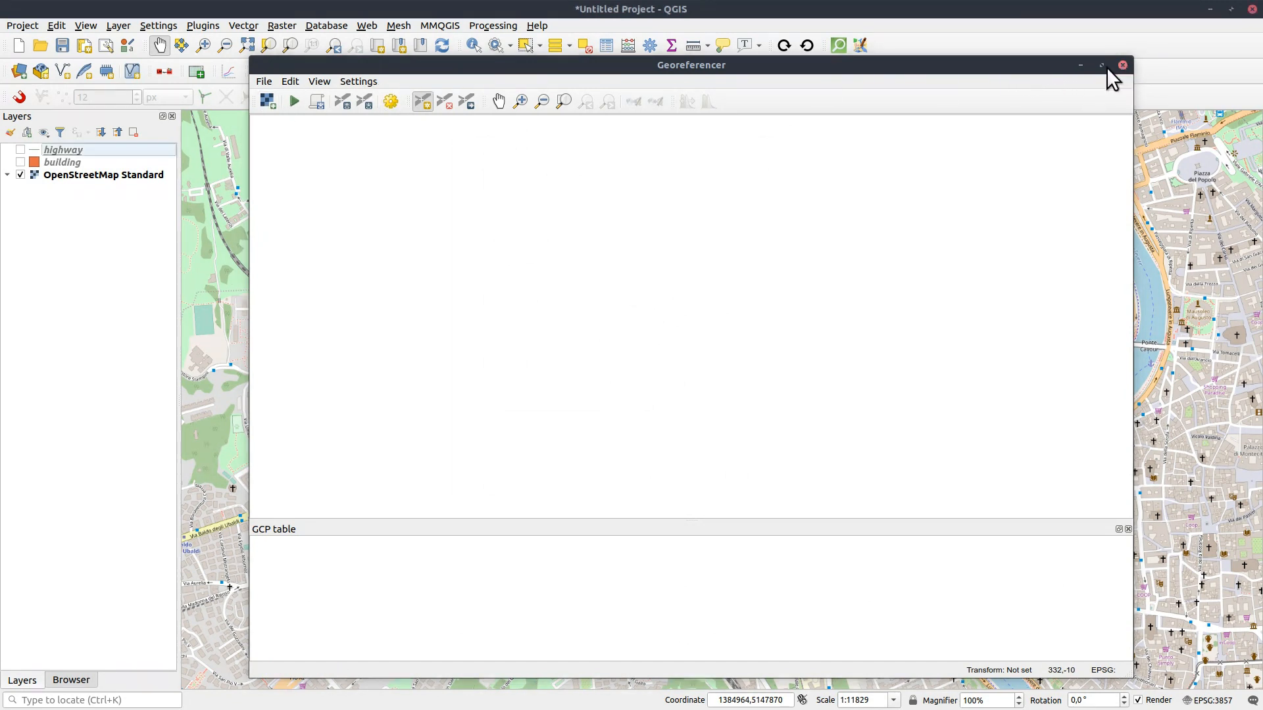
Reopen the Georeferencer and configure its window to be shown docked
click(283, 27)
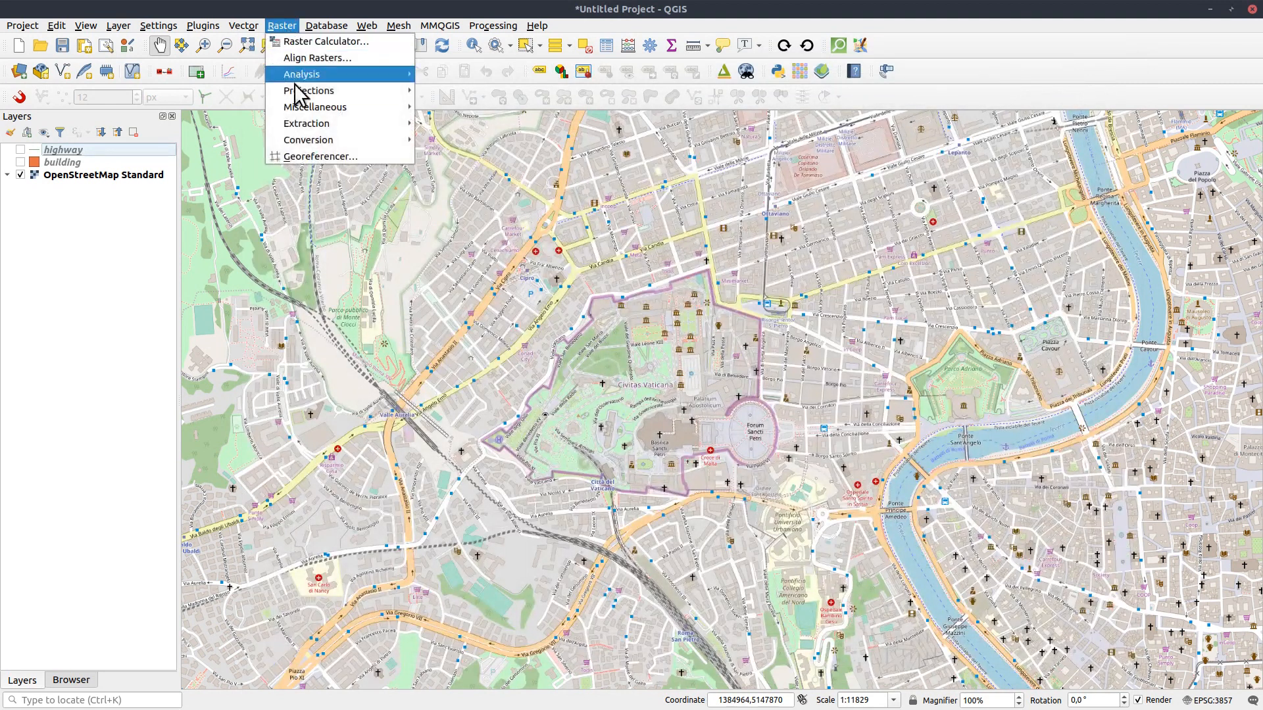
click(319, 160)
drag(453, 87, 401, 63)
click(312, 74)
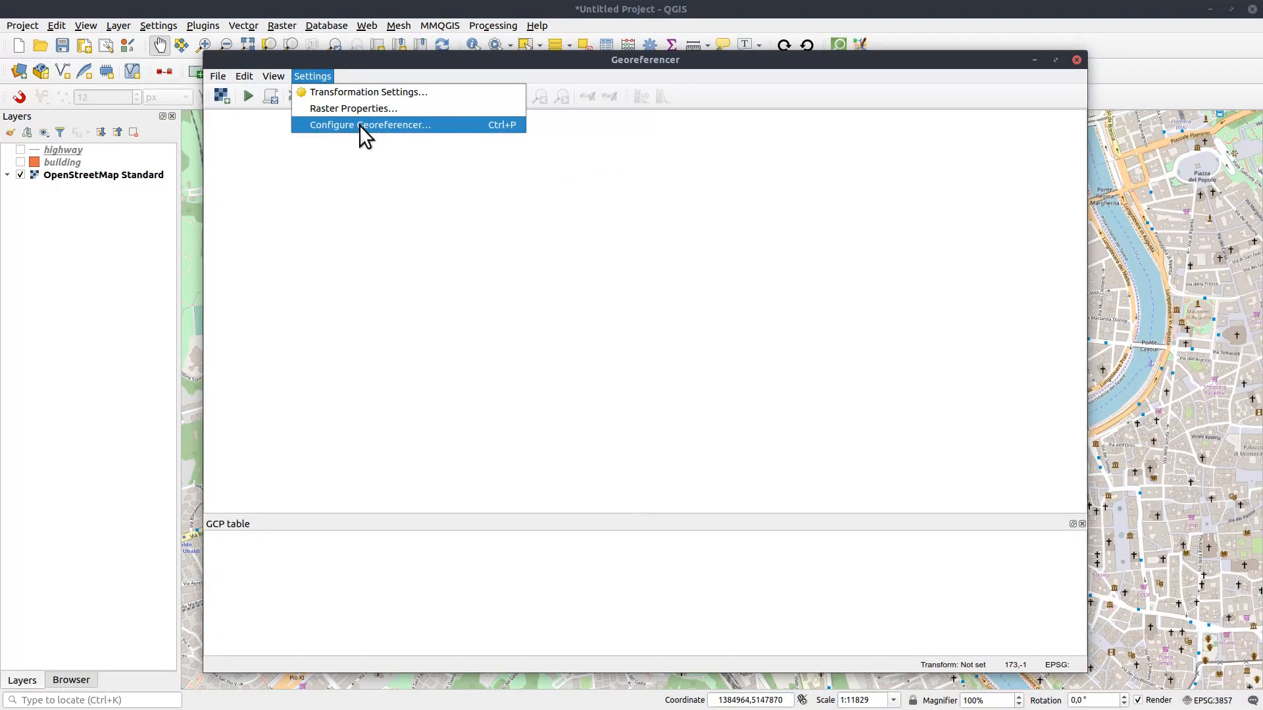
click(359, 125)
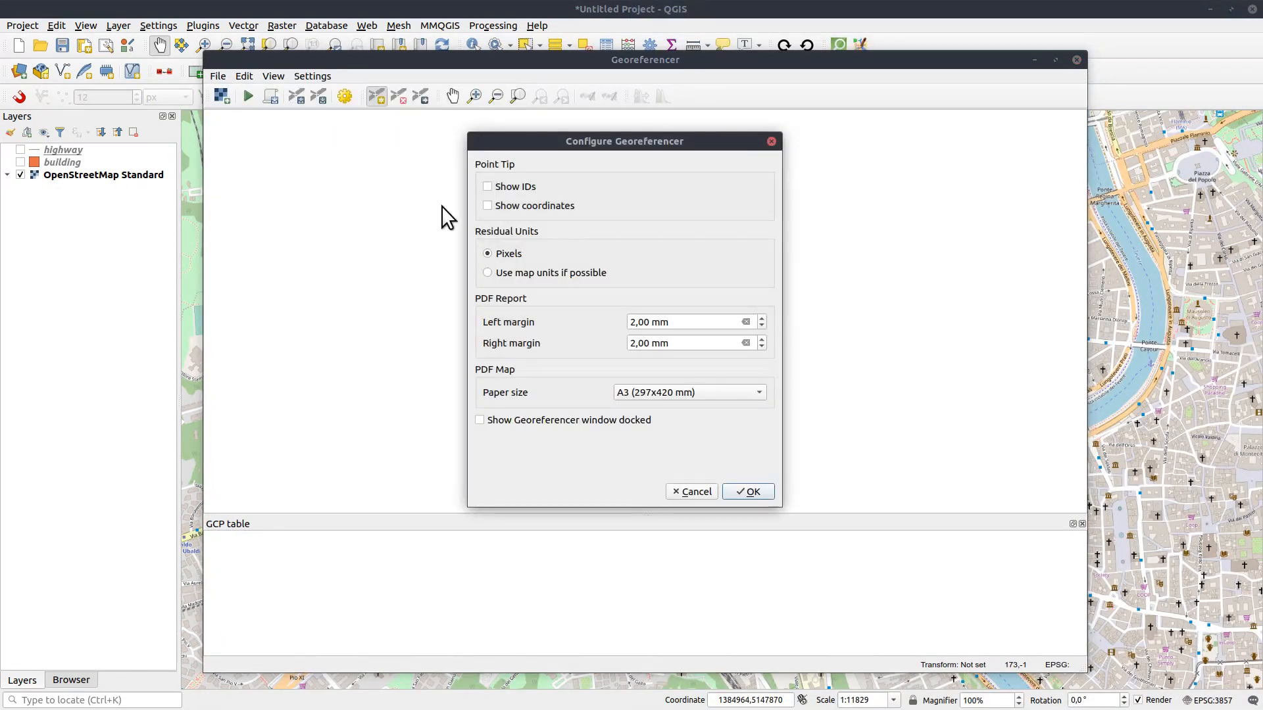
click(756, 492)
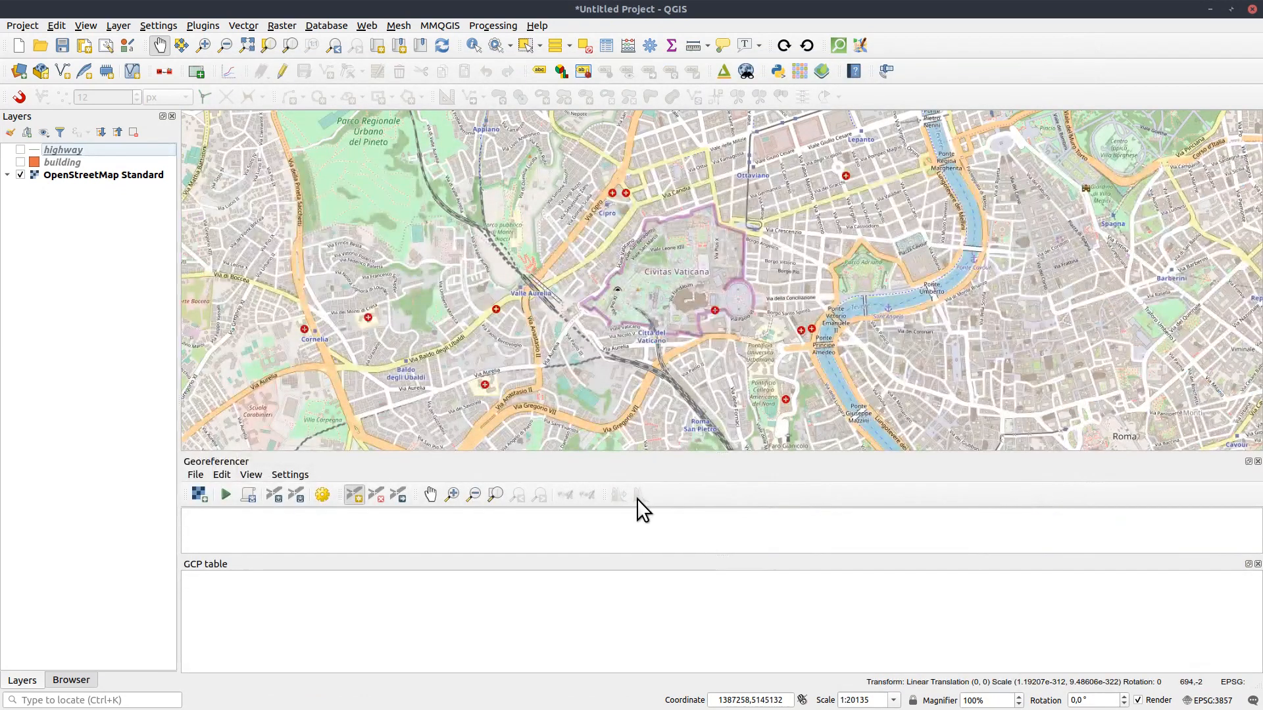
Dock the Georeferencer side by side with the map of Vatican City and reduce the height of the GCP table
drag(665, 457, 1223, 320)
mouse_move(705, 381)
mouse_down()
mouse_move(874, 380)
mouse_move(682, 375)
mouse_move(704, 372)
mouse_up()
drag(472, 483, 553, 428)
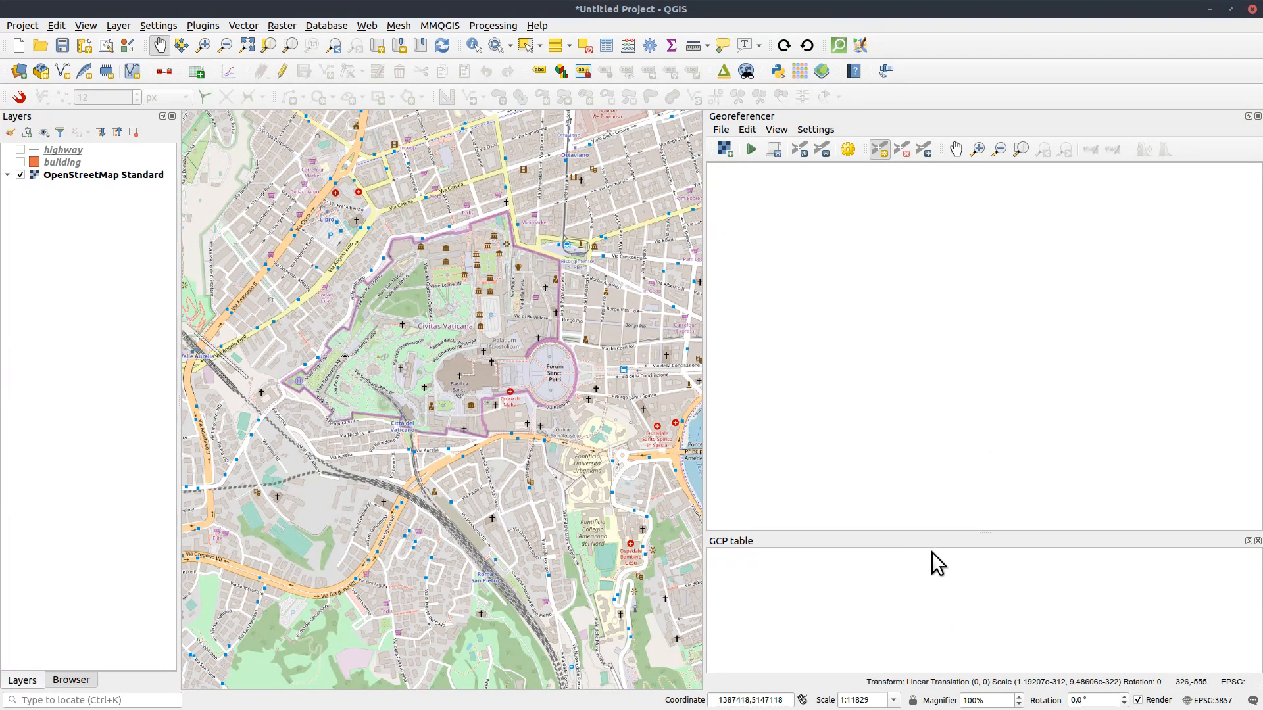
drag(937, 534, 934, 599)
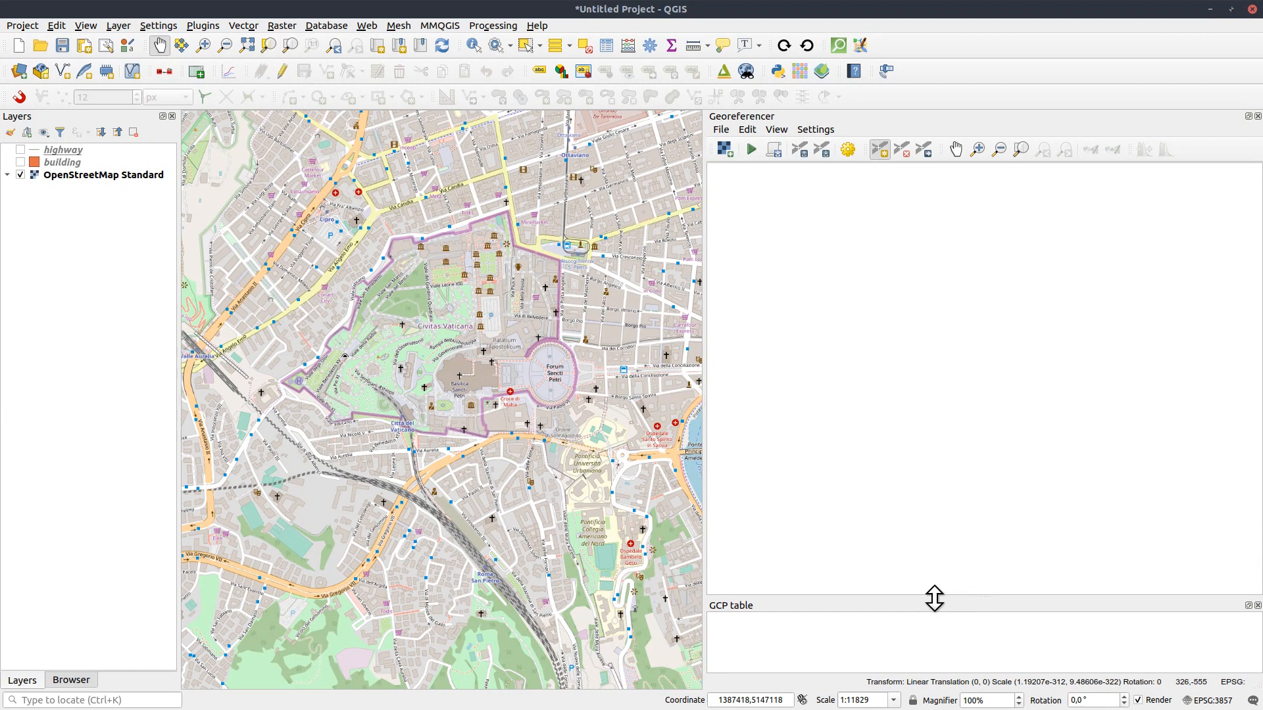
Hide the GCP table in the Georeferencer and show it again
click(1257, 606)
right_click(882, 124)
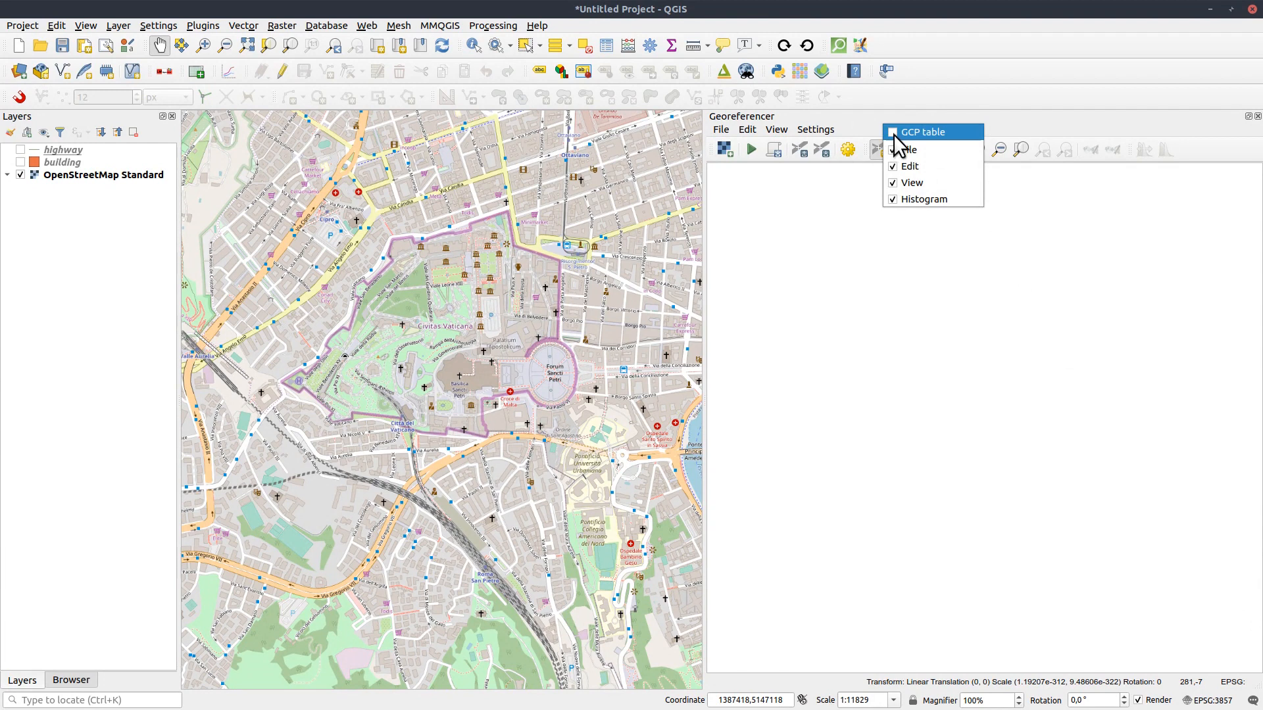
click(898, 137)
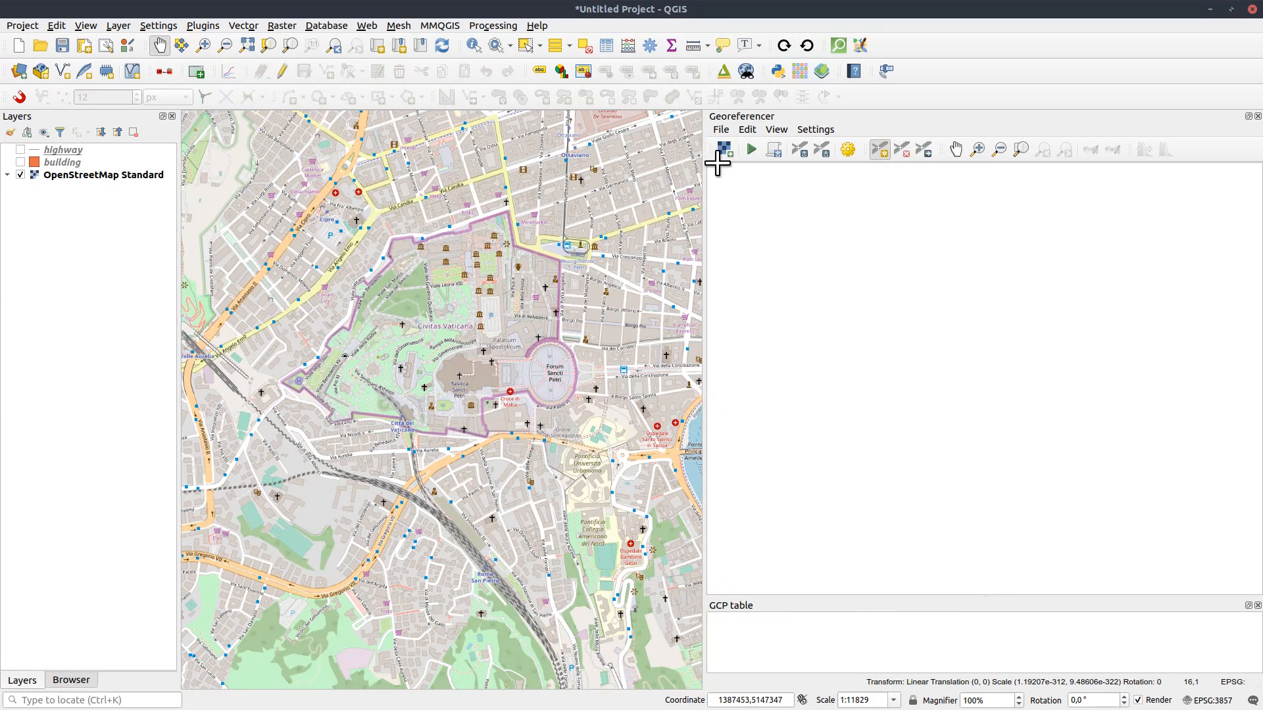
Load Vatican_City_map_EN.png from the Geodata/georeference folder into the Georeferencer with WGS 84 / Pseudo-Mercator (EPSG:3857) as its CRS
click(723, 150)
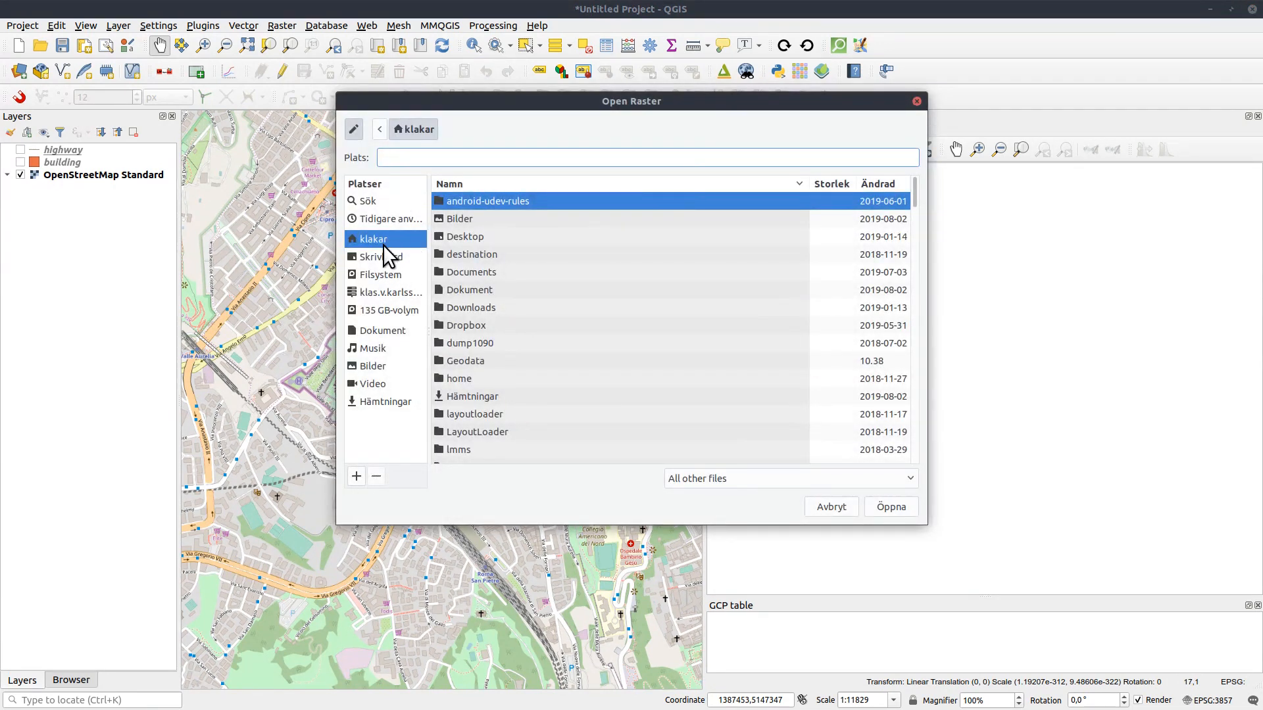
double_click(469, 361)
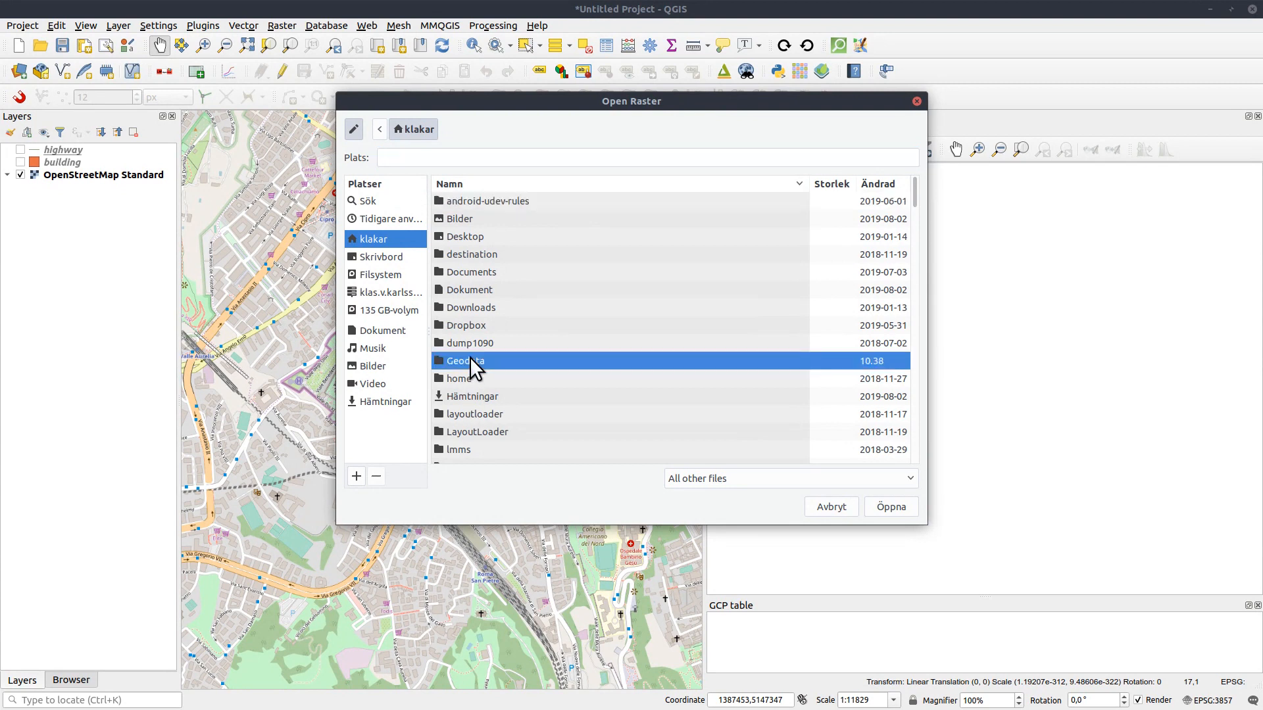
double_click(468, 236)
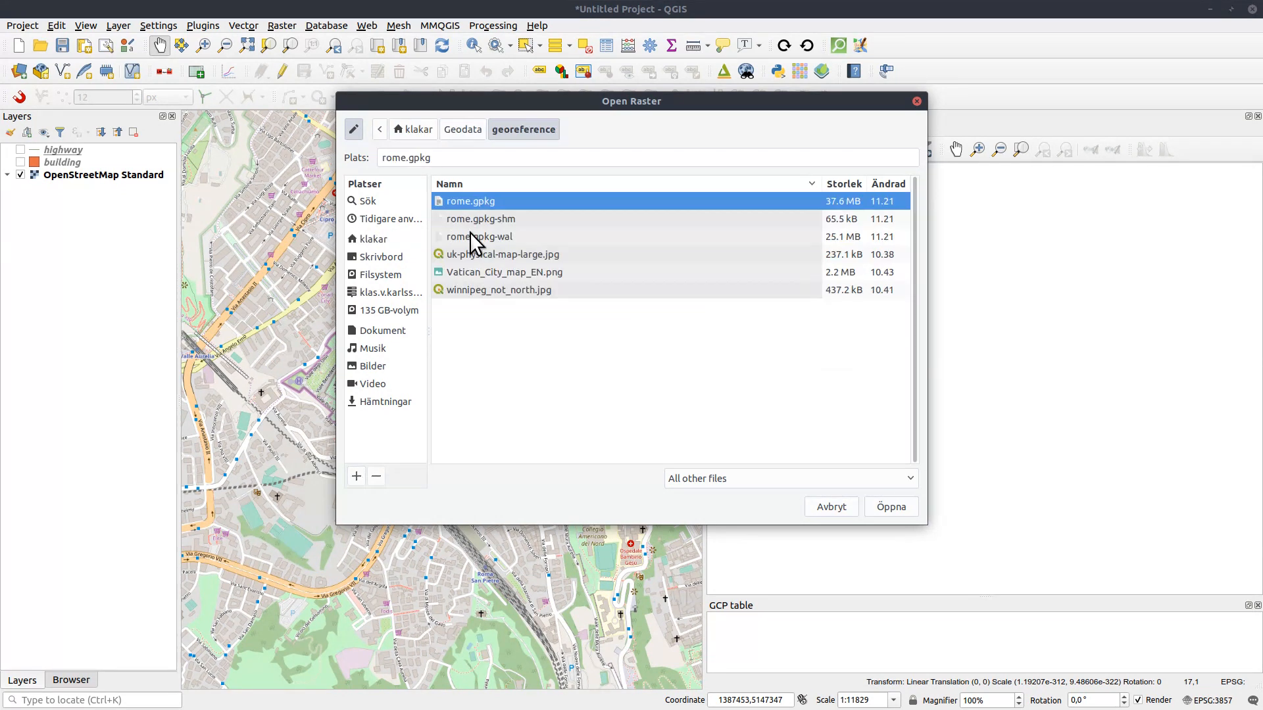
click(498, 274)
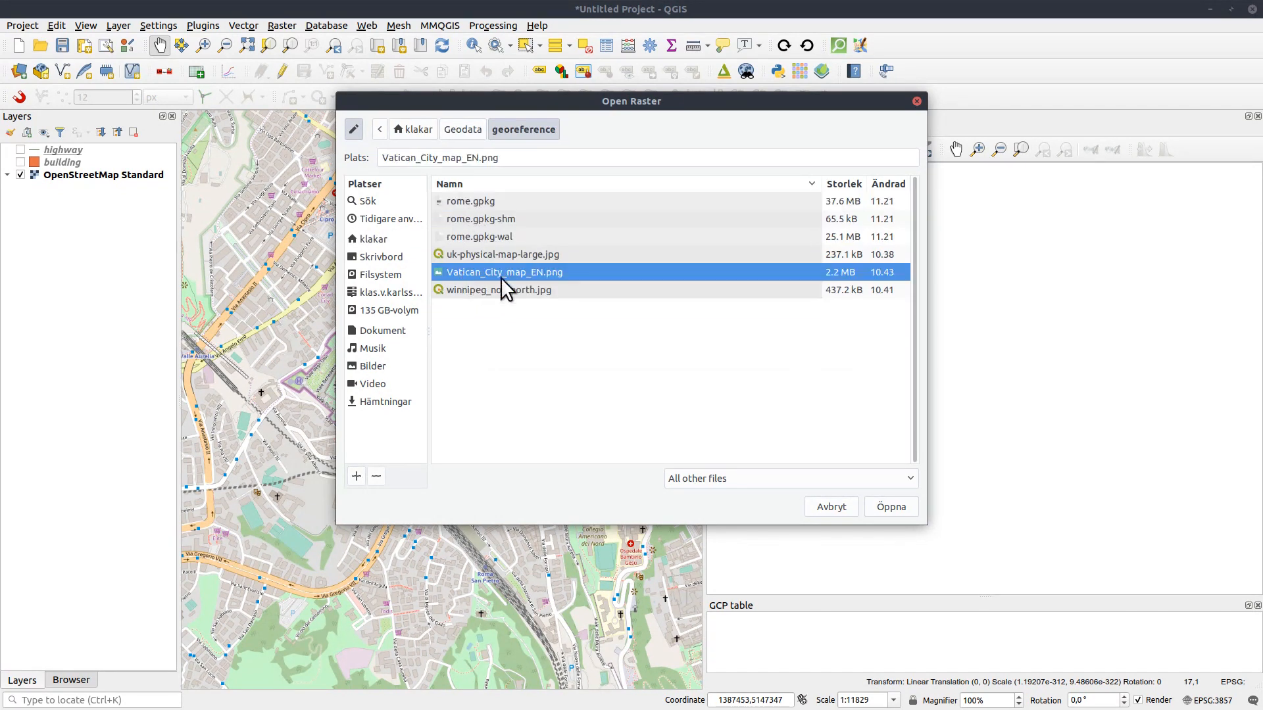
click(887, 506)
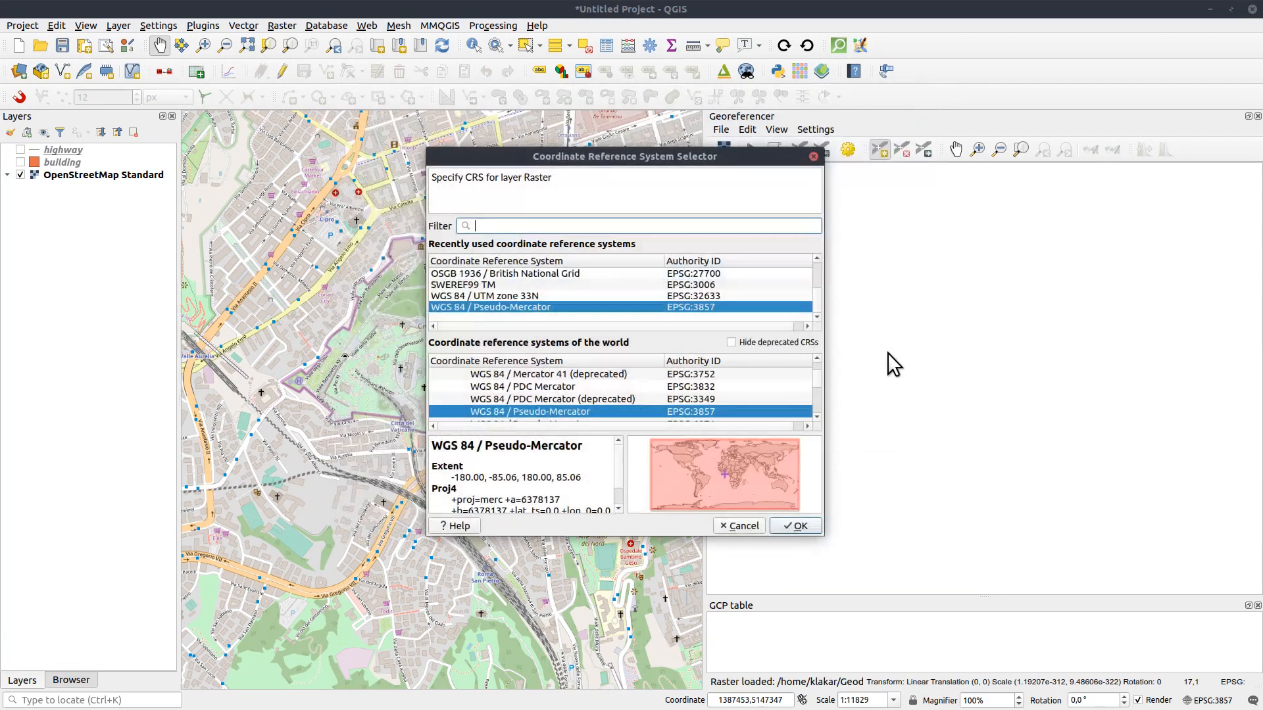
drag(621, 156, 945, 190)
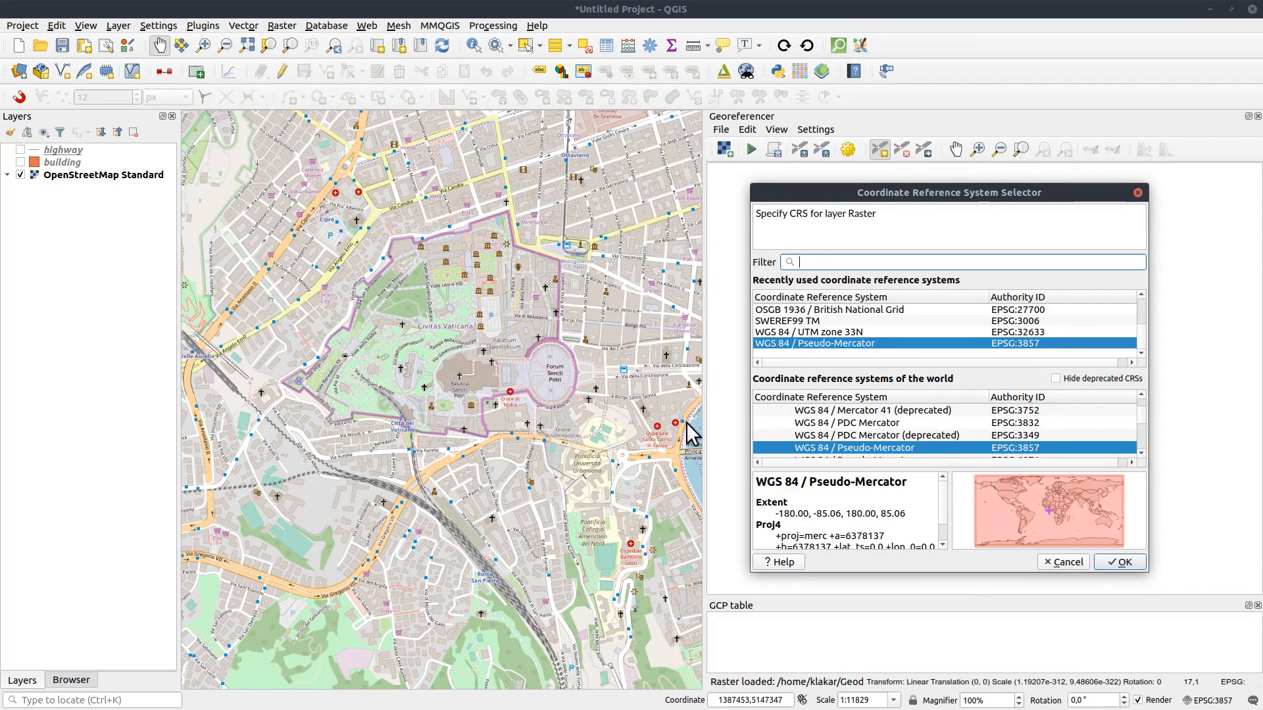
click(1116, 563)
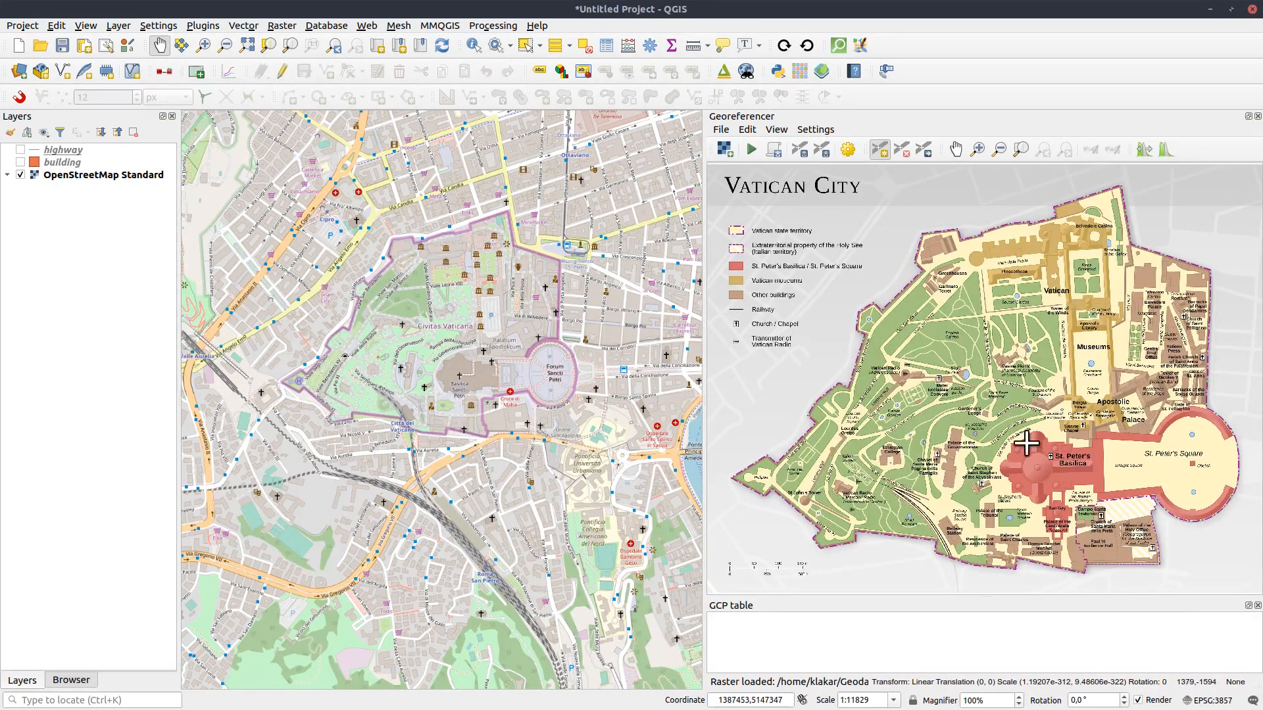
Compare St. Peter's Basilica and its surroundings on the Vatican City image and the OpenStreetMap map to look for matching features
scroll(1207, 472, down, 1)
scroll(1171, 460, up, 2)
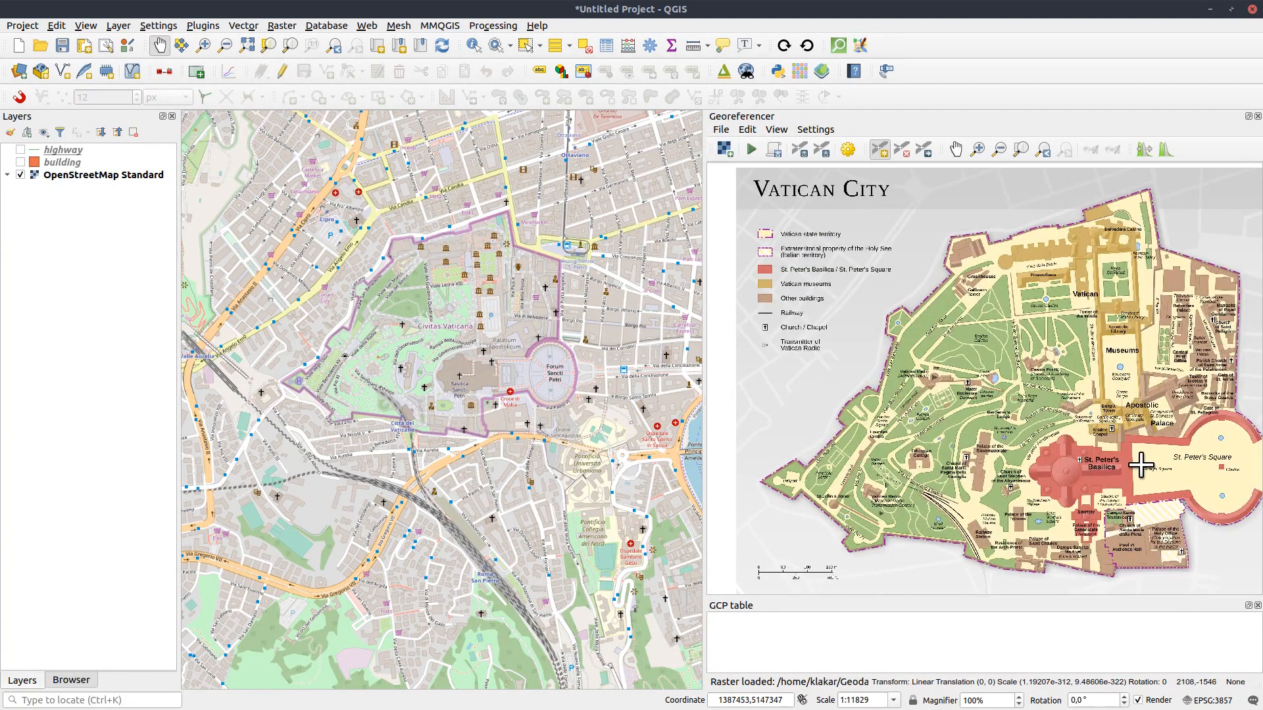
scroll(1013, 381, up, 1)
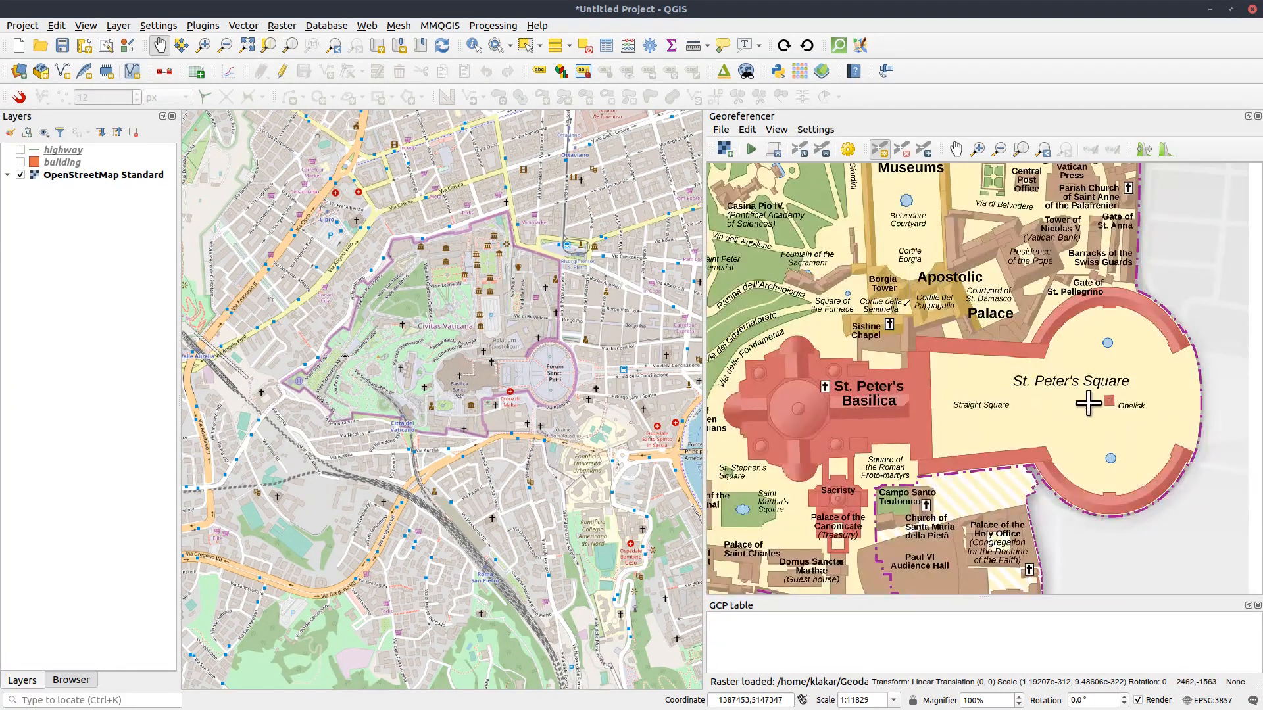
scroll(1101, 407, up, 2)
scroll(1106, 417, down, 3)
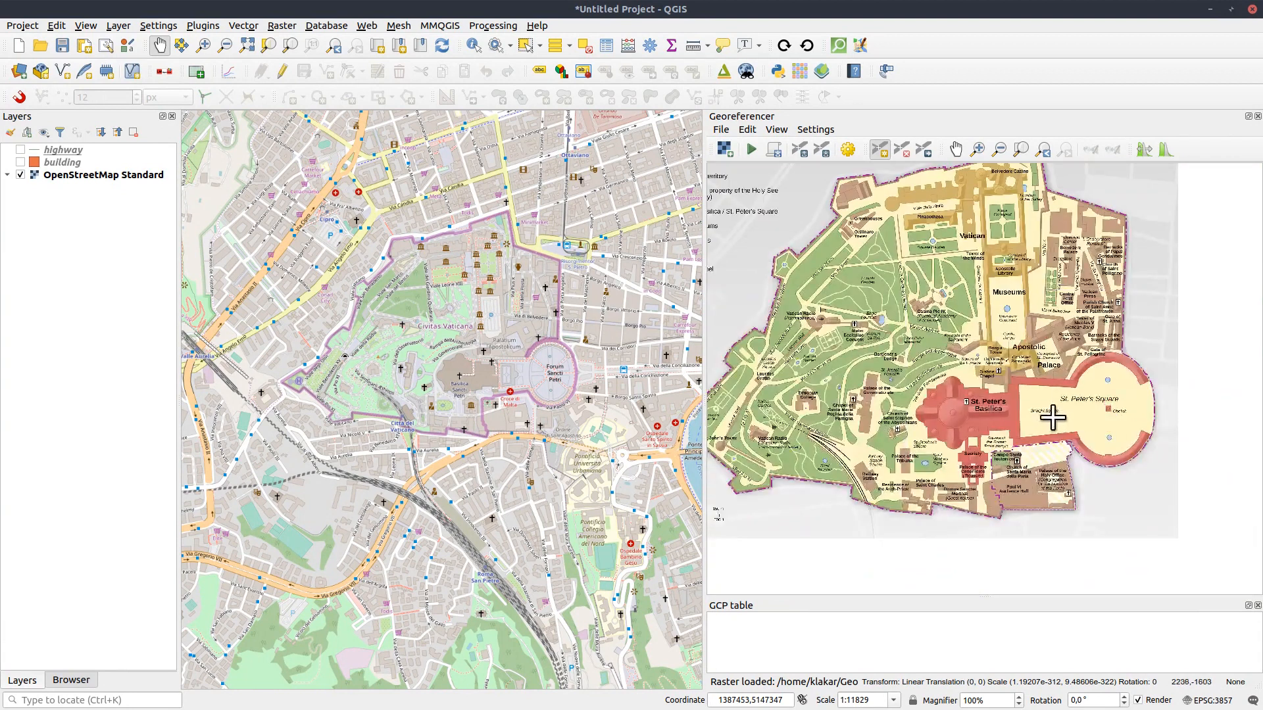
drag(1010, 413, 1075, 427)
scroll(535, 411, up, 1)
drag(561, 403, 650, 482)
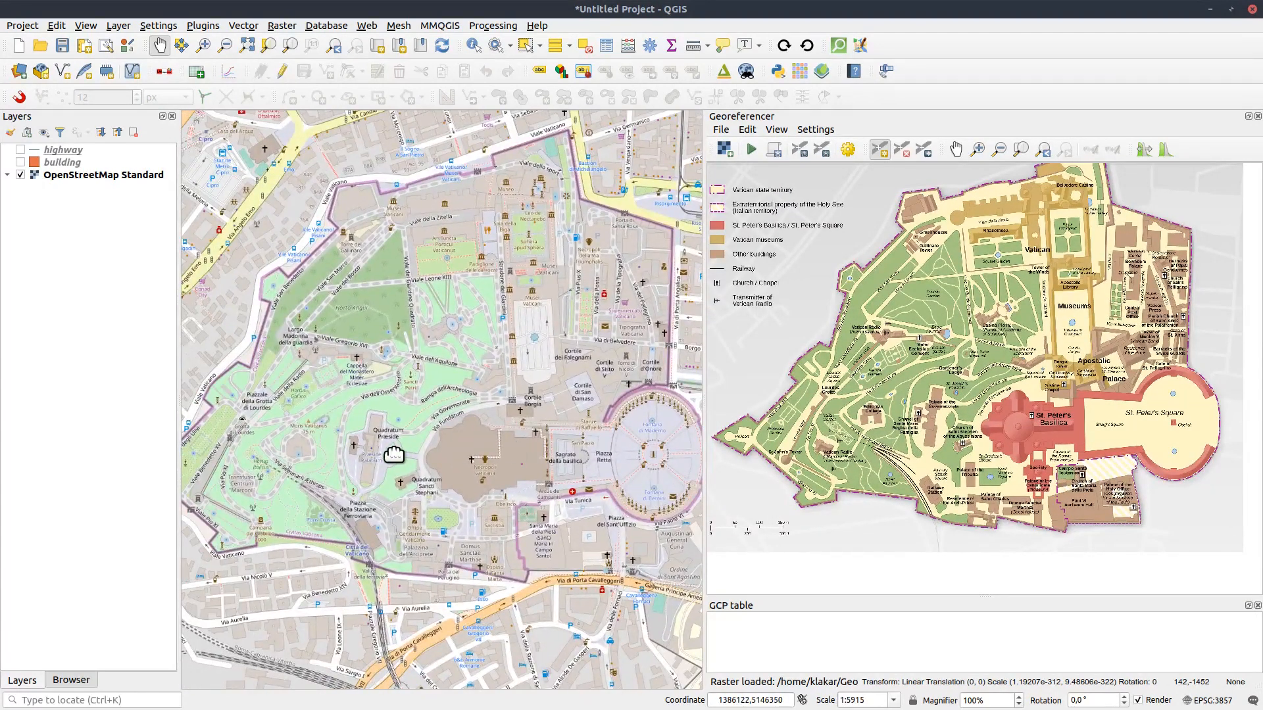
scroll(490, 472, down, 1)
scroll(500, 476, up, 2)
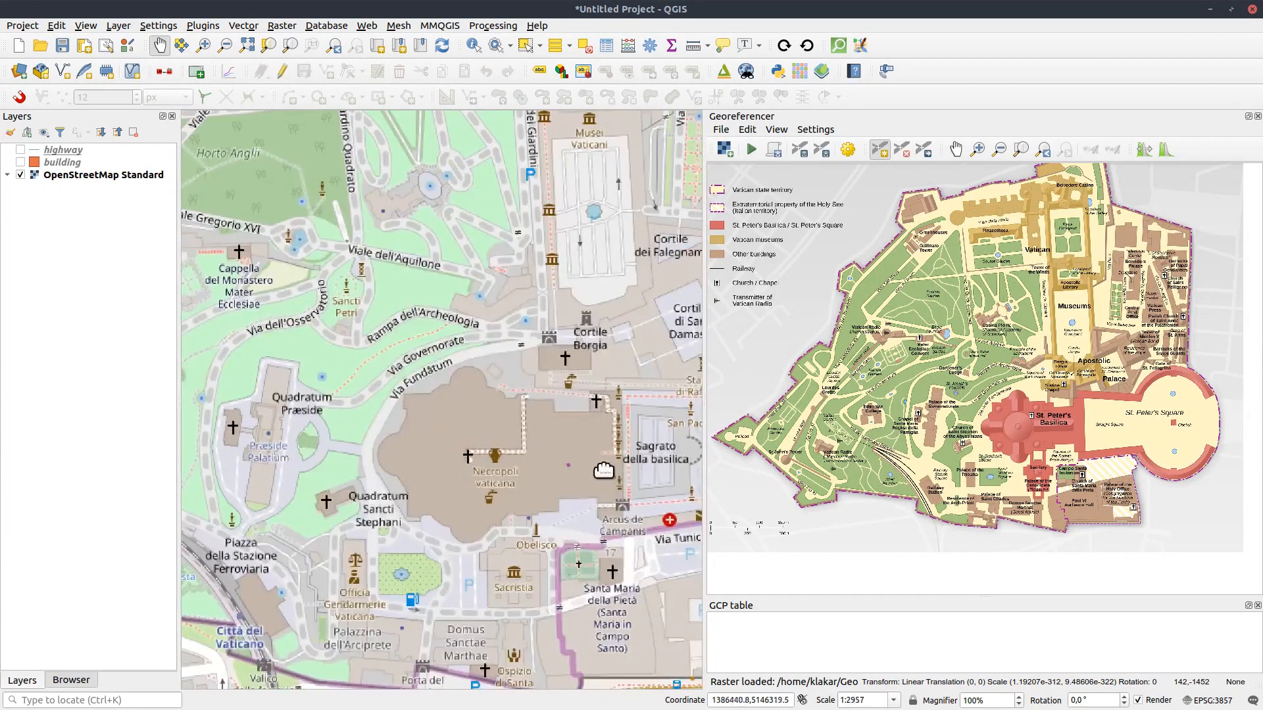
scroll(511, 371, up, 1)
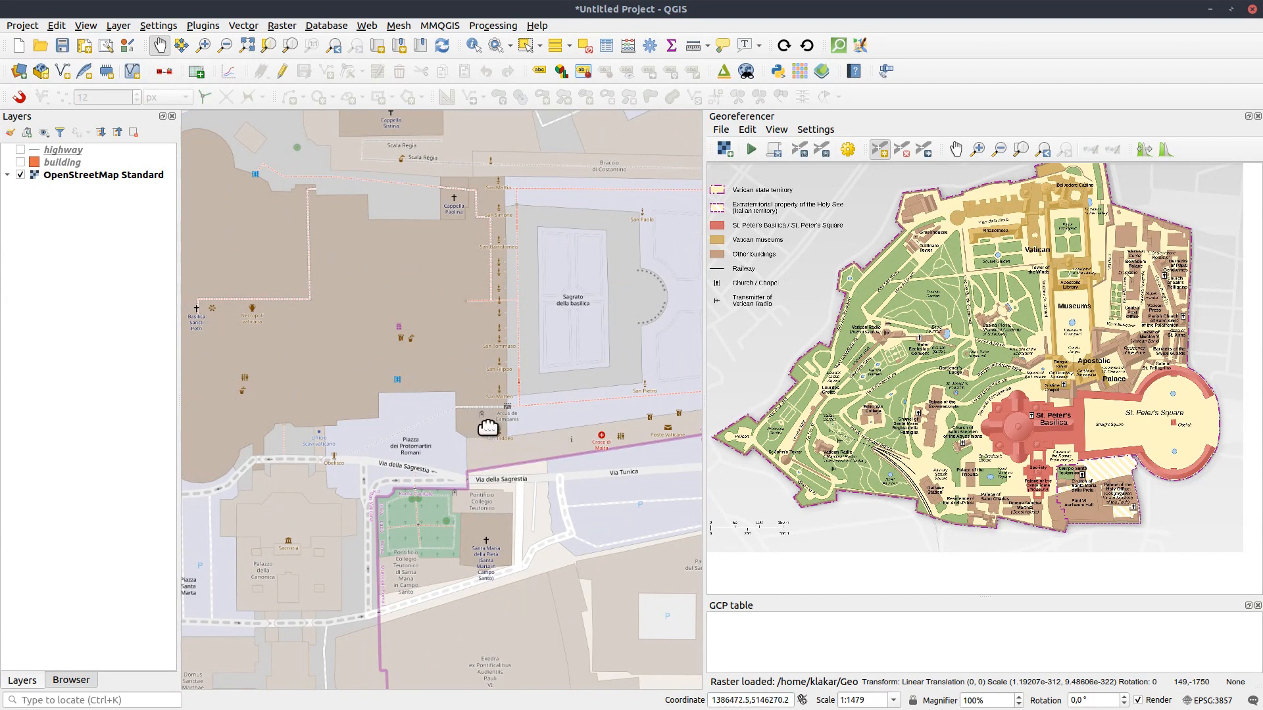
scroll(490, 442, down, 2)
drag(456, 396, 502, 445)
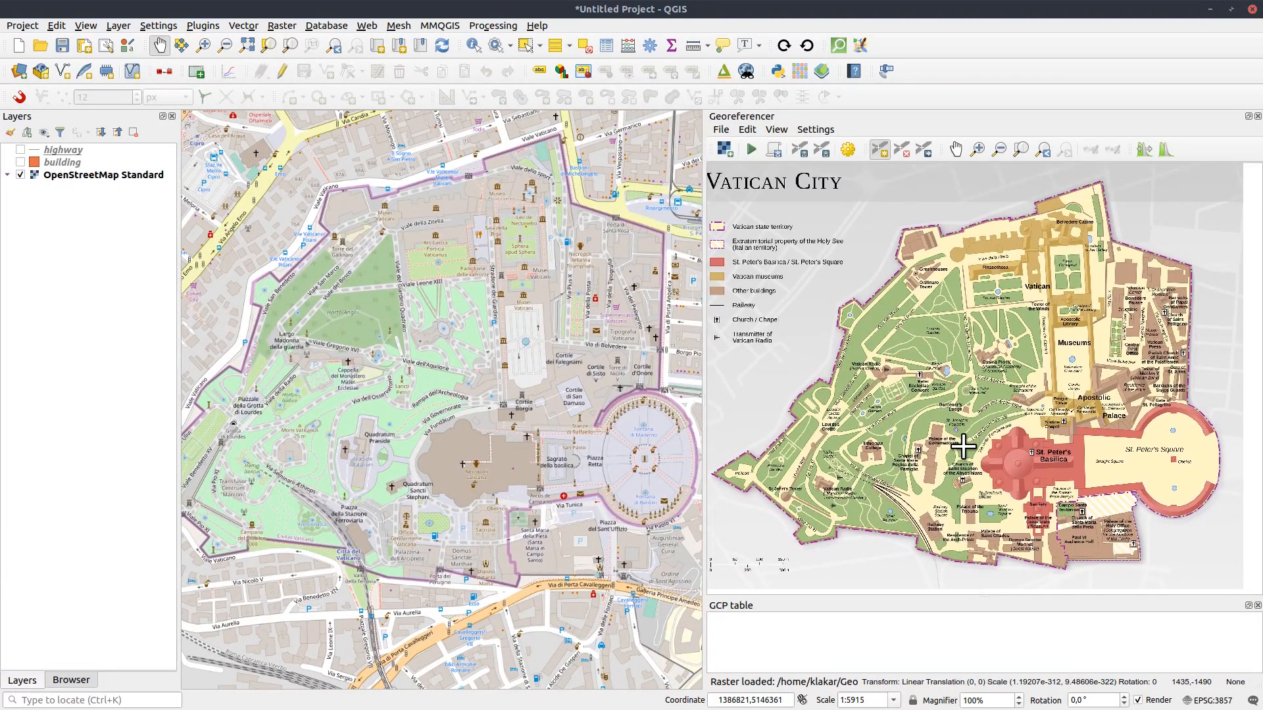
Mark the centre of St John's Tower on the Vatican City image as the first ground control point
drag(260, 484, 451, 443)
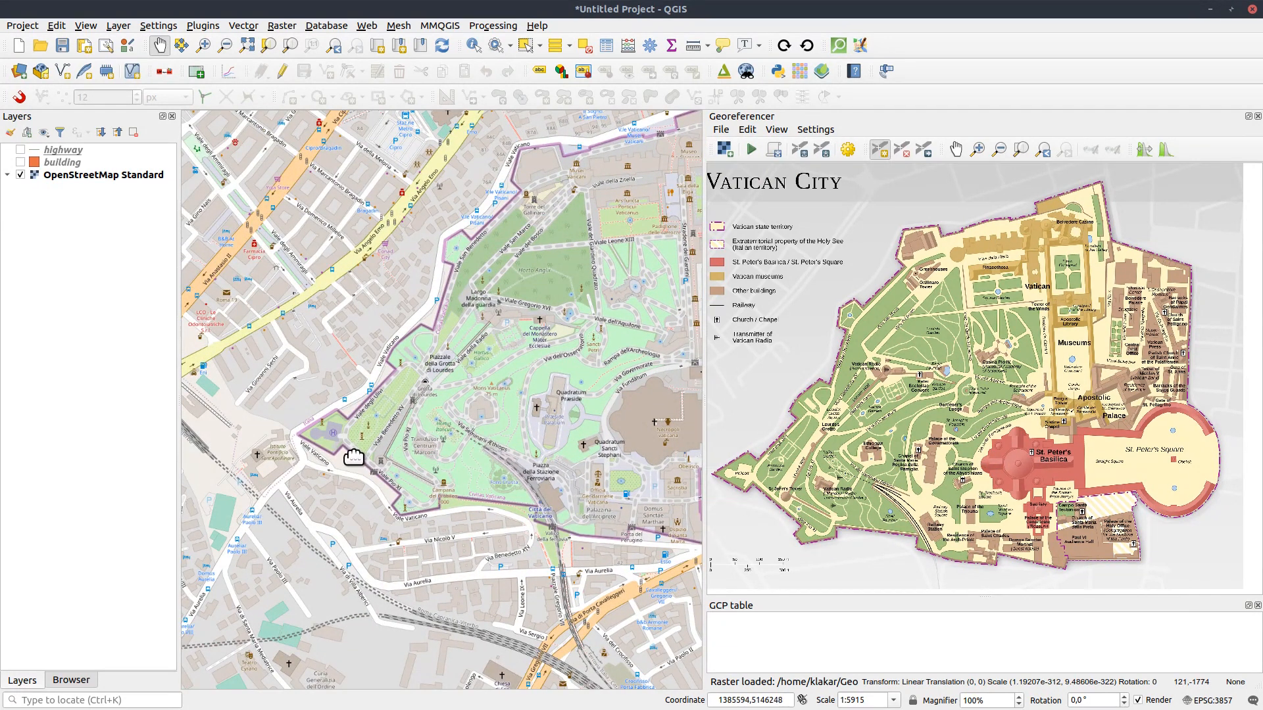
scroll(382, 461, down, 2)
scroll(382, 460, up, 5)
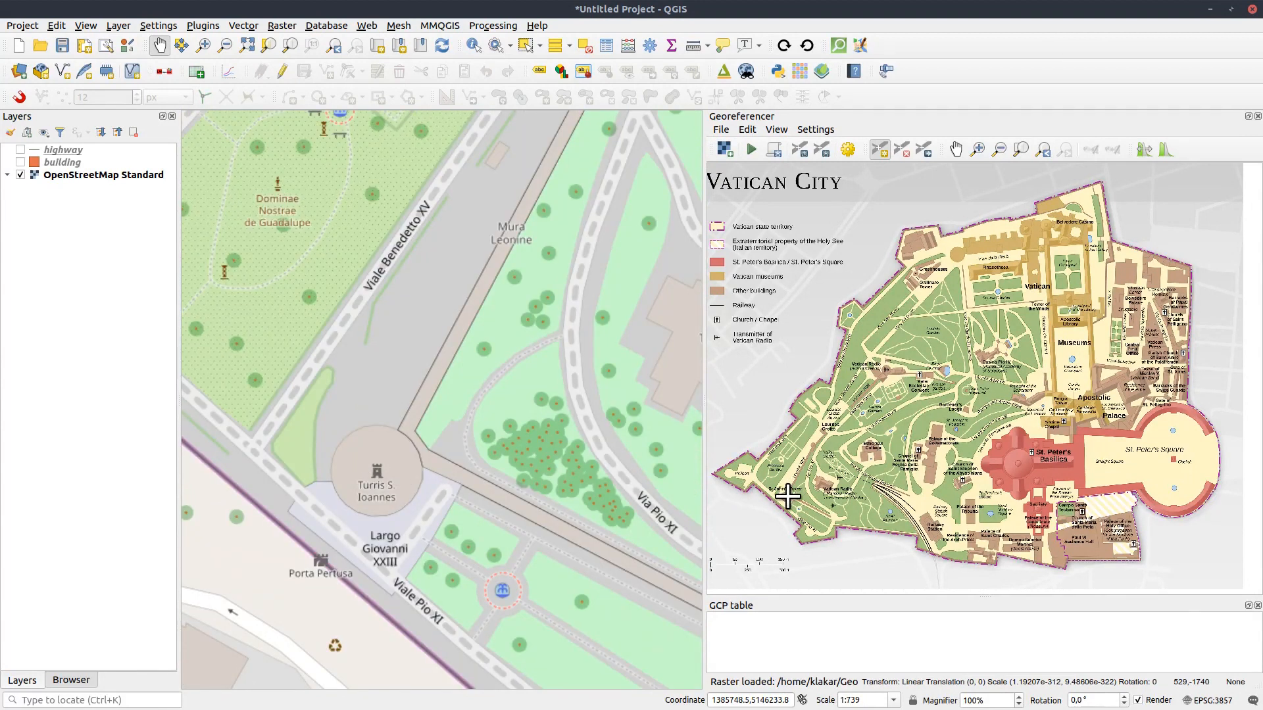
scroll(772, 493, up, 3)
drag(772, 493, 872, 469)
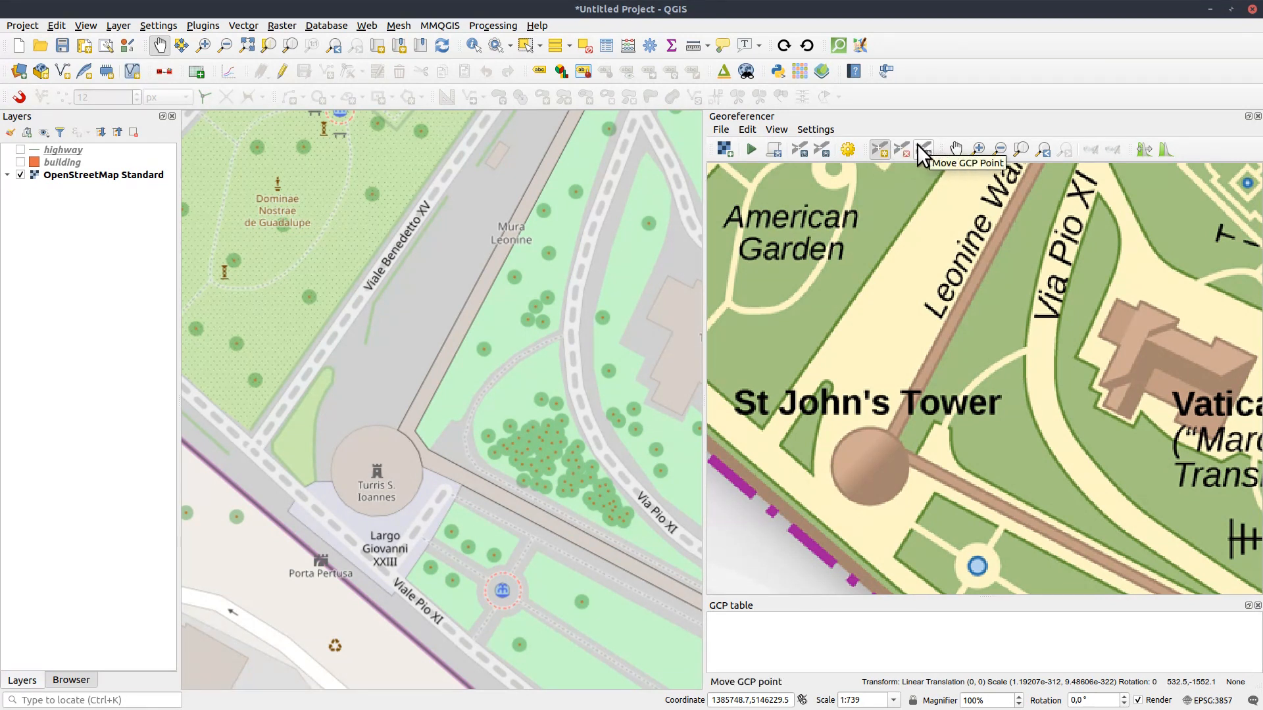
click(876, 149)
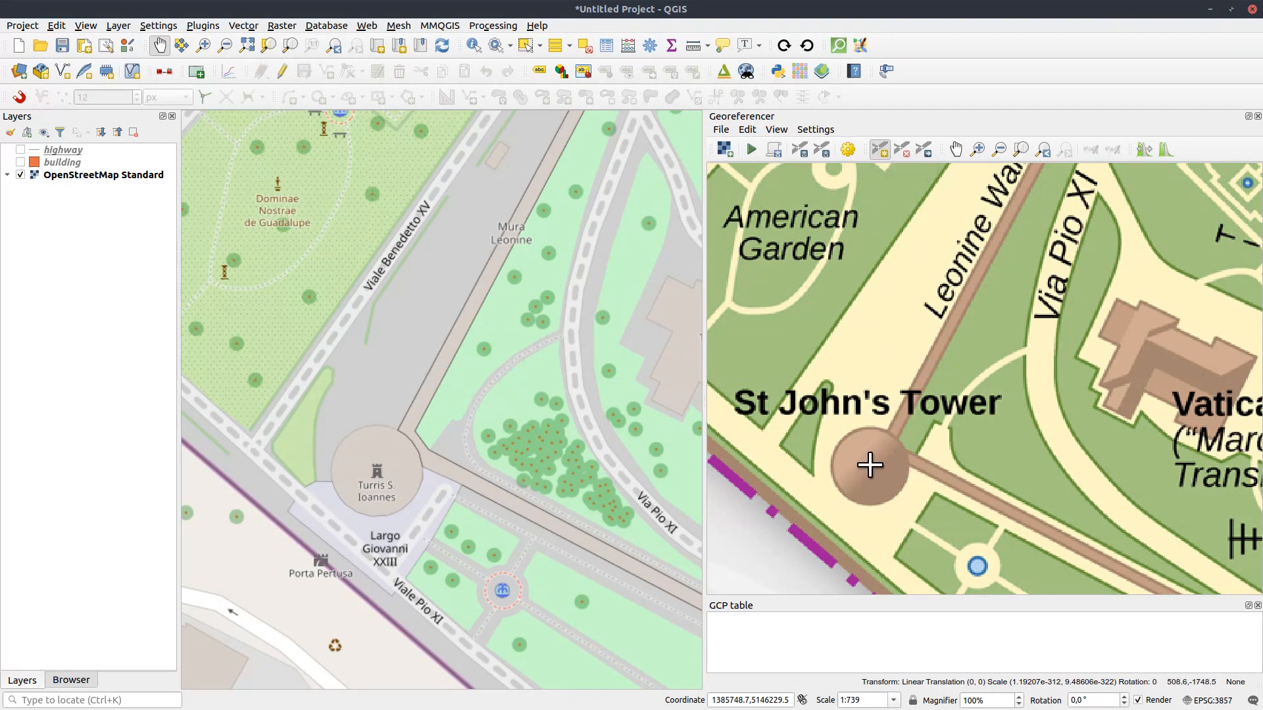
click(868, 465)
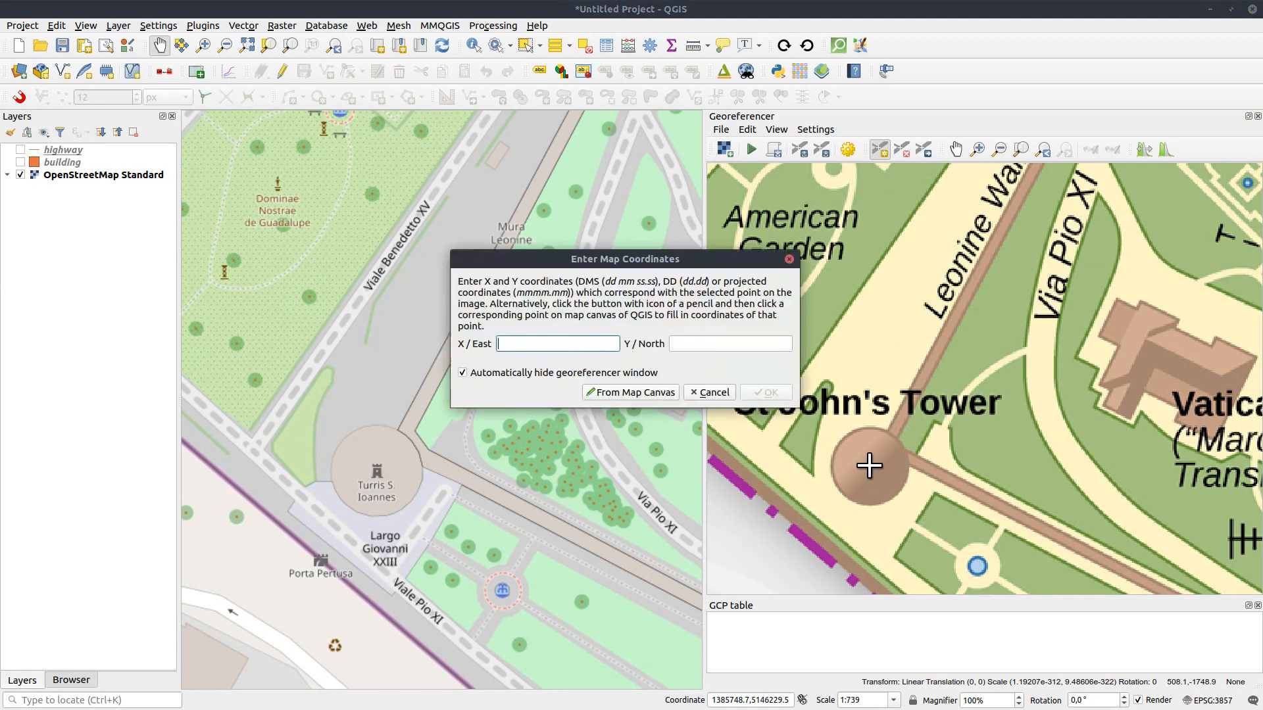
Assign the first control point's coordinates from the map canvas at the centre of the round tower Turris S. Ioannes
drag(672, 256, 709, 205)
click(569, 290)
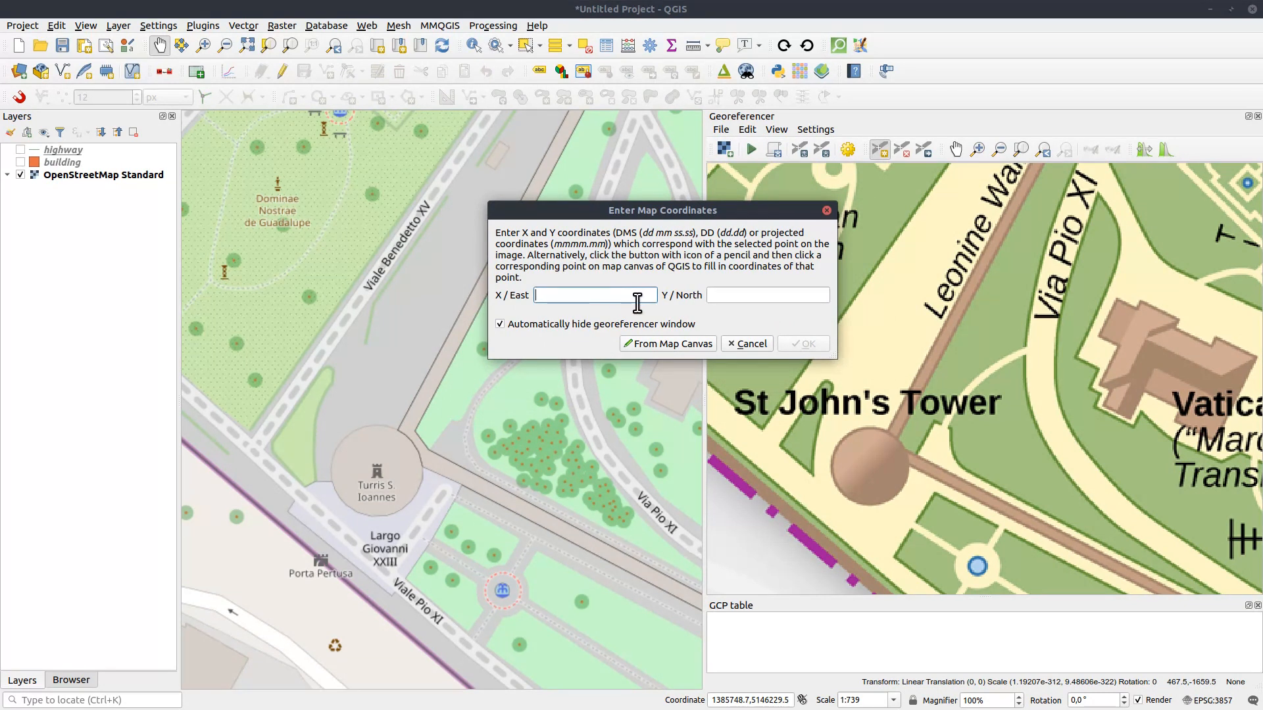
click(669, 343)
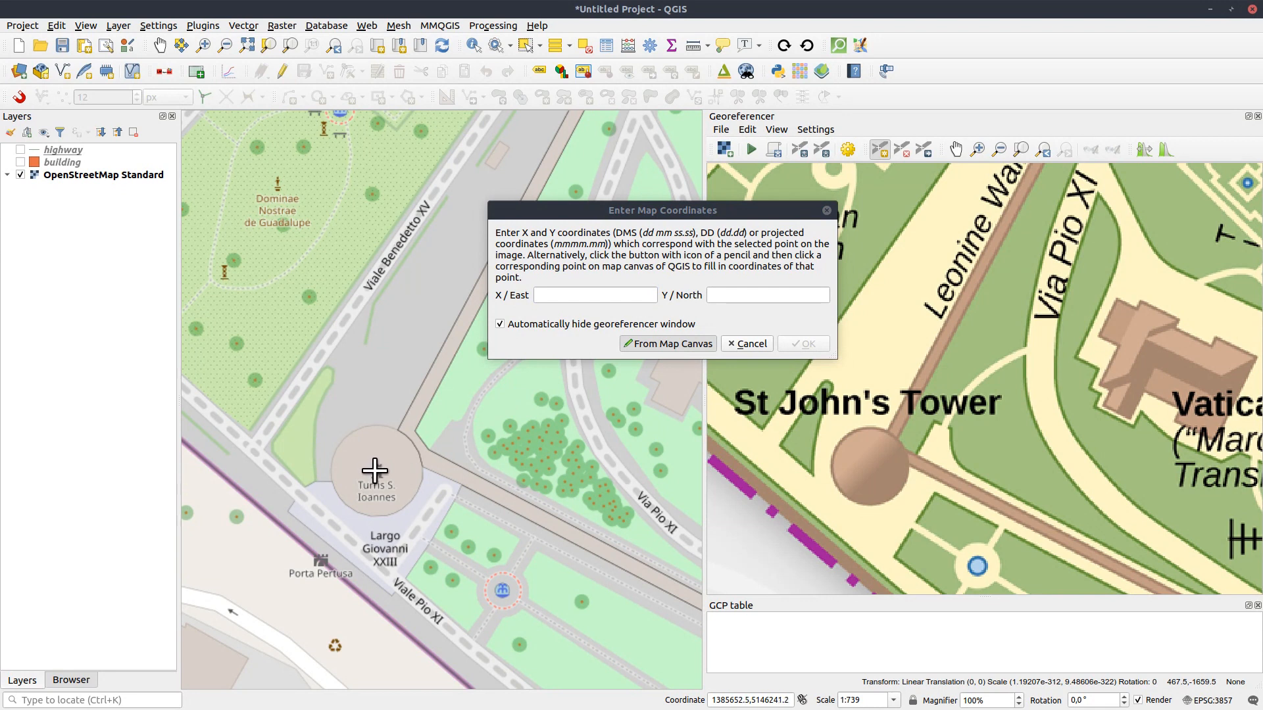
click(375, 471)
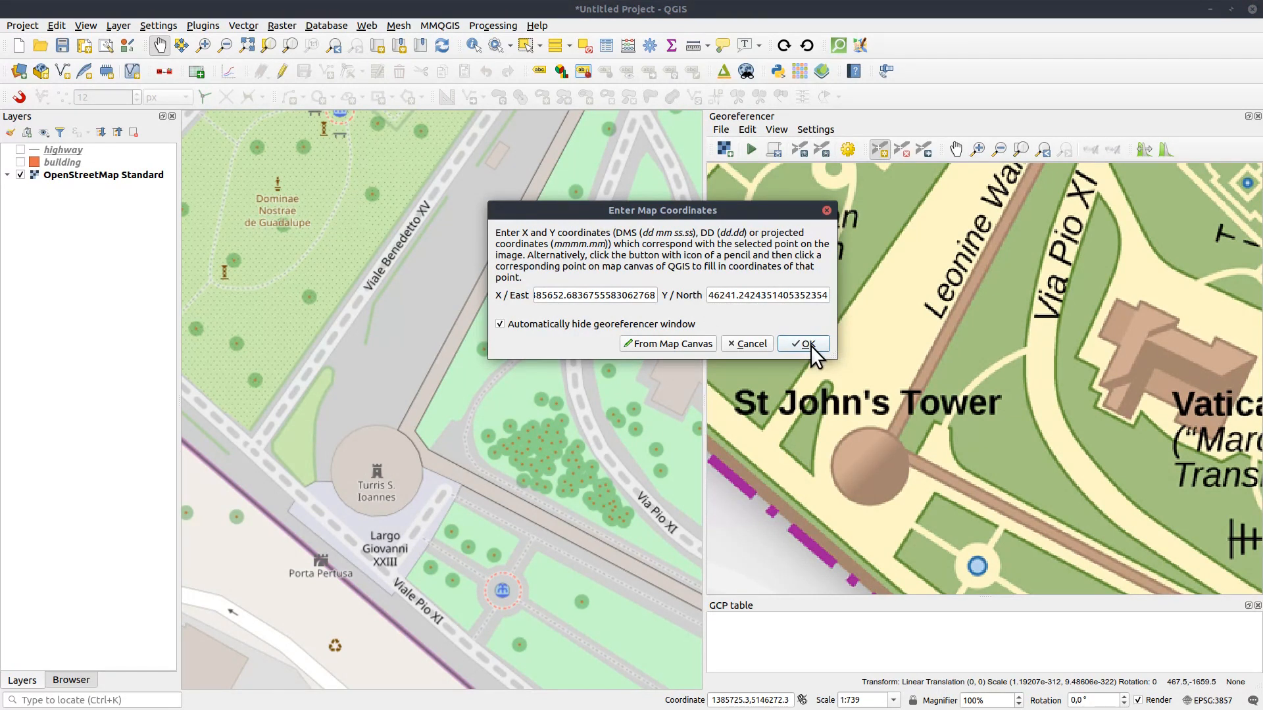
drag(692, 211, 533, 193)
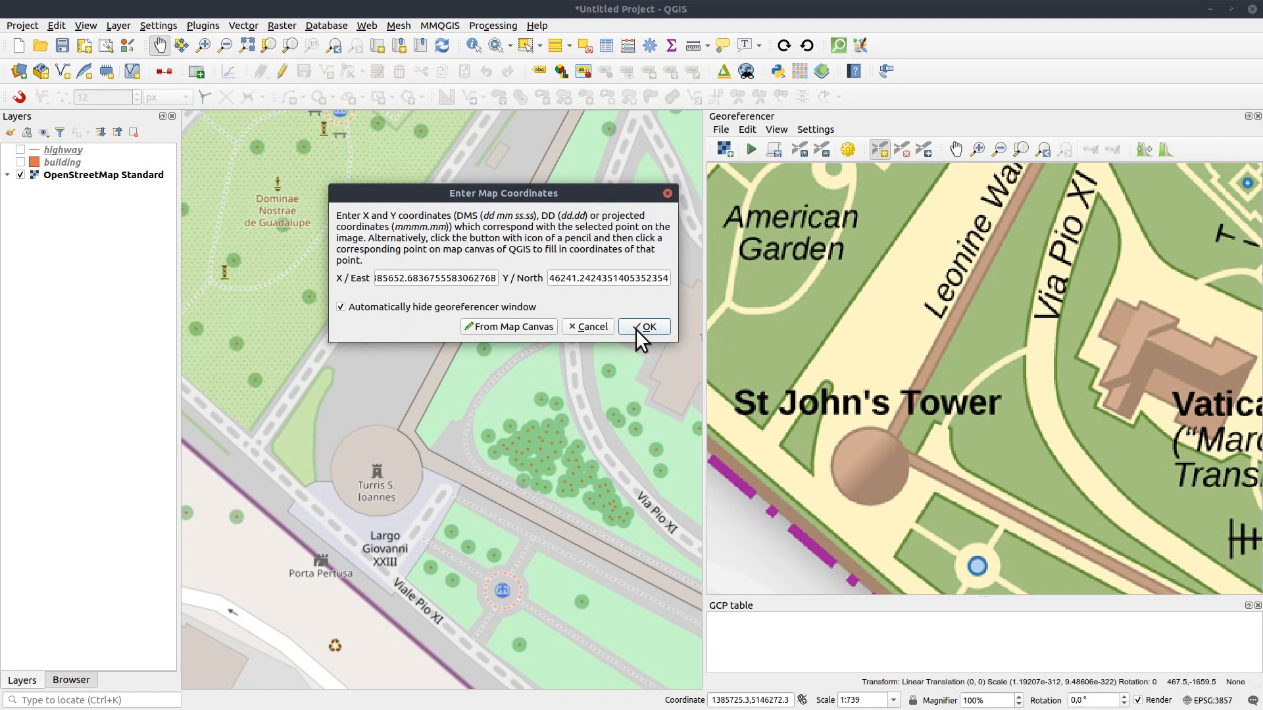
click(643, 327)
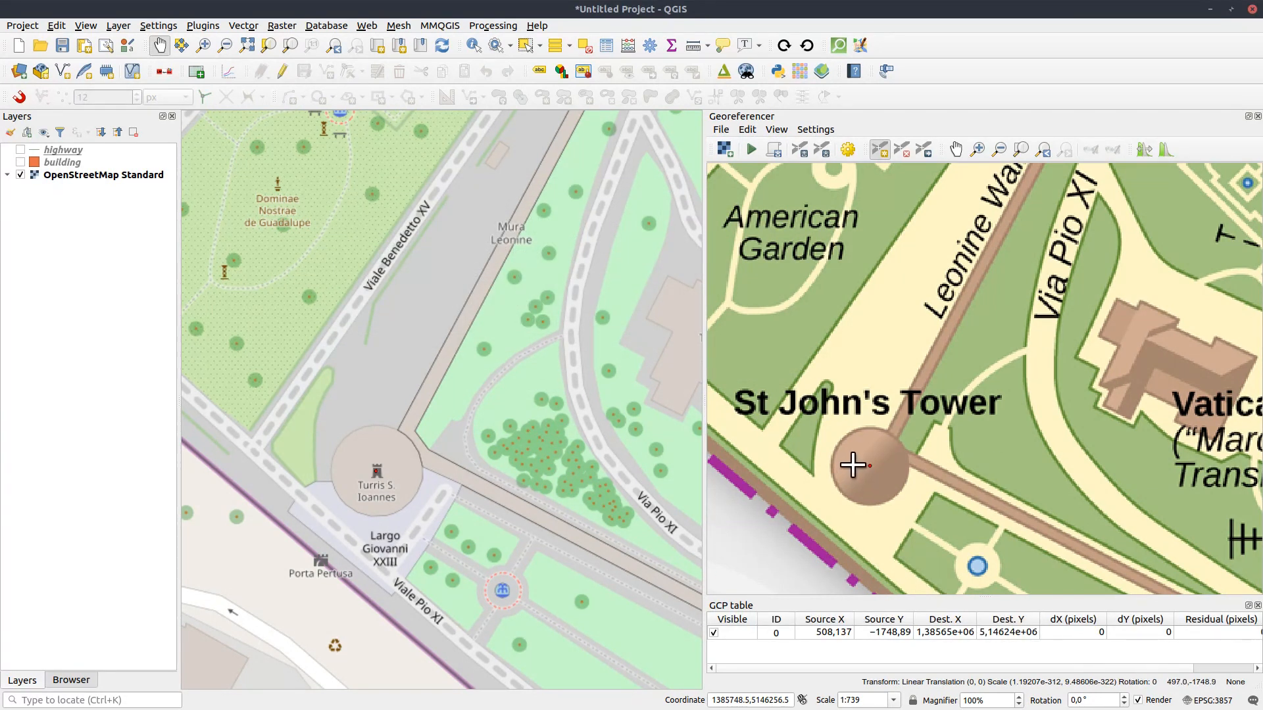
Mark a second control point on the image at the eastern corner, beside the notch, of the building north of the Barracks of Papal Gendarmes
scroll(834, 464, up, 2)
scroll(829, 468, down, 5)
drag(1128, 403, 940, 477)
scroll(259, 443, up, 1)
scroll(259, 442, down, 4)
drag(512, 364, 191, 464)
scroll(191, 463, down, 1)
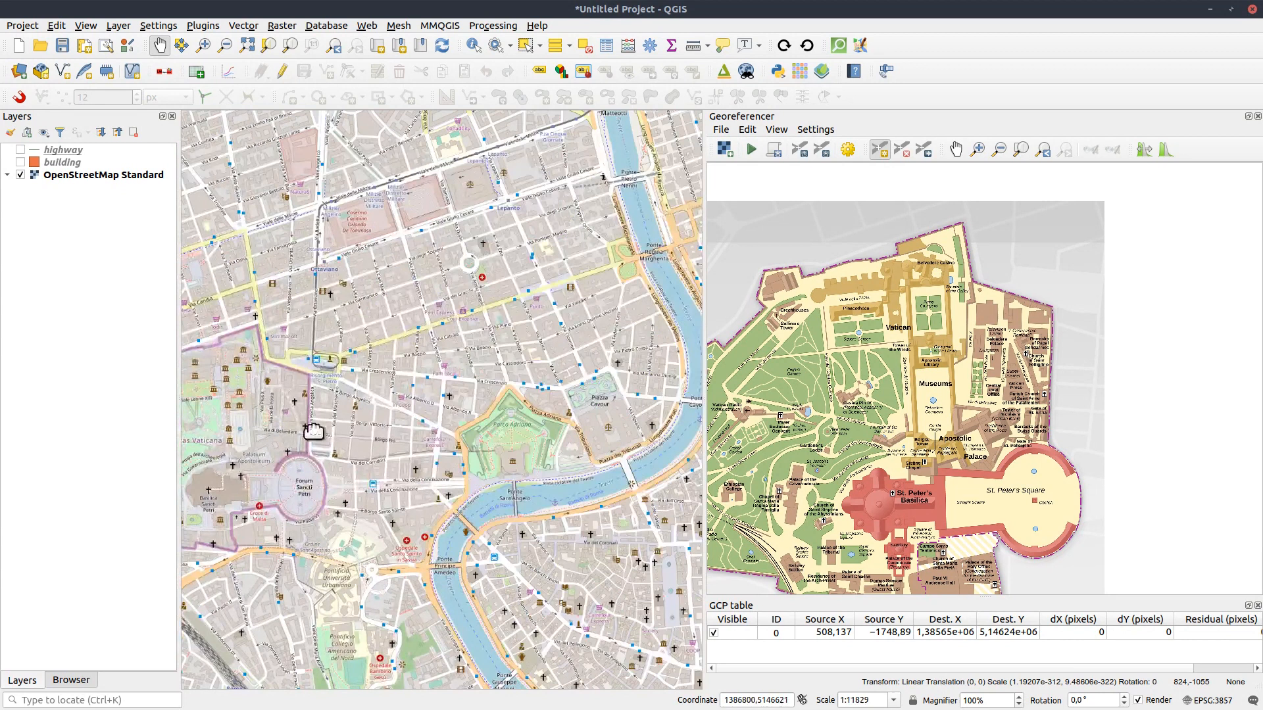
drag(286, 452, 466, 442)
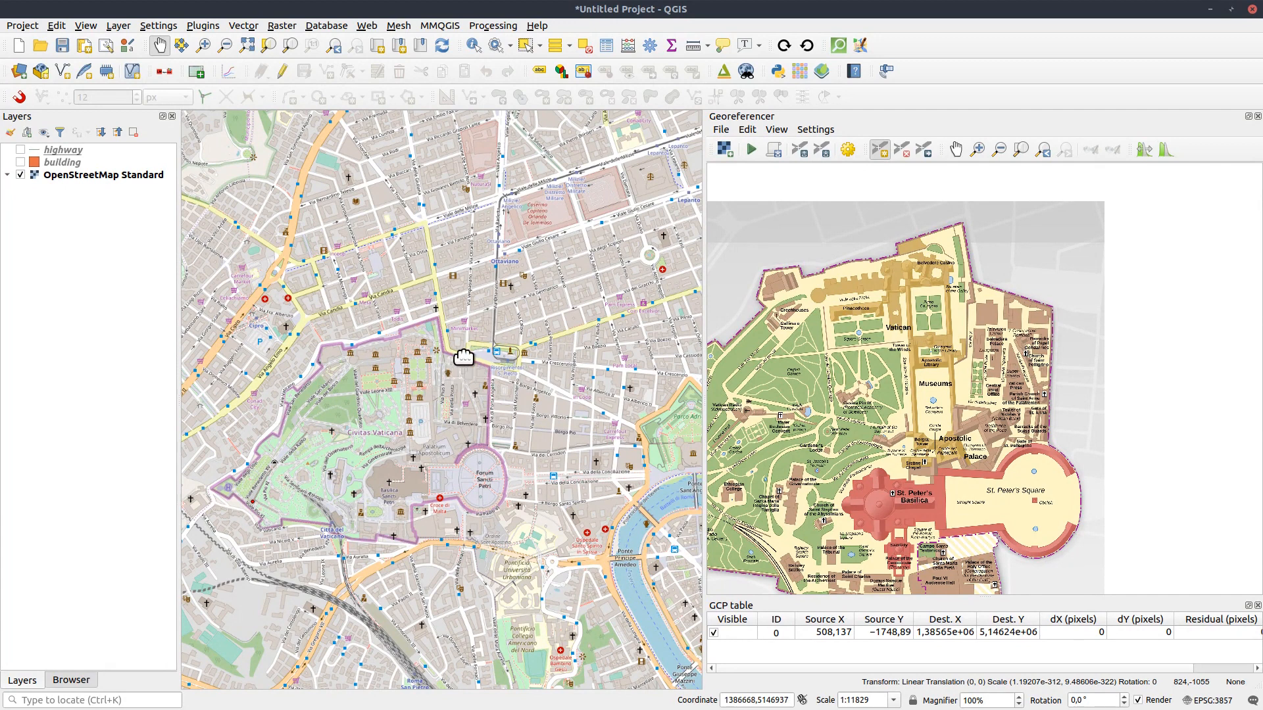
scroll(476, 373, down, 1)
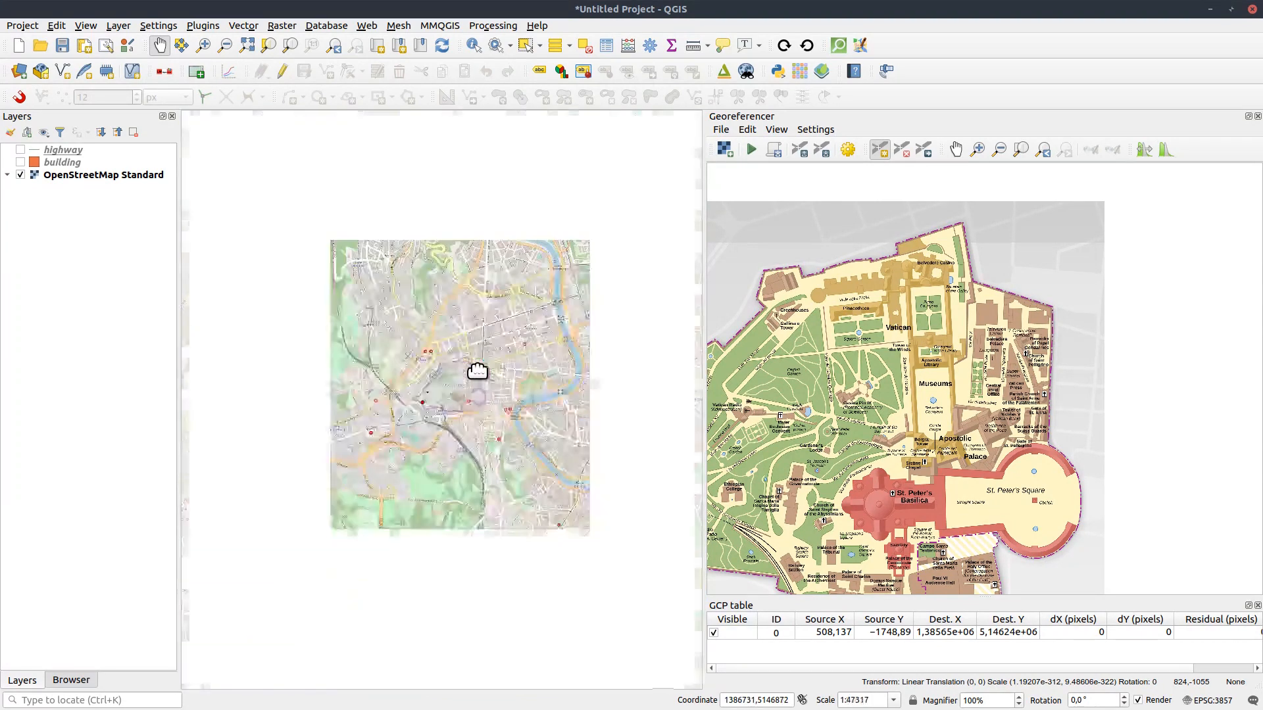
scroll(480, 369, up, 3)
scroll(1031, 315, up, 2)
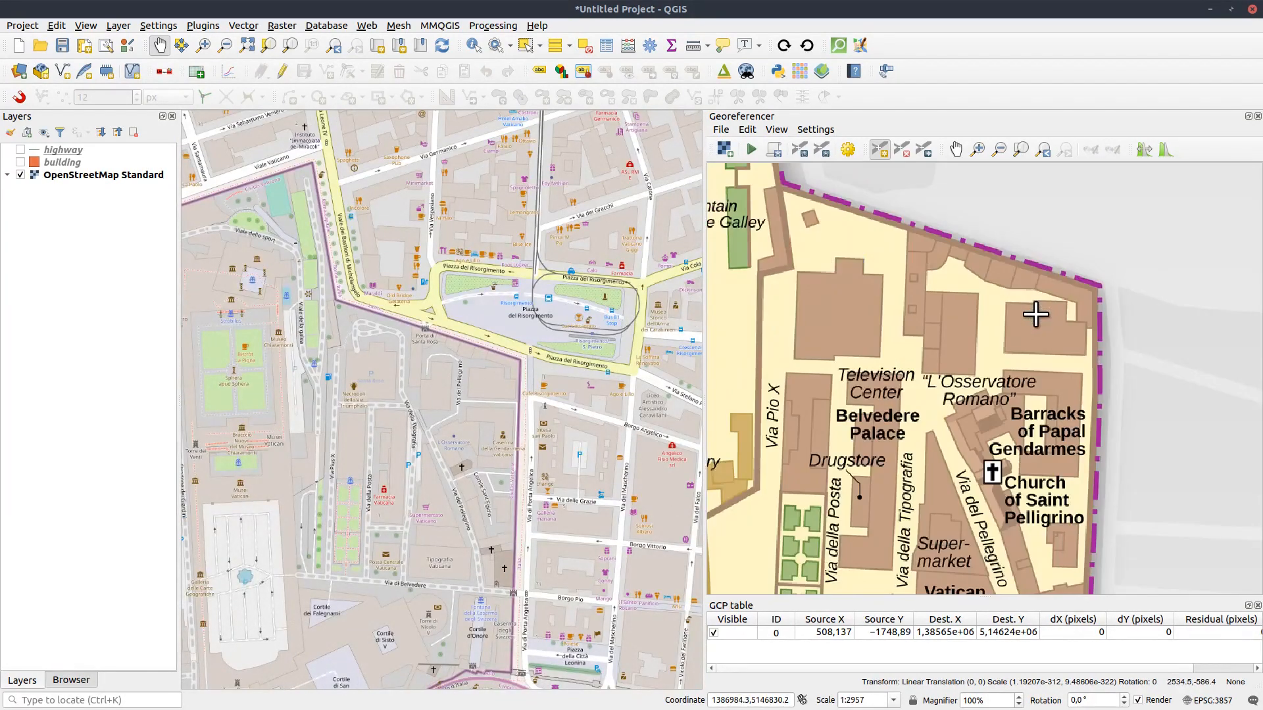
scroll(510, 367, up, 2)
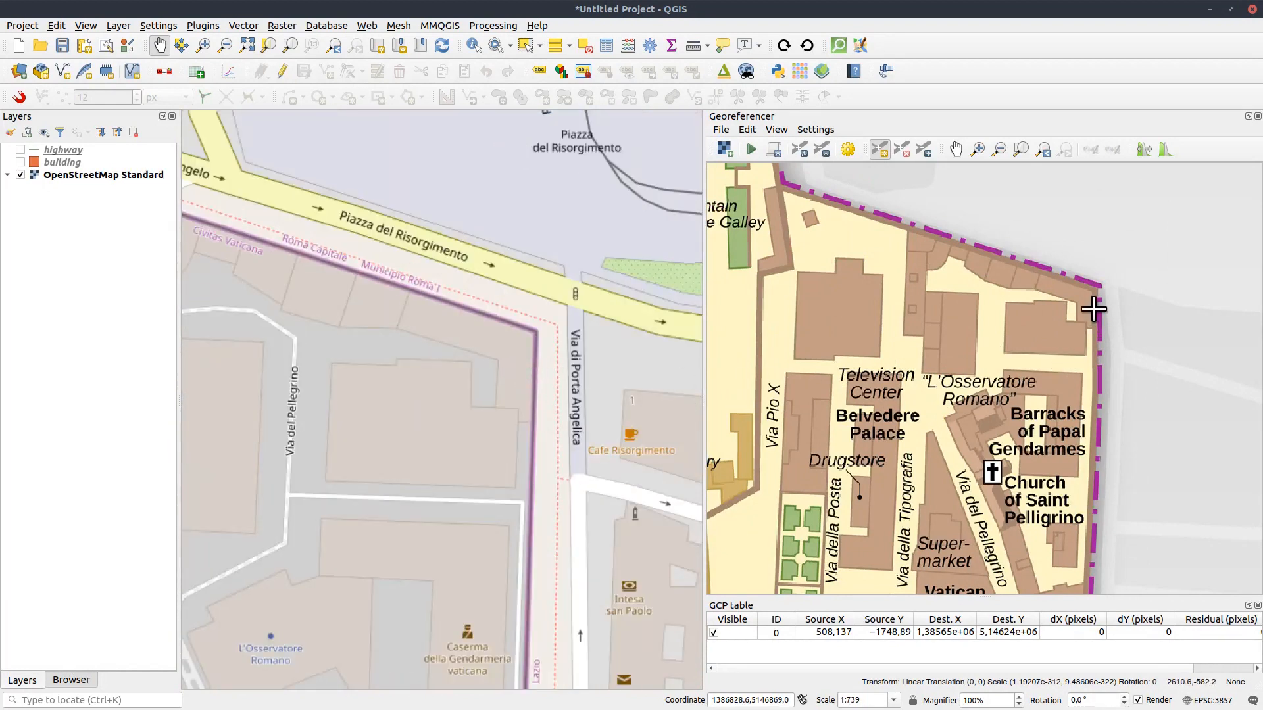
scroll(1088, 313, up, 1)
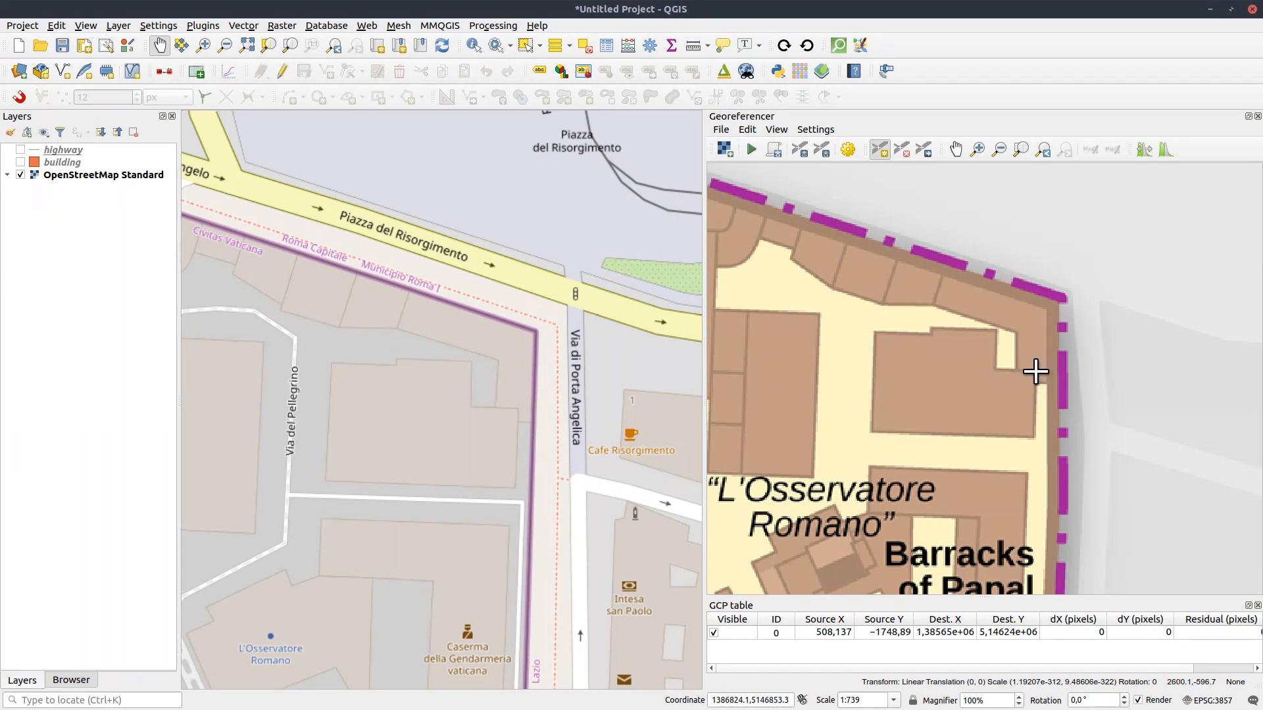
scroll(1037, 368, down, 5)
scroll(1034, 372, up, 10)
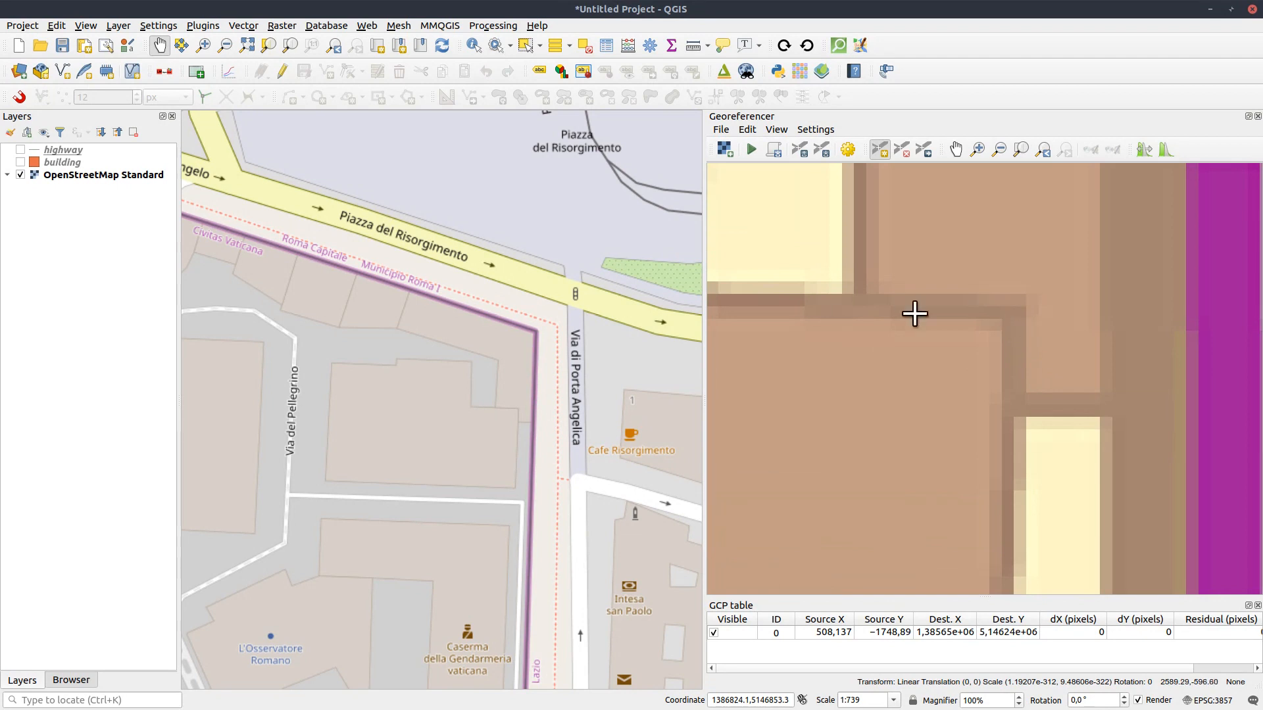
scroll(1006, 314, down, 3)
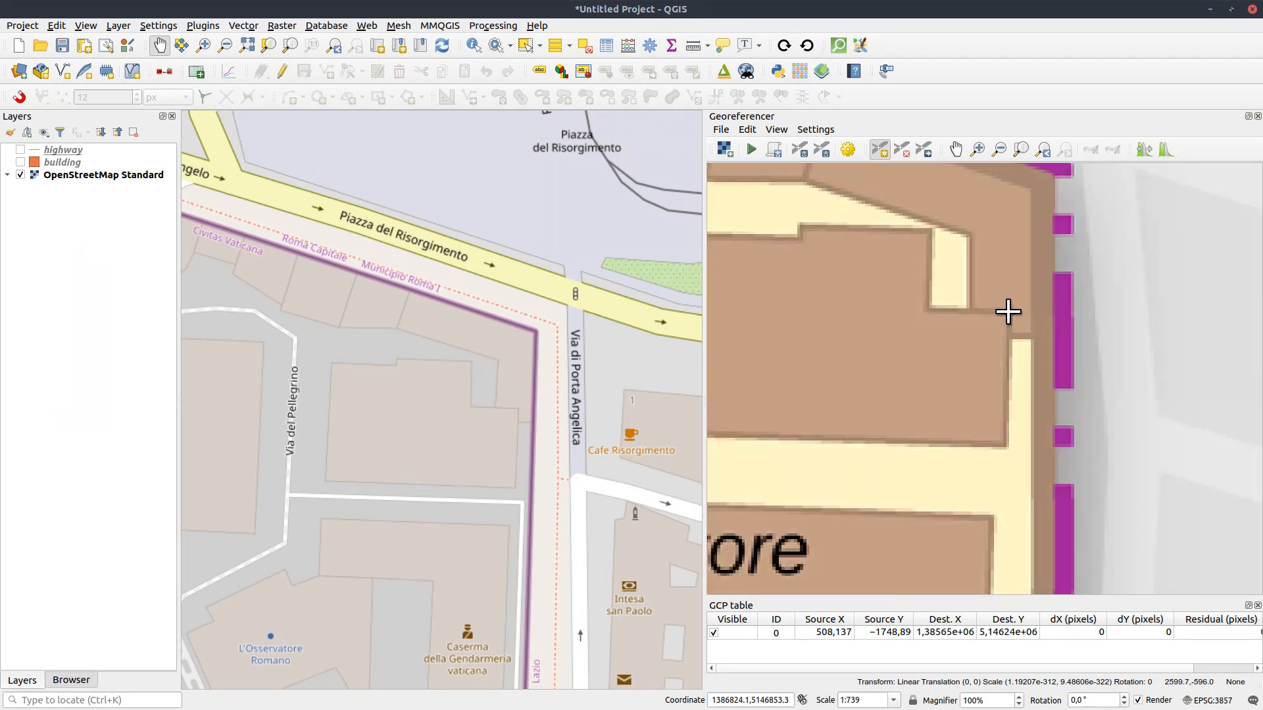
click(1008, 311)
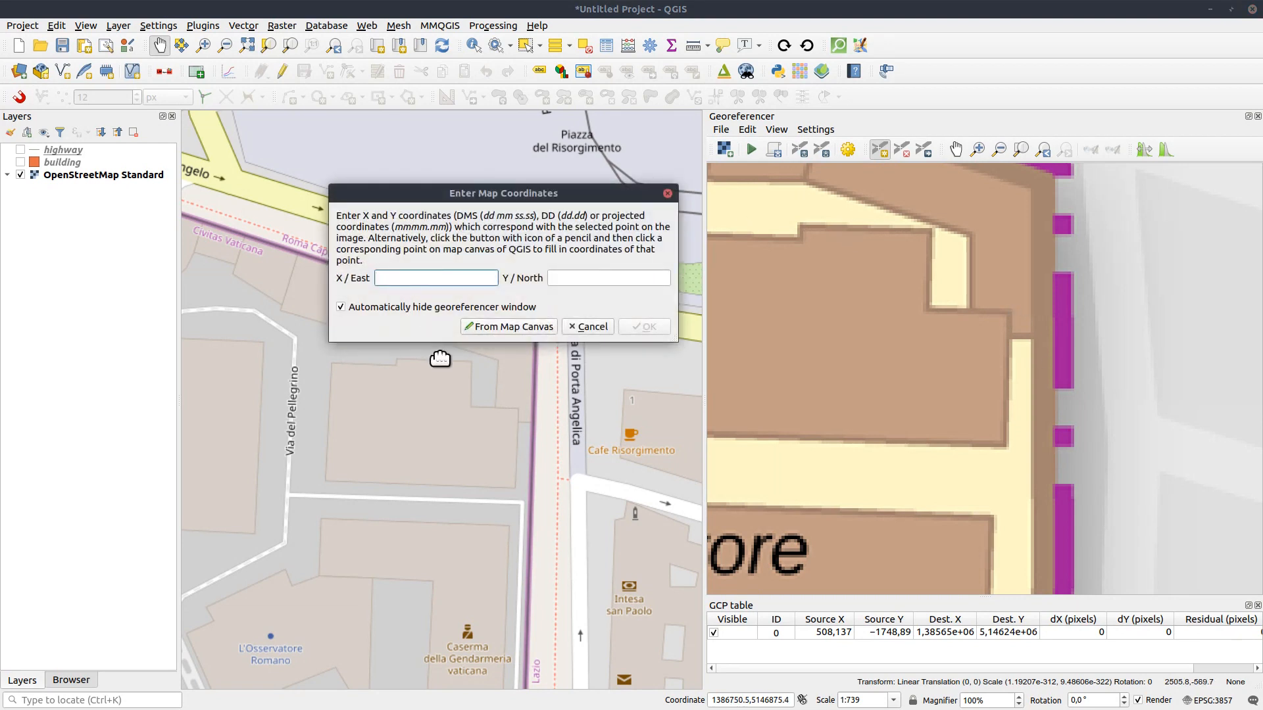
Assign the second control point's coordinates from the map canvas at the matching building corner south of Piazza del Risorgimento
click(503, 327)
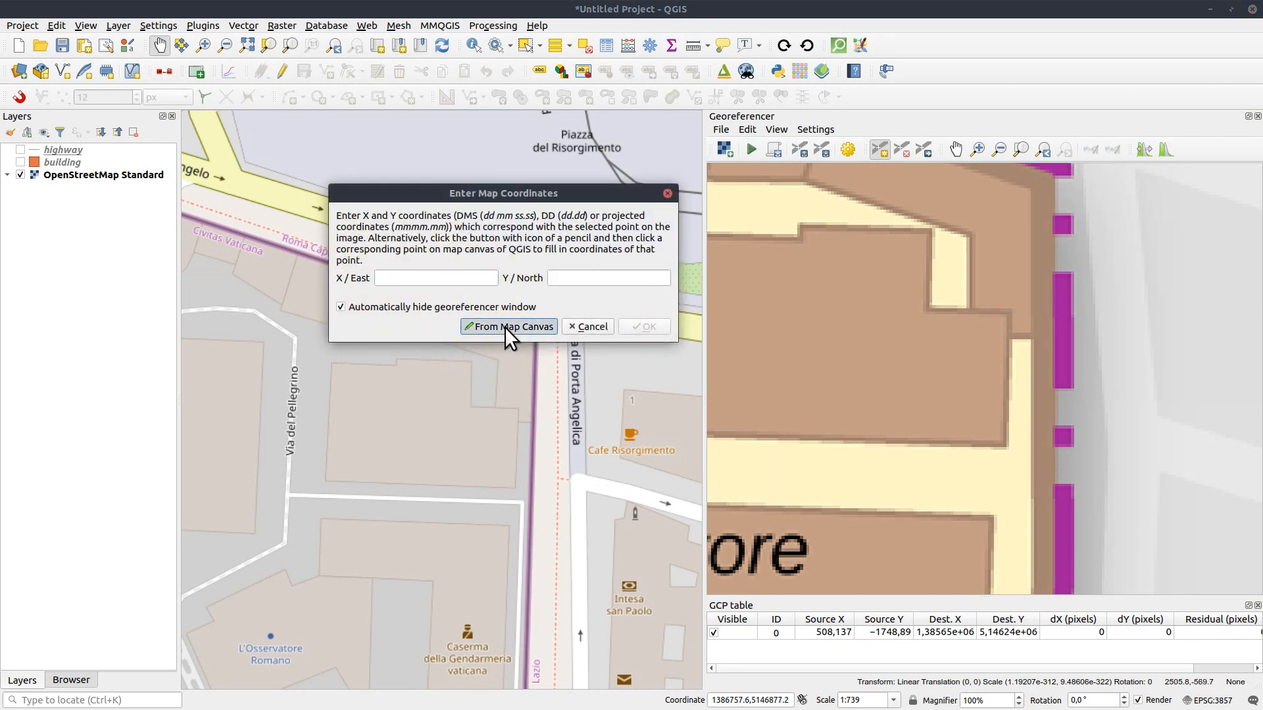
click(519, 408)
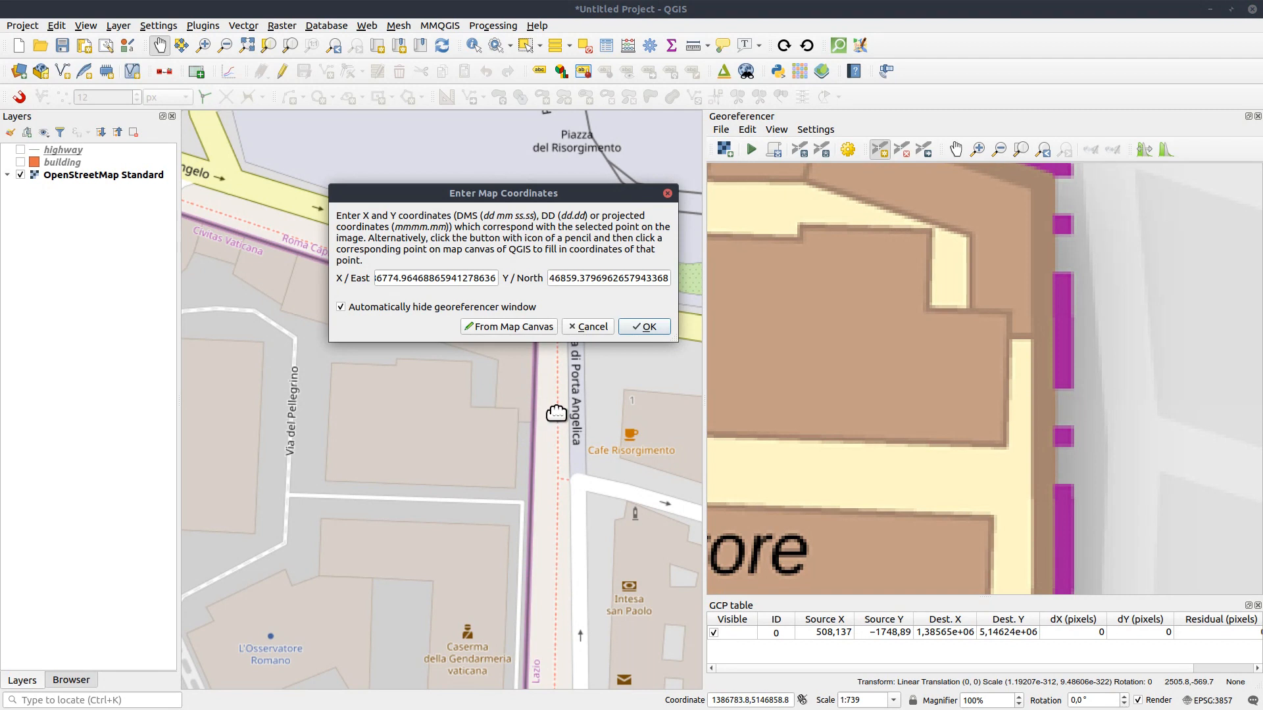
click(647, 326)
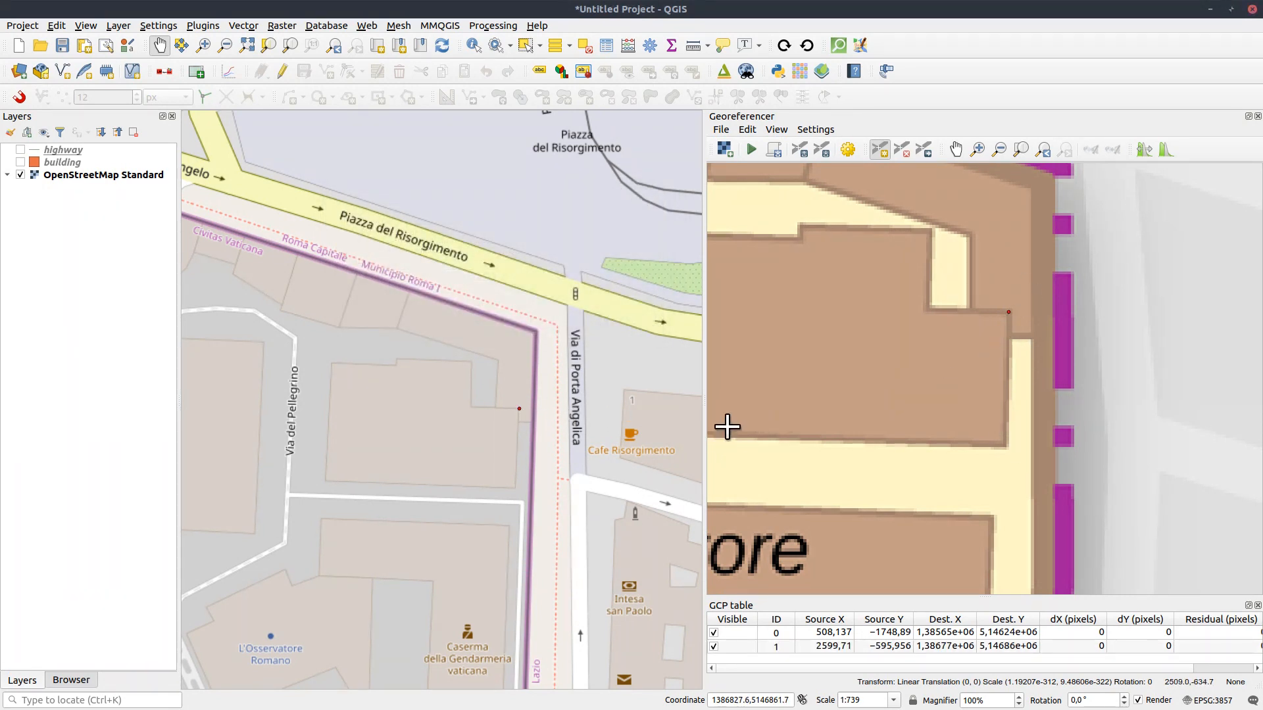
Configure the Georeferencer to show the IDs of the control points
click(814, 129)
click(858, 176)
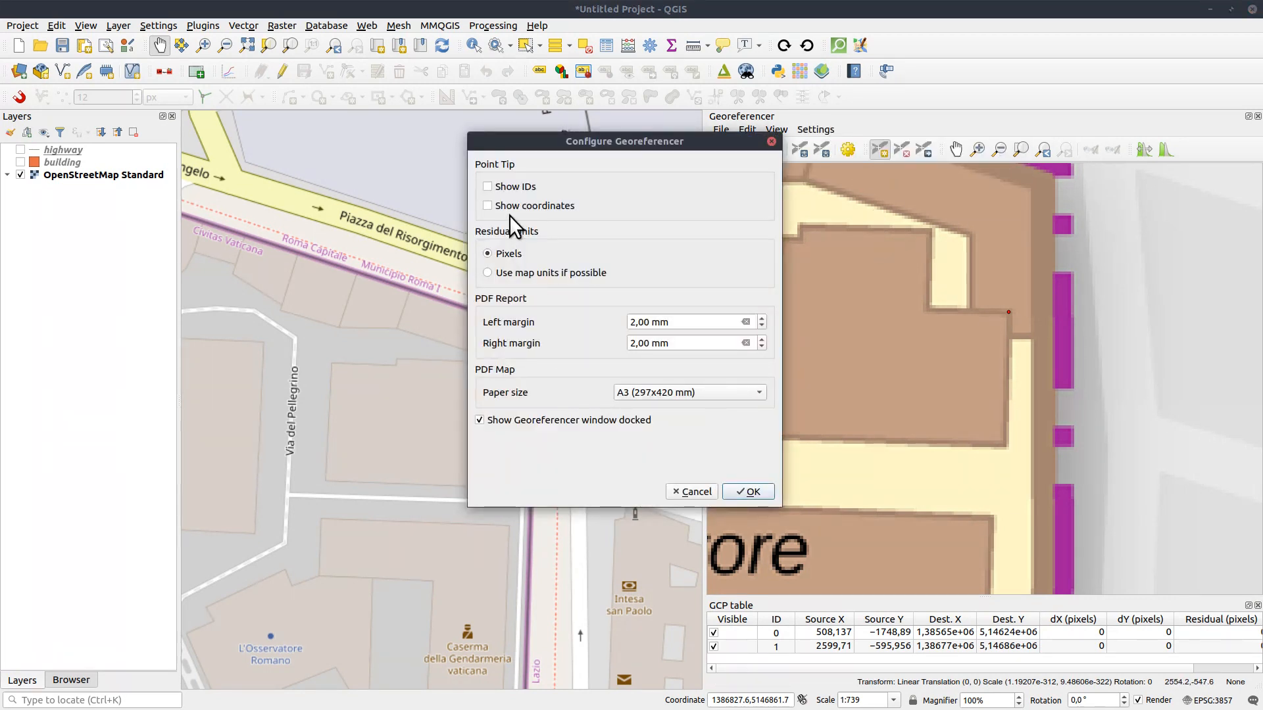
click(755, 492)
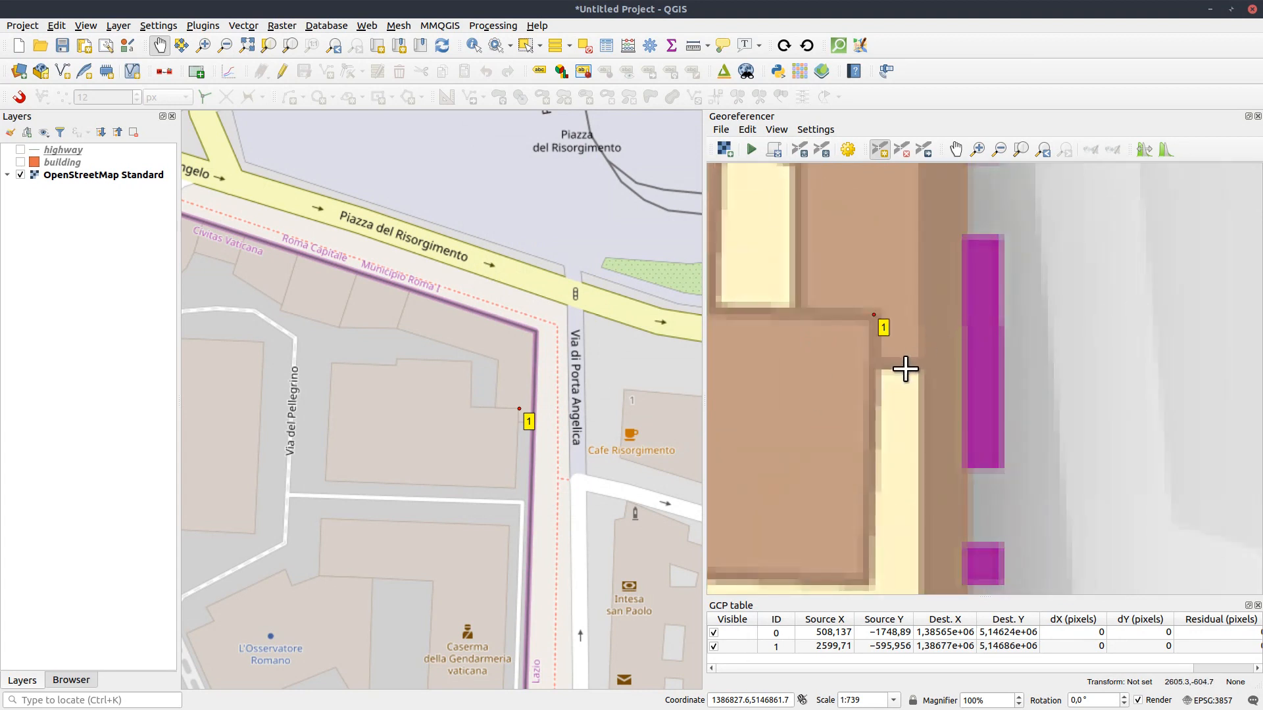
Examine the ID labels and positions of both control points on the Vatican City image and the OpenStreetMap map
scroll(1052, 332, up, 3)
scroll(1033, 348, down, 3)
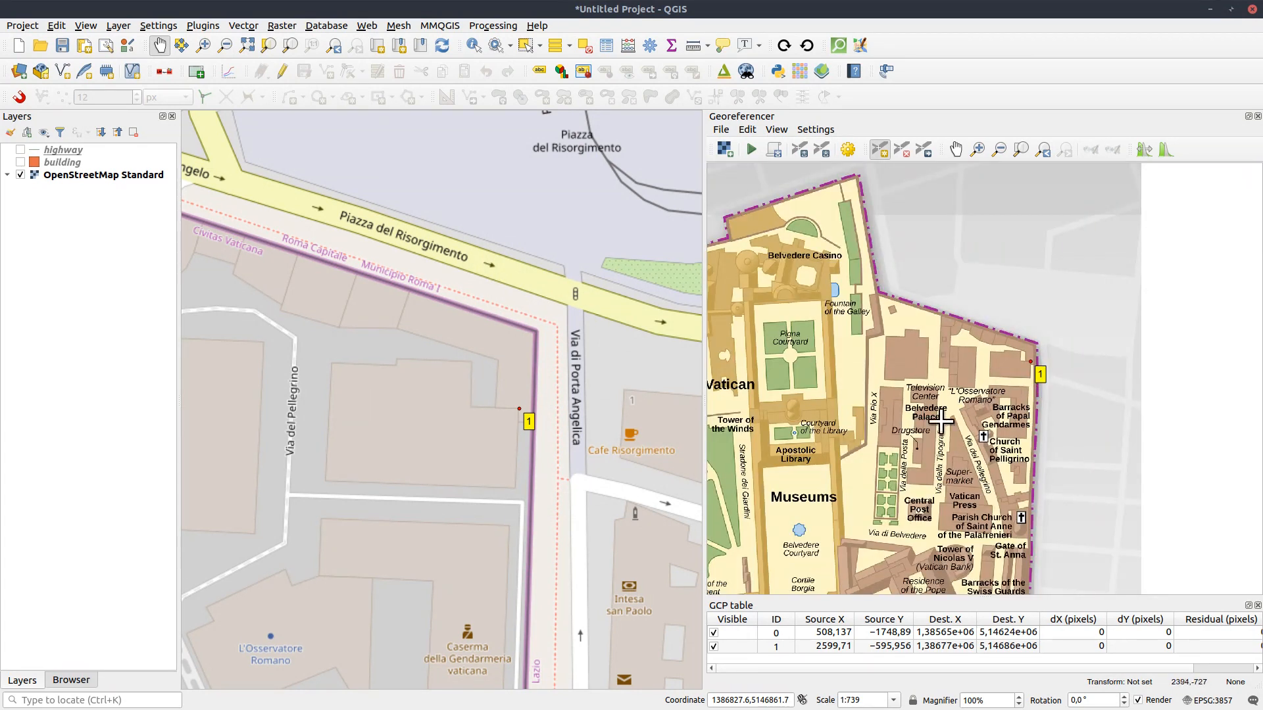
scroll(1069, 372, down, 2)
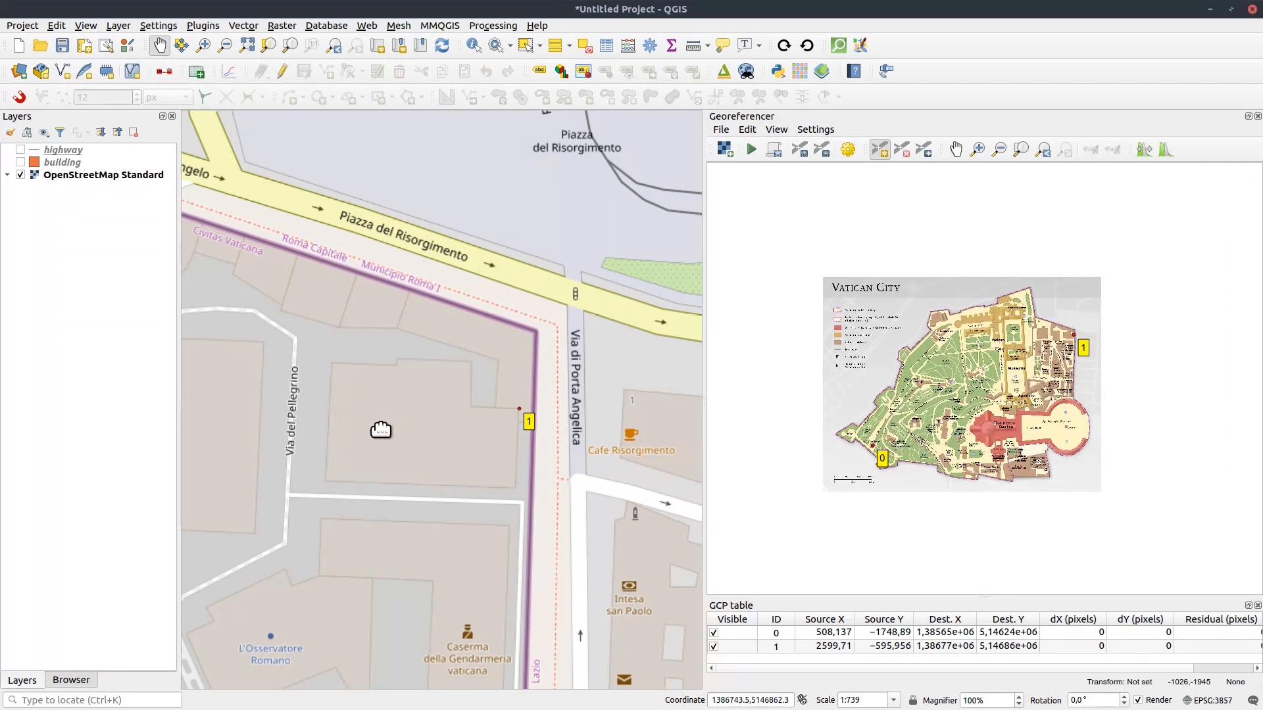
scroll(538, 369, up, 1)
scroll(543, 377, down, 2)
scroll(545, 377, down, 3)
drag(424, 487, 456, 479)
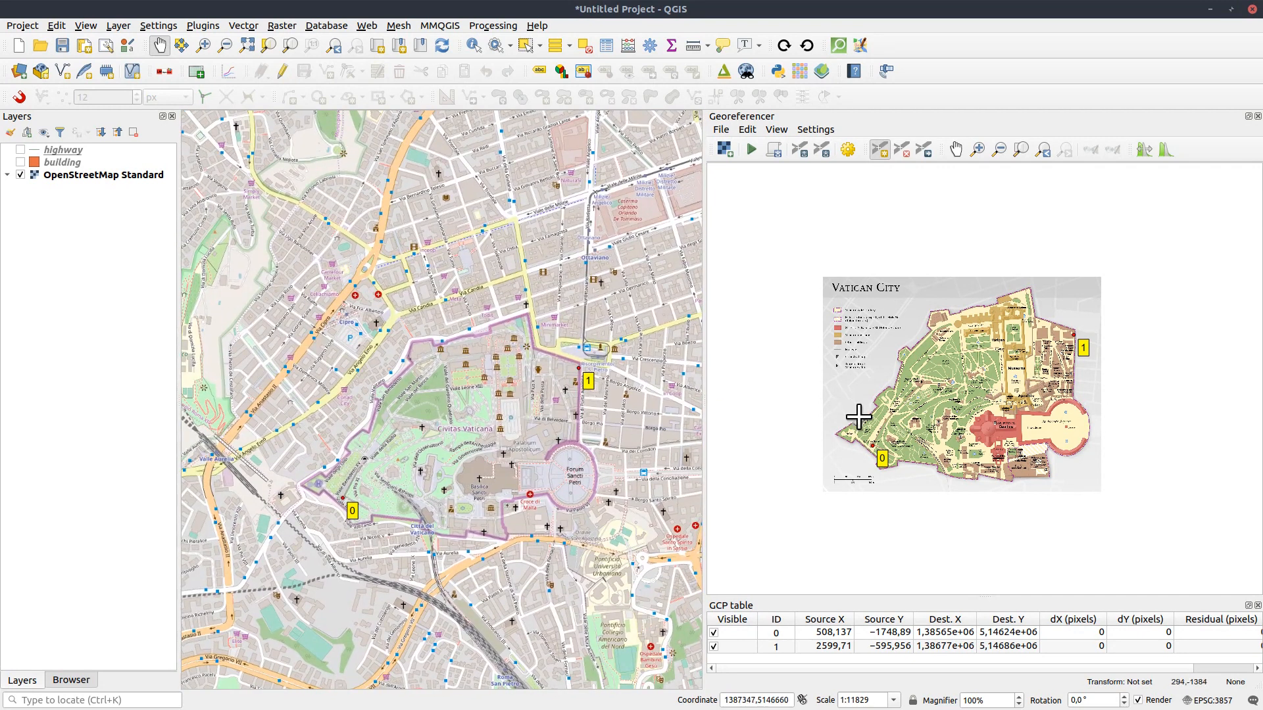
scroll(508, 438, up, 1)
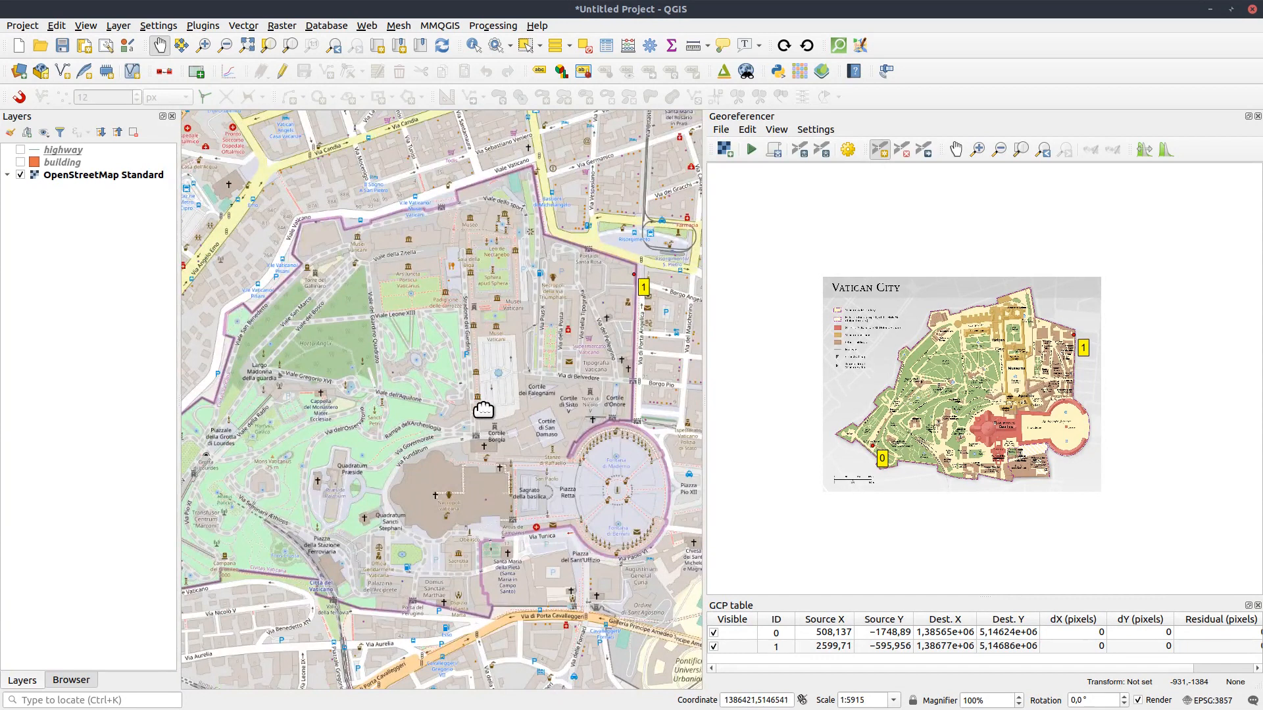
Set the Georeferencer's transformation type to Linear in the transformation settings
scroll(482, 411, down, 1)
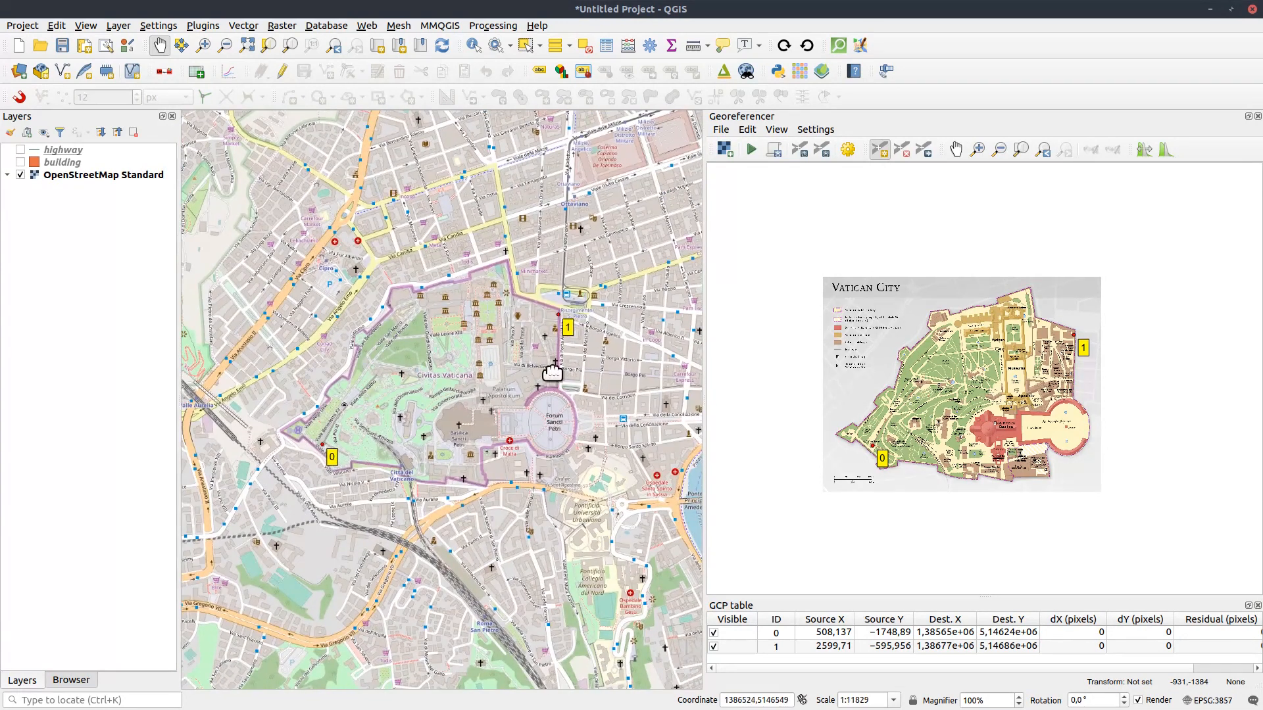
click(848, 149)
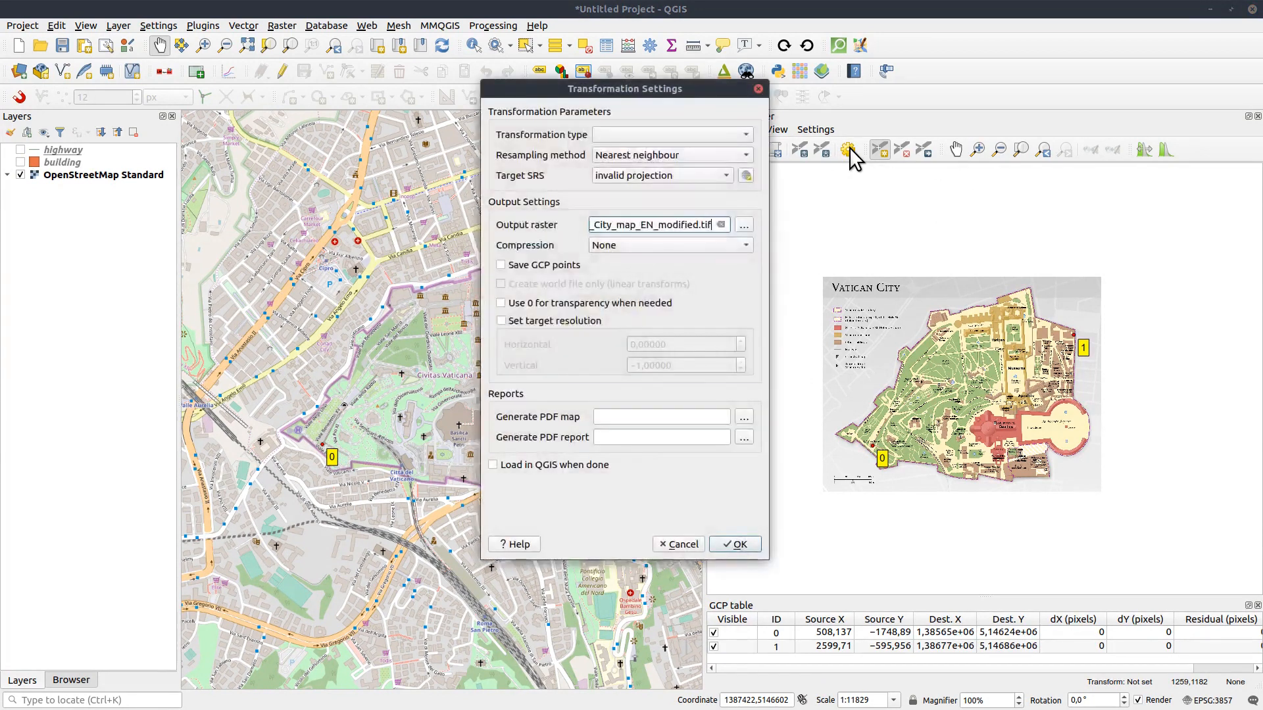
click(734, 133)
click(641, 134)
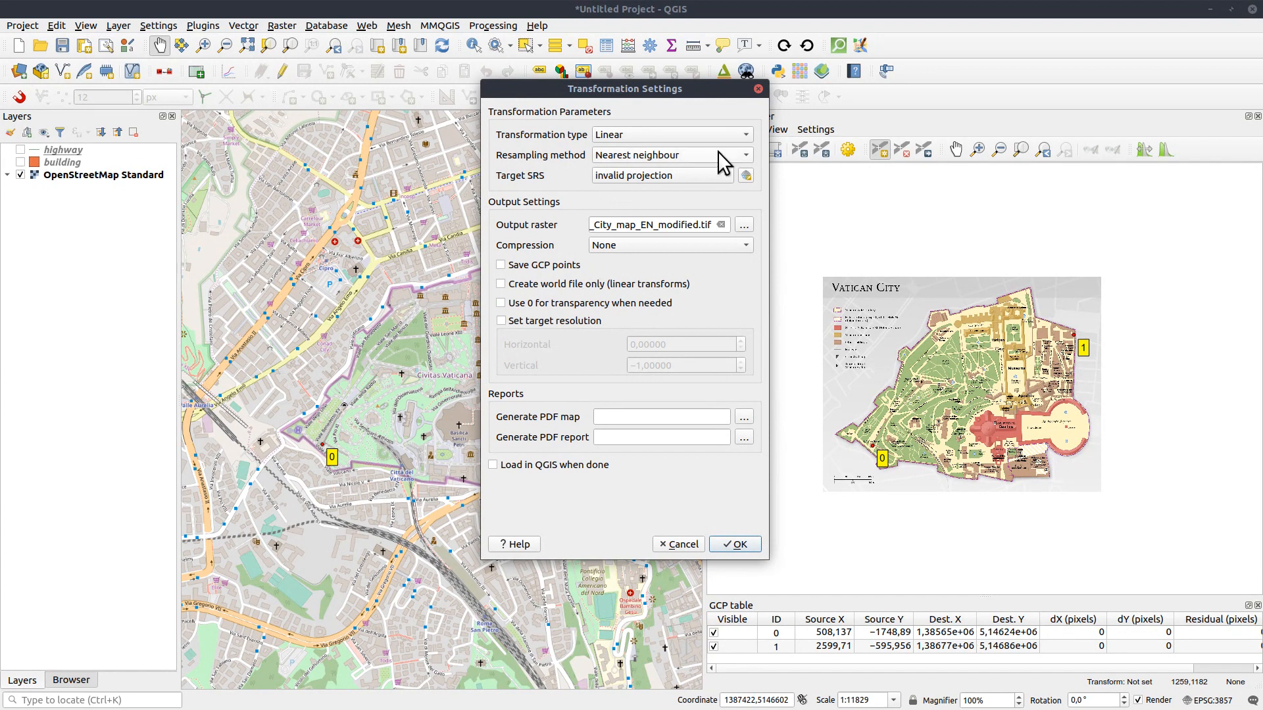
click(746, 137)
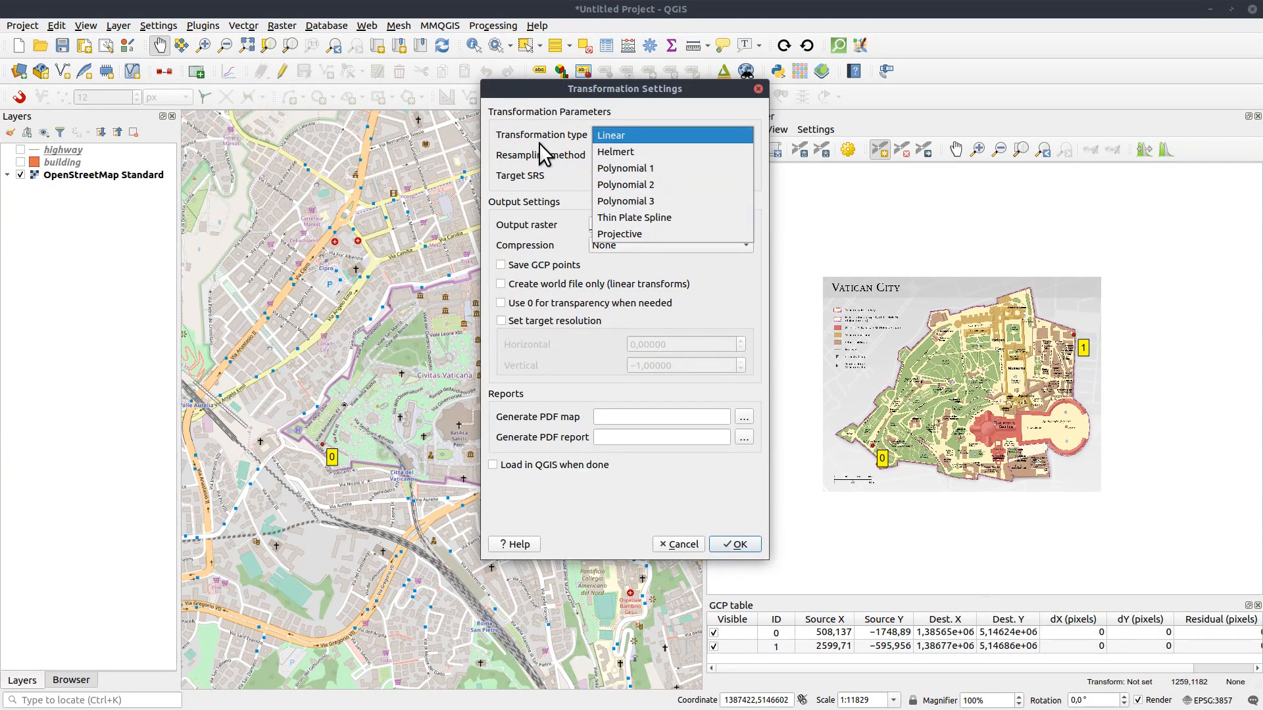
click(558, 137)
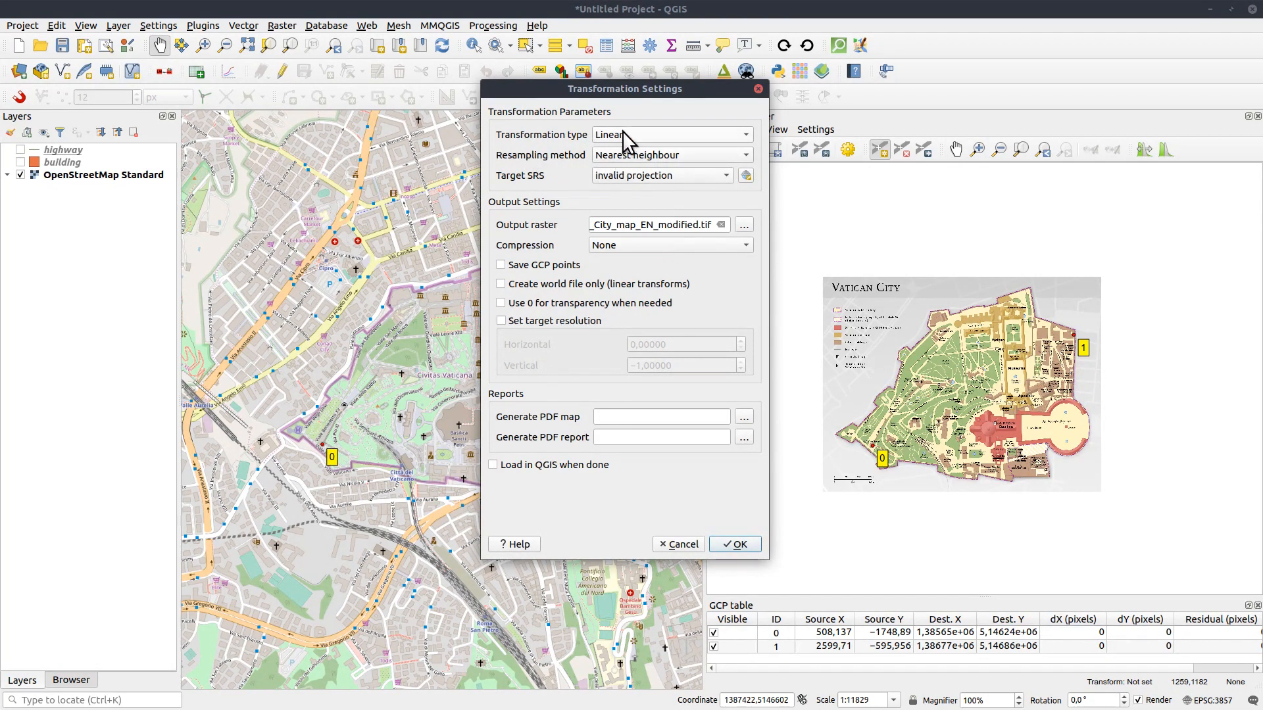
Set the target SRS to the project CRS EPSG:3857 and have the output raster loaded in QGIS when done
click(719, 175)
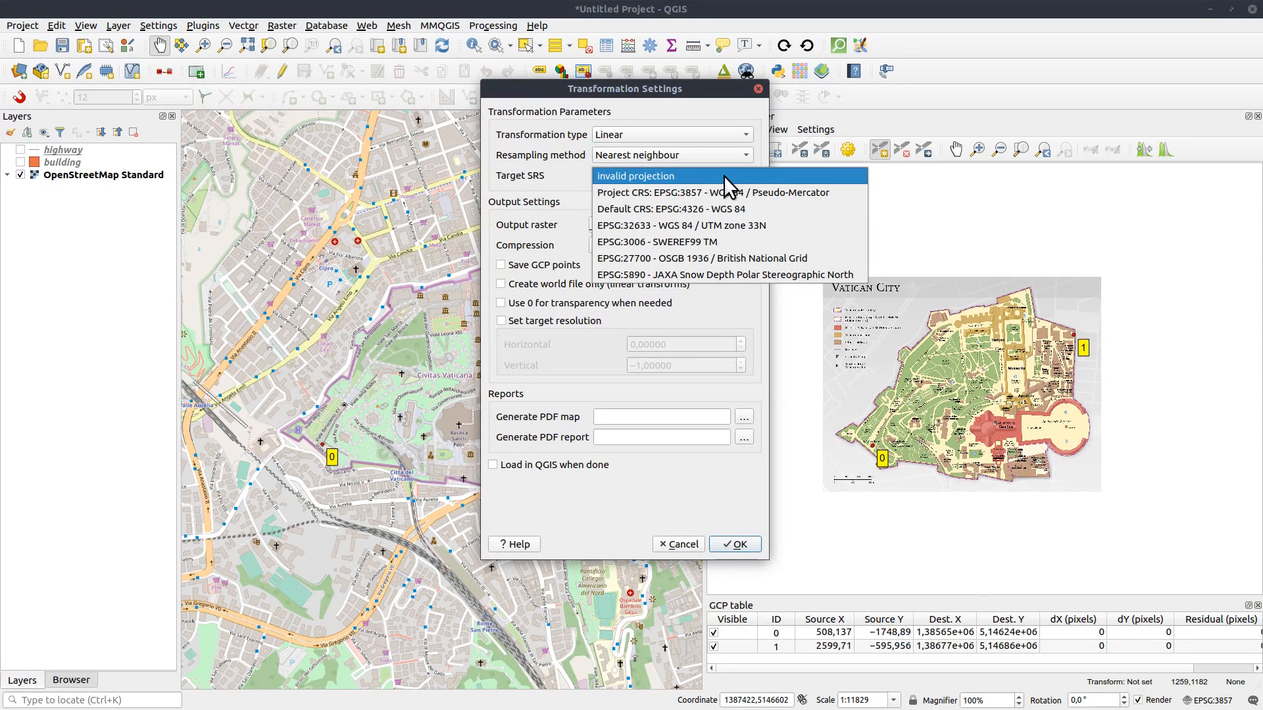
click(661, 190)
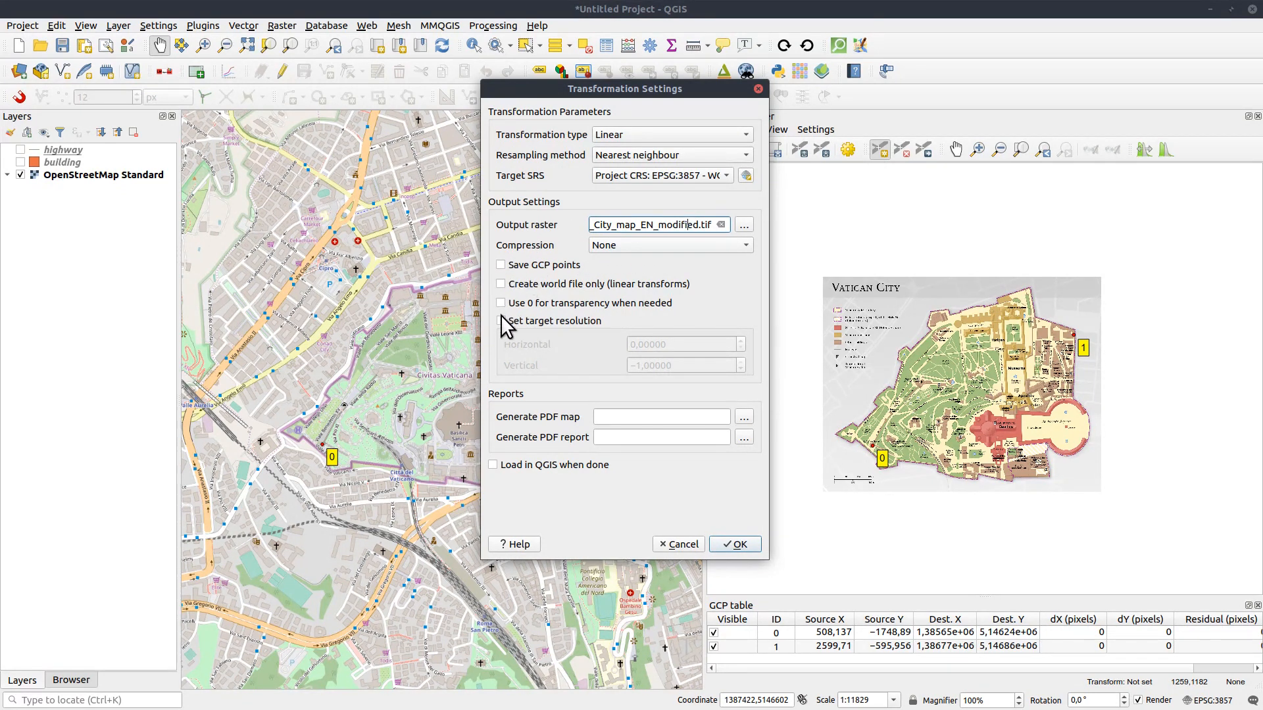
click(492, 465)
click(736, 544)
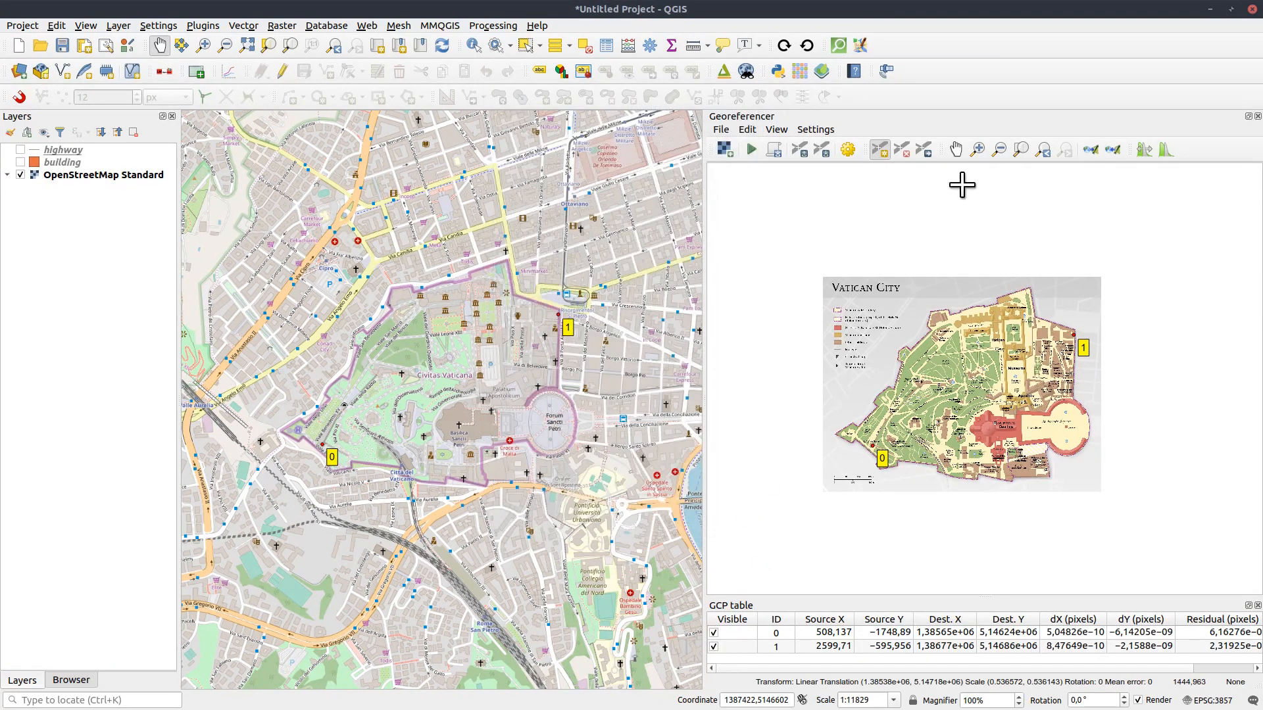
Link the Georeferencer view to QGIS and the QGIS view to the Georeferencer so both move together
click(1090, 149)
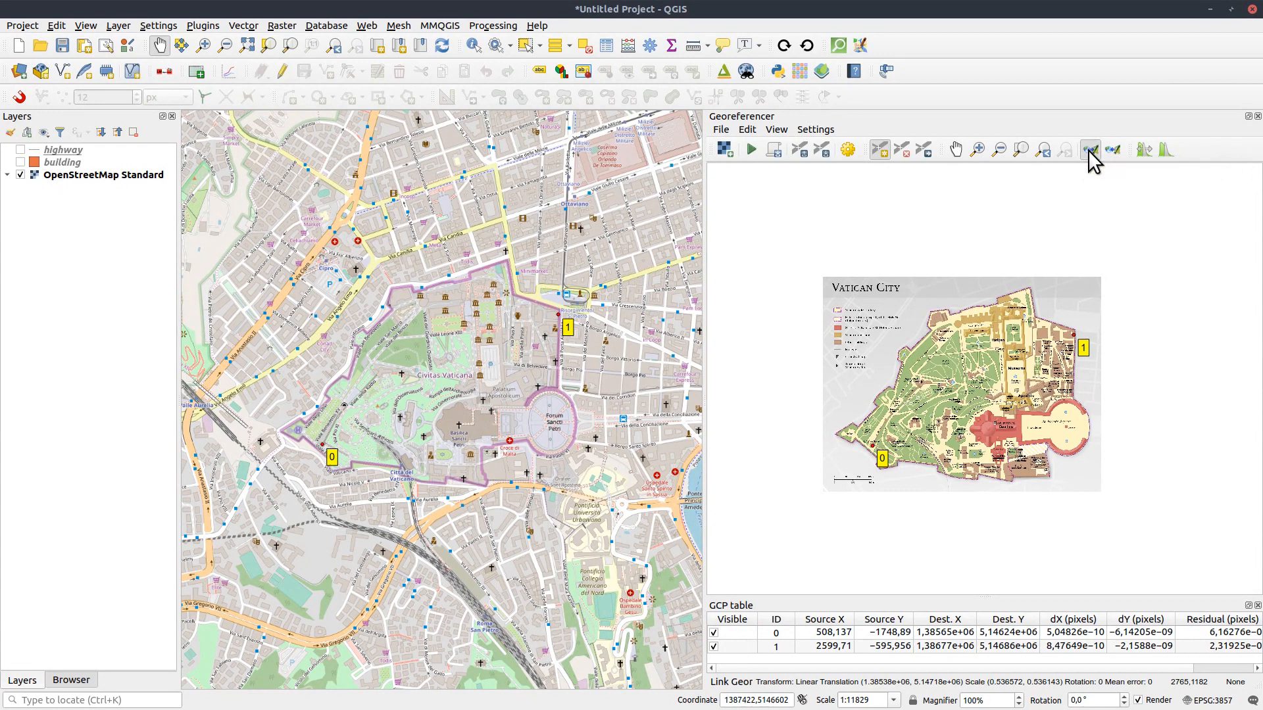
click(1114, 153)
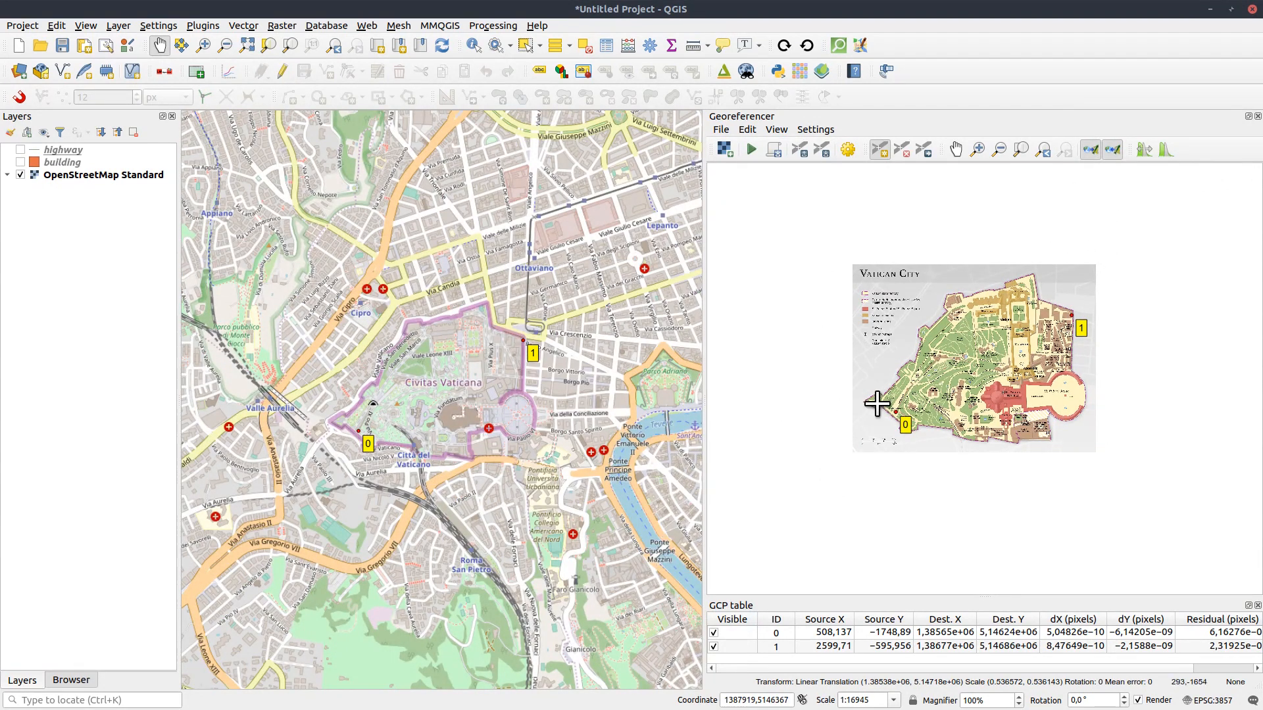
drag(967, 367, 903, 372)
scroll(1057, 317, down, 2)
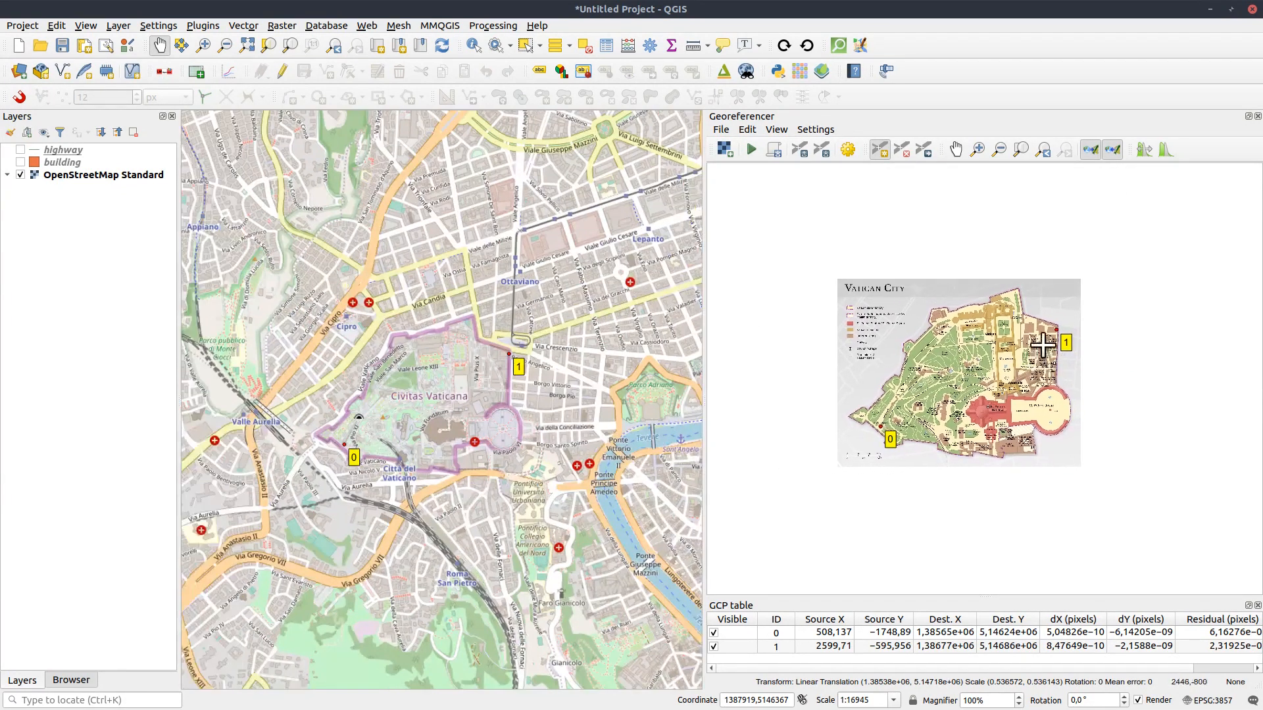
Compare the linked image and map views around control point 1 and southward along the city's eastern border to St. Peter's Square
scroll(1062, 322, up, 6)
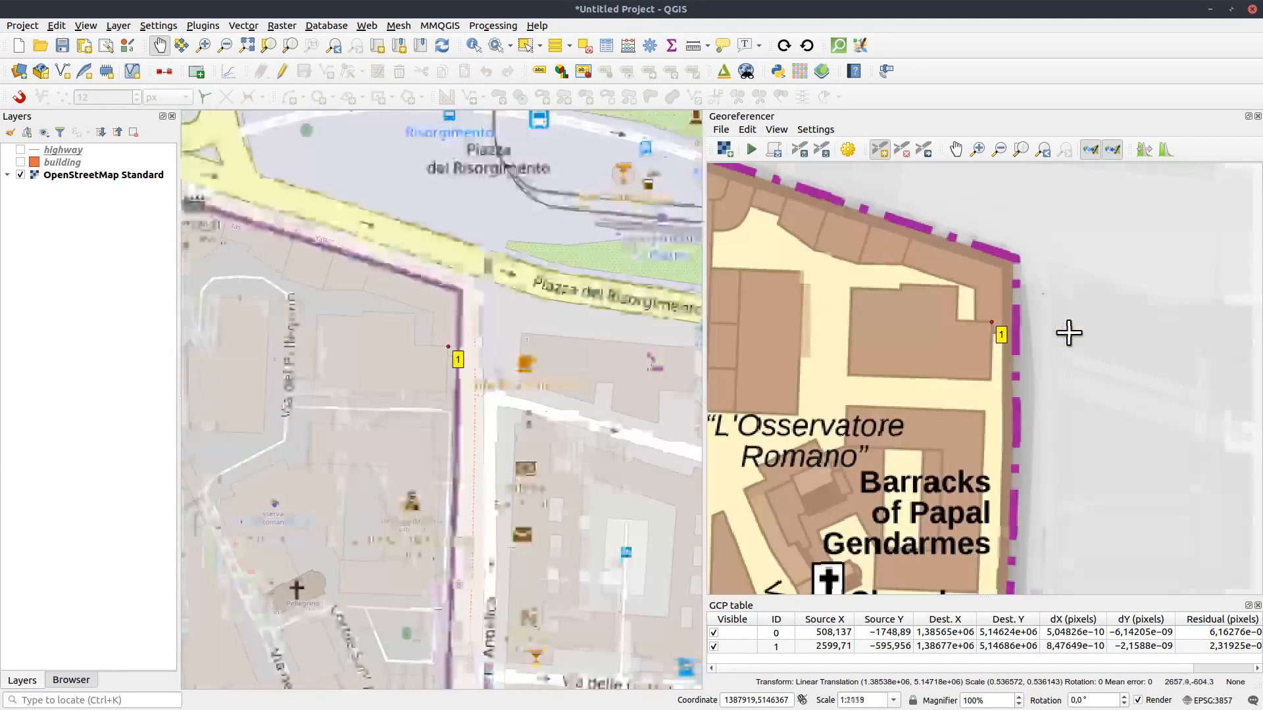
scroll(974, 349, up, 2)
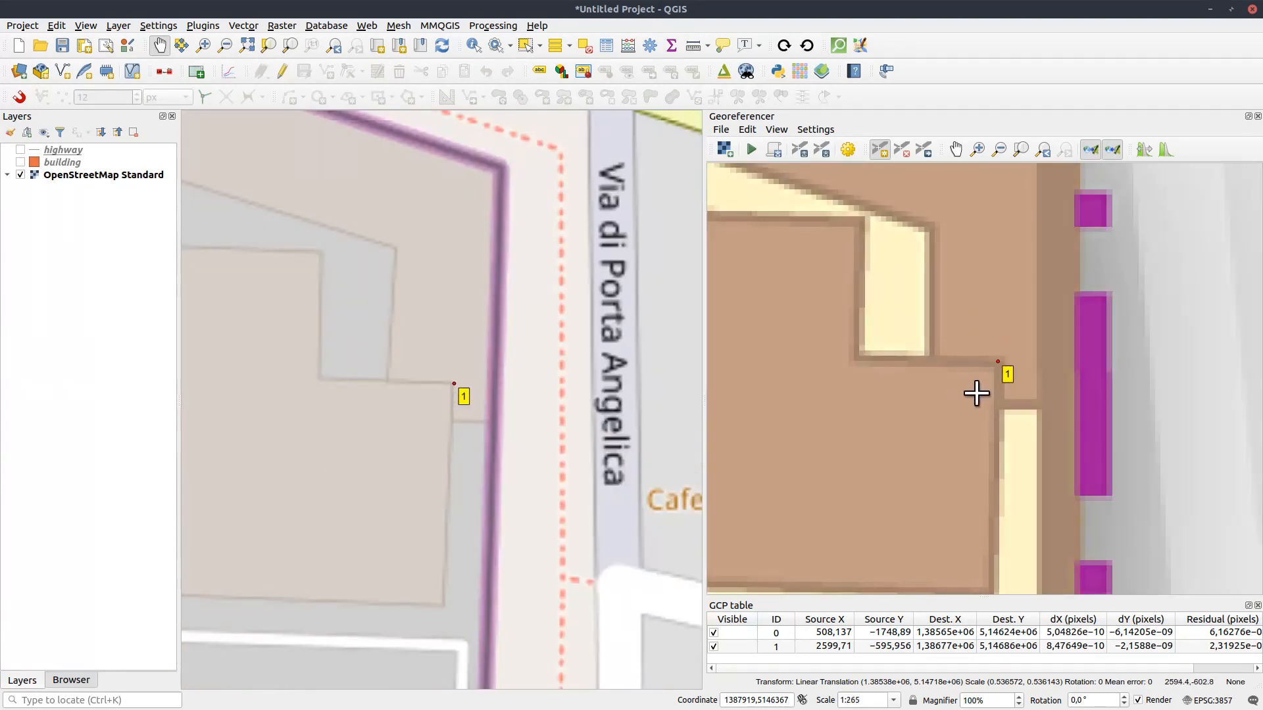
scroll(970, 421, down, 2)
drag(886, 482, 916, 287)
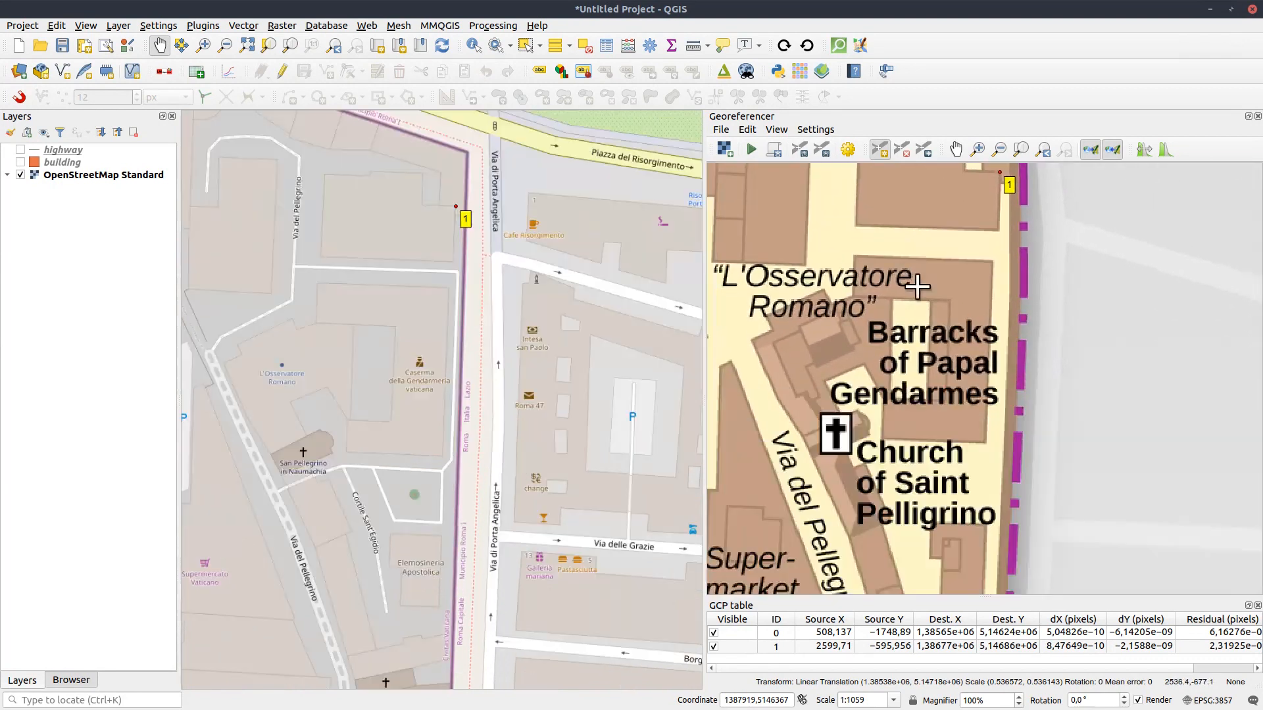
drag(928, 366, 958, 206)
drag(961, 454, 1007, 243)
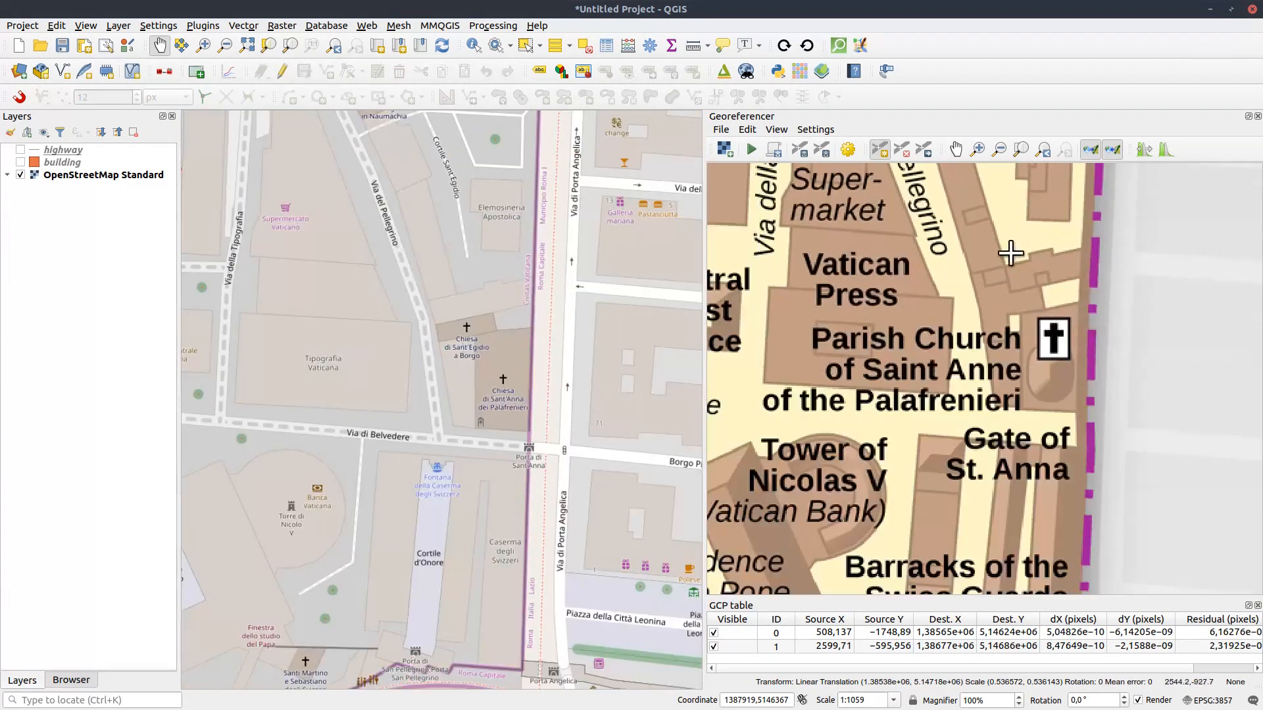
scroll(972, 391, up, 1)
scroll(977, 386, down, 3)
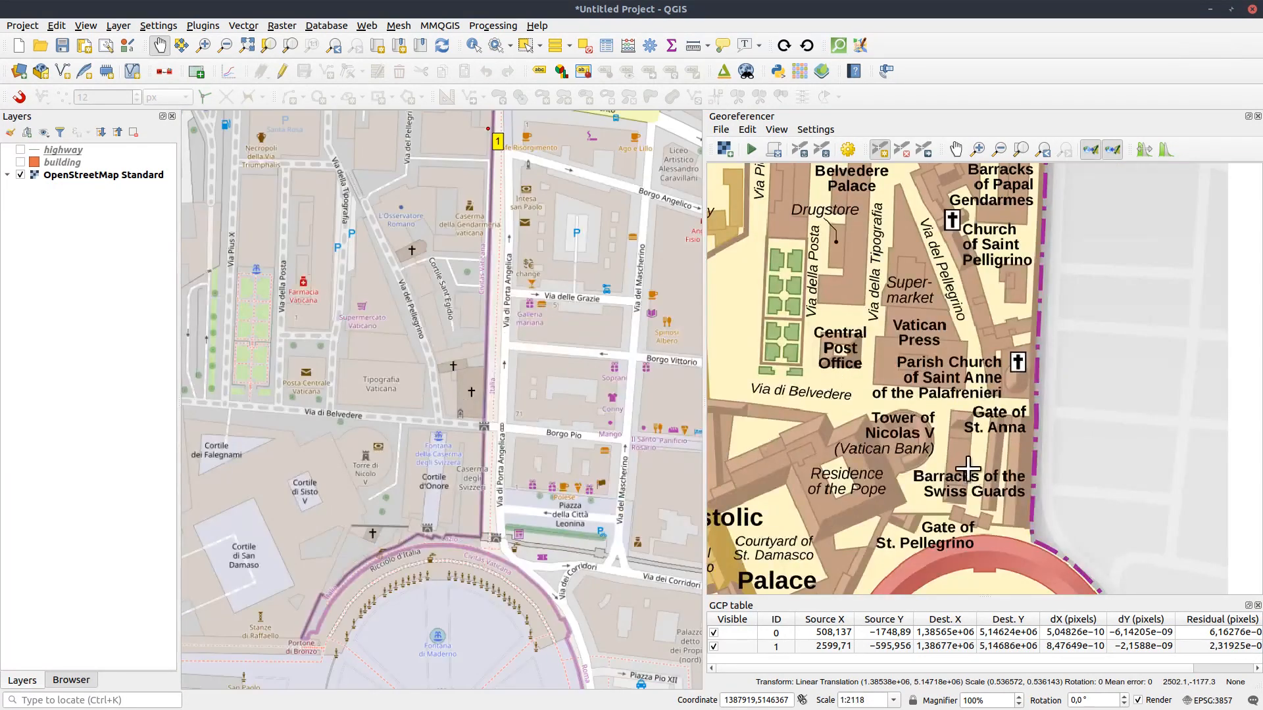
scroll(986, 464, down, 2)
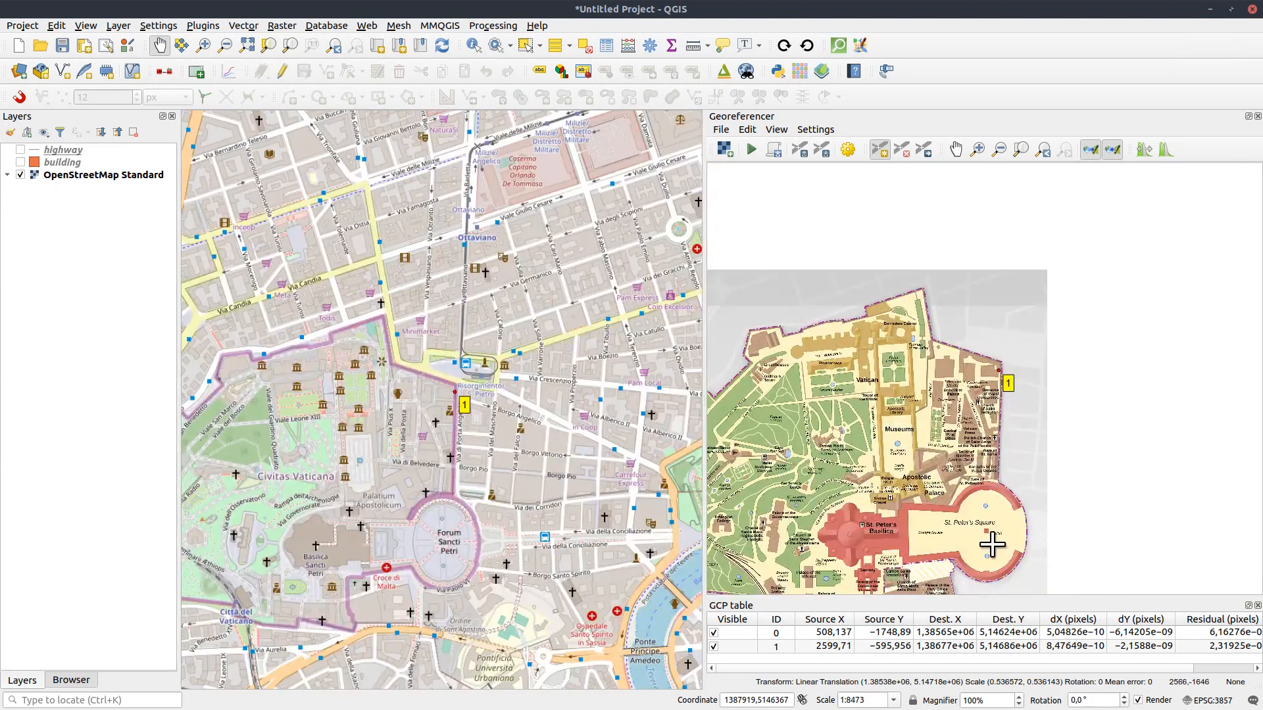
Add a control point at the centre of the Obelisk in St. Peter's Square, matched on the map canvas, and enlarge the GCP table
scroll(994, 533, up, 3)
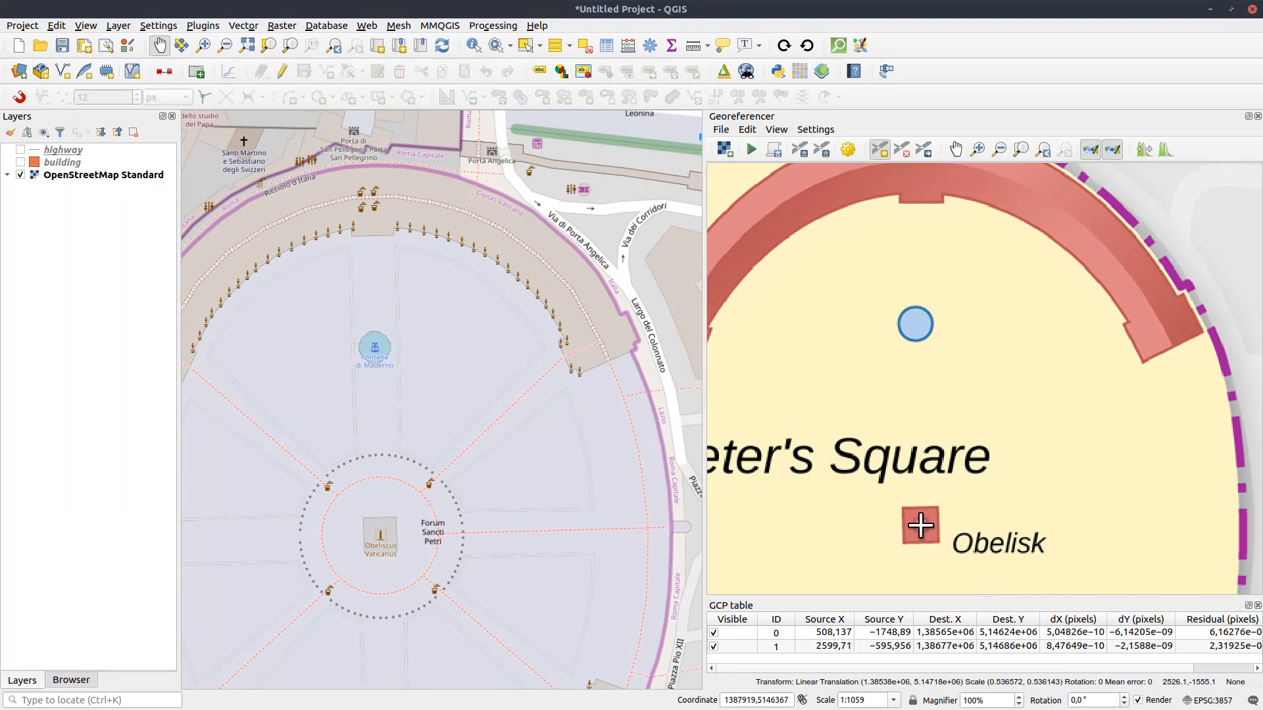
click(920, 525)
click(516, 327)
click(380, 537)
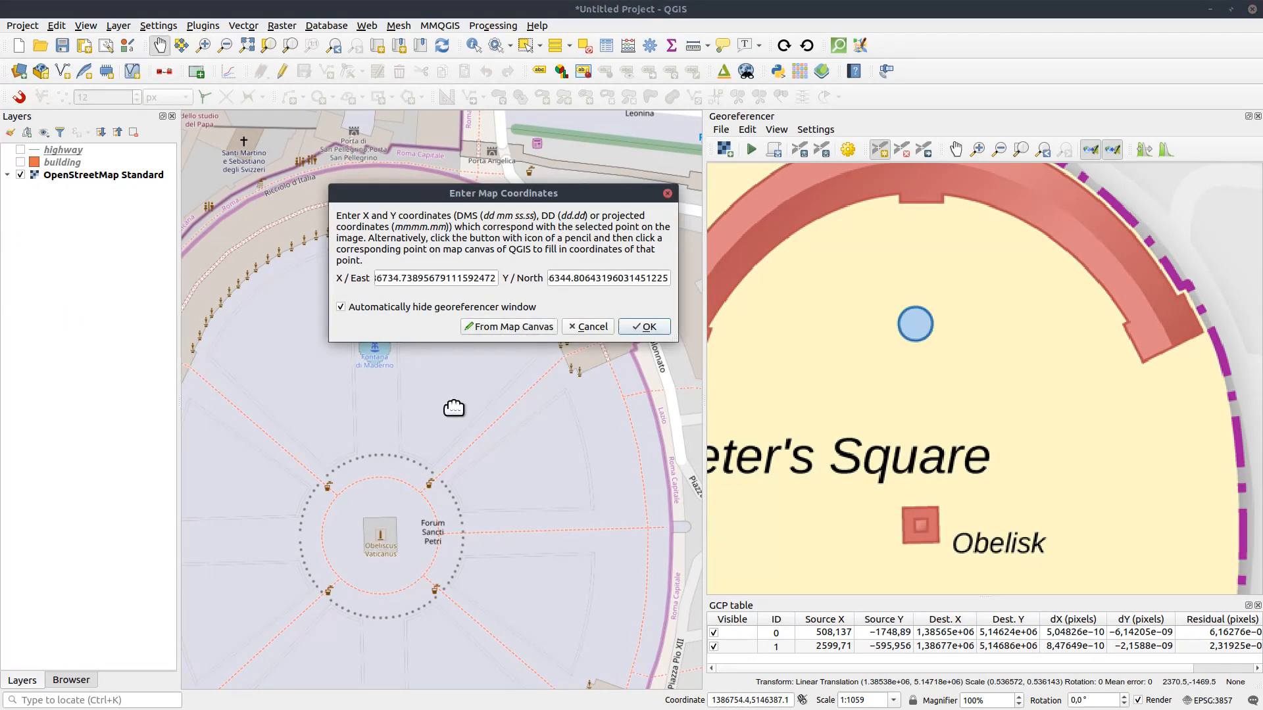
click(645, 326)
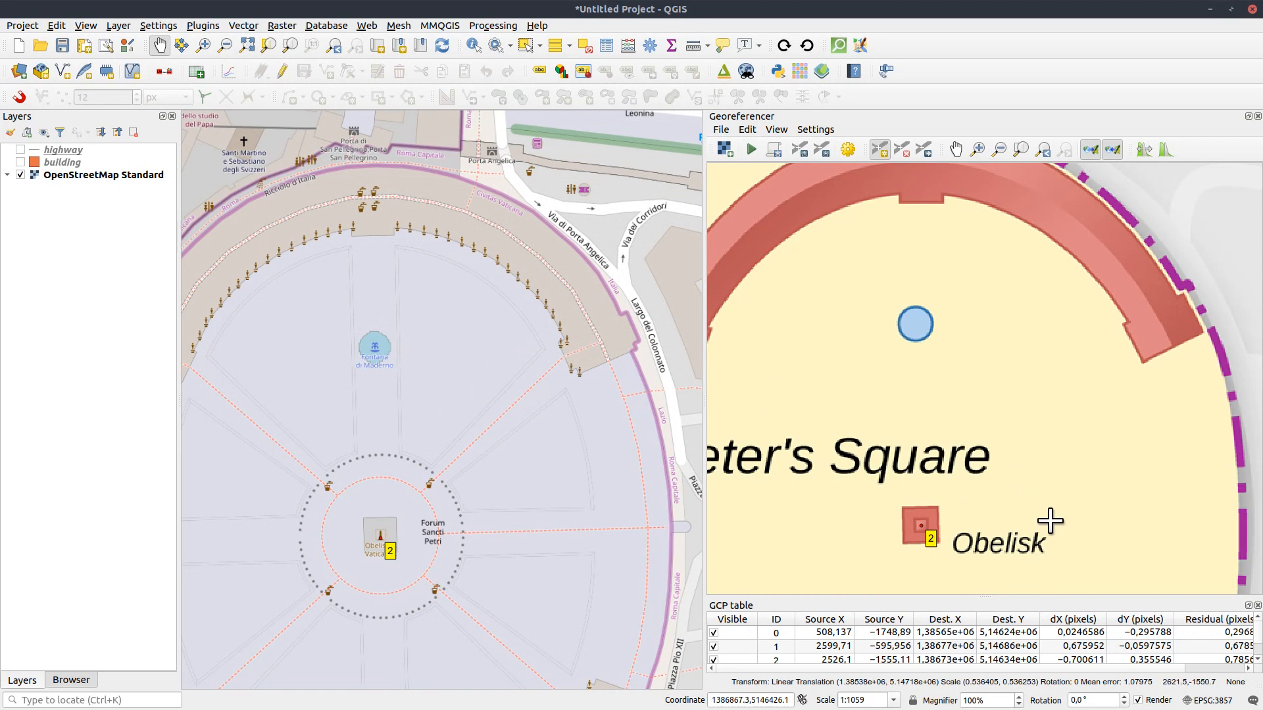
drag(1073, 596, 1068, 530)
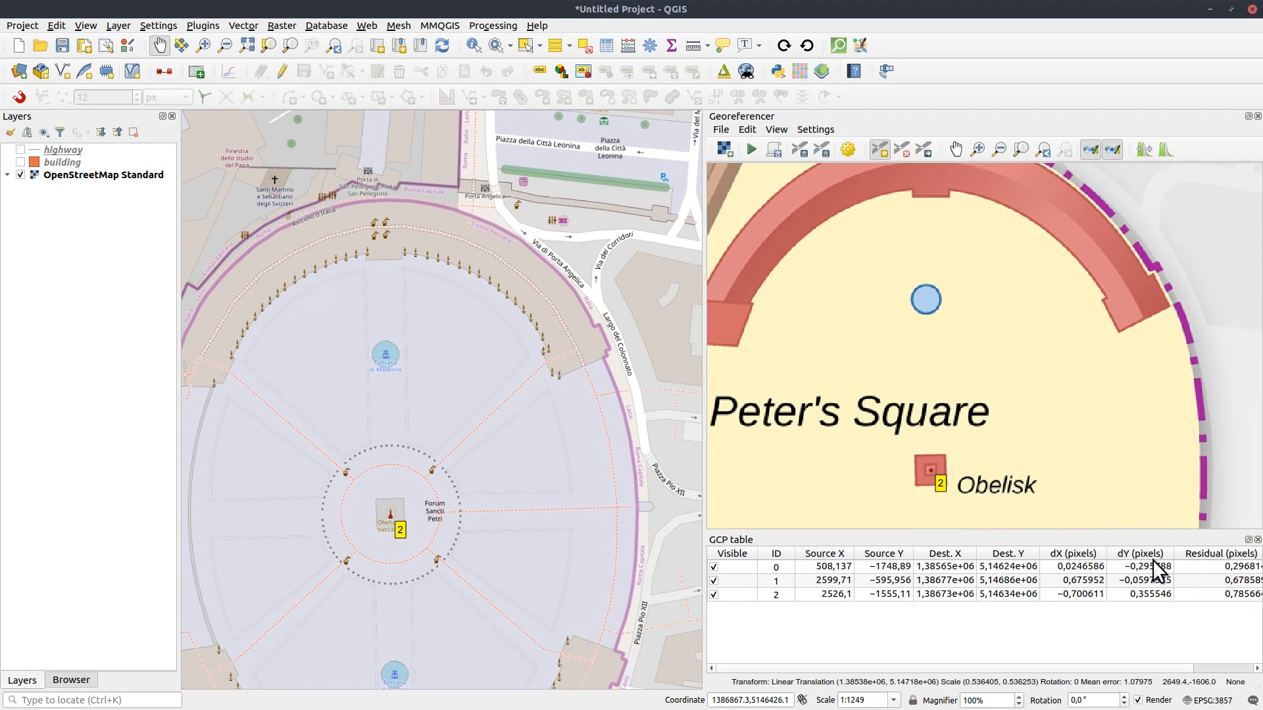
Add a control point at the round fountain in the angular garden beside Viale San Benedetto, taking its coordinates from the map canvas
scroll(1139, 392, up, 1)
scroll(1085, 417, down, 4)
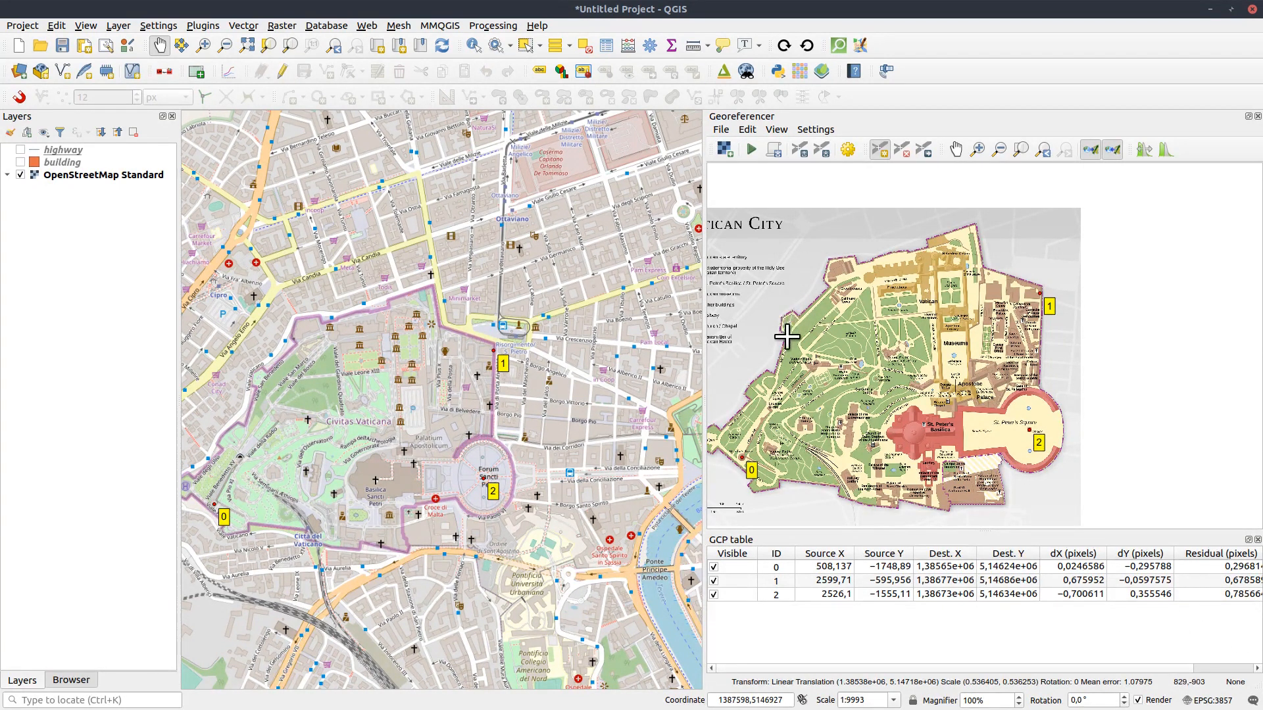
scroll(776, 319, down, 2)
scroll(783, 321, up, 3)
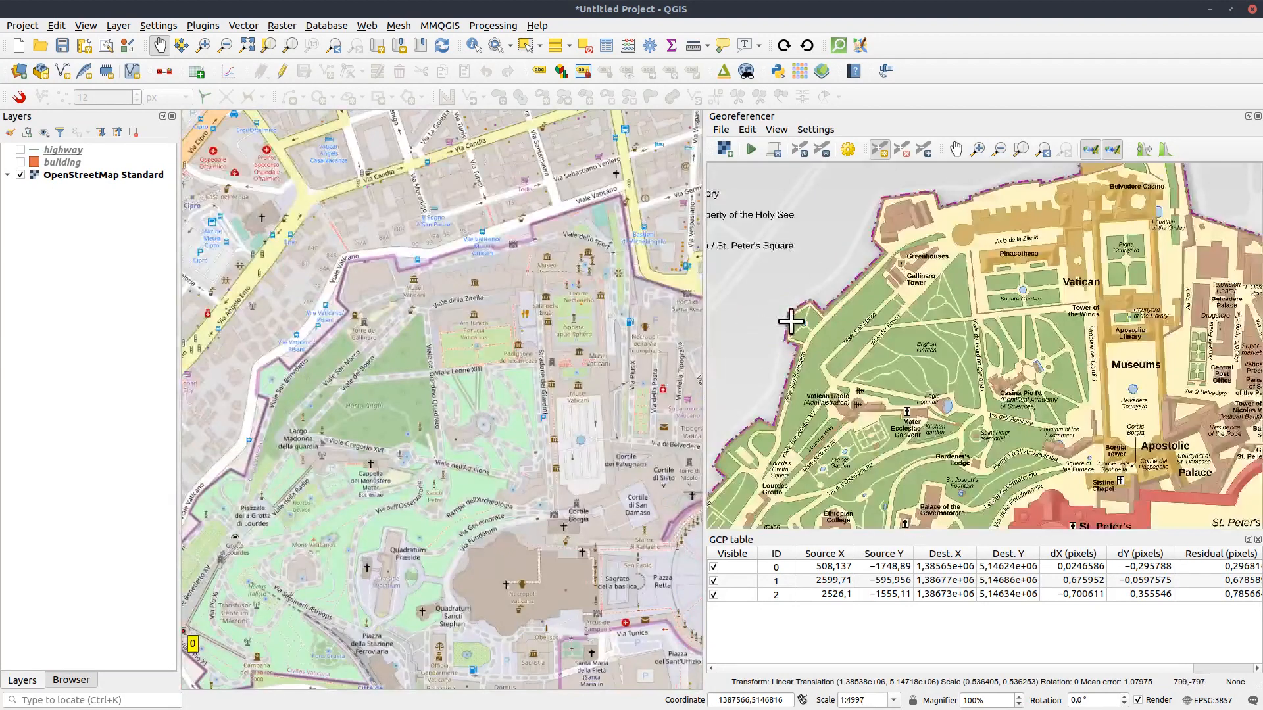
scroll(791, 321, up, 2)
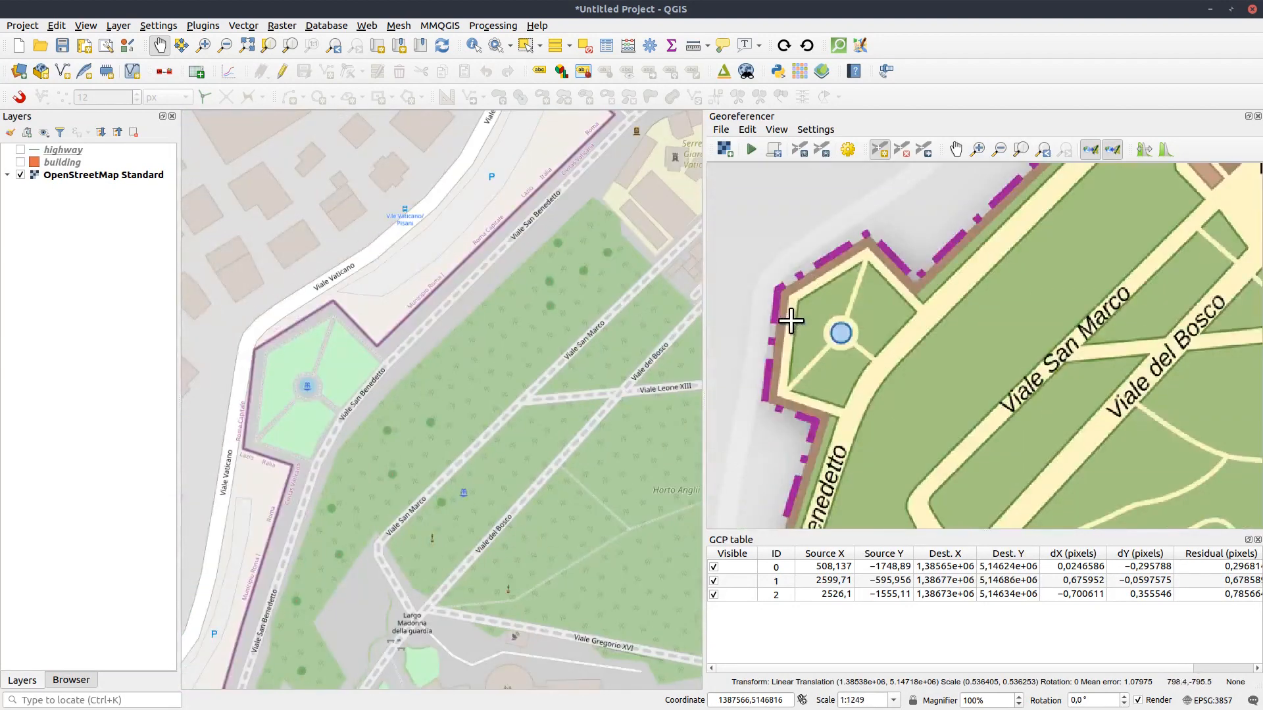
click(841, 333)
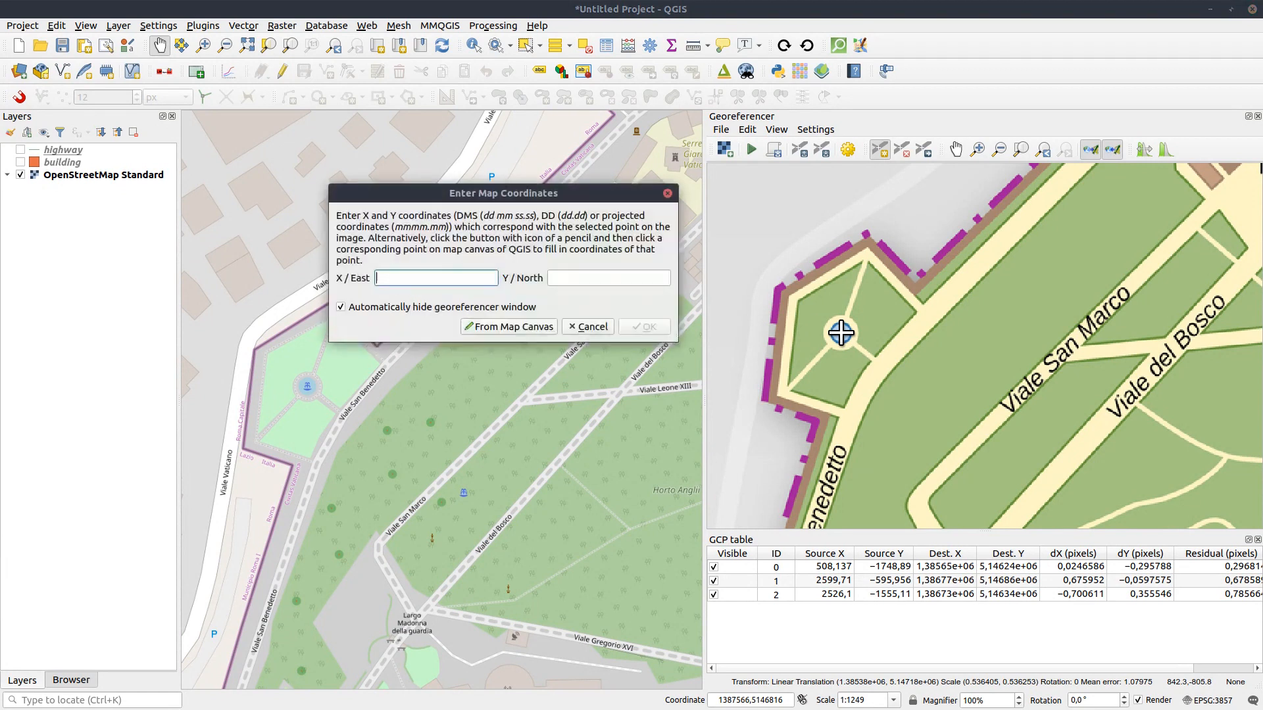
click(482, 327)
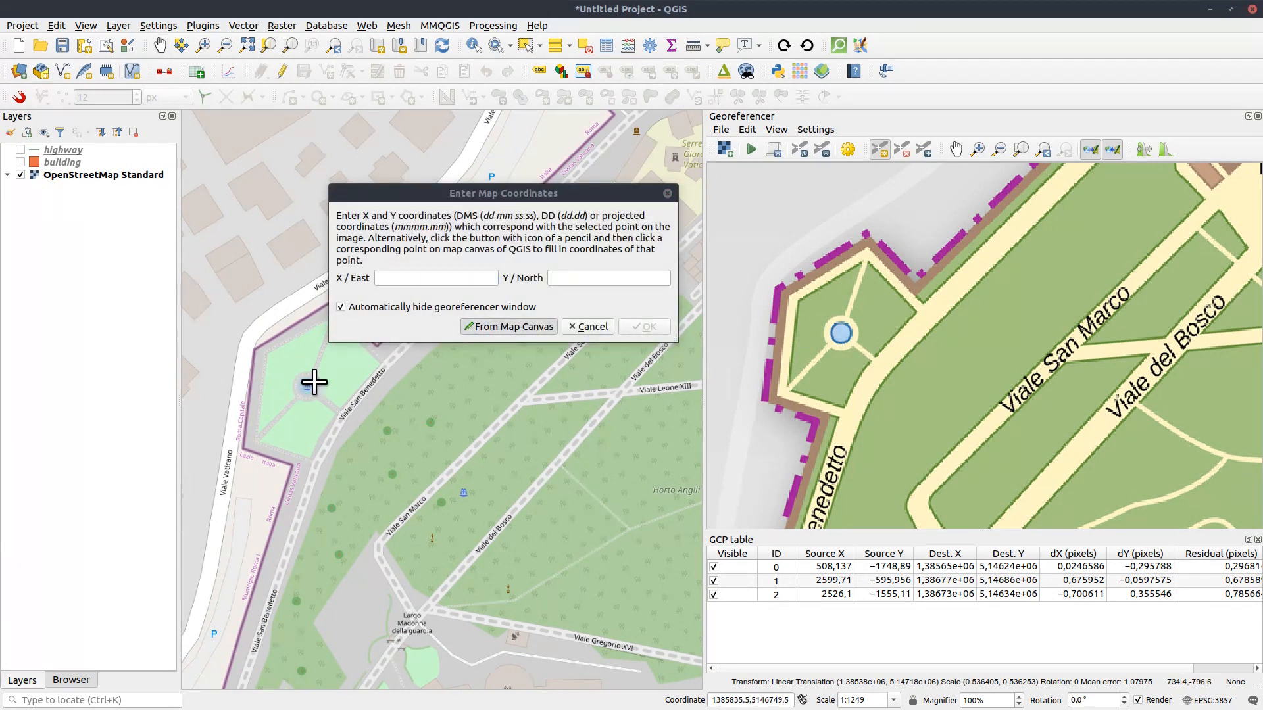
click(307, 387)
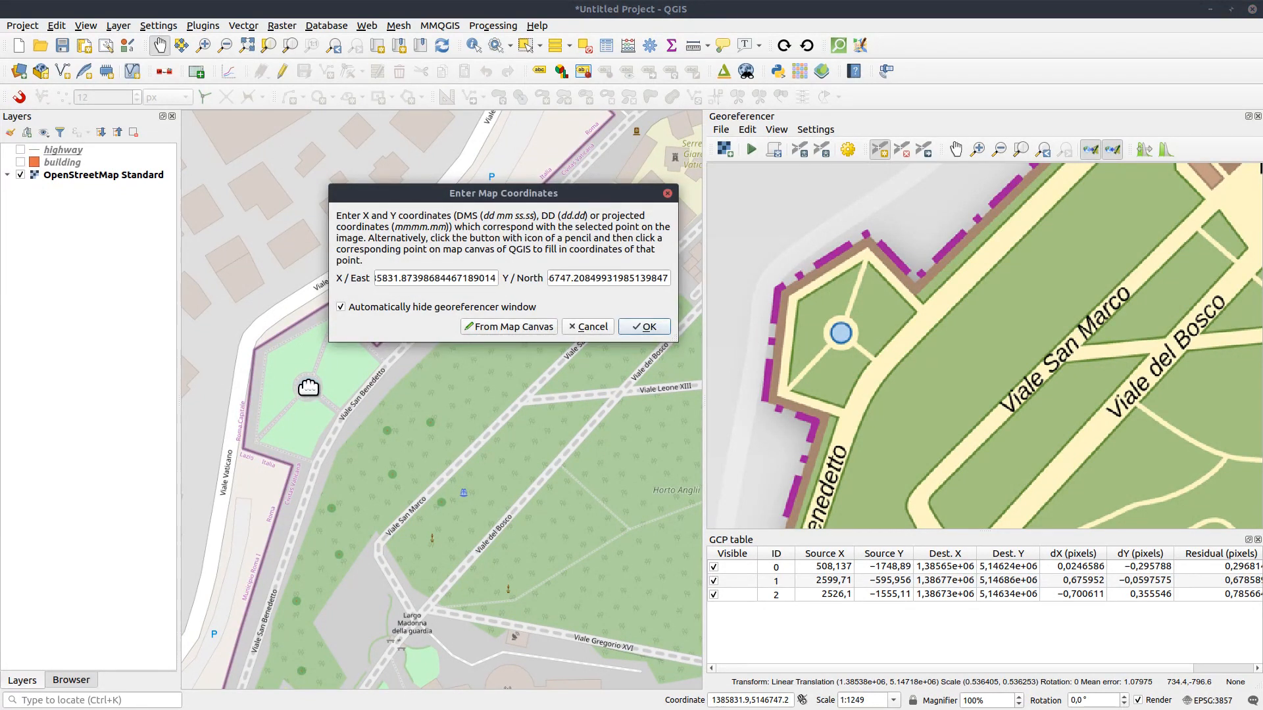
click(644, 327)
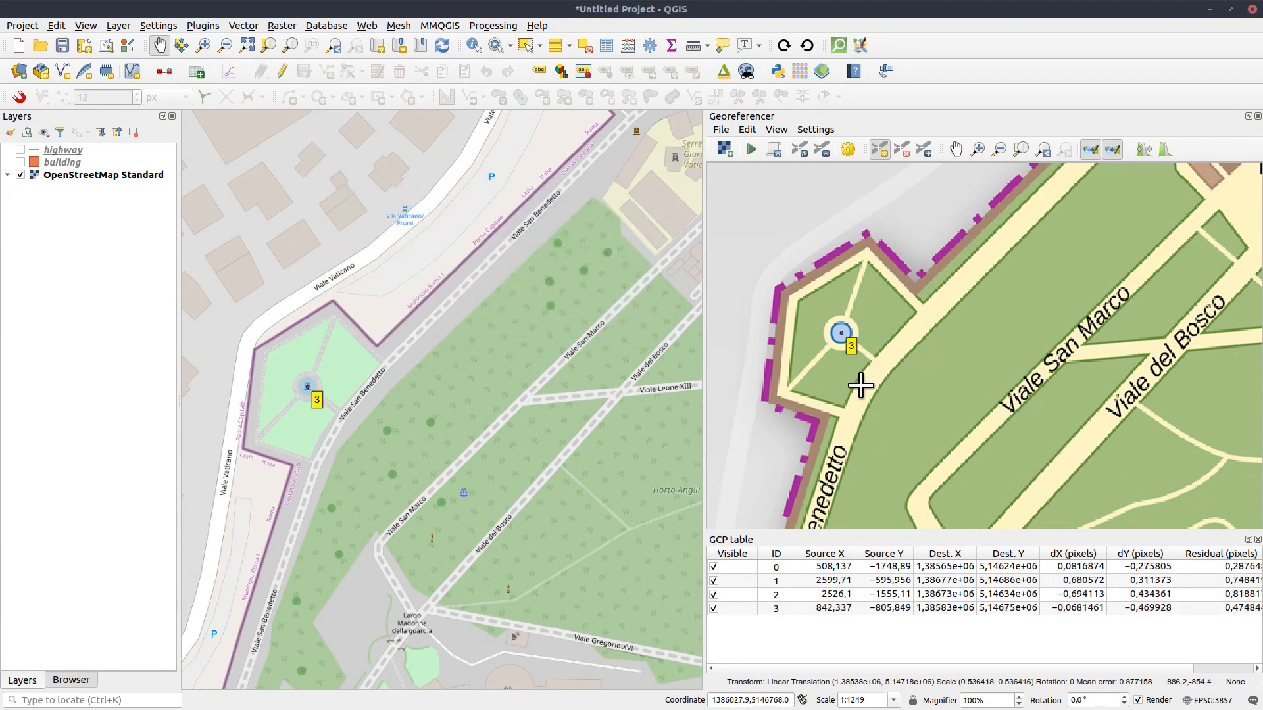
Review the transformation settings and run the georeferencing of the Vatican City image
scroll(855, 368, down, 3)
drag(945, 421, 960, 401)
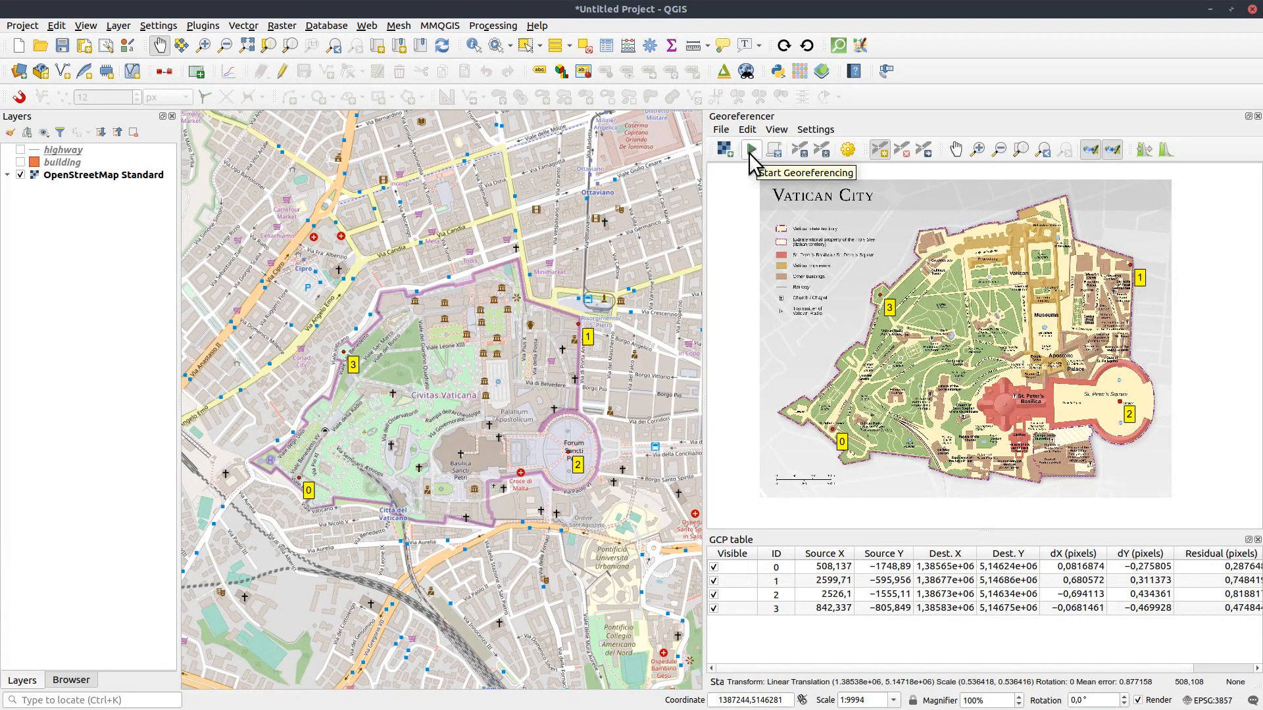
click(847, 150)
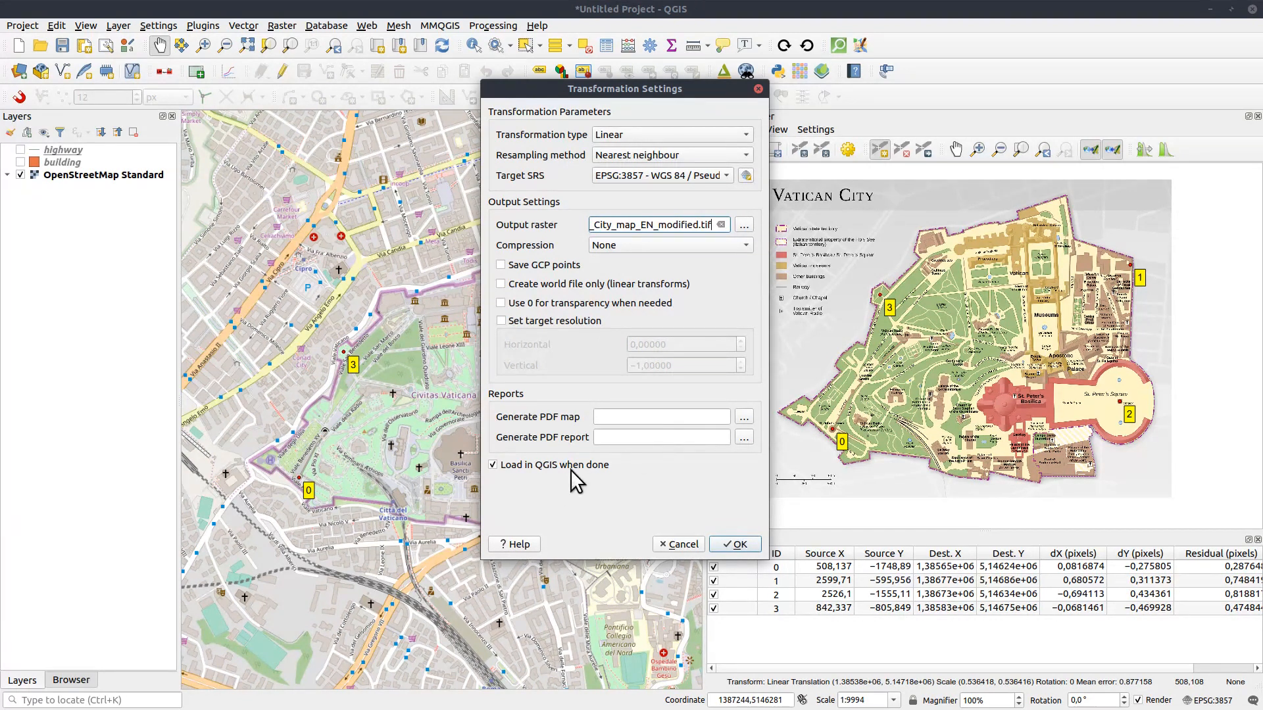
click(735, 545)
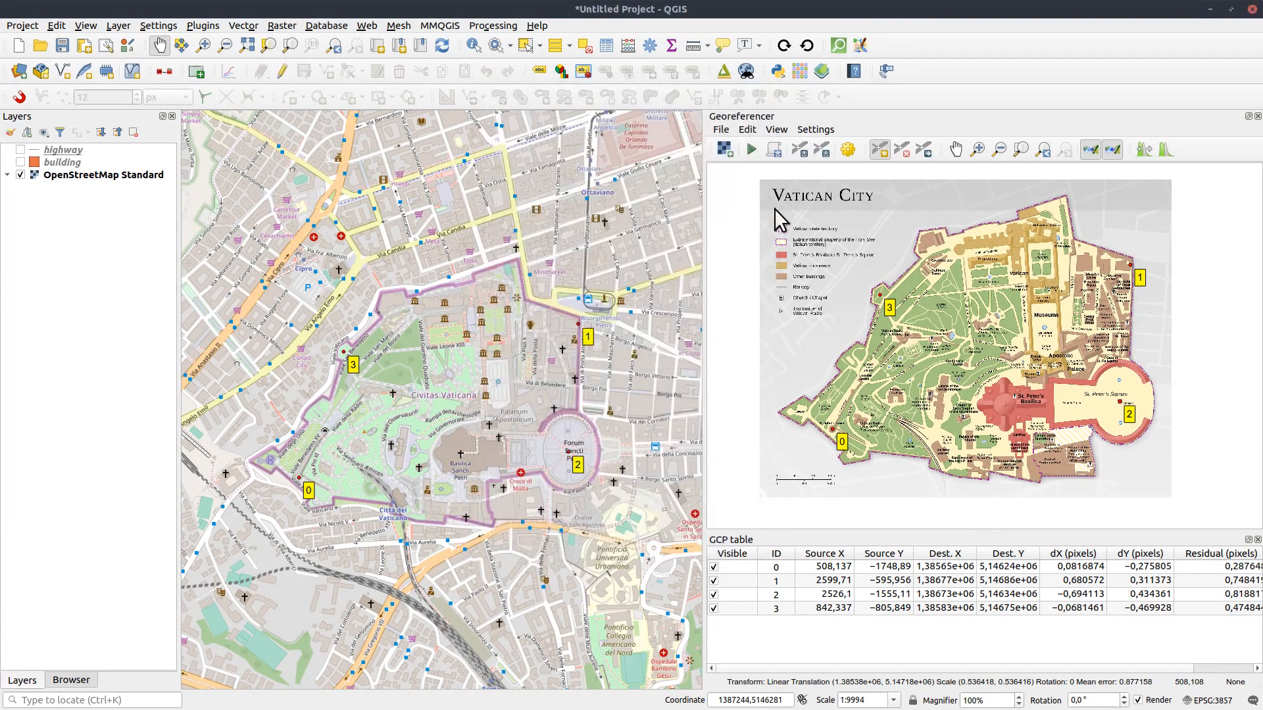
click(751, 148)
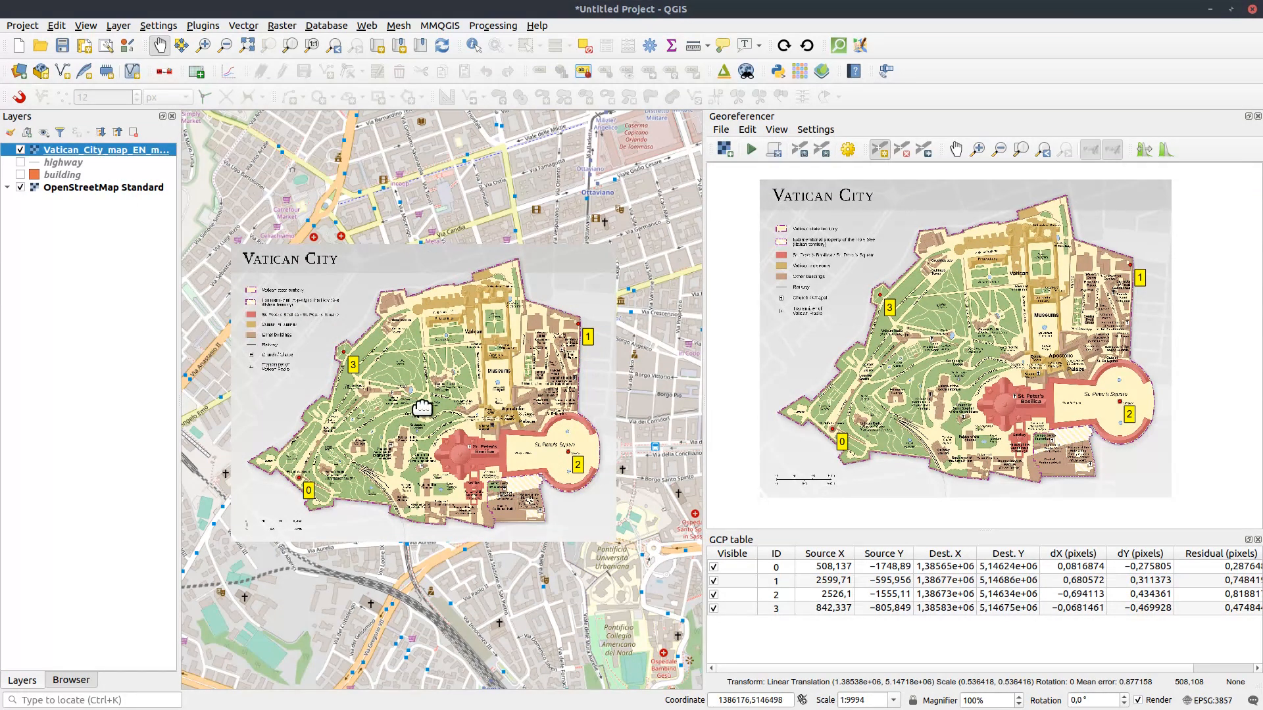
Set the global opacity of the georeferenced Vatican City raster layer to 68%
double_click(61, 154)
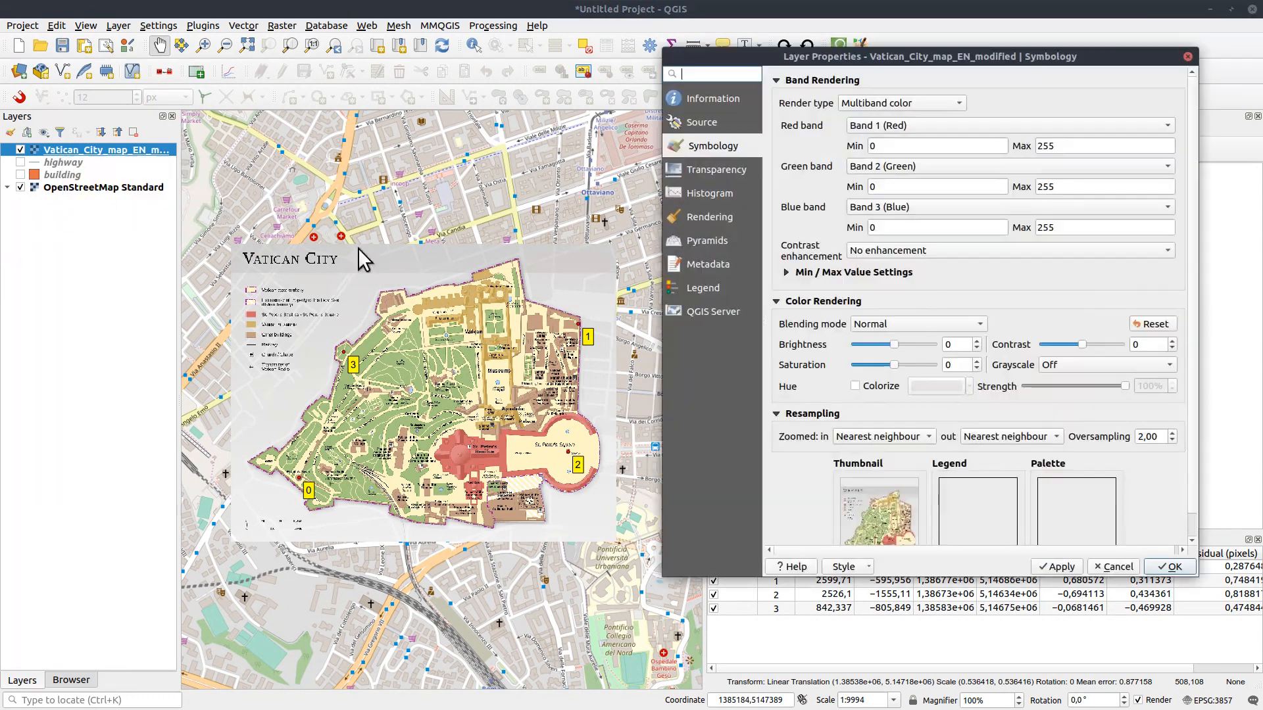
click(756, 171)
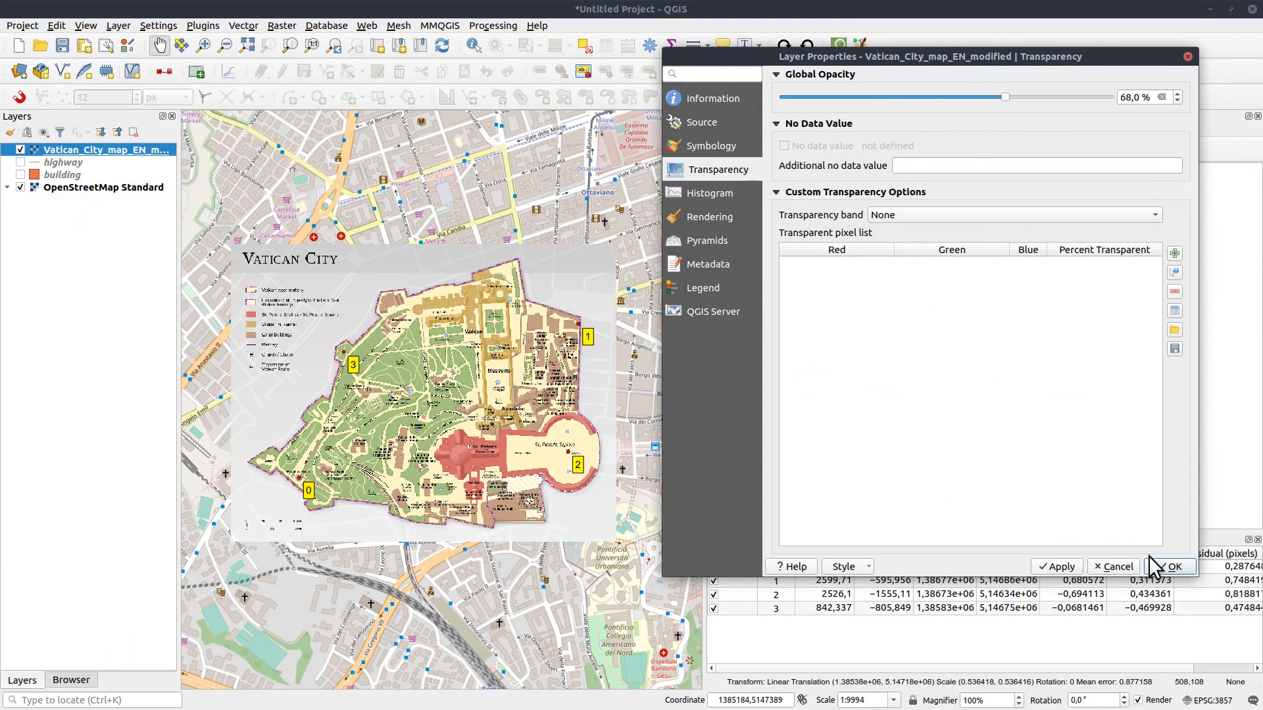
click(1169, 567)
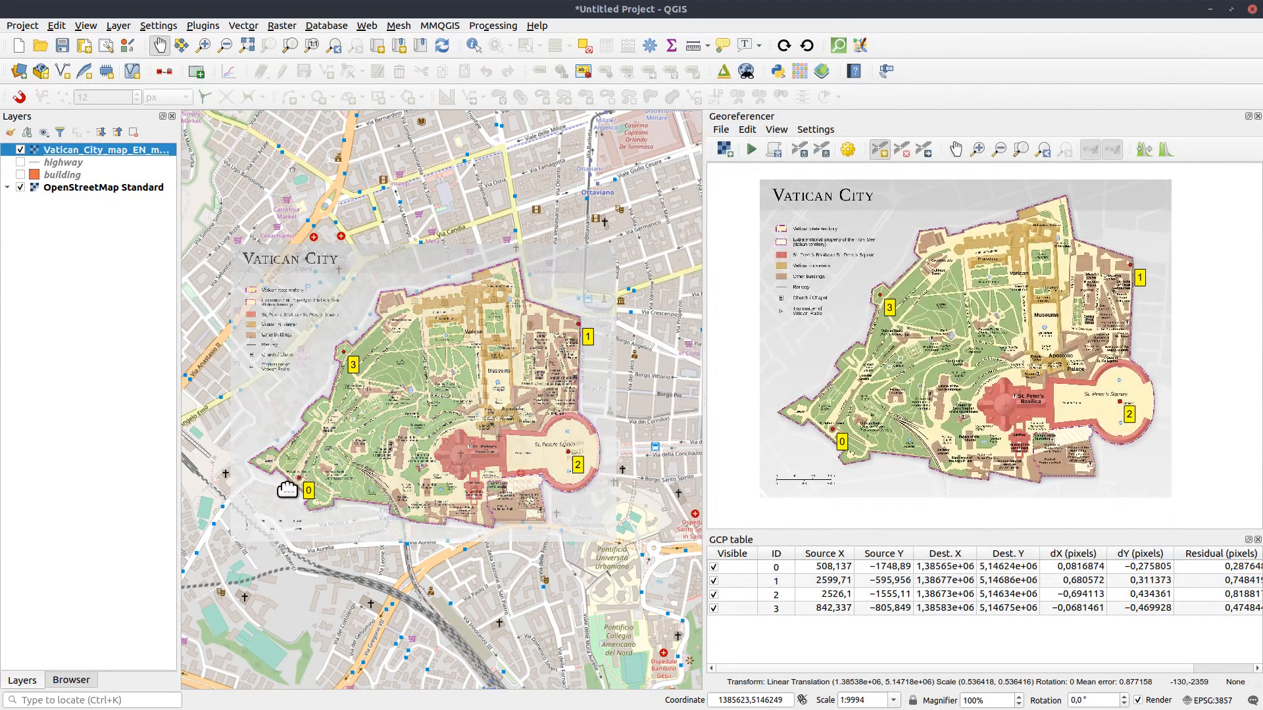
Examine how the semi-transparent Vatican City overlay lines up with OpenStreetMap around the Heliport and across the whole city
scroll(270, 463, down, 1)
scroll(260, 456, up, 5)
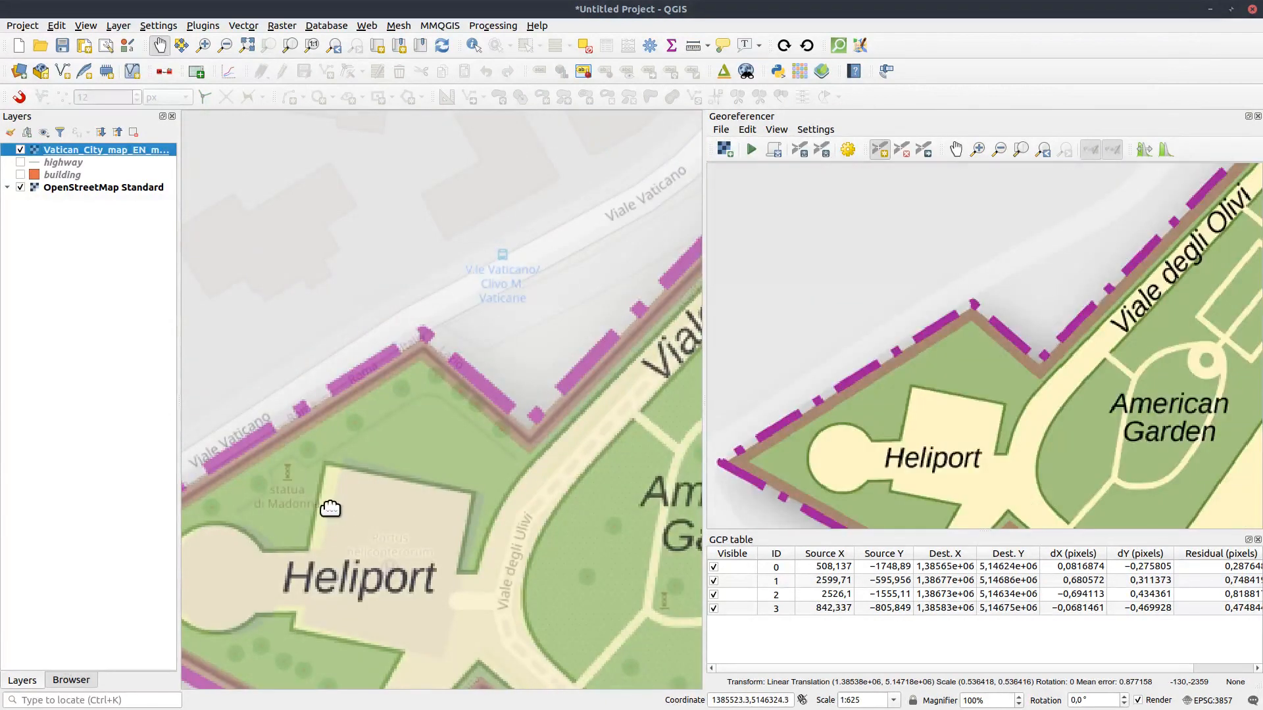
scroll(338, 501, down, 3)
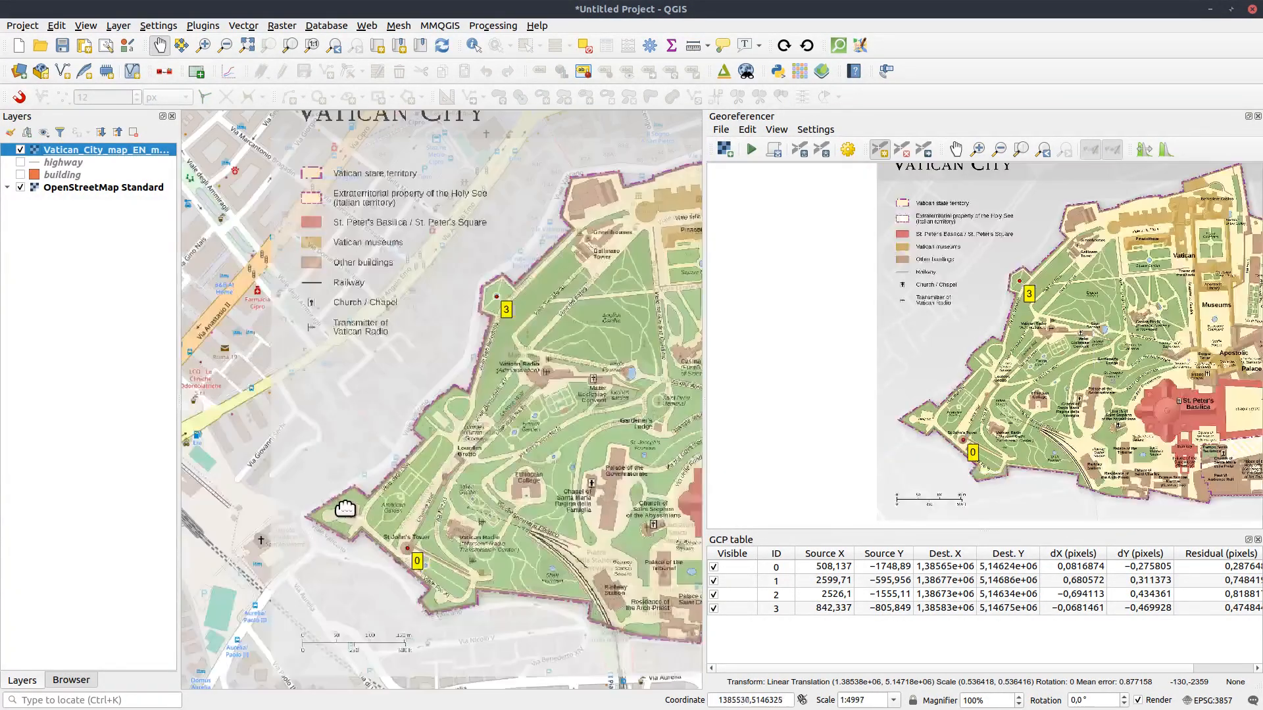
drag(536, 470, 379, 406)
scroll(474, 384, up, 1)
scroll(474, 384, down, 1)
scroll(474, 384, down, 1)
drag(413, 340, 466, 409)
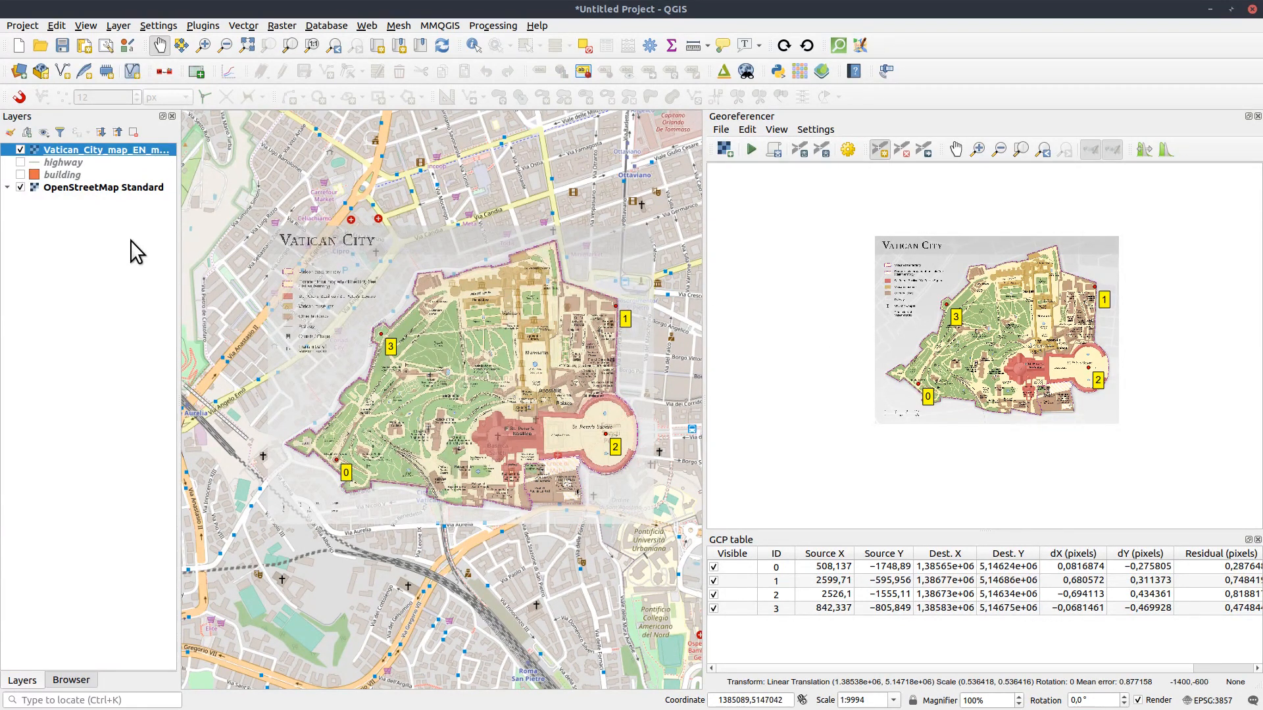
Hide the georeferenced Vatican City raster layer and remove it from the project
click(21, 150)
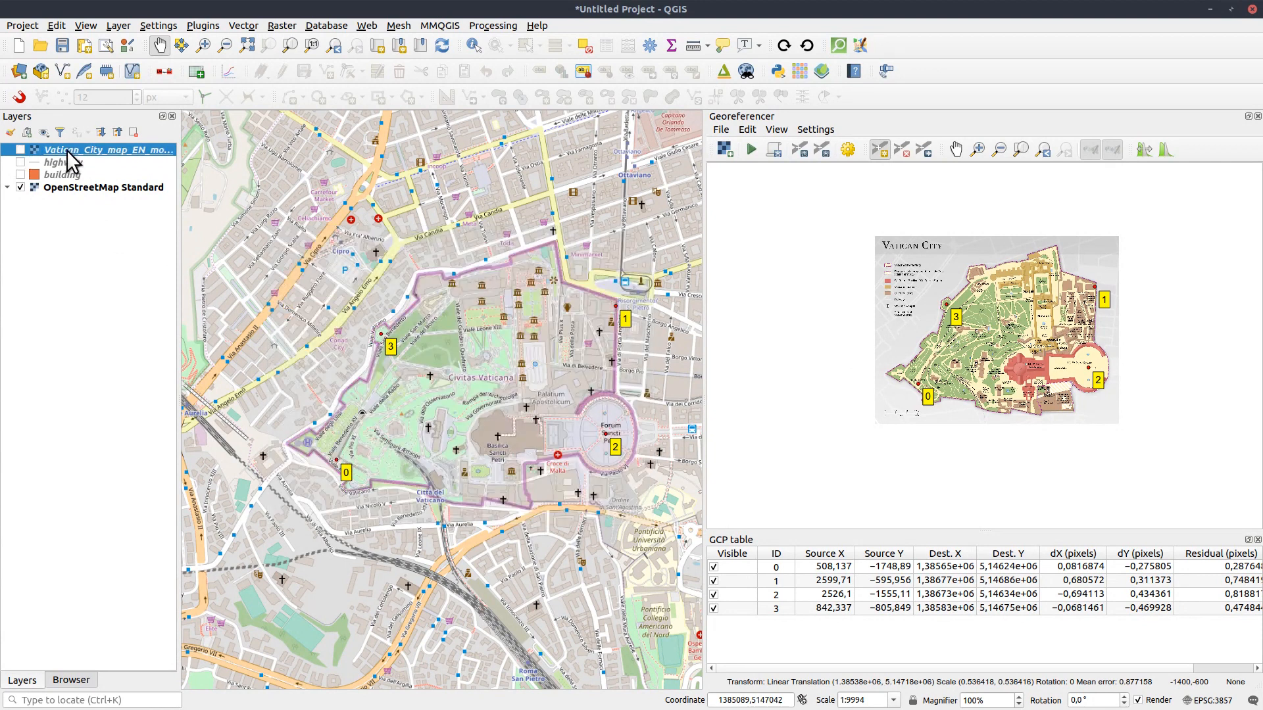
right_click(72, 159)
click(37, 270)
right_click(67, 148)
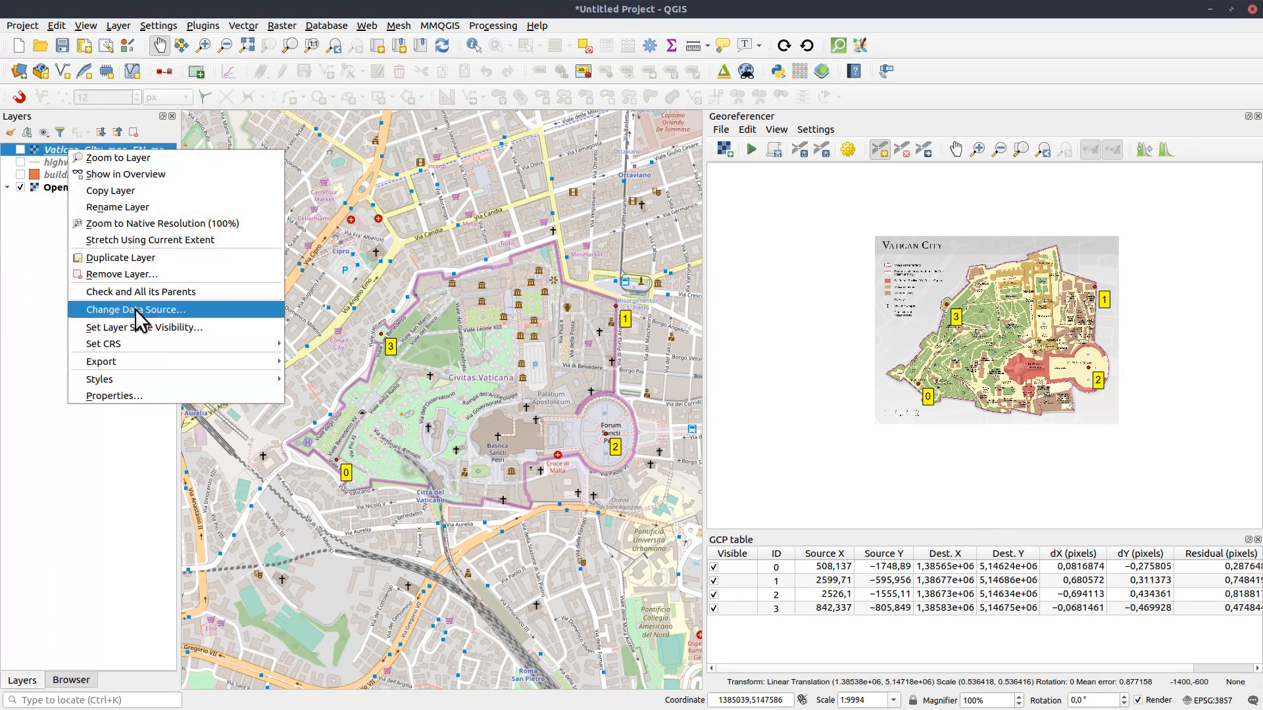
click(141, 274)
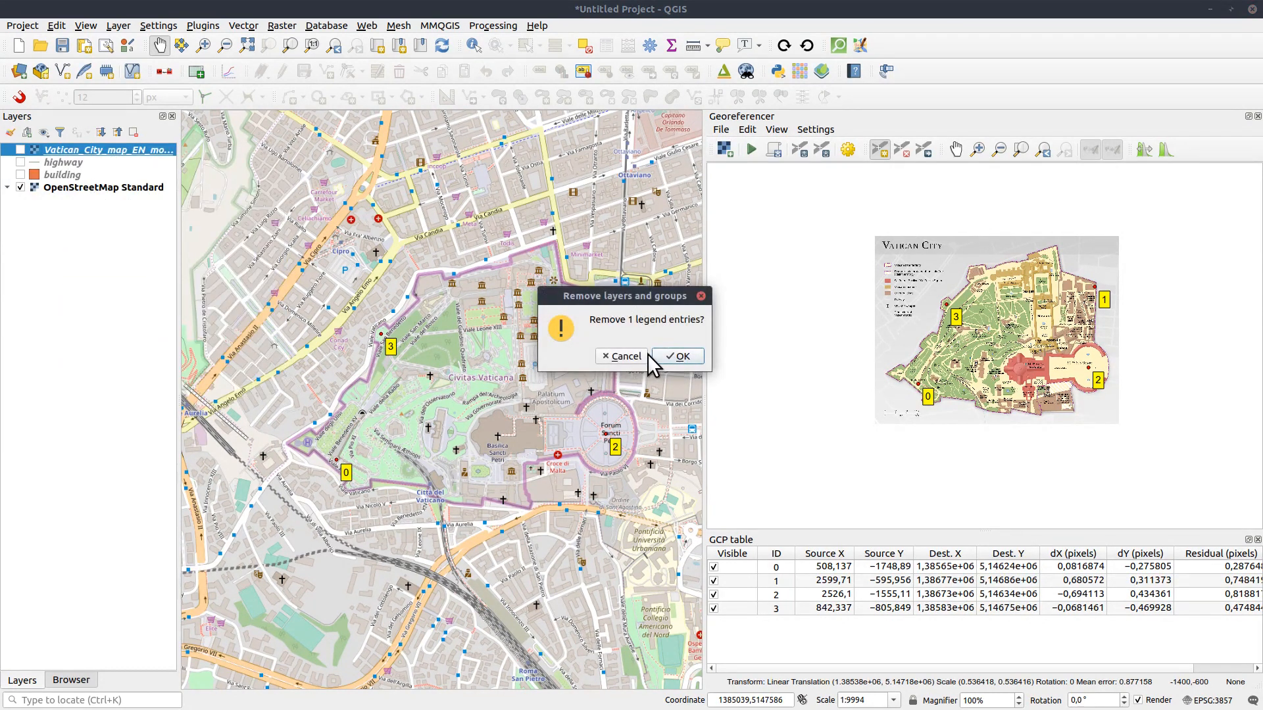
click(674, 357)
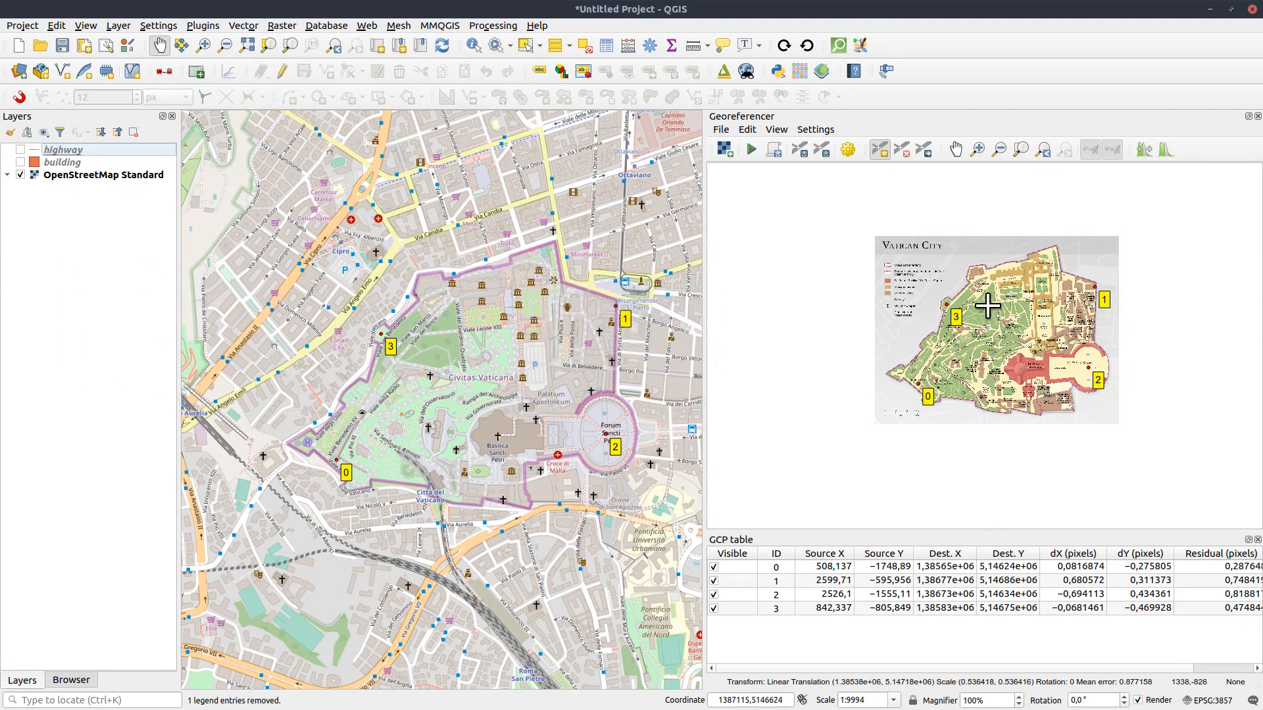
Add a control point at the building corner above the Belvedere Casino label, taking its coordinates from the map canvas
scroll(1048, 254, down, 1)
scroll(1048, 254, up, 2)
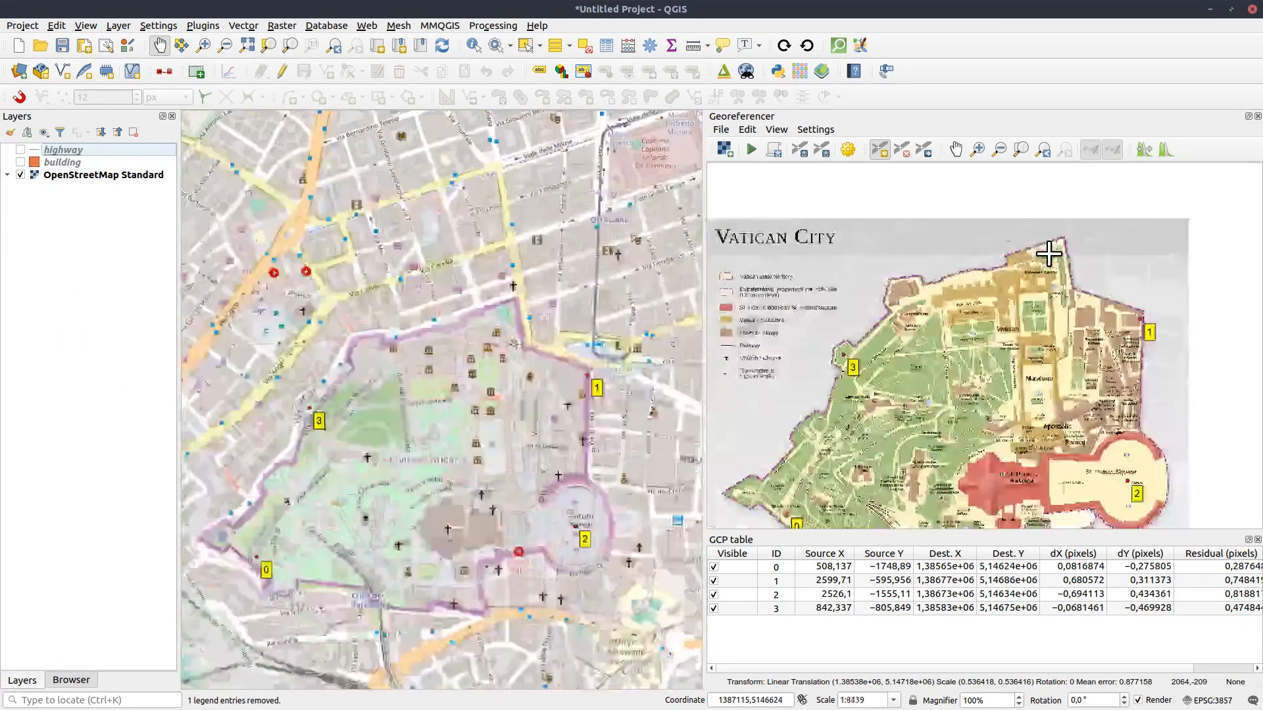
scroll(1049, 254, up, 3)
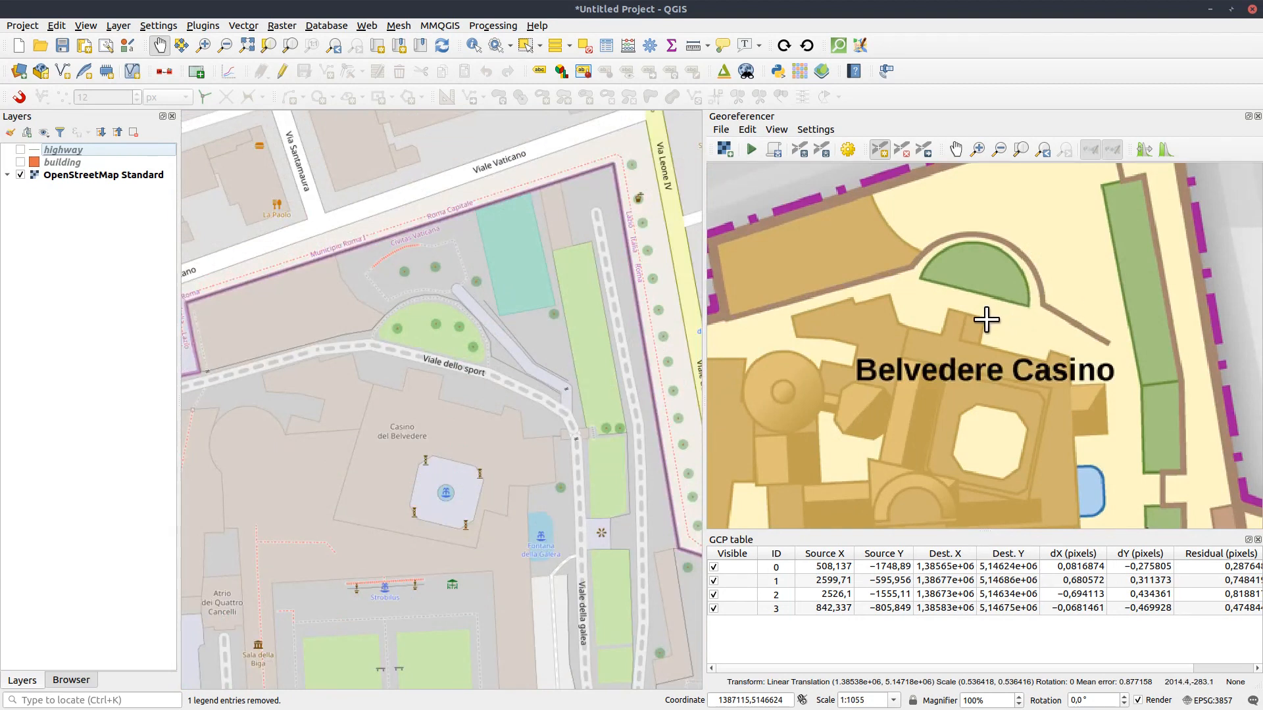
click(984, 318)
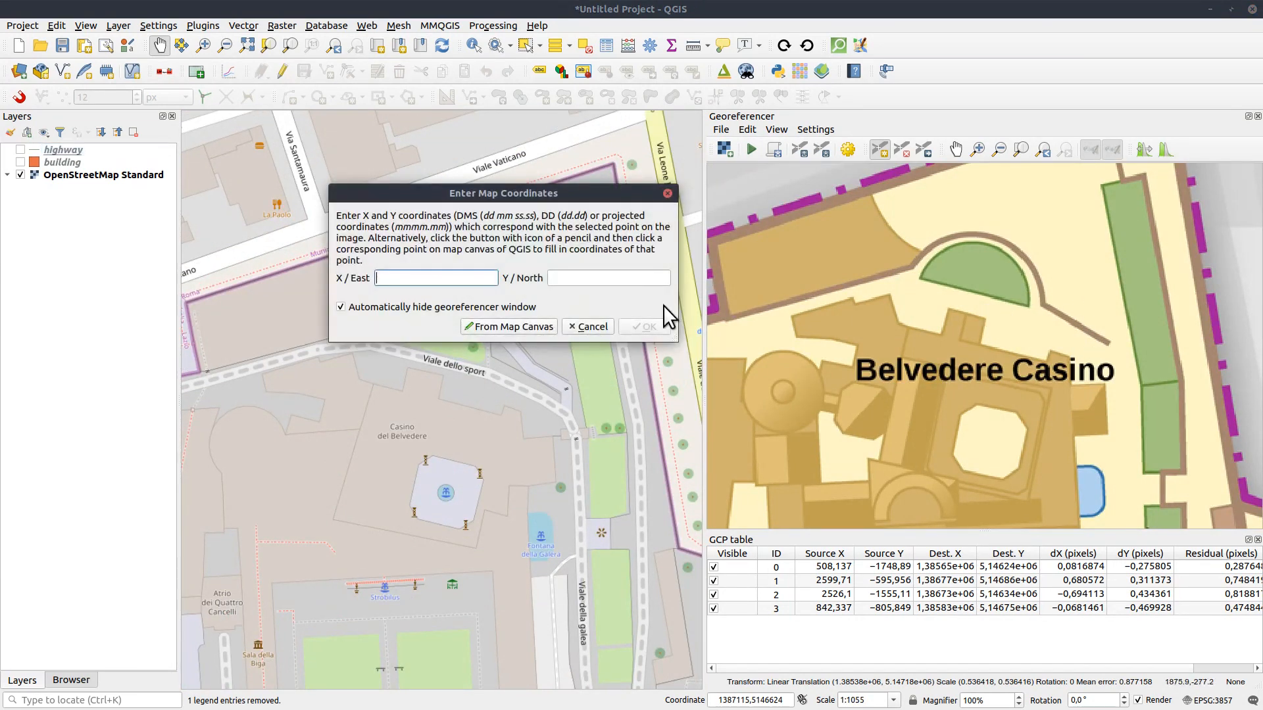
click(509, 327)
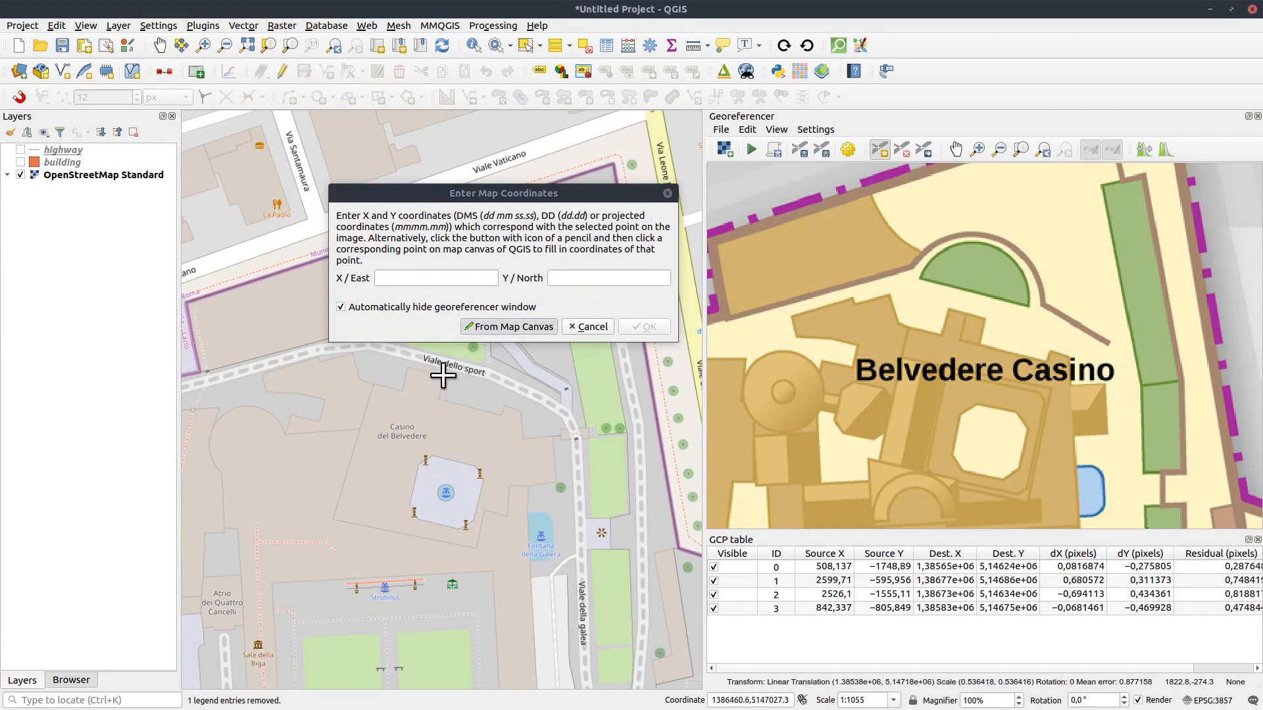
click(443, 375)
click(645, 327)
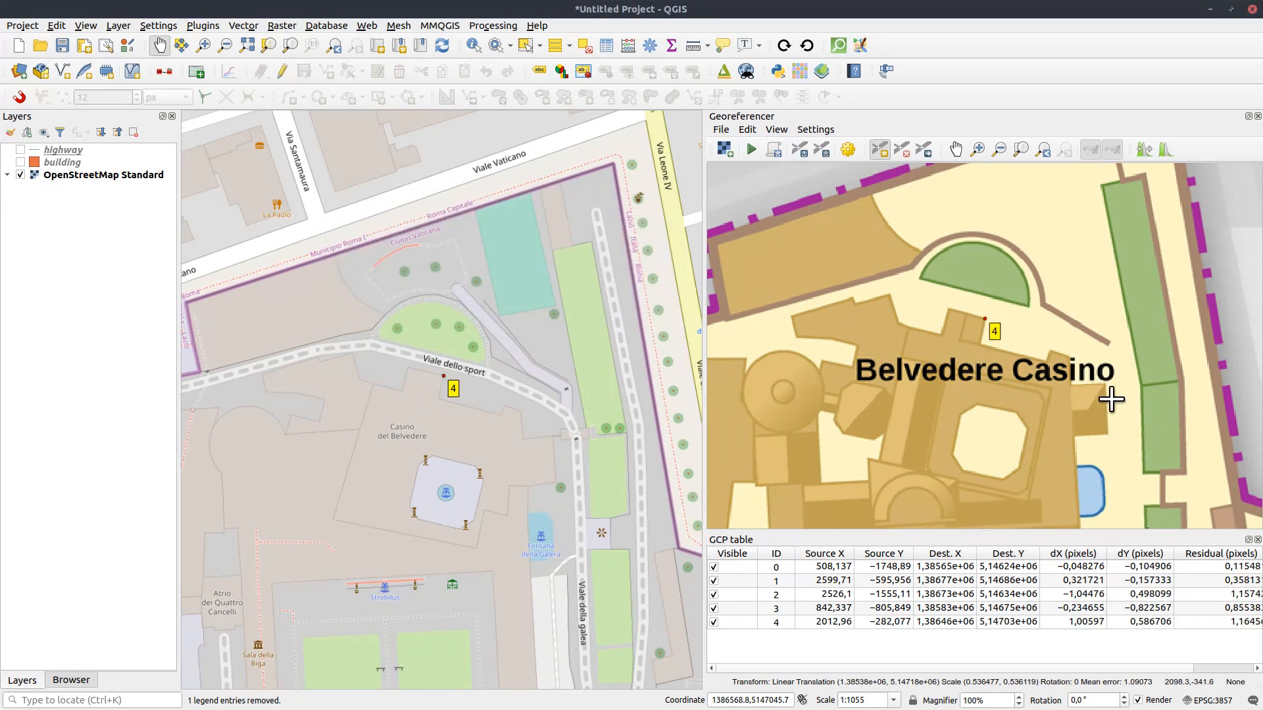
Run the georeferencing of the Vatican City image again and check the new raster around the Belvedere Casino
click(755, 150)
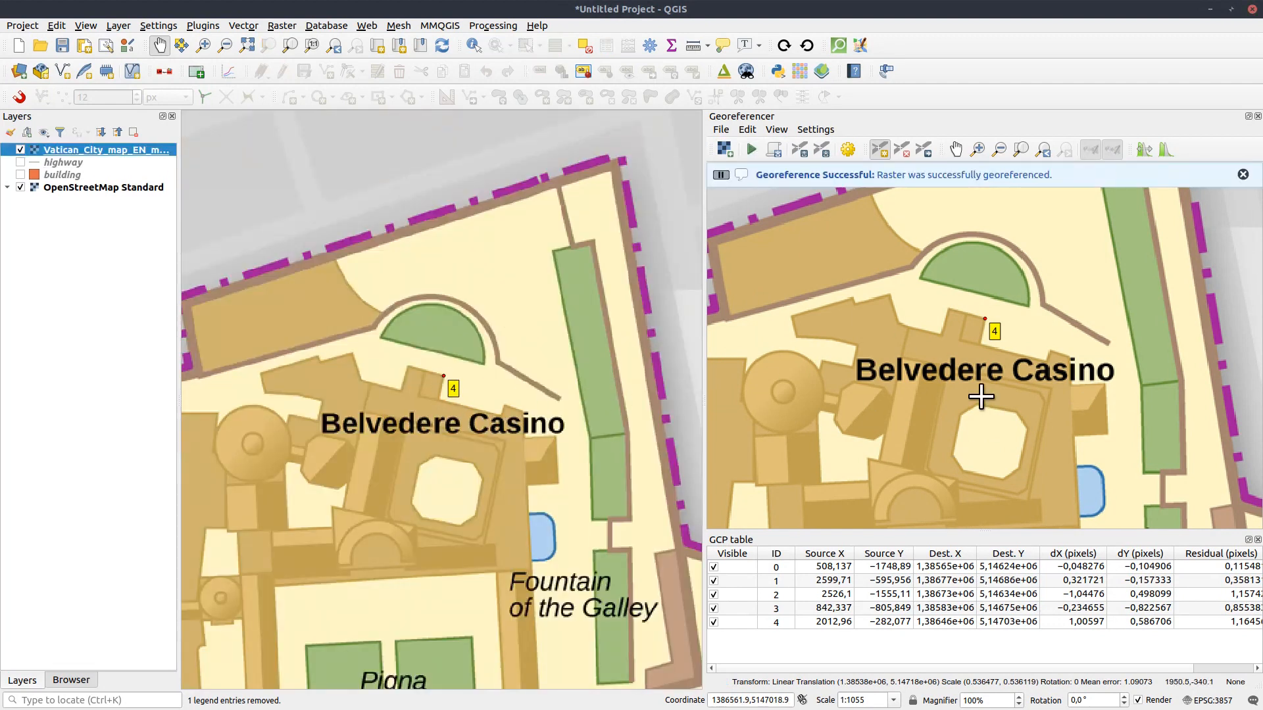
scroll(464, 352, up, 2)
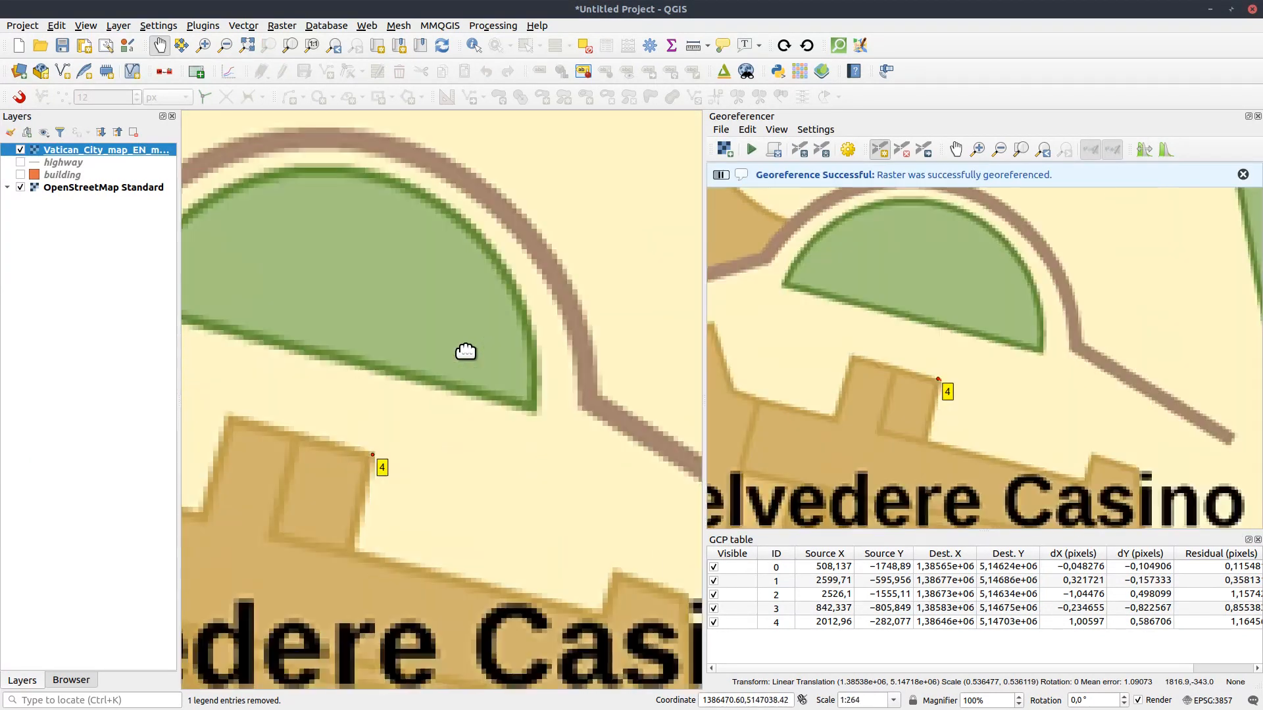
scroll(464, 356, down, 5)
drag(423, 530, 517, 395)
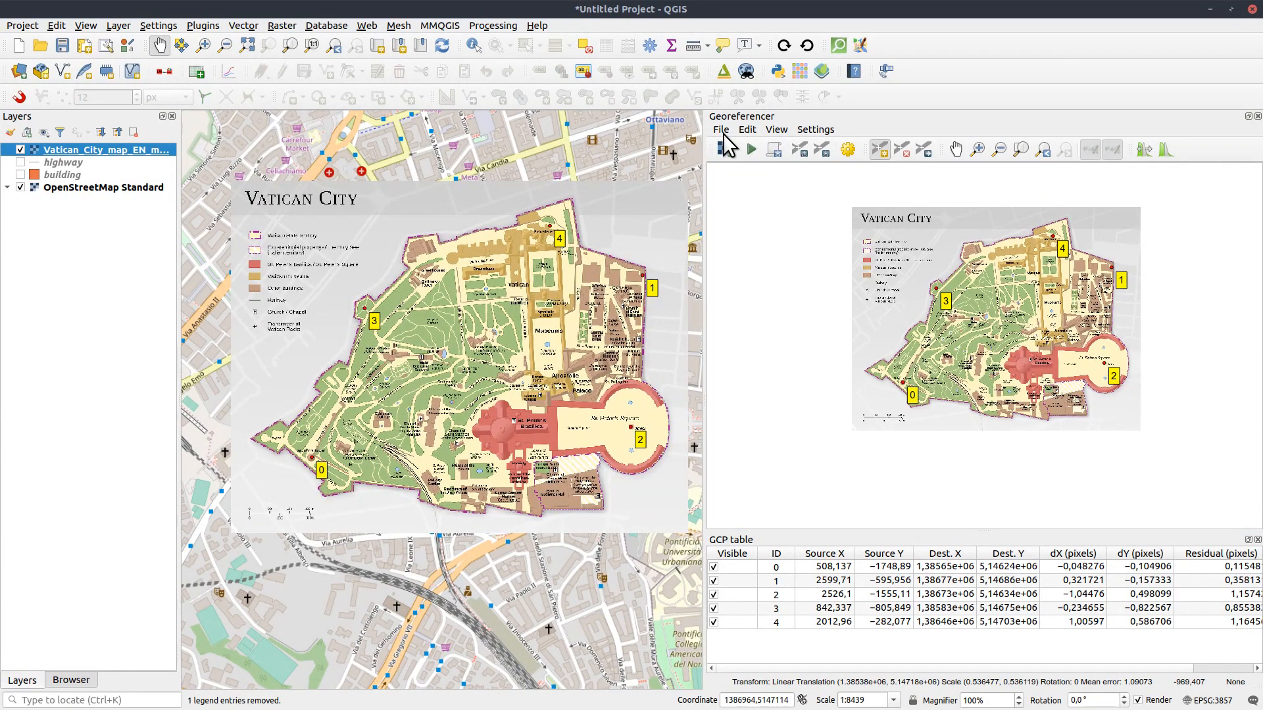
Close the georeferencer without saving the GCP points and hide its leftover empty panel
click(721, 133)
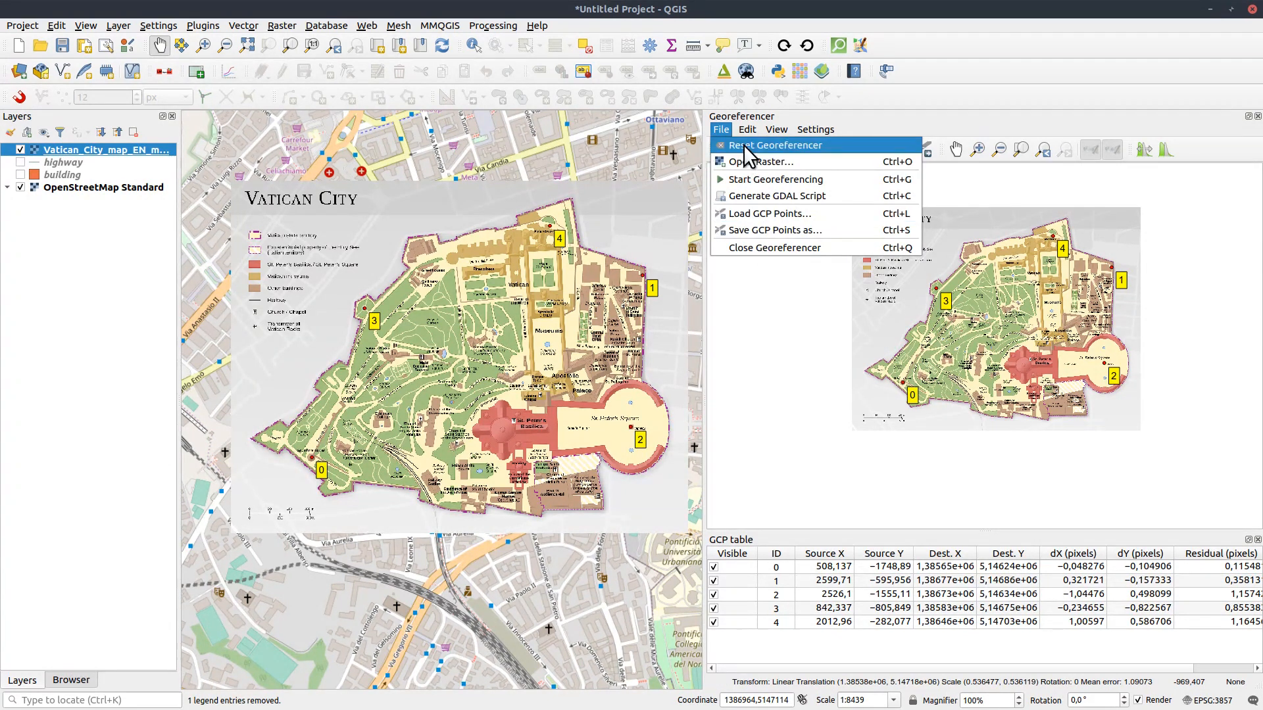
click(748, 249)
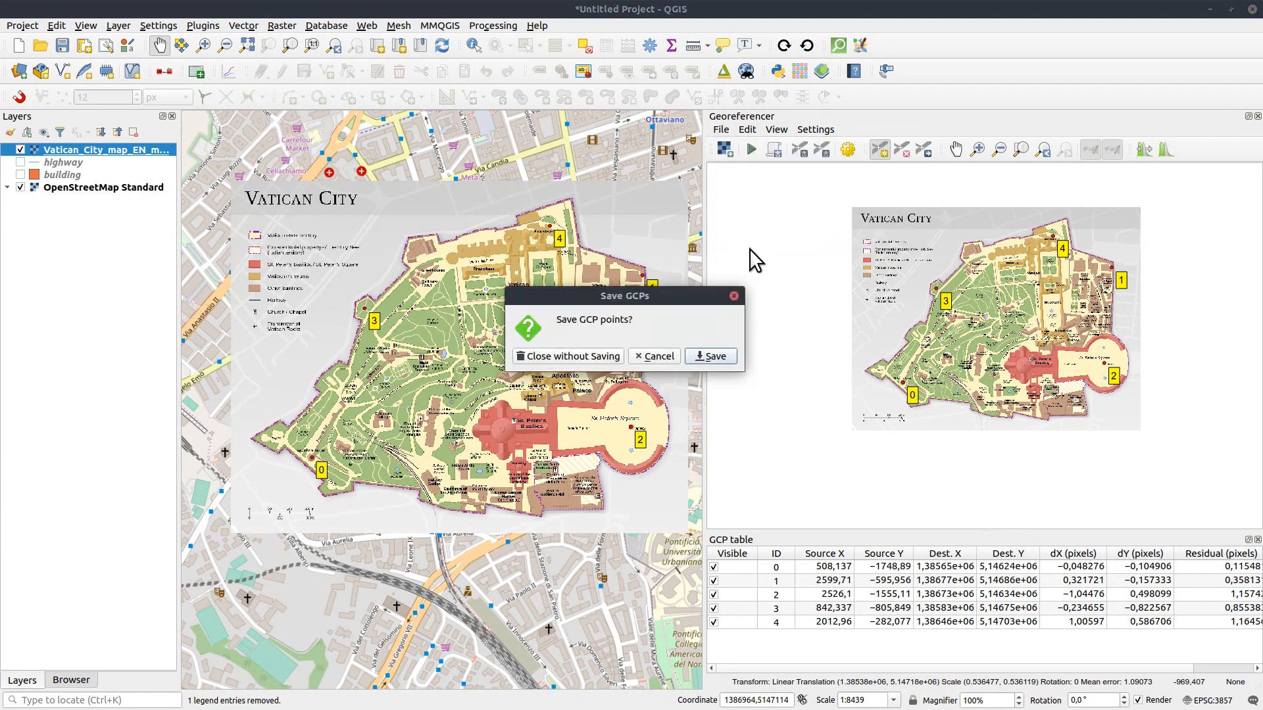
click(567, 356)
scroll(712, 386, up, 2)
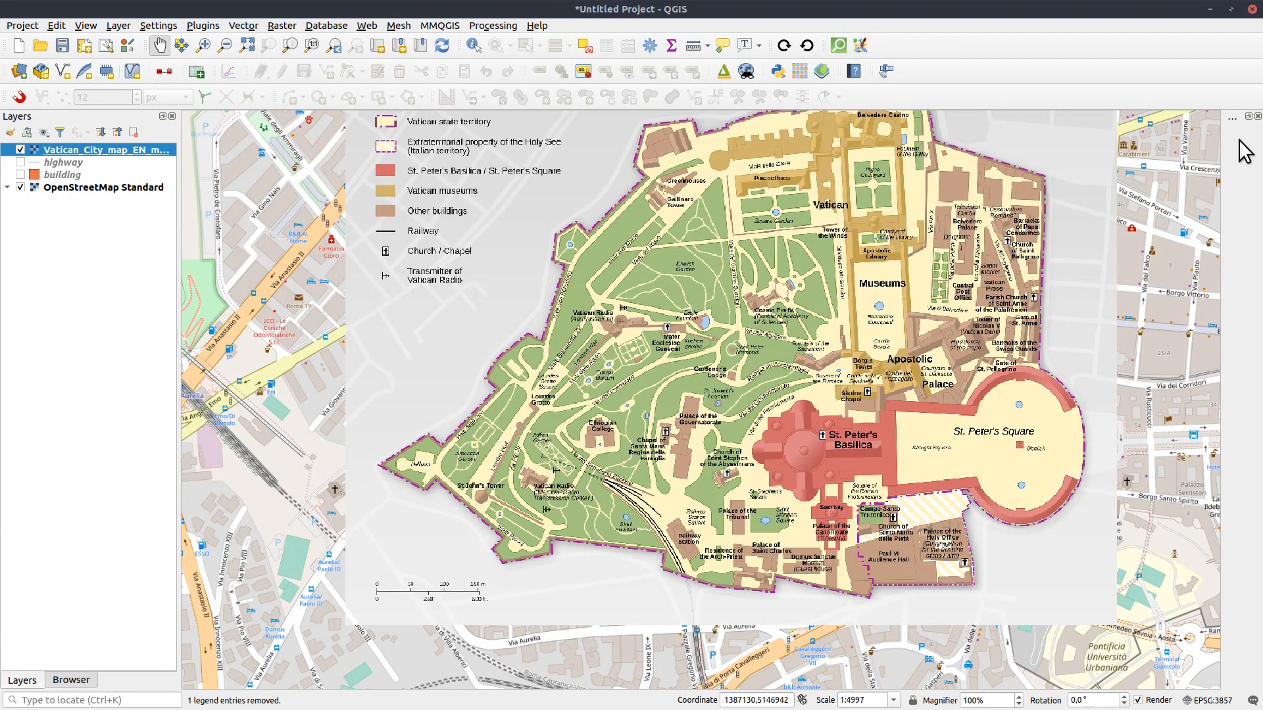
right_click(1246, 150)
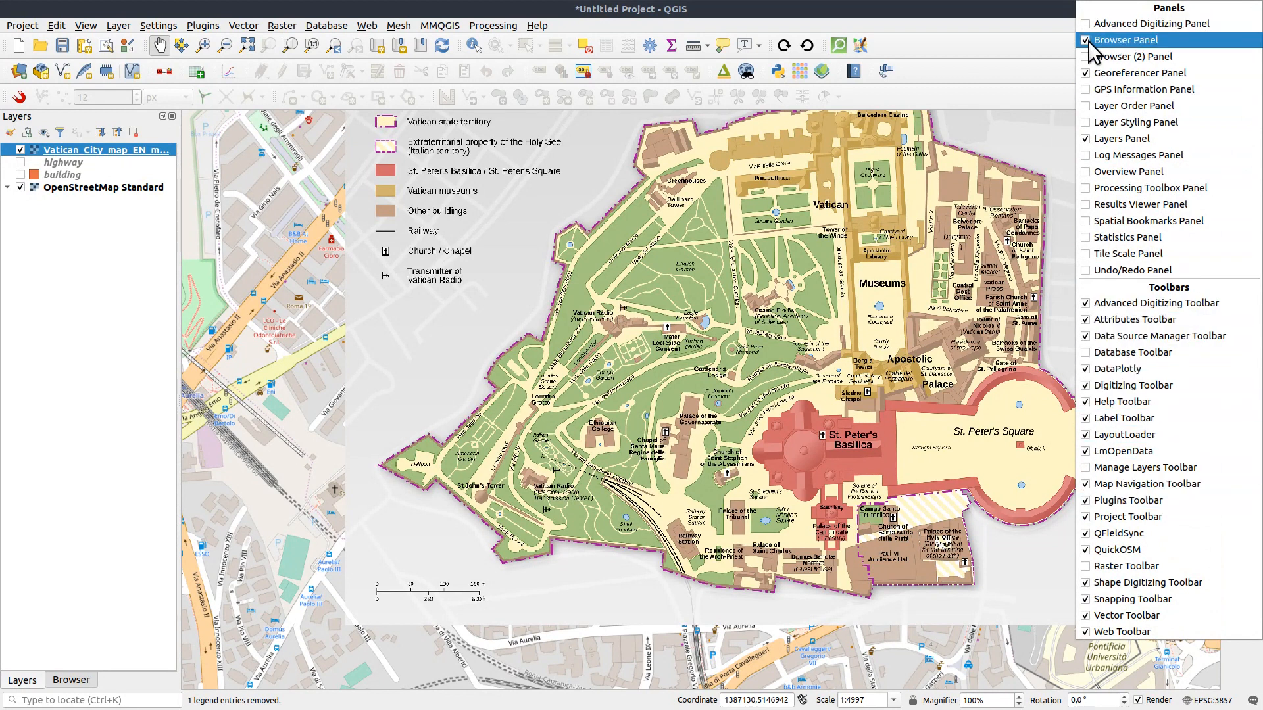
click(1087, 74)
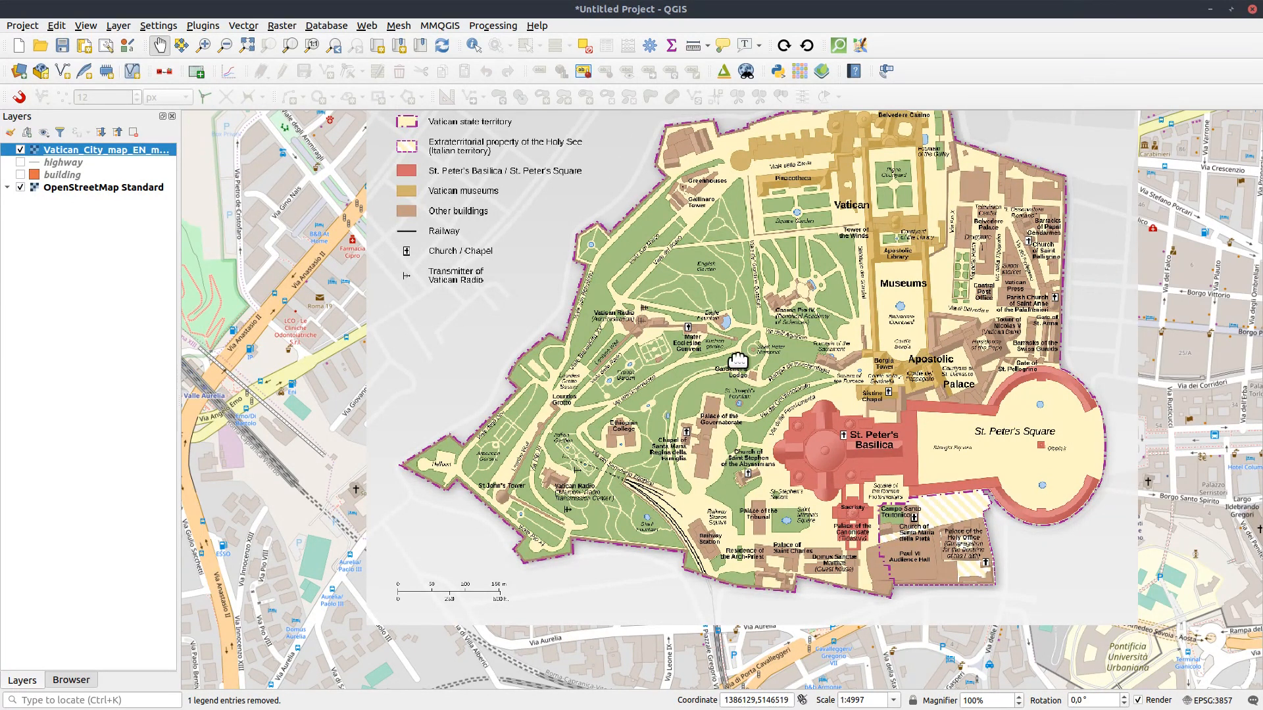
Look over the newly georeferenced Vatican City raster and hide its layer, leaving OpenStreetMap shown out to all of Italy
drag(743, 257, 698, 306)
scroll(699, 306, up, 1)
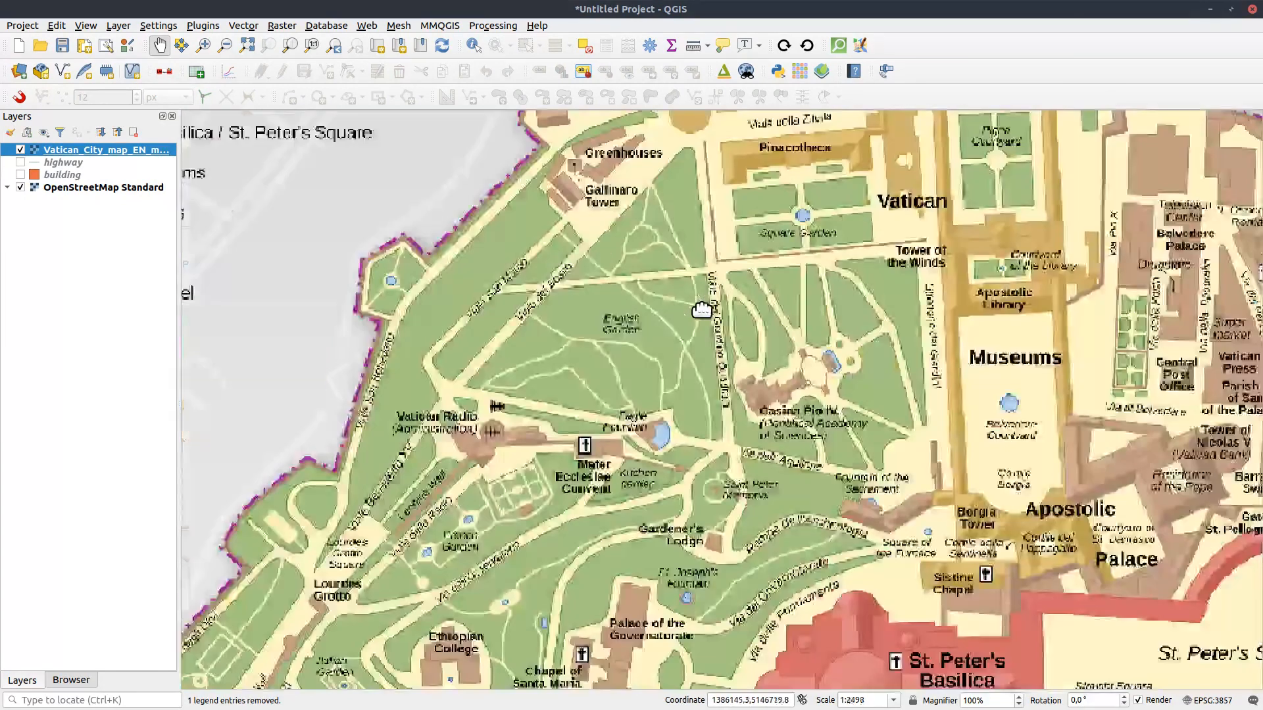
scroll(699, 316, down, 2)
scroll(702, 309, up, 1)
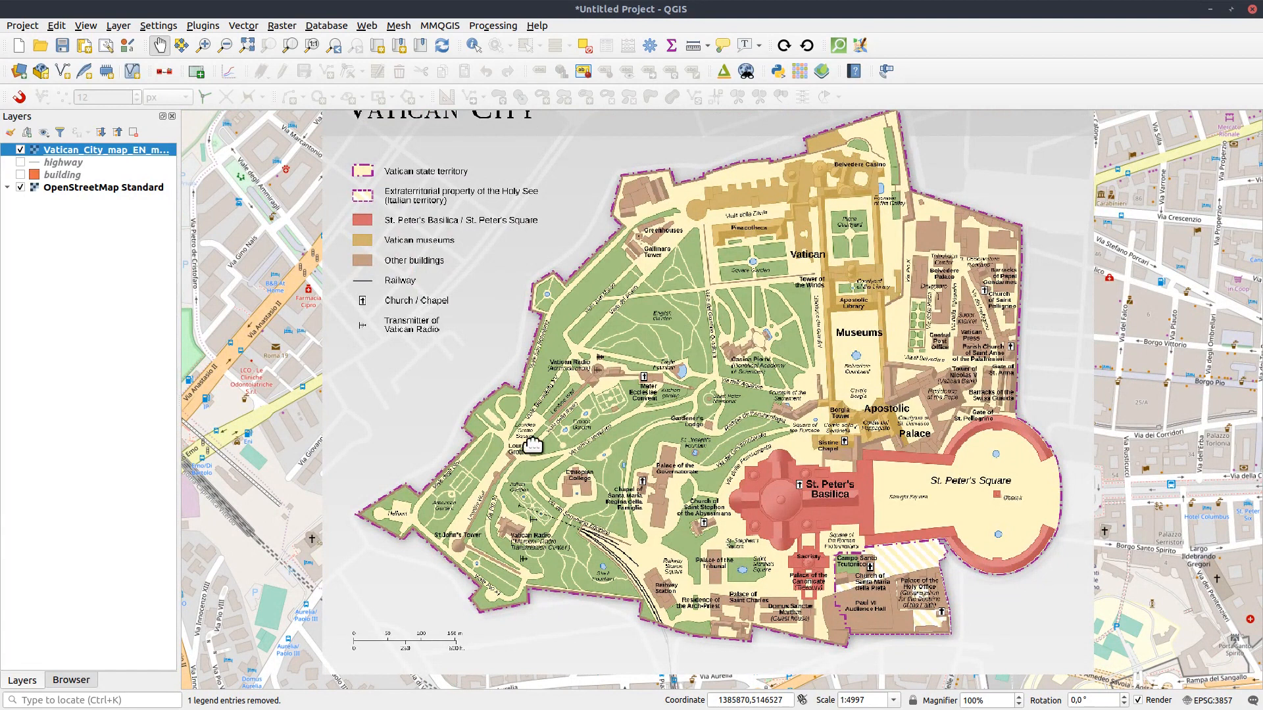
drag(701, 311, 659, 310)
drag(581, 300, 549, 307)
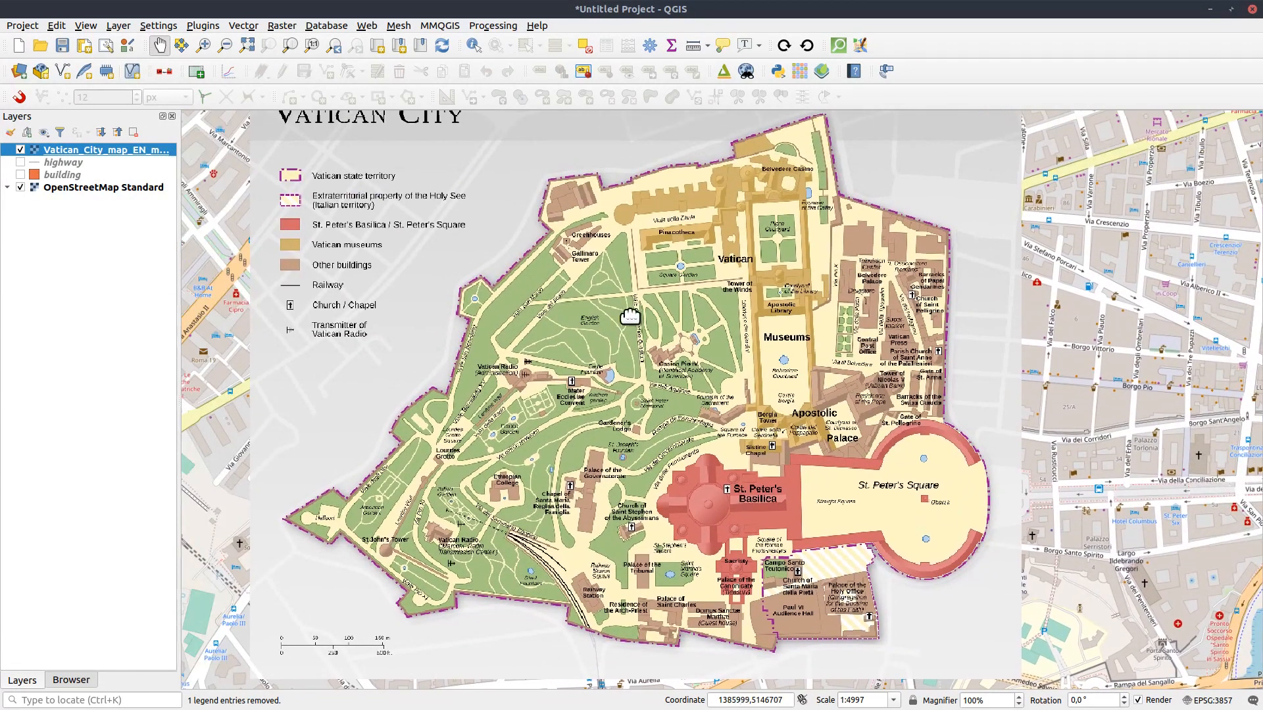
click(20, 150)
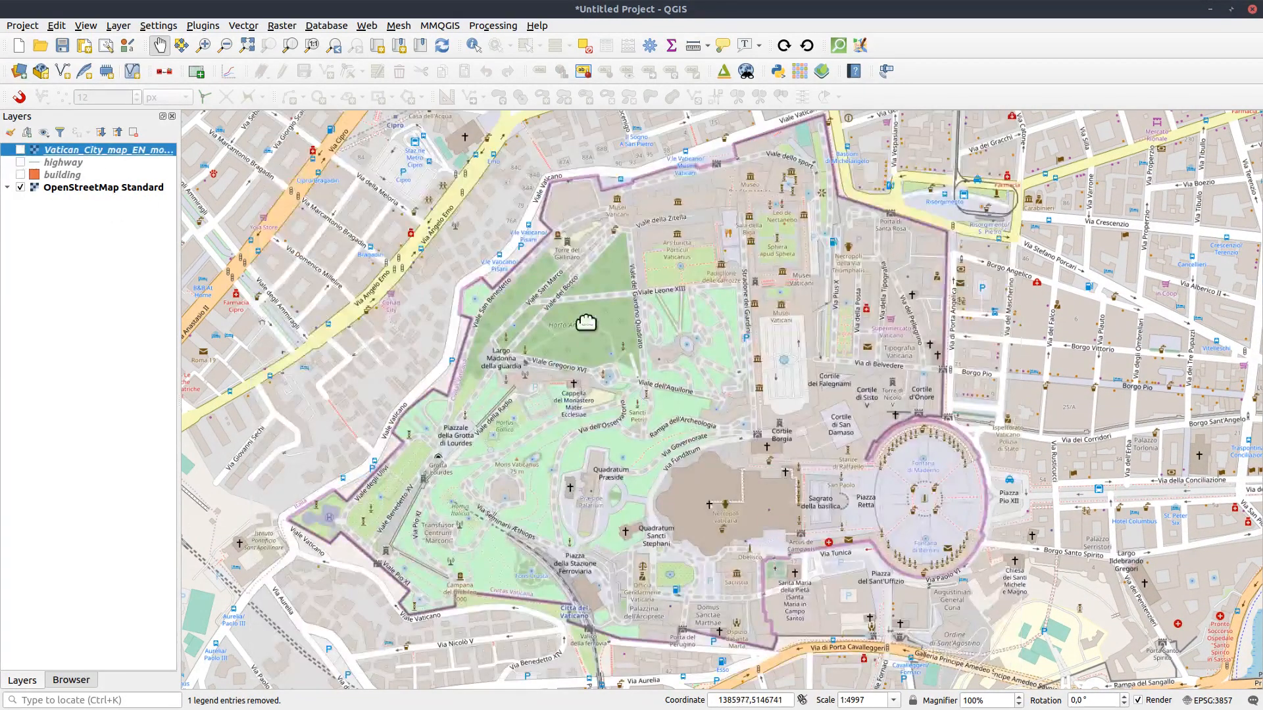
scroll(636, 344, up, 5)
scroll(636, 344, down, 7)
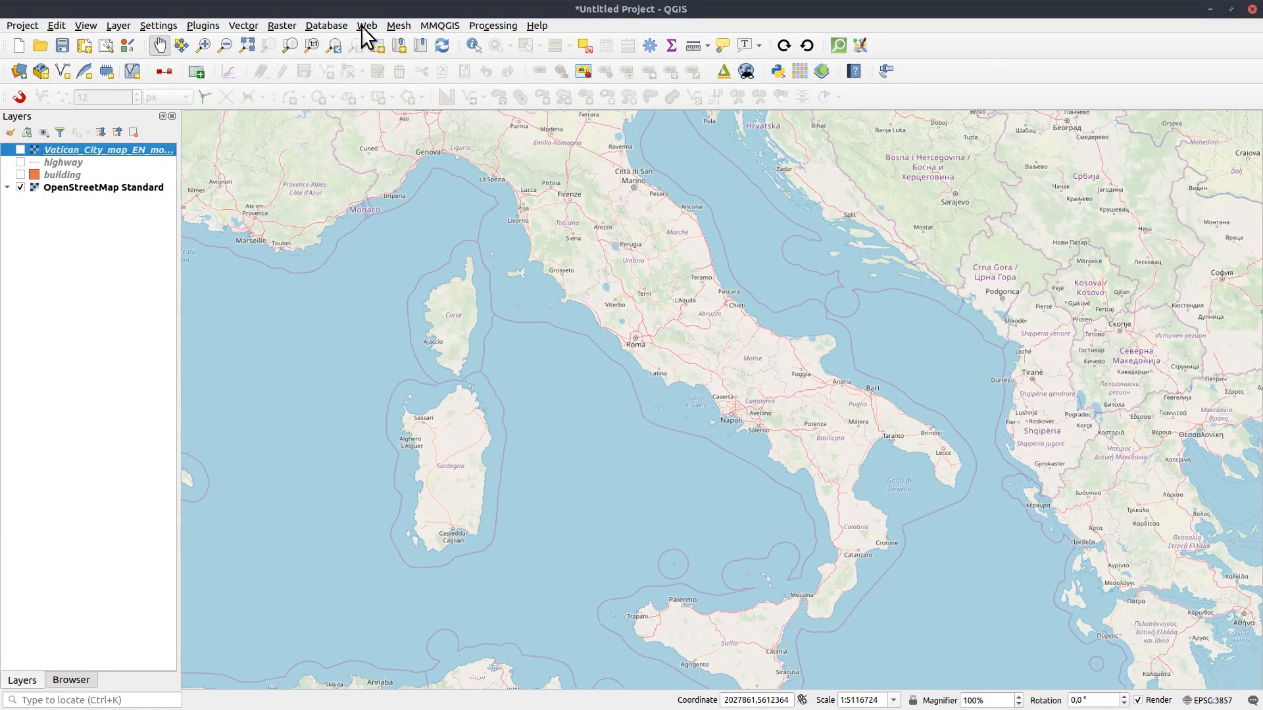
Reopen the georeferencer and show its panel beside the map canvas
click(266, 27)
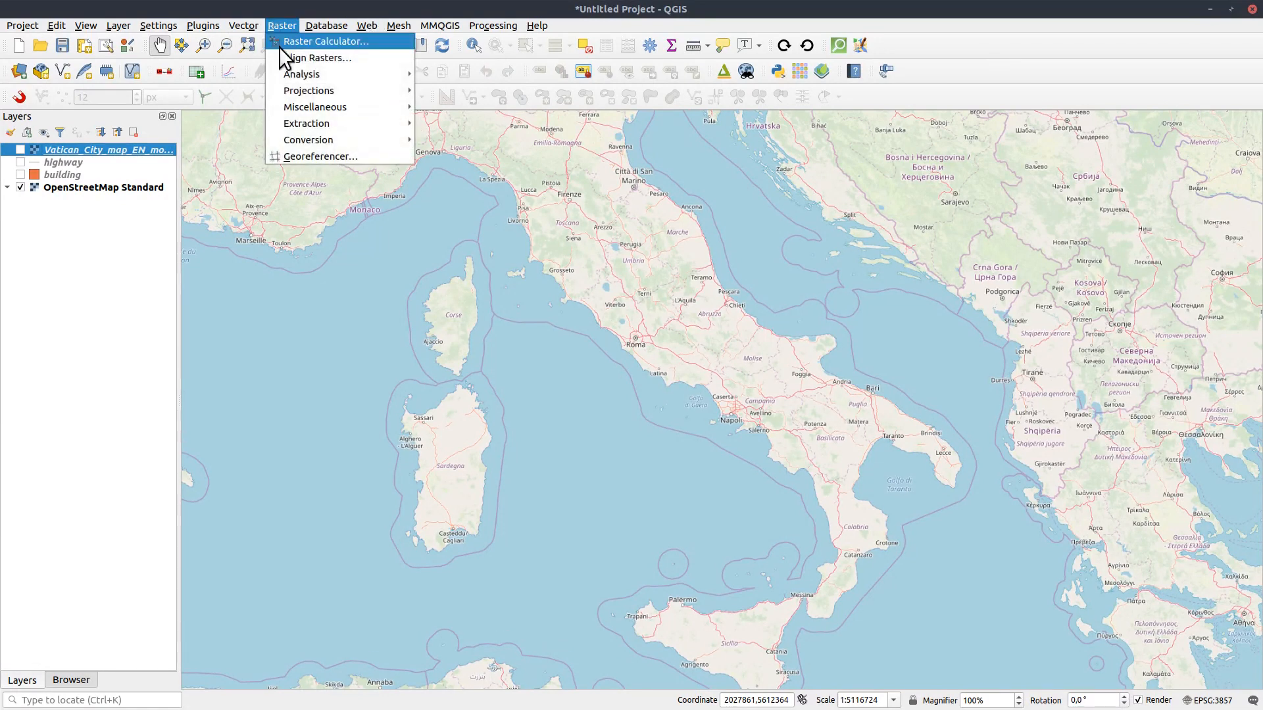
click(307, 156)
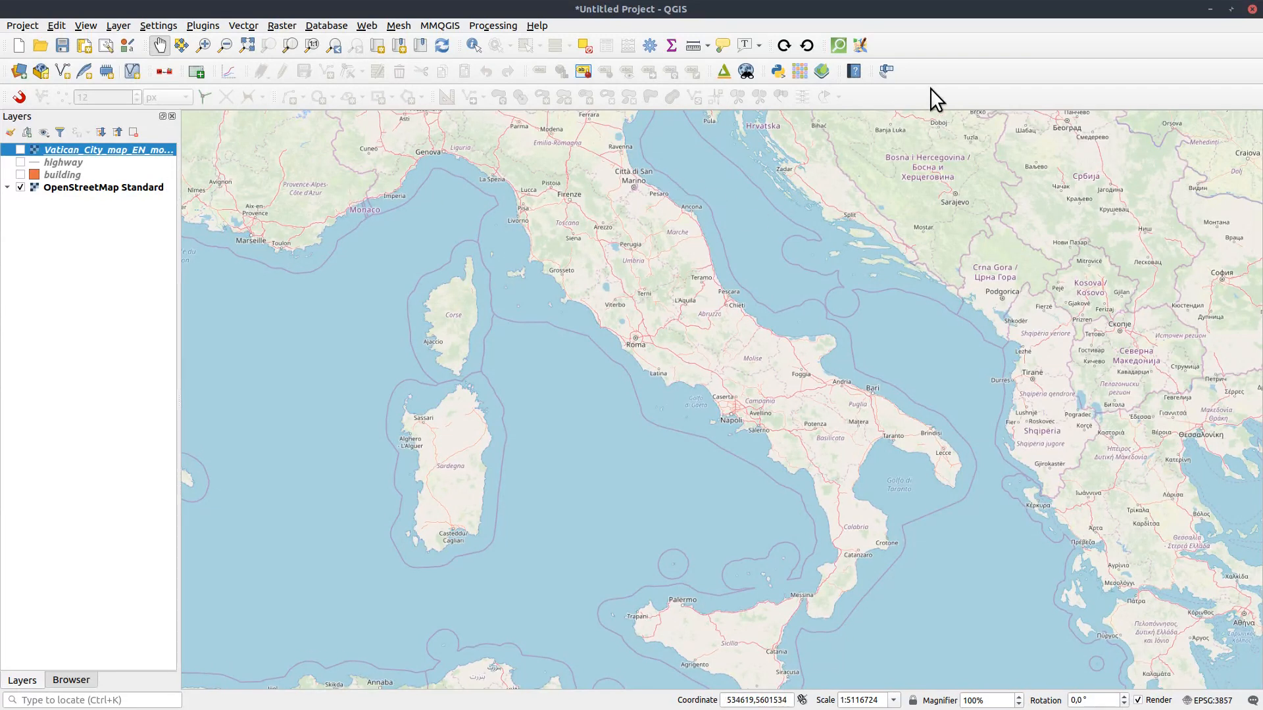
right_click(988, 70)
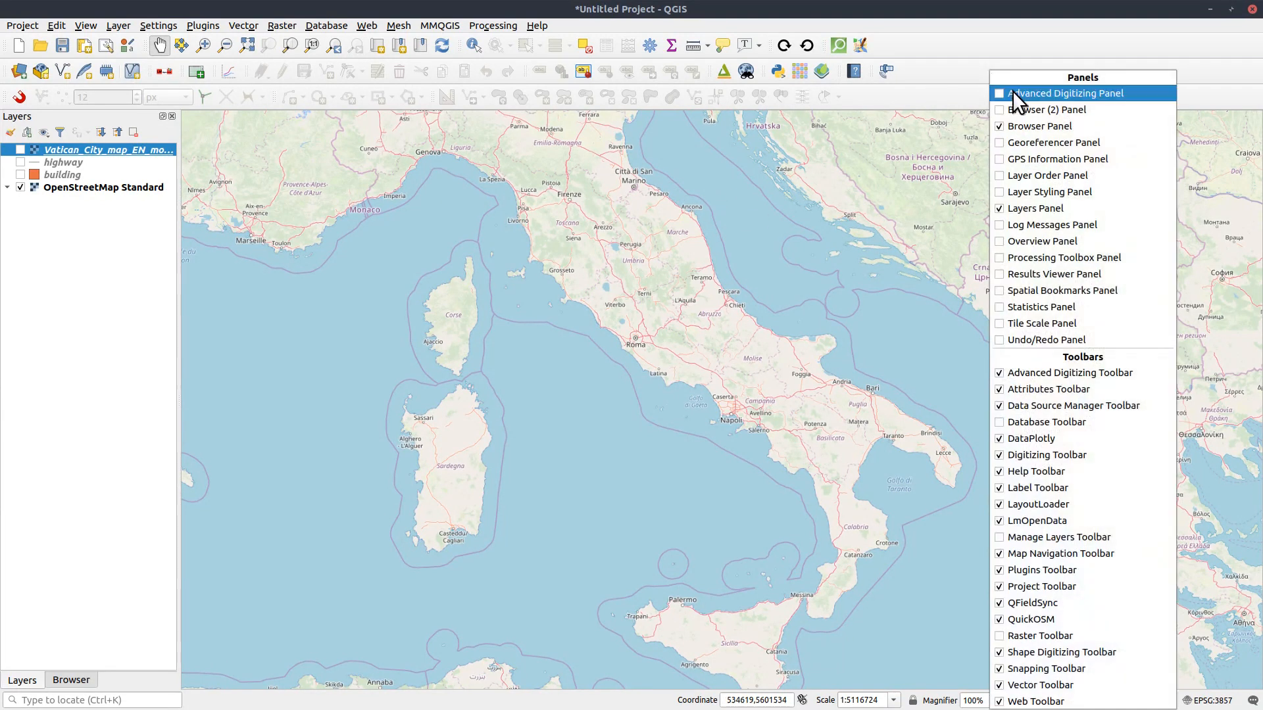
click(996, 143)
drag(998, 333, 749, 261)
Reset the georeferencer with the Vatican City image loaded
click(780, 129)
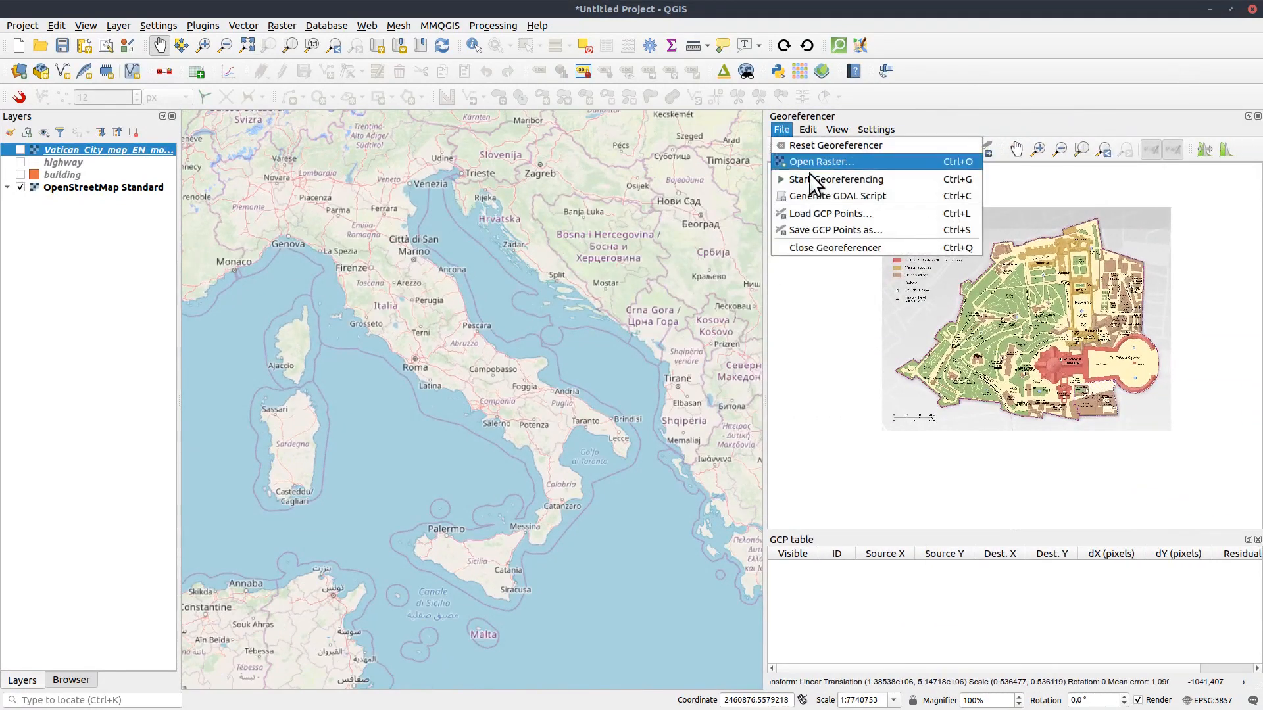
click(834, 130)
click(779, 130)
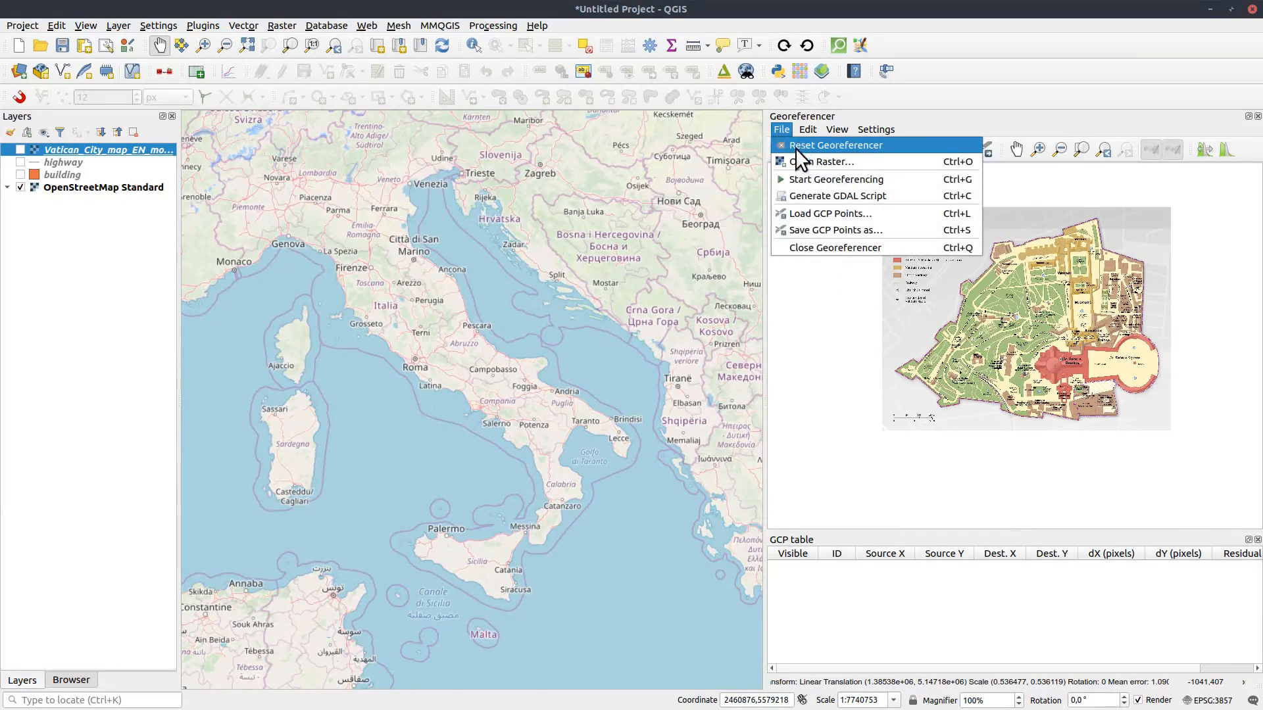
click(795, 144)
click(721, 355)
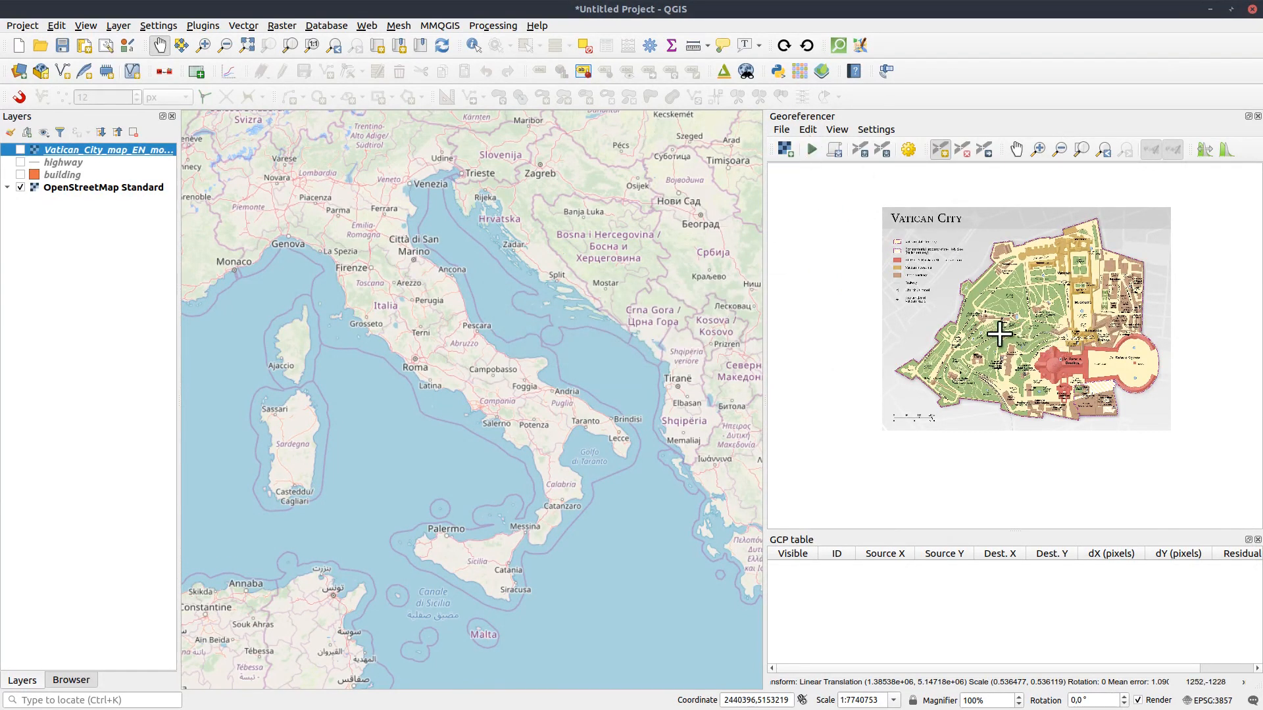
drag(984, 352, 911, 368)
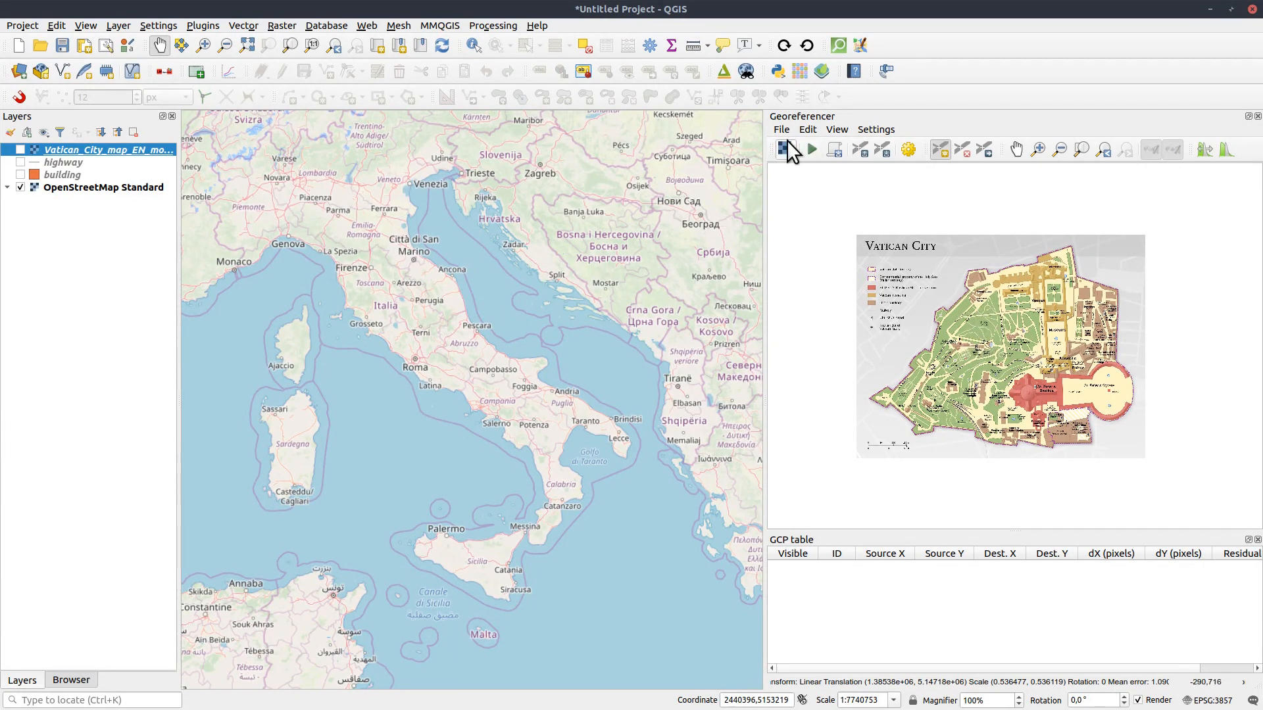
Load uk-physical-map-large.jpg into the georeferencer with WGS 84 / Pseudo-Mercator (EPSG:3857) as its CRS
click(784, 150)
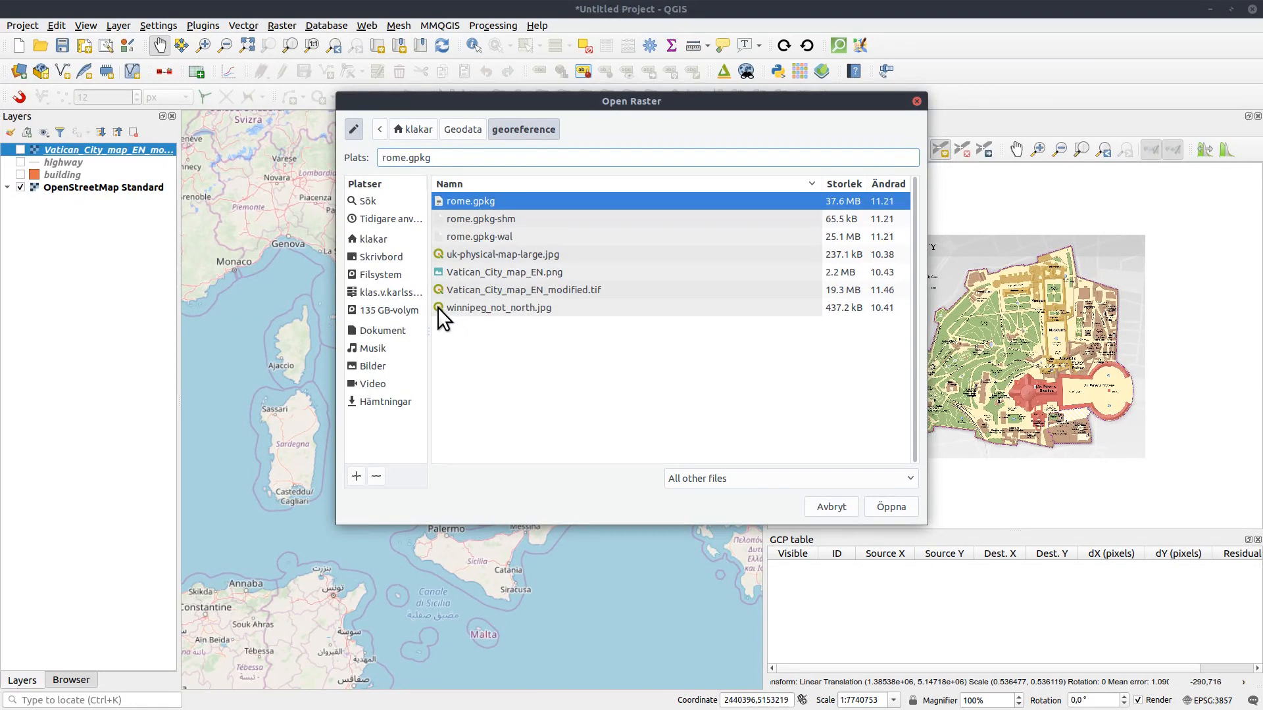
click(440, 263)
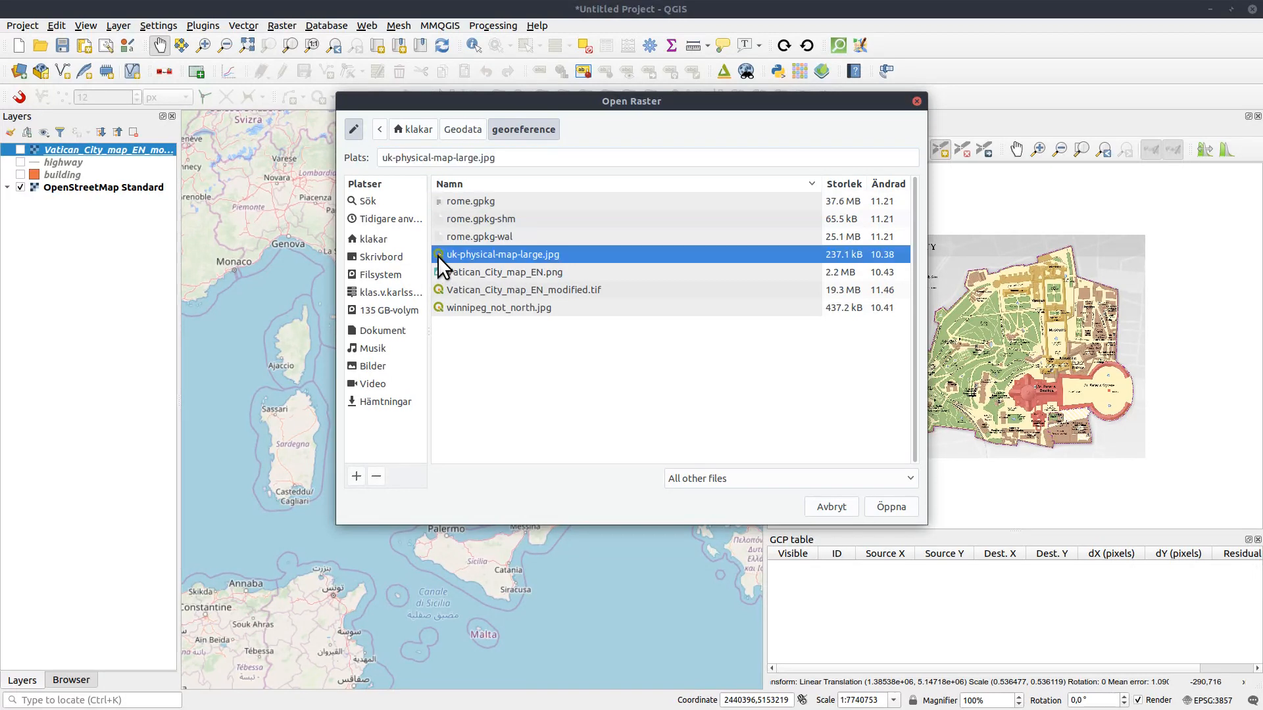
click(889, 506)
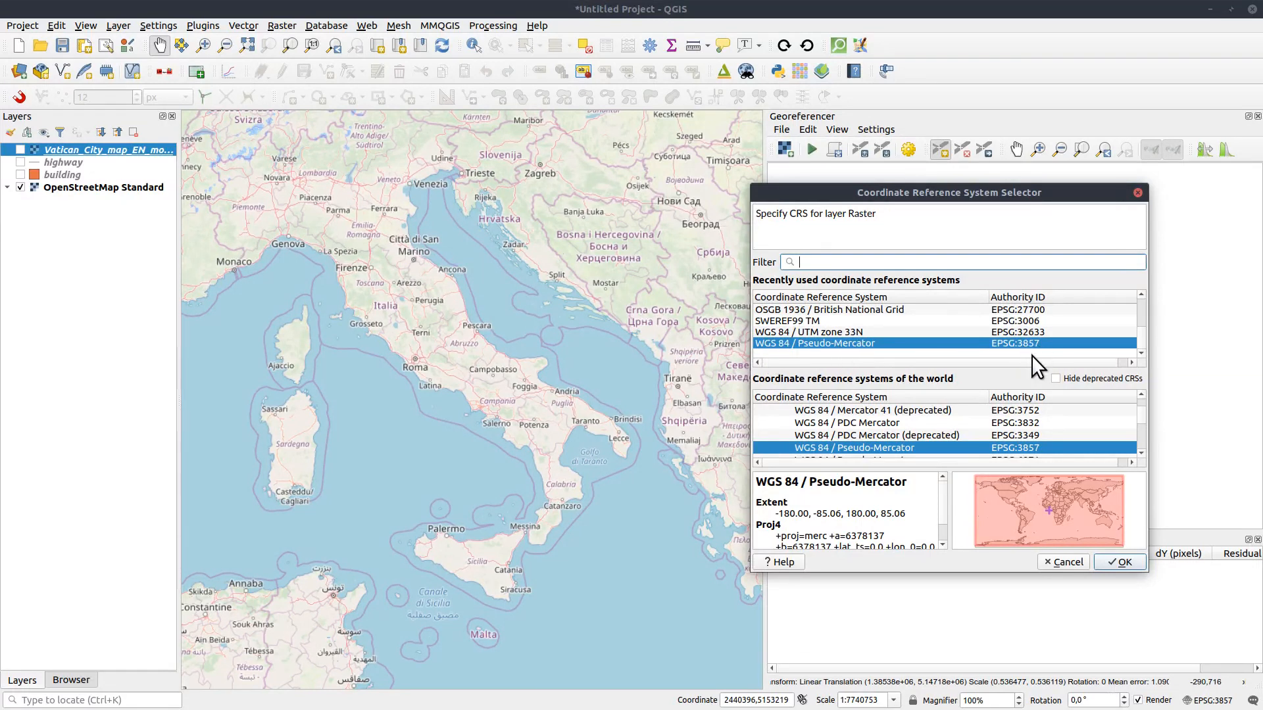
click(1138, 560)
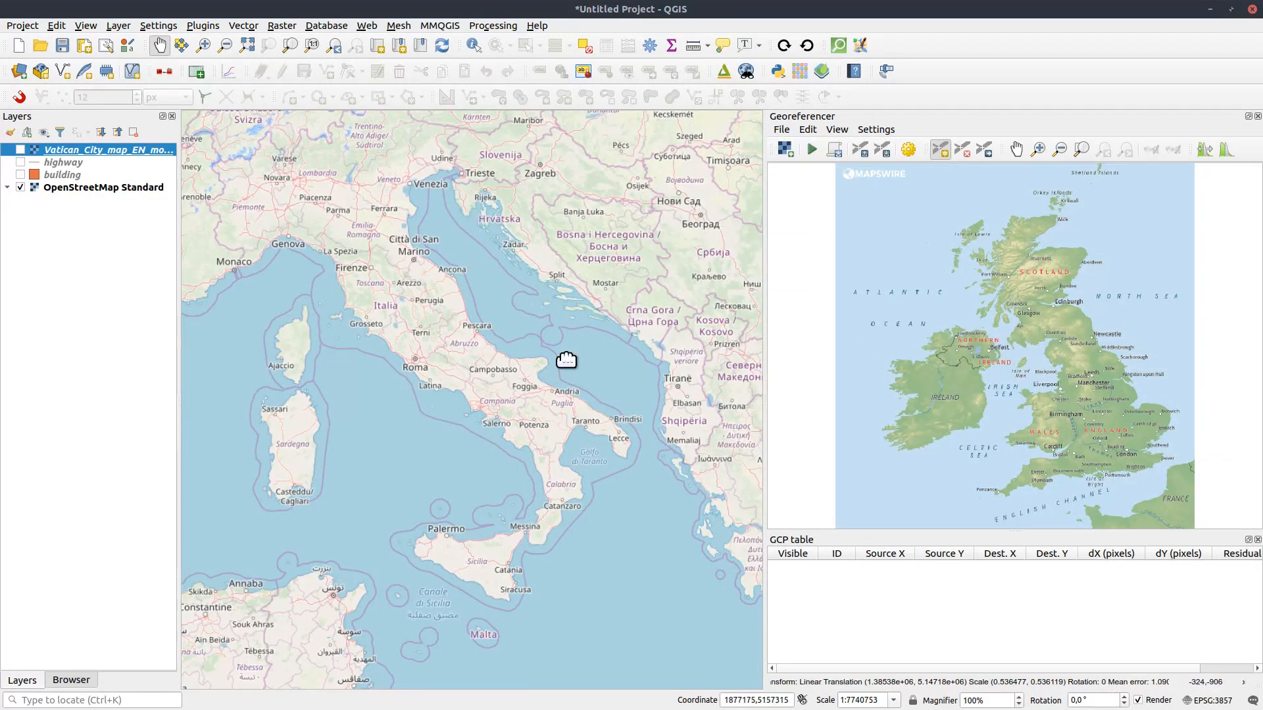
Add a control point at Kent's northeastern tip above Dover, matching it near Broadstairs on the OpenStreetMap canvas
scroll(497, 303, up, 3)
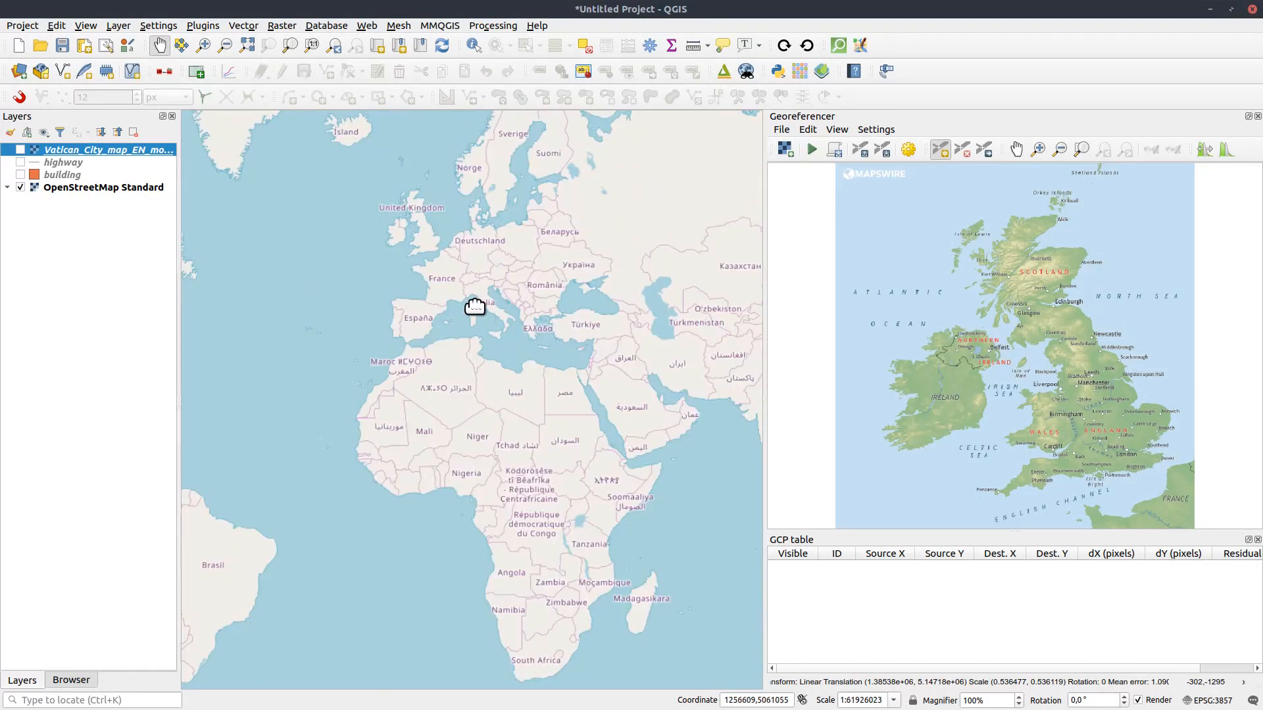
drag(473, 310, 493, 437)
scroll(474, 356, up, 3)
drag(535, 355, 478, 373)
scroll(487, 375, up, 1)
scroll(493, 385, down, 1)
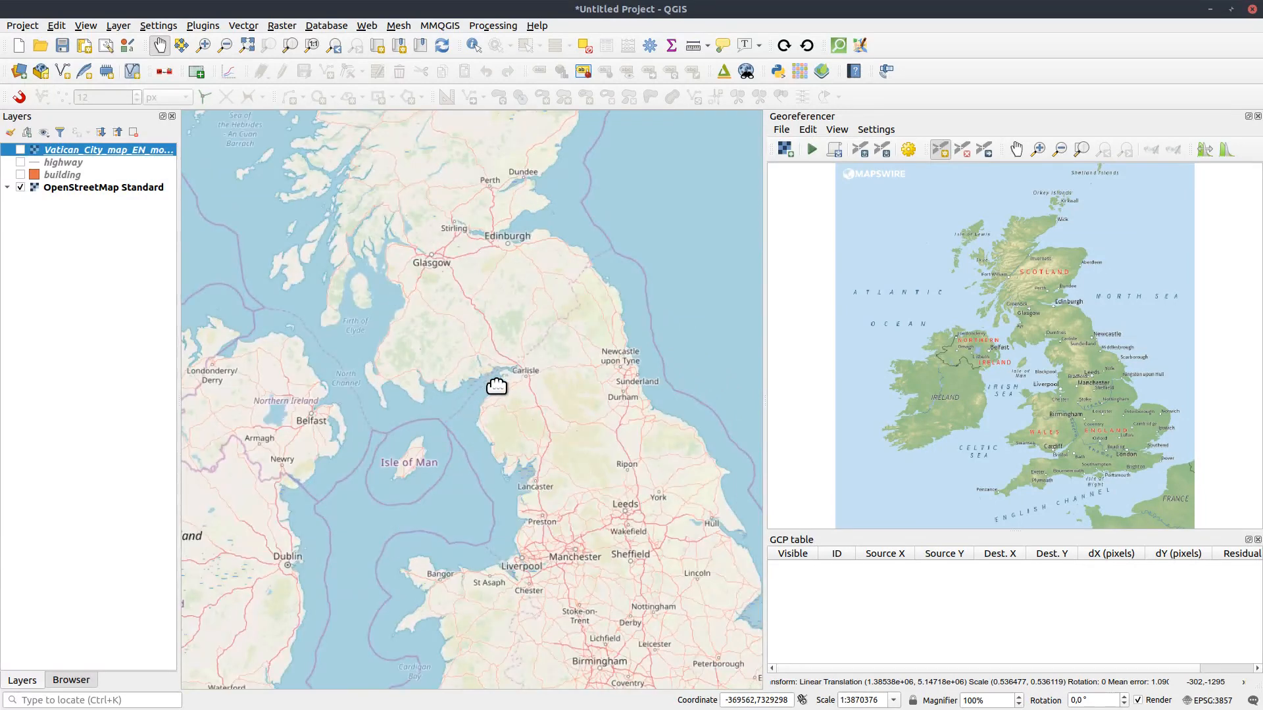
scroll(504, 368, down, 1)
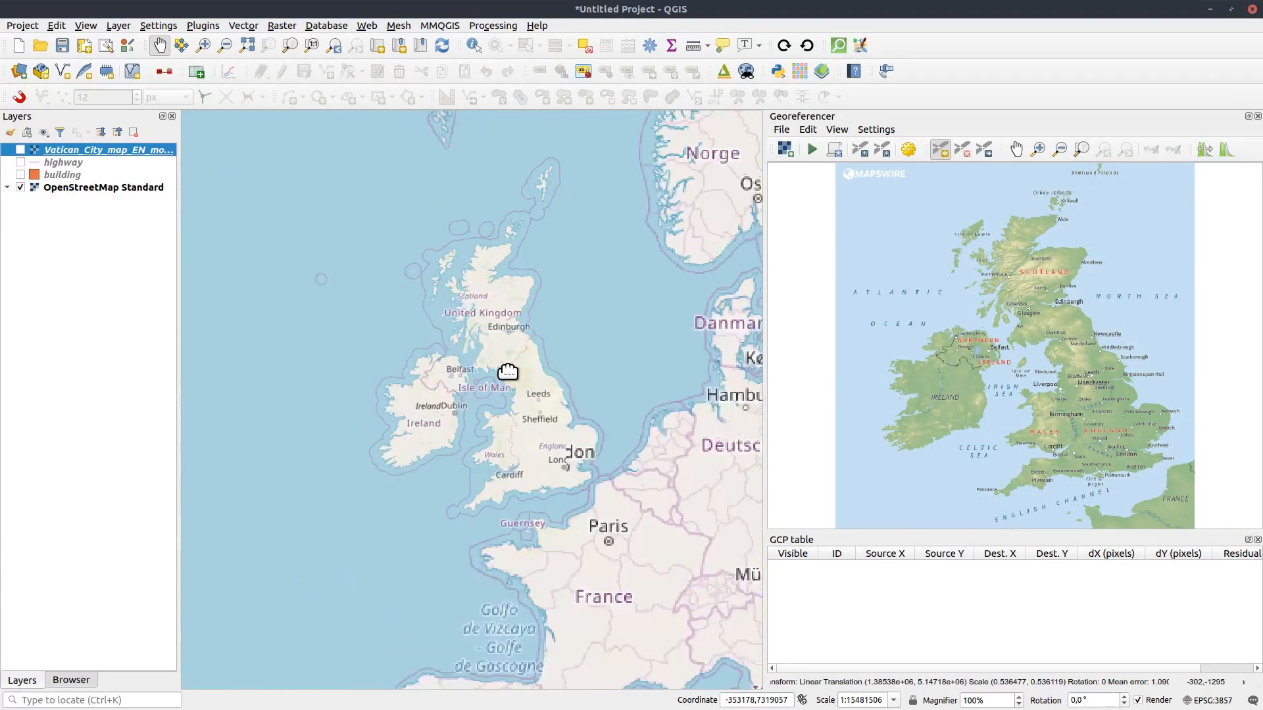
drag(504, 369, 480, 337)
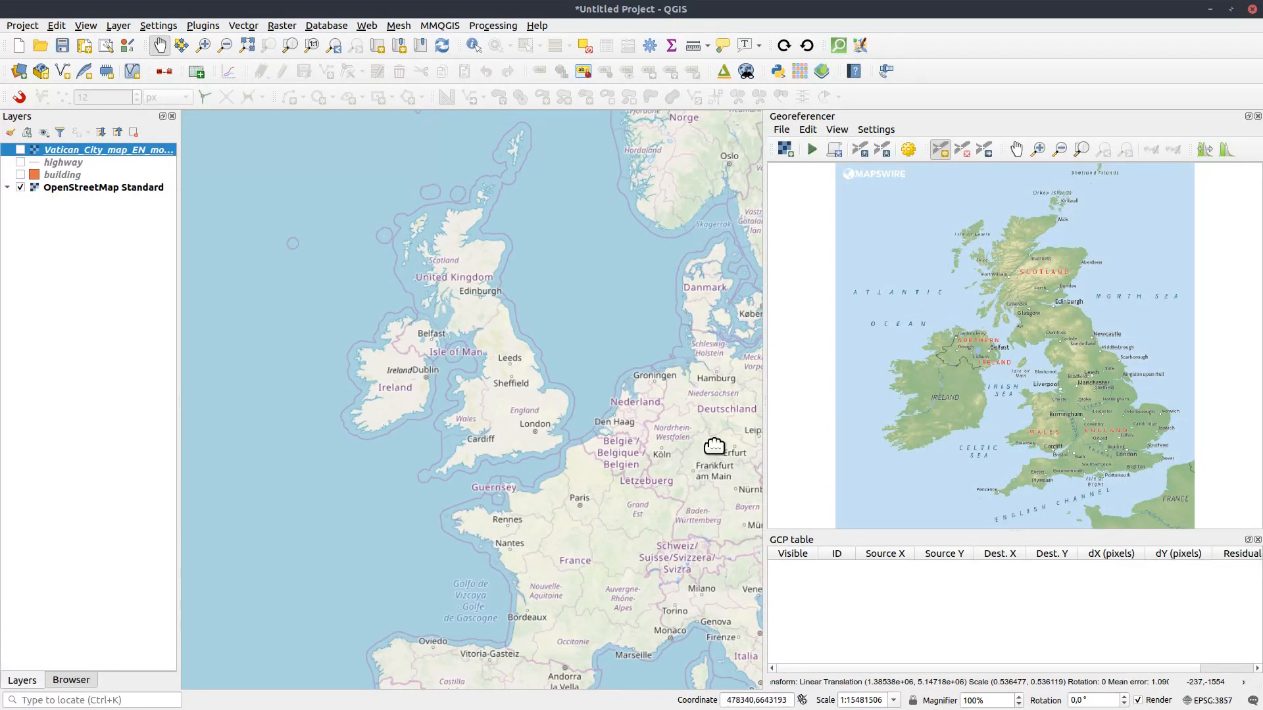
scroll(1181, 449, up, 5)
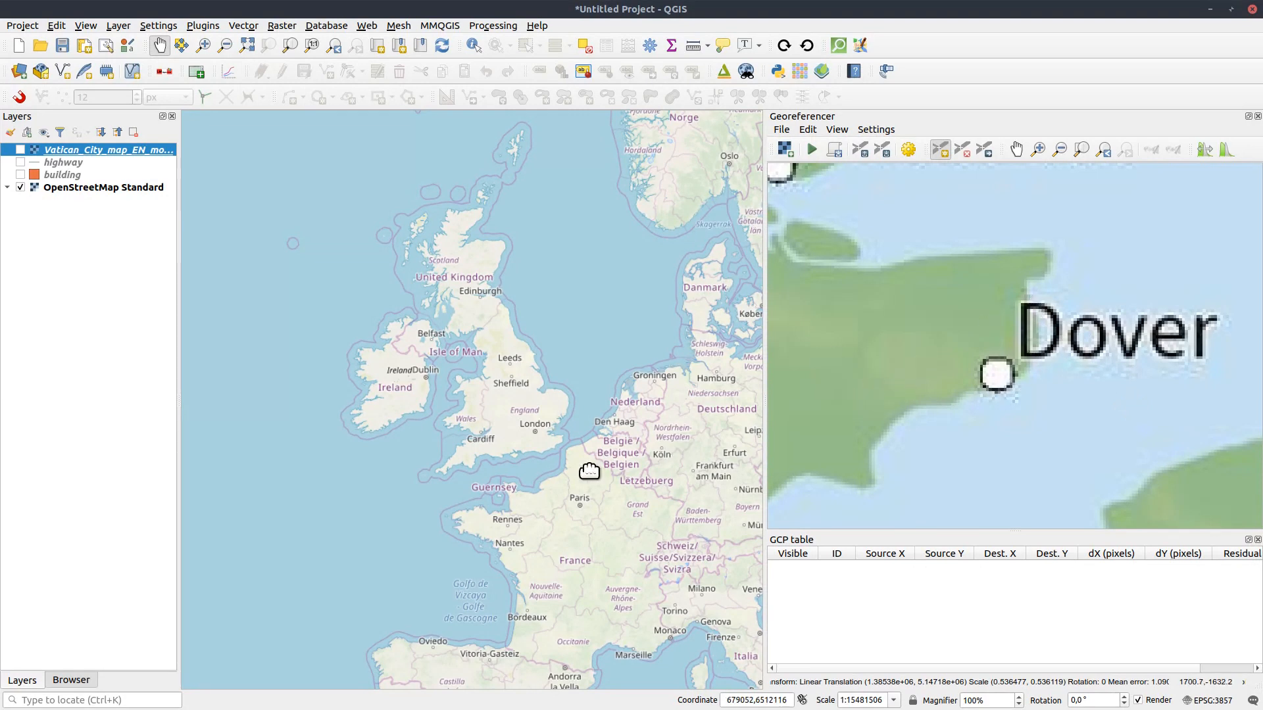
scroll(564, 443, up, 2)
scroll(564, 442, up, 2)
drag(648, 416, 452, 375)
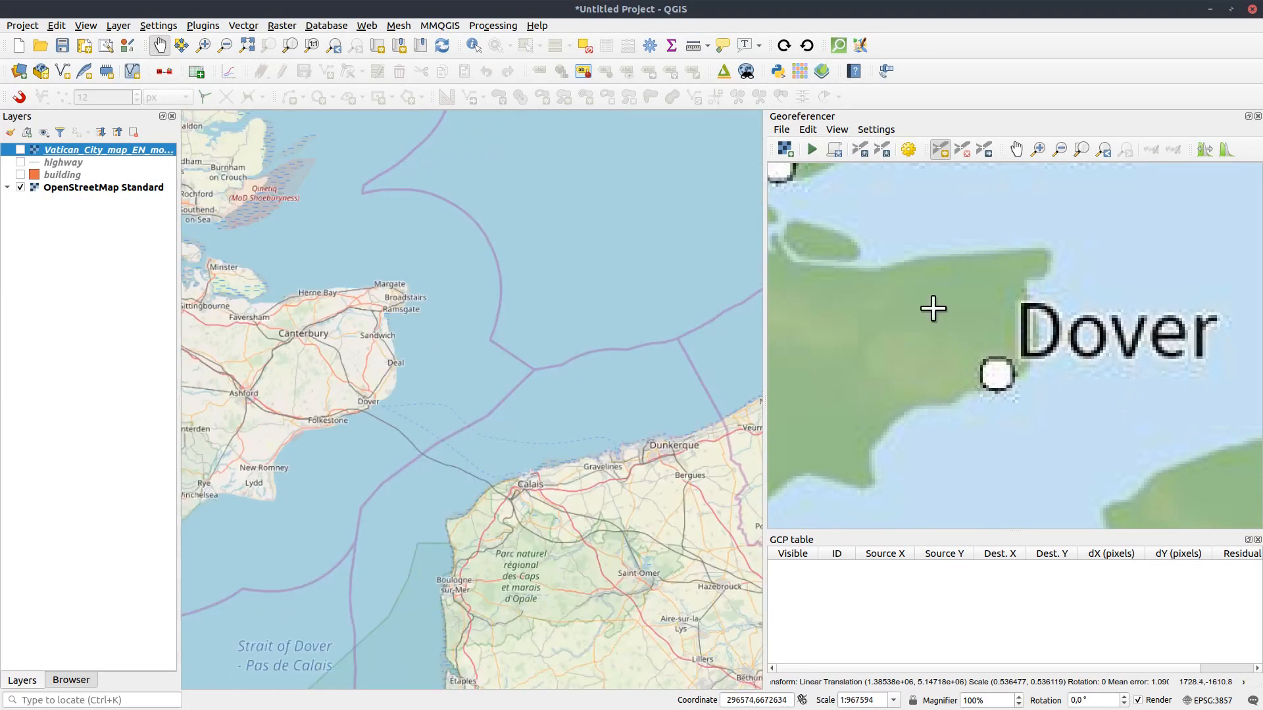
click(1047, 259)
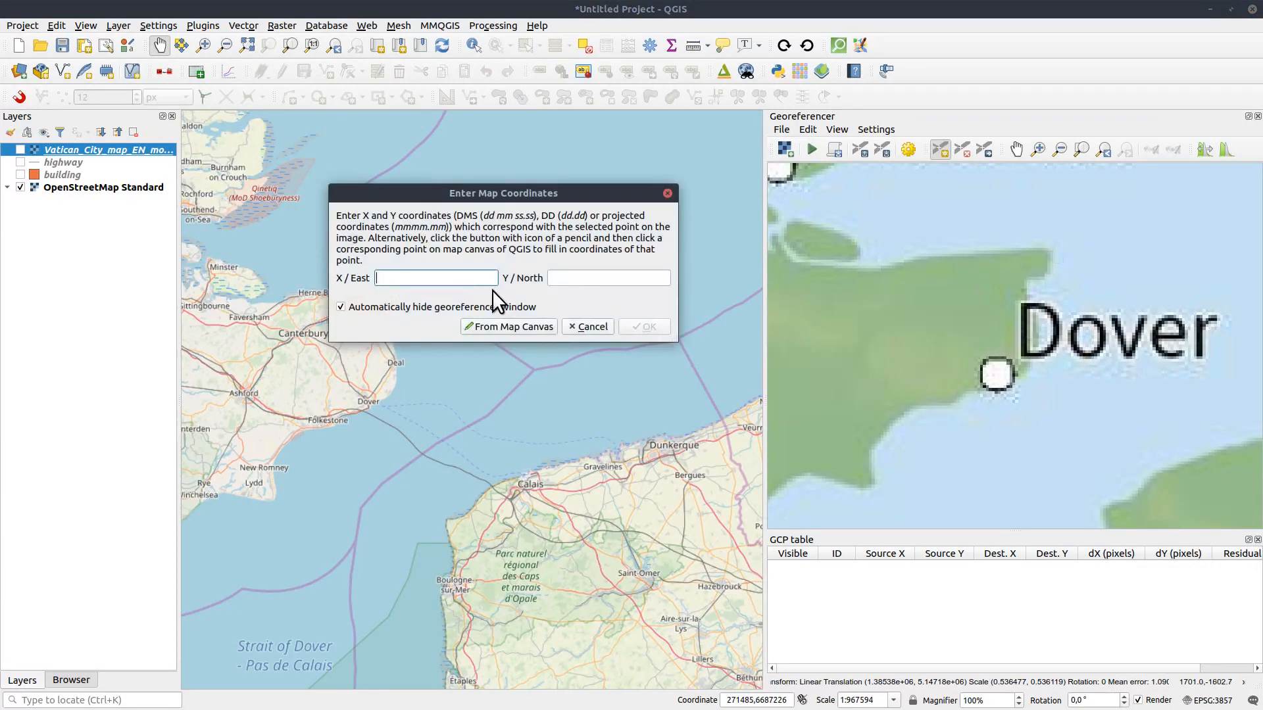
click(514, 327)
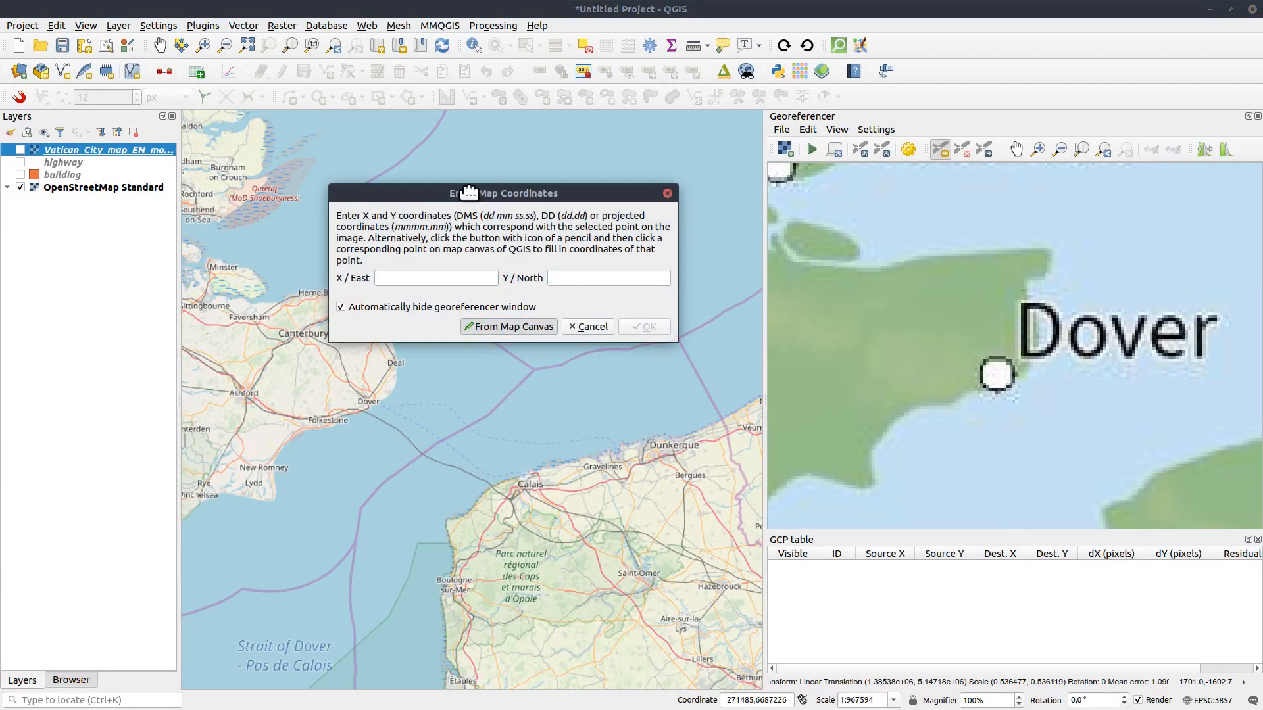
click(404, 296)
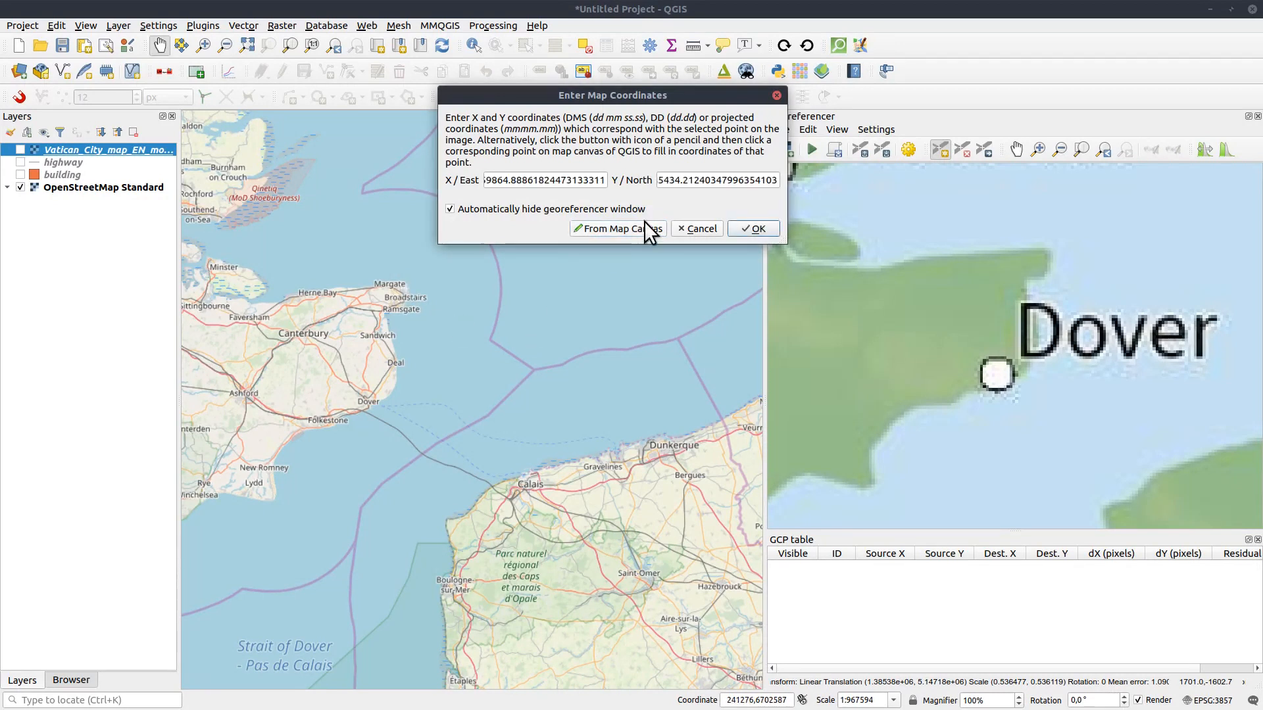
click(749, 228)
Add a second control point at the southwestern headland of the Isle of Lewis and Harris, matched on the OpenStreetMap canvas
scroll(1098, 371, down, 6)
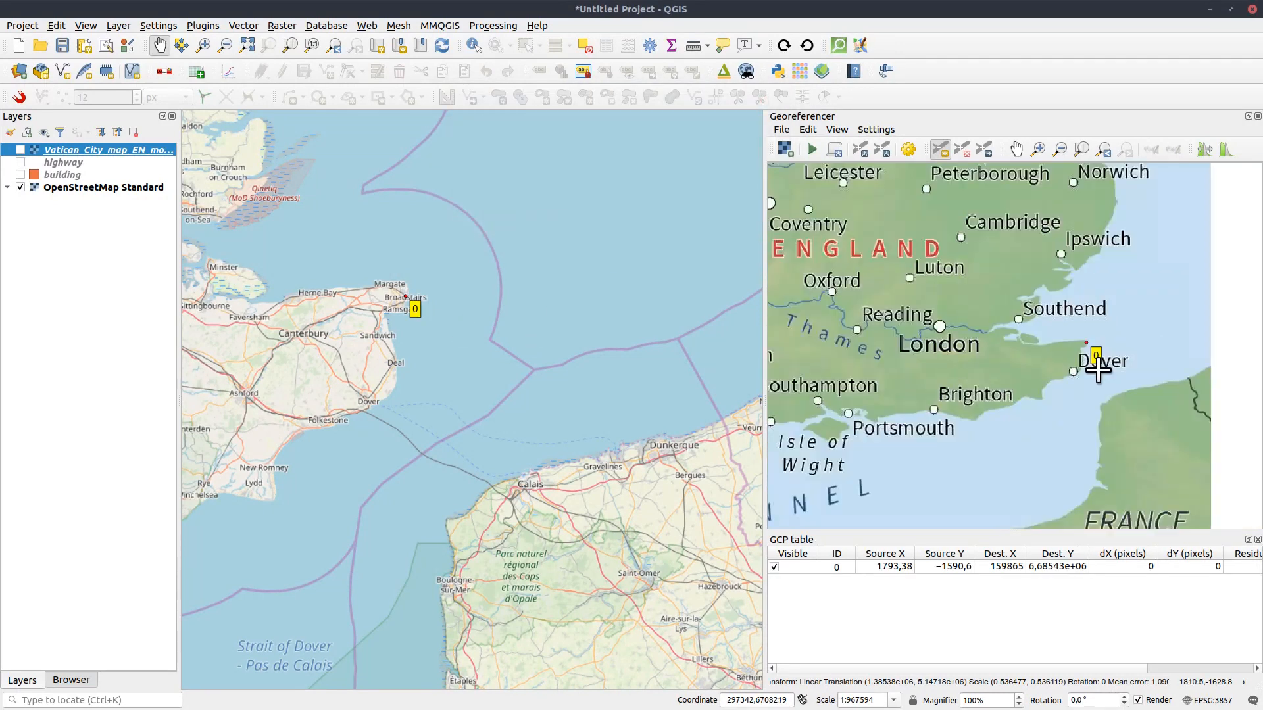
scroll(1040, 313, up, 5)
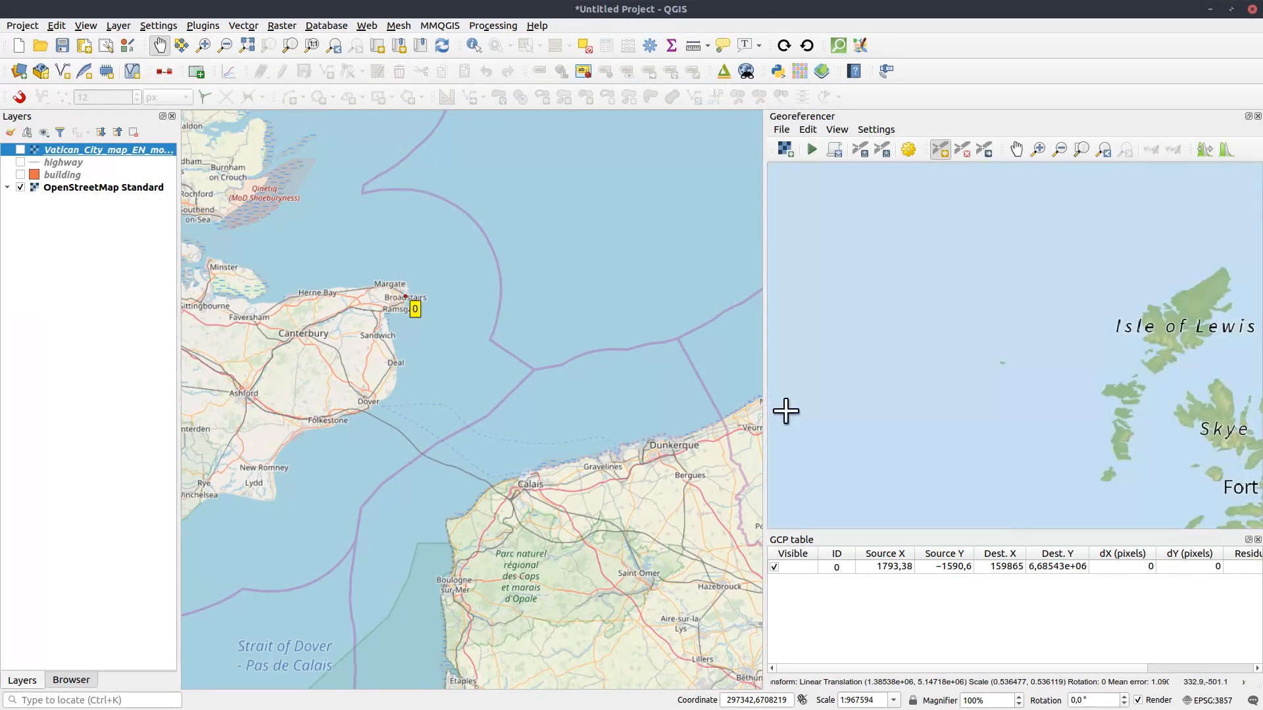
scroll(477, 394, down, 3)
scroll(481, 404, down, 1)
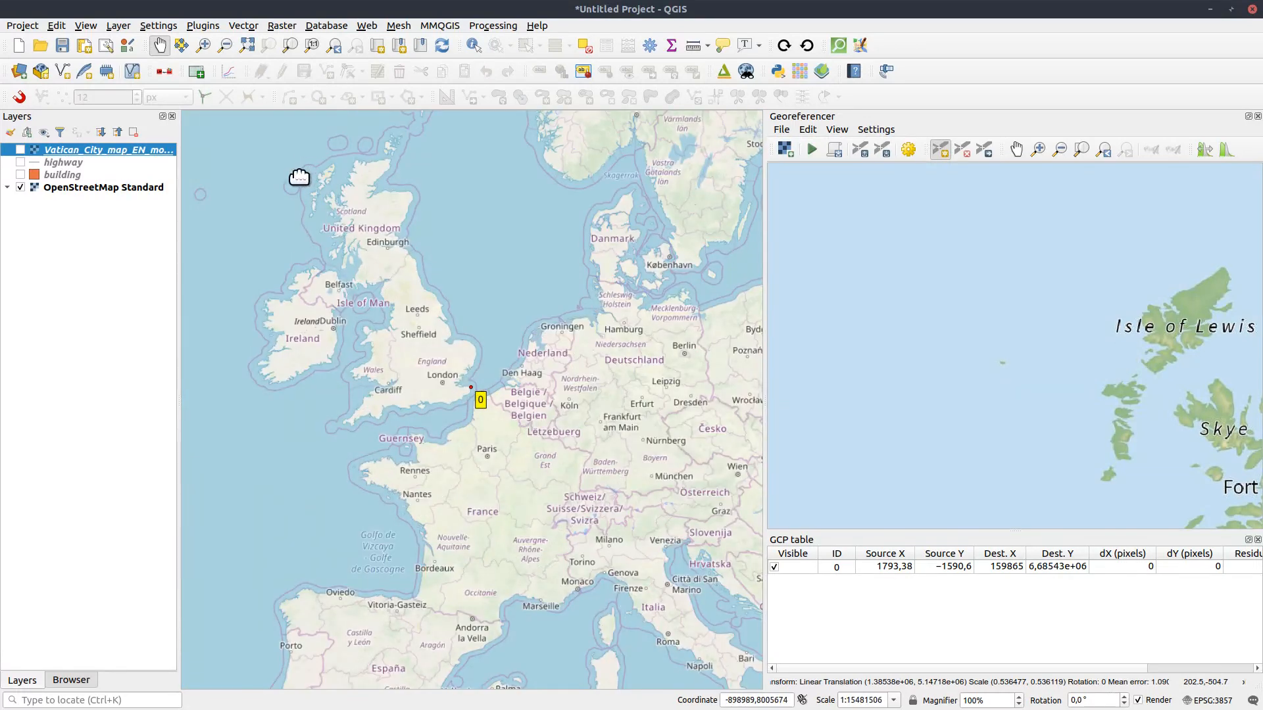
scroll(304, 183, up, 3)
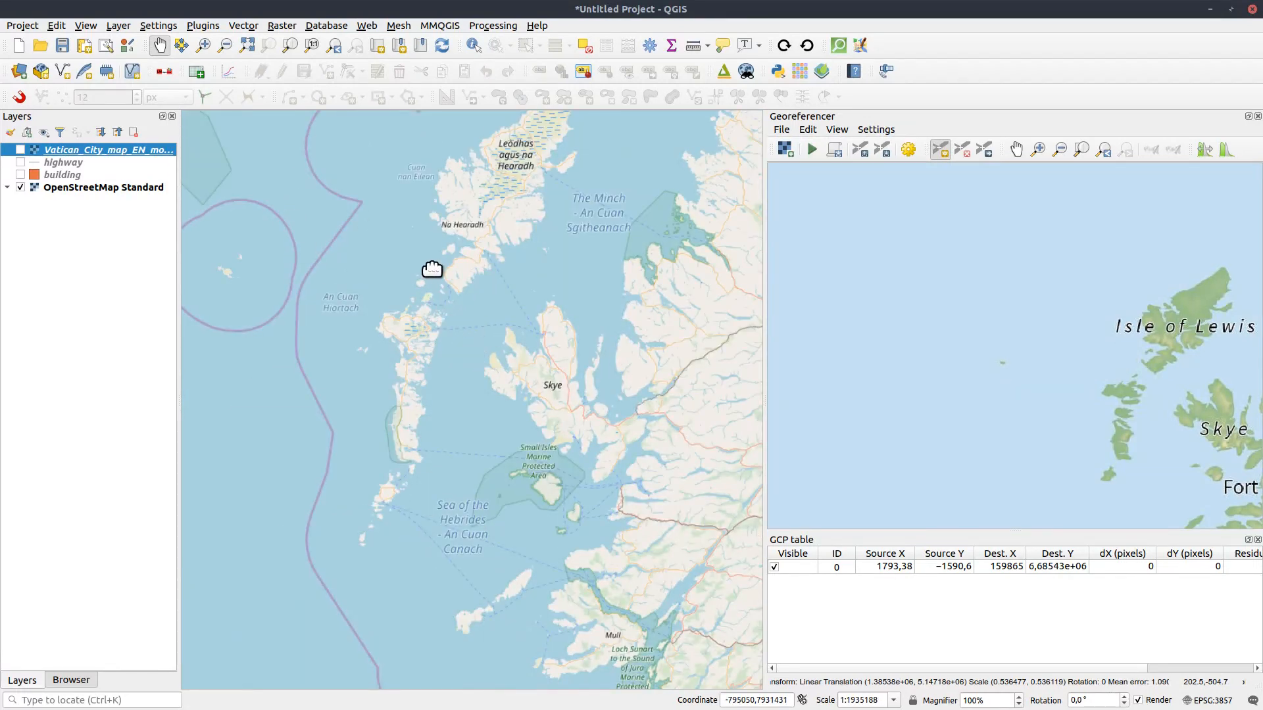
scroll(431, 270, up, 2)
scroll(1147, 343, up, 3)
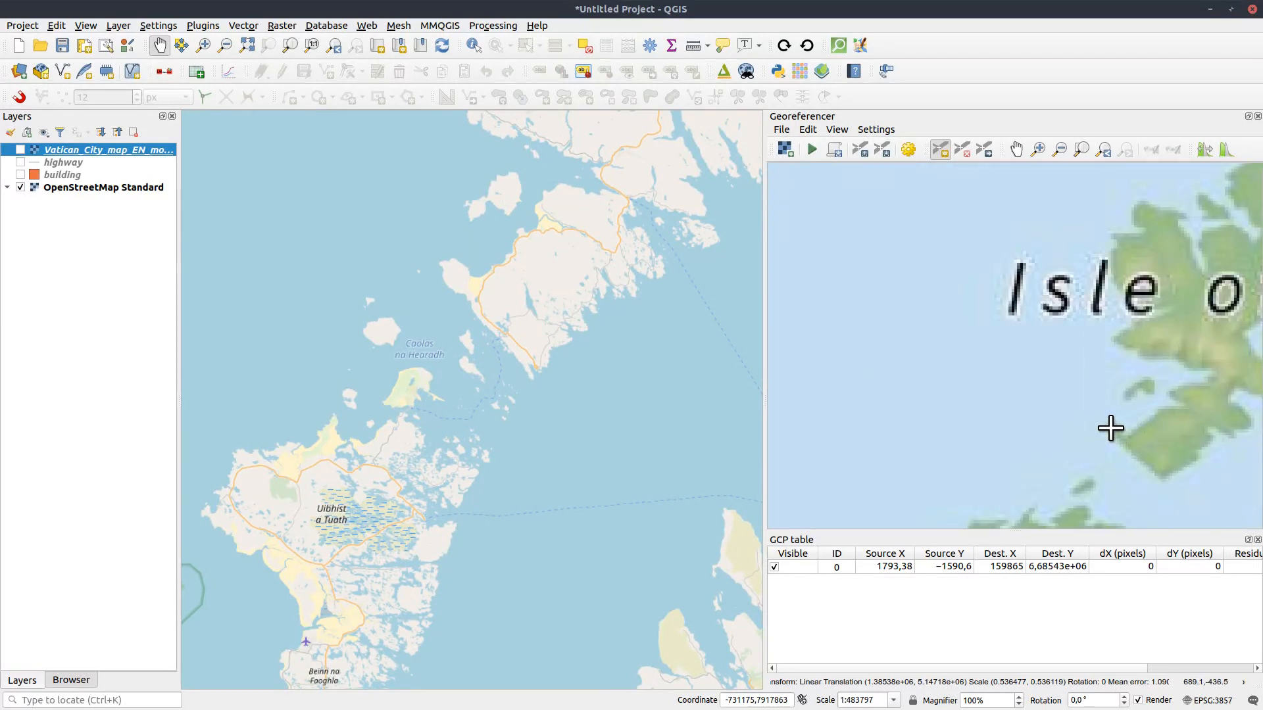
click(1110, 428)
click(617, 227)
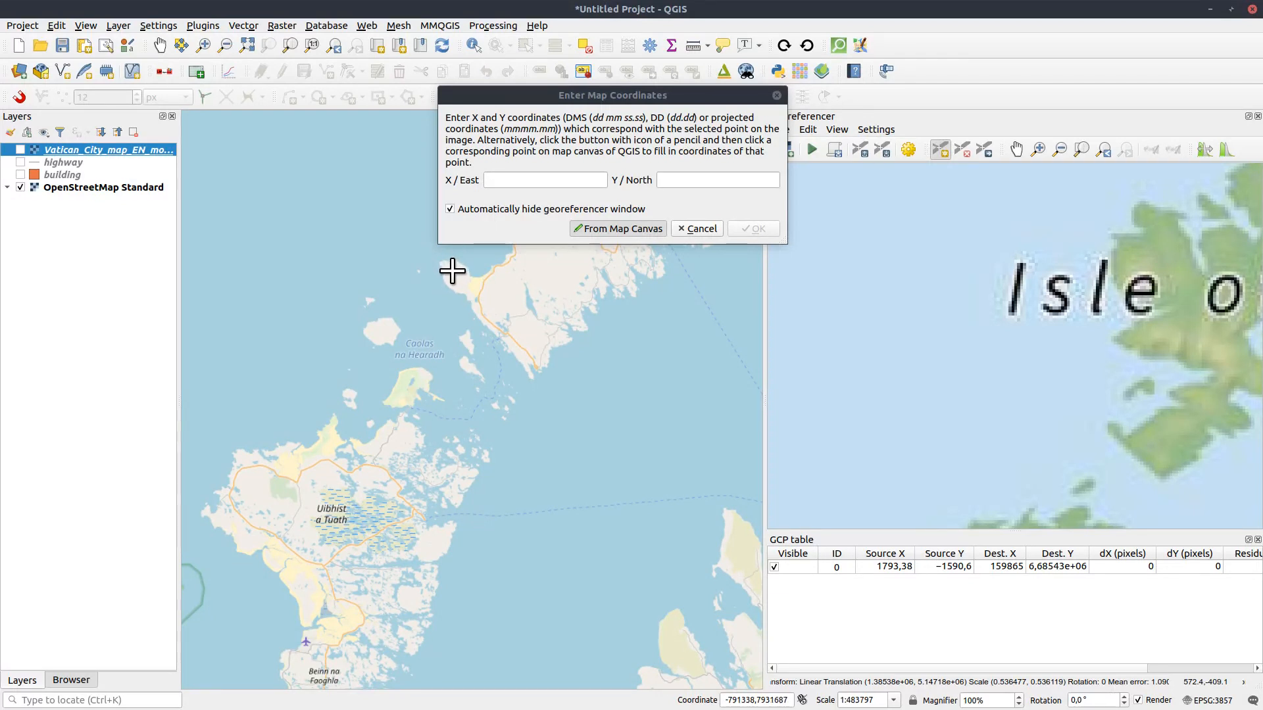
click(452, 270)
click(751, 229)
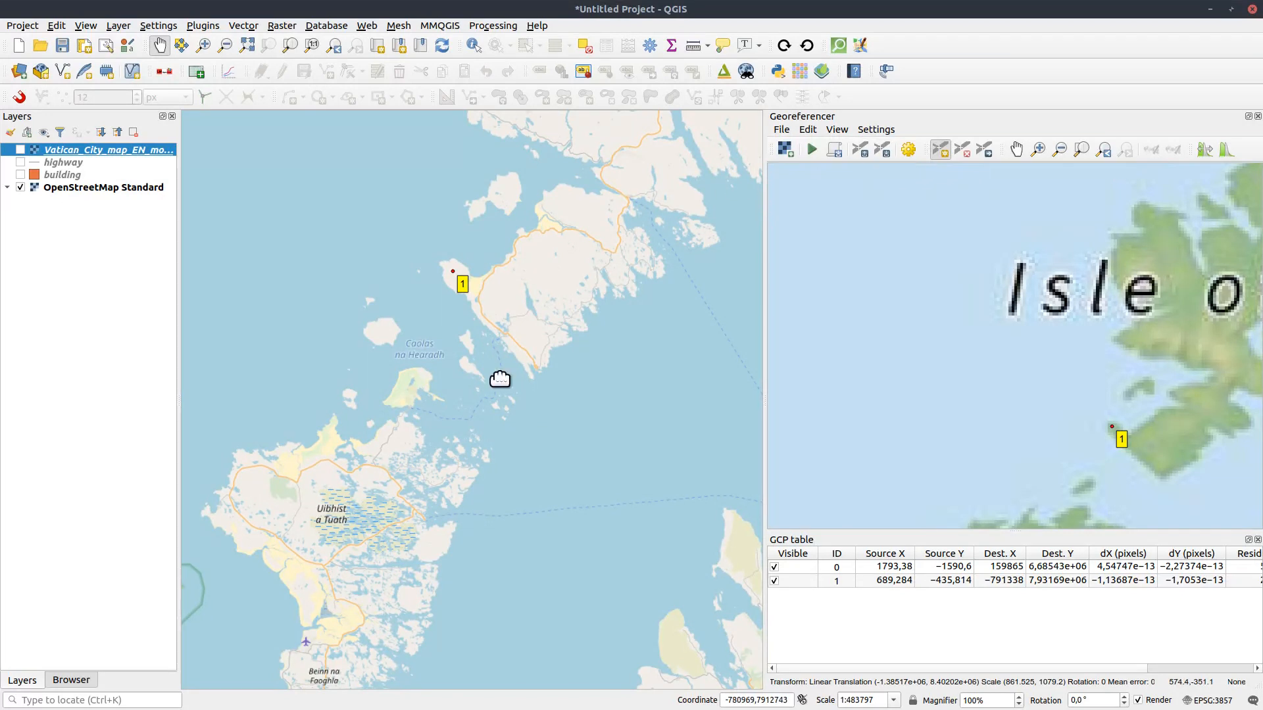
Configure a linear, nearest-neighbour transformation in EPSG:3857 with uk-physical-map-large_modified.tif in the georeference folder as the output raster
scroll(490, 394, down, 2)
scroll(822, 354, down, 5)
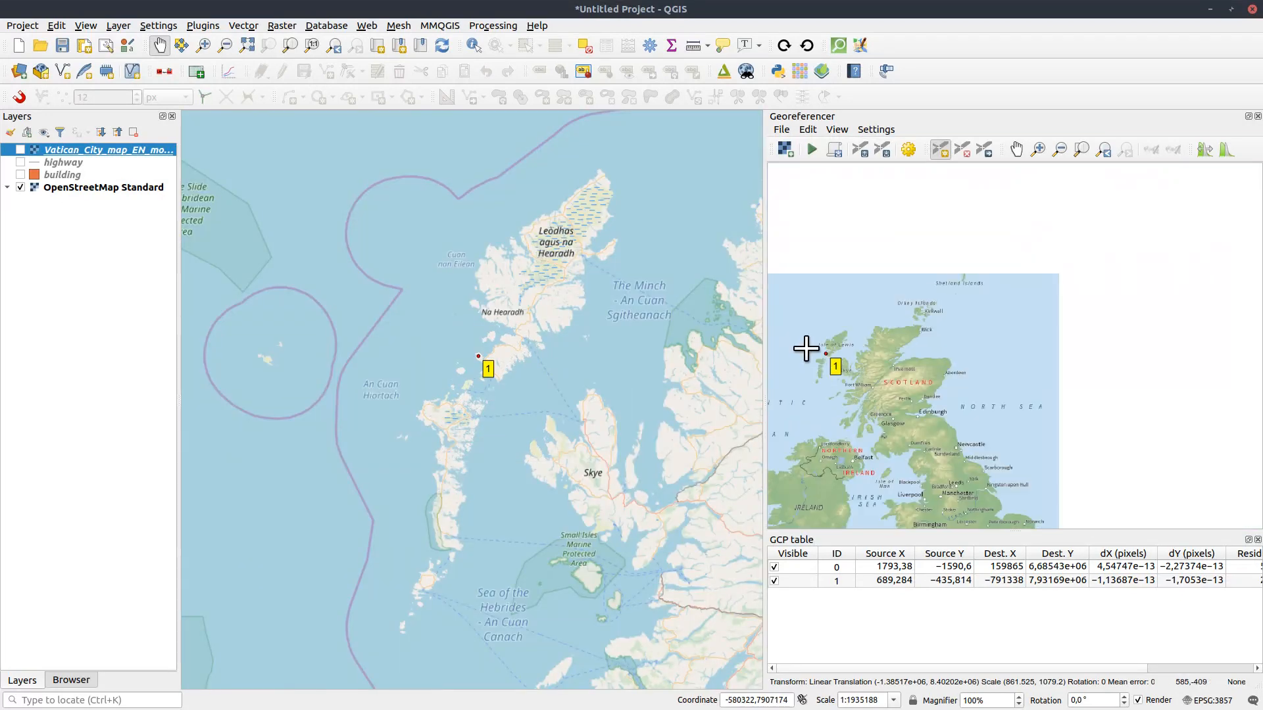
drag(914, 388, 1001, 294)
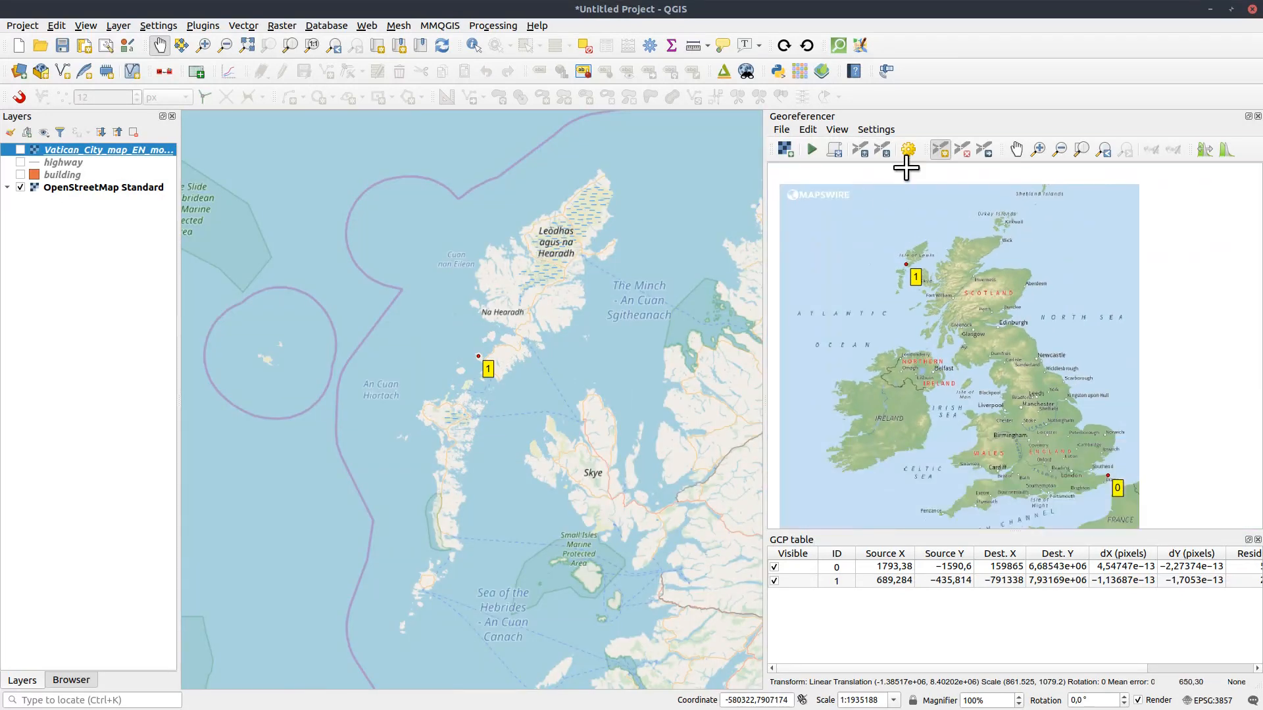
click(905, 146)
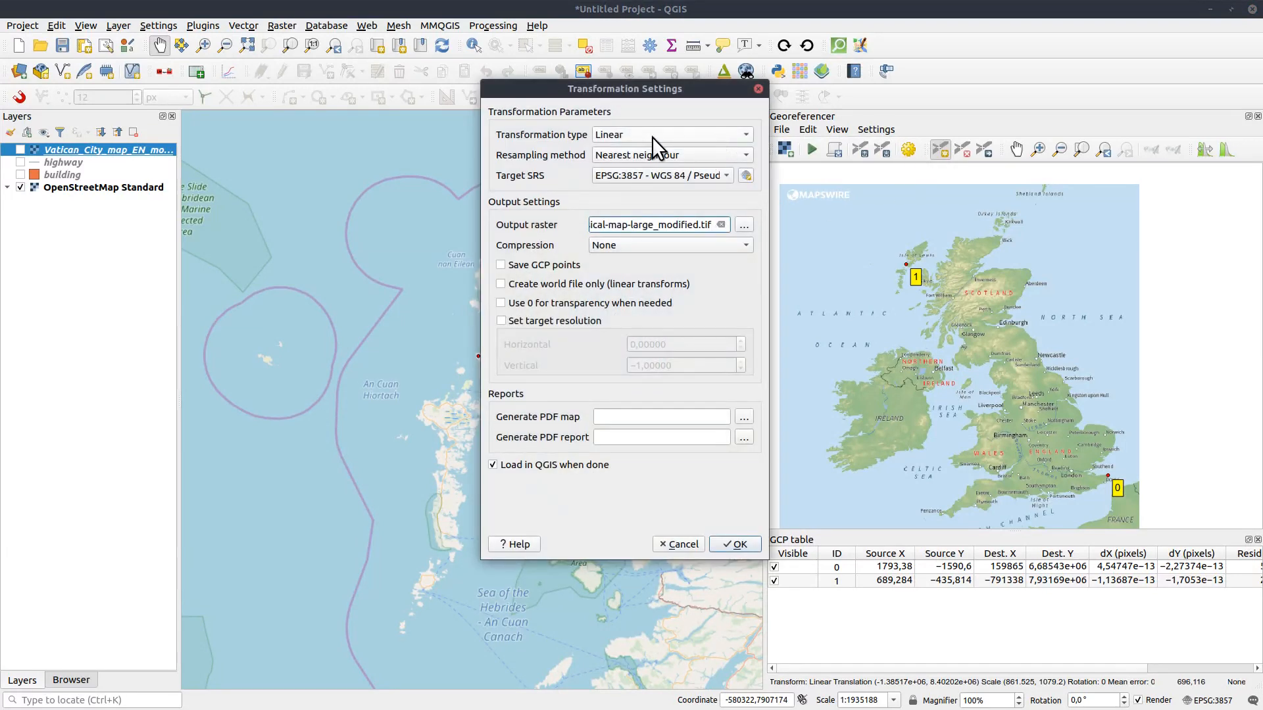
click(743, 224)
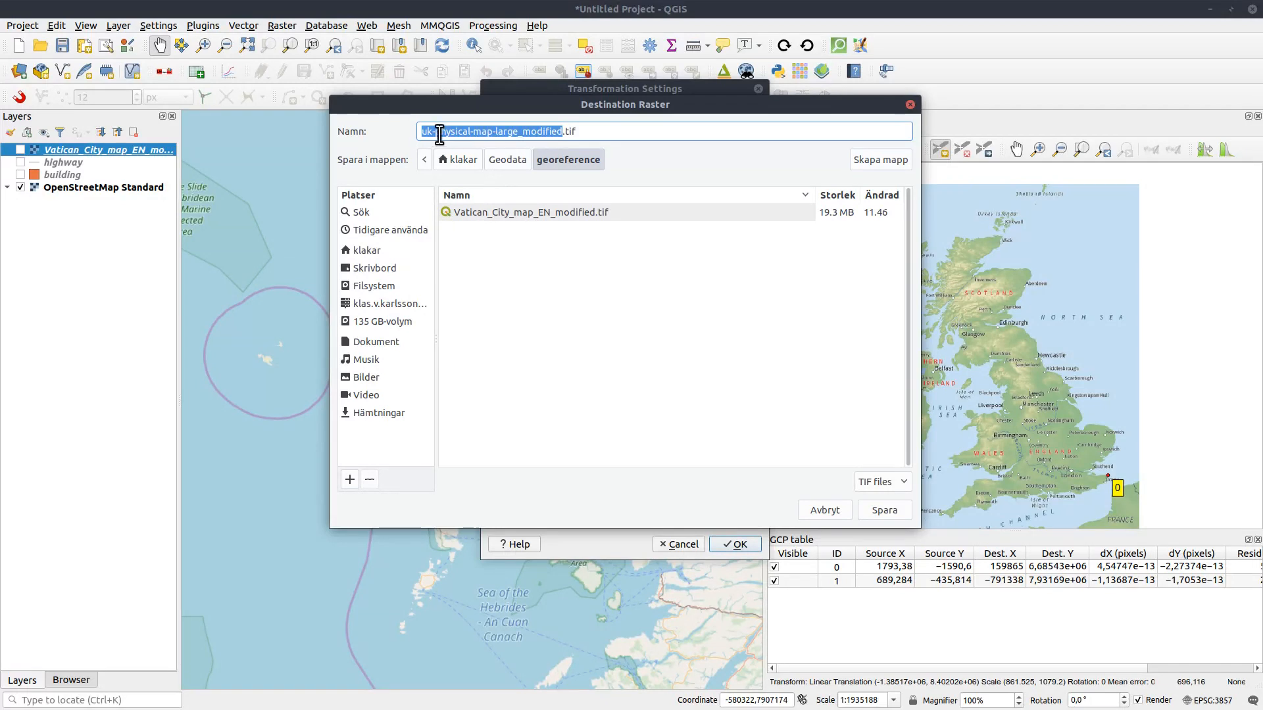
click(882, 510)
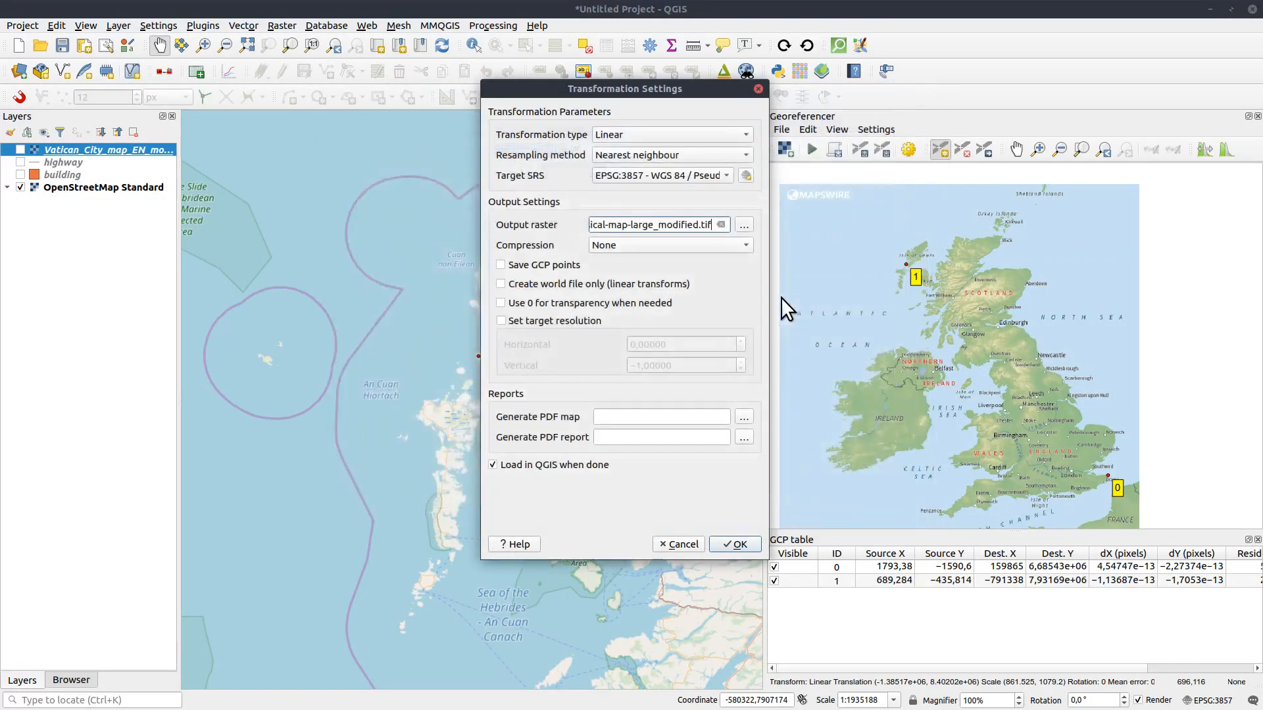
click(754, 544)
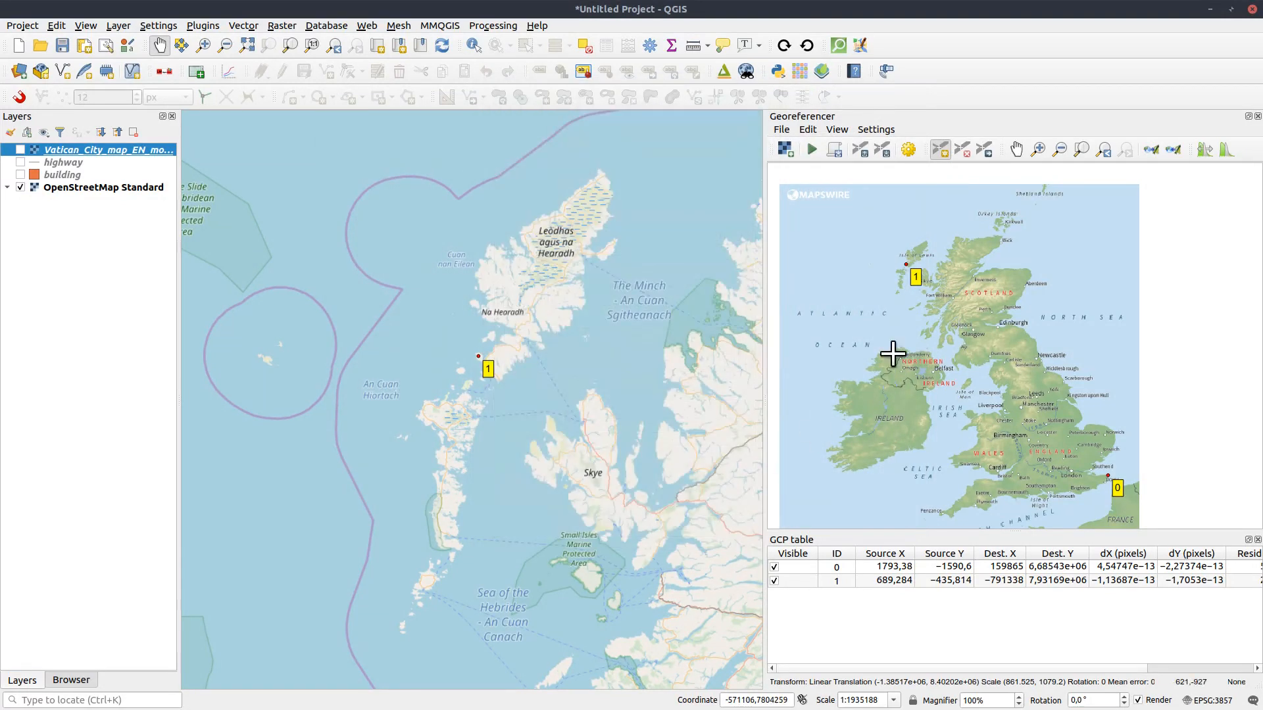
Link the georeferencer and QGIS map views in both directions and try the synchronised view over Scotland
click(1154, 152)
click(1171, 151)
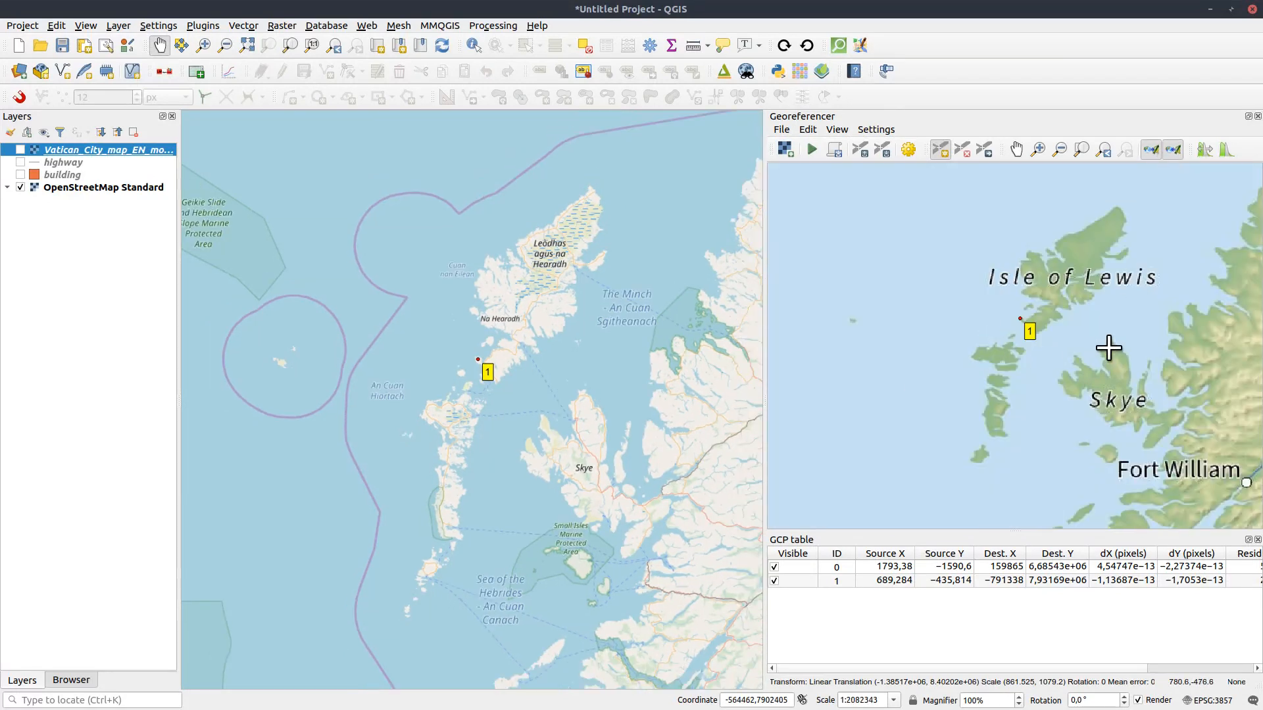
scroll(1108, 346, up, 1)
scroll(1078, 347, down, 2)
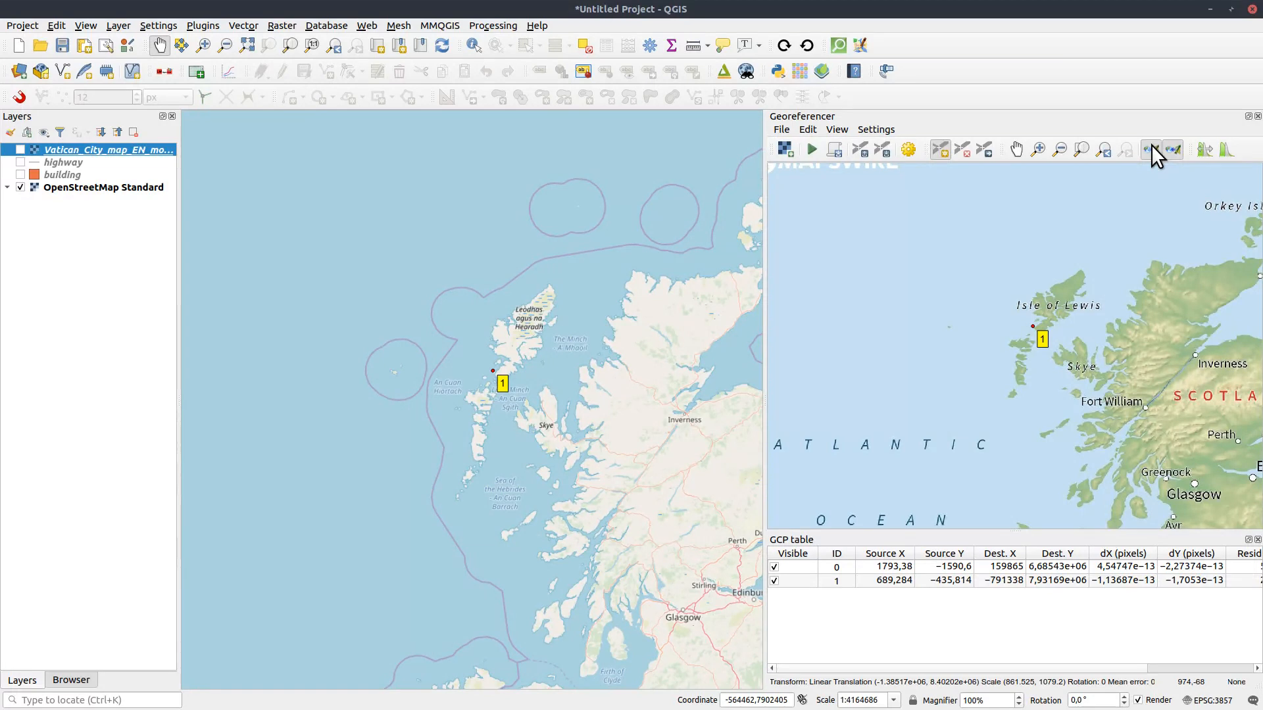
drag(991, 366, 880, 372)
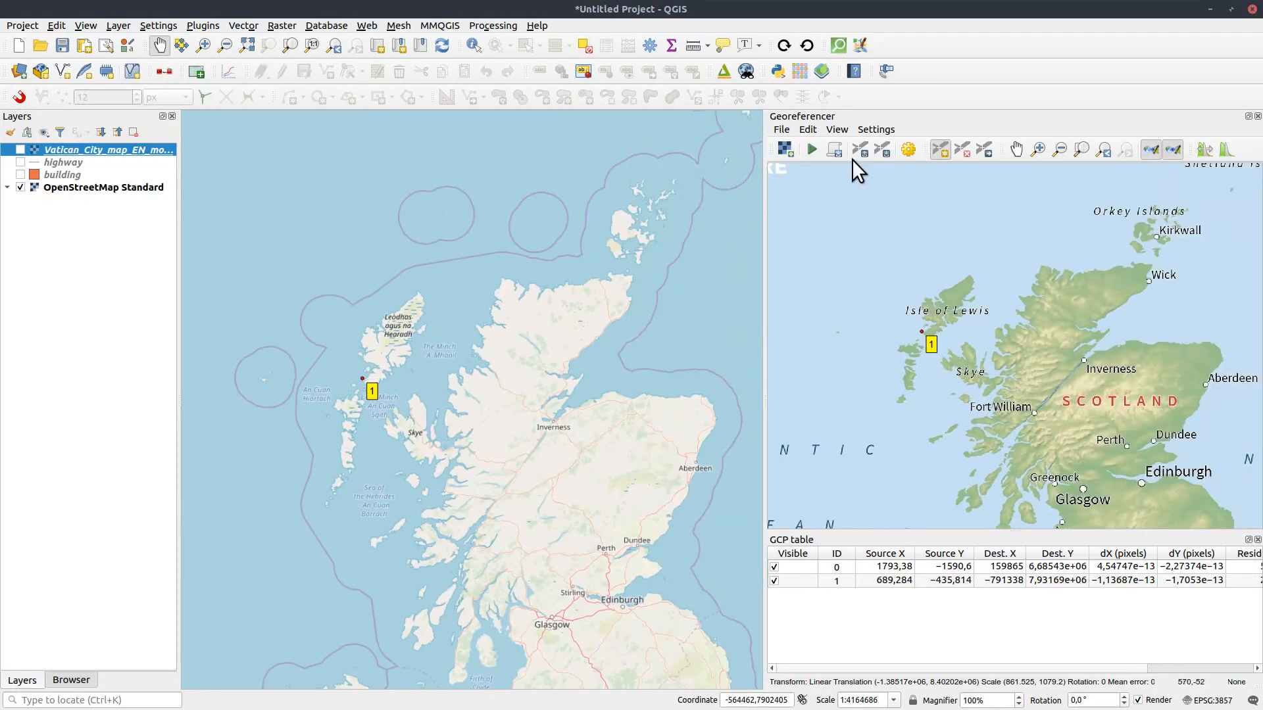
Run the georeferencing of the UK physical map so the output raster loads into the project
click(810, 148)
scroll(395, 342, up, 1)
scroll(394, 342, down, 4)
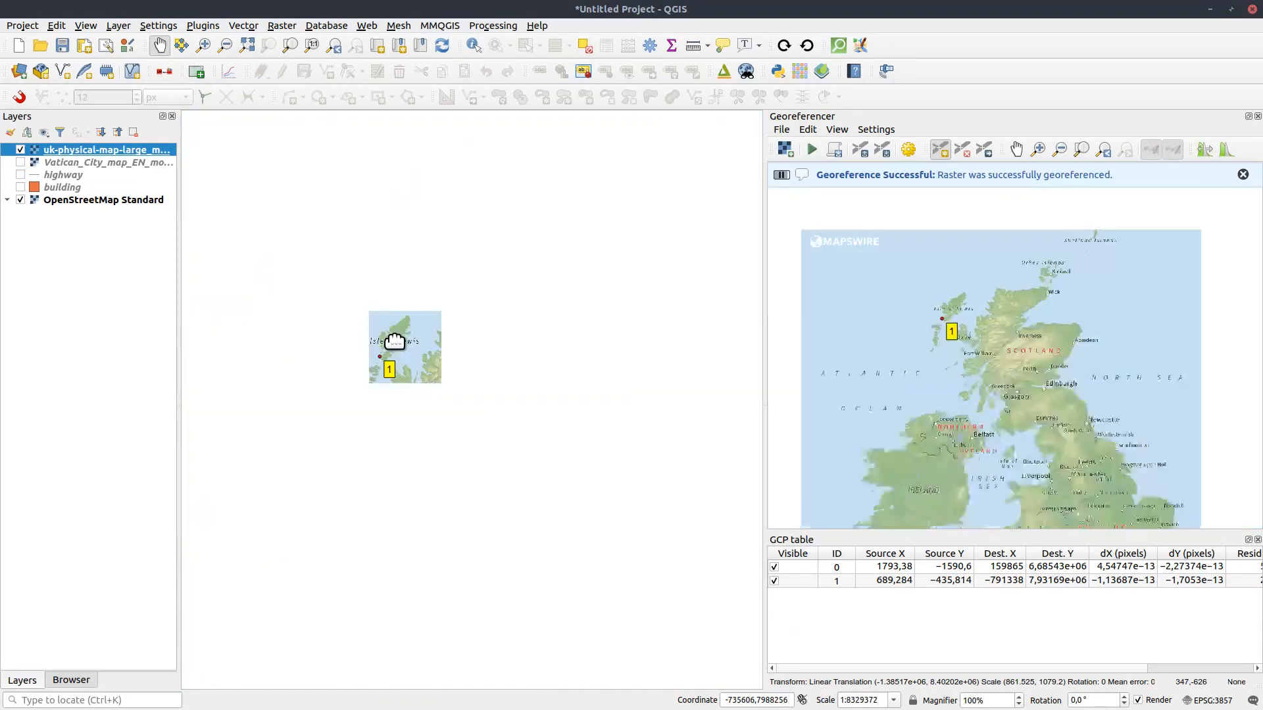
Set the georeferenced UK layer's global opacity to 57.3 % and check its fit with OpenStreetMap along the Cornwall coast
double_click(100, 149)
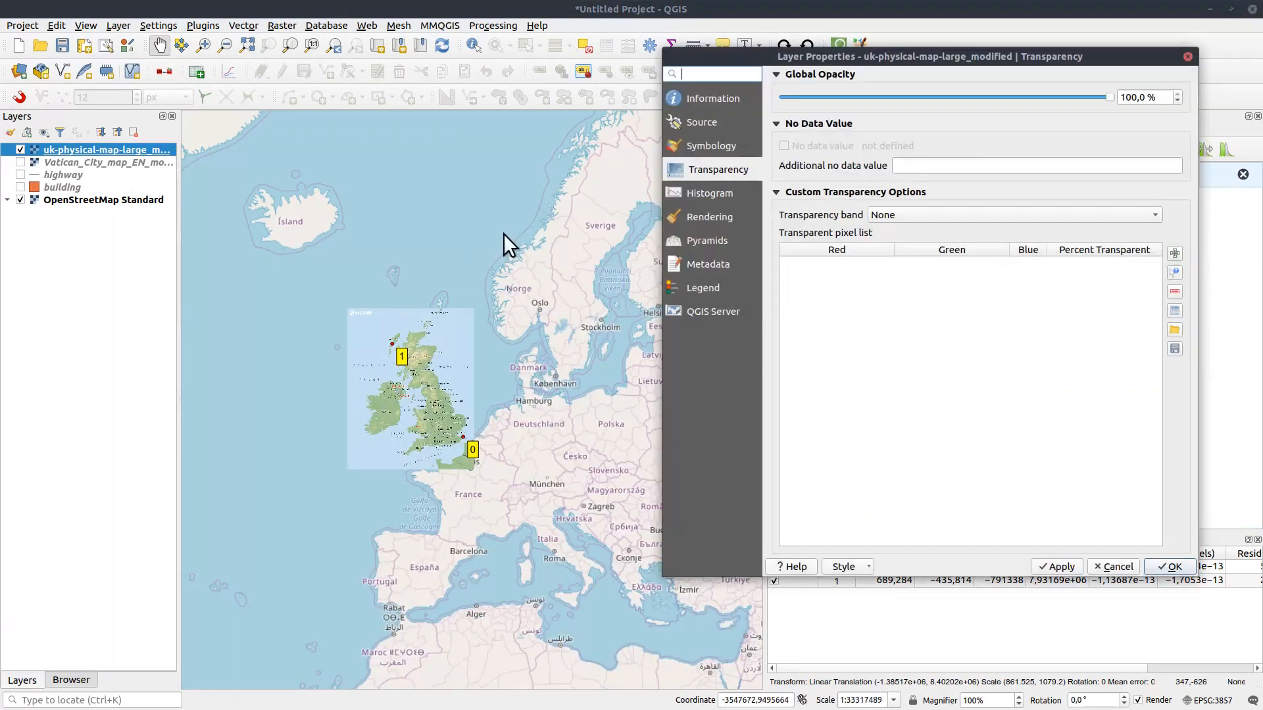
drag(1109, 97, 970, 97)
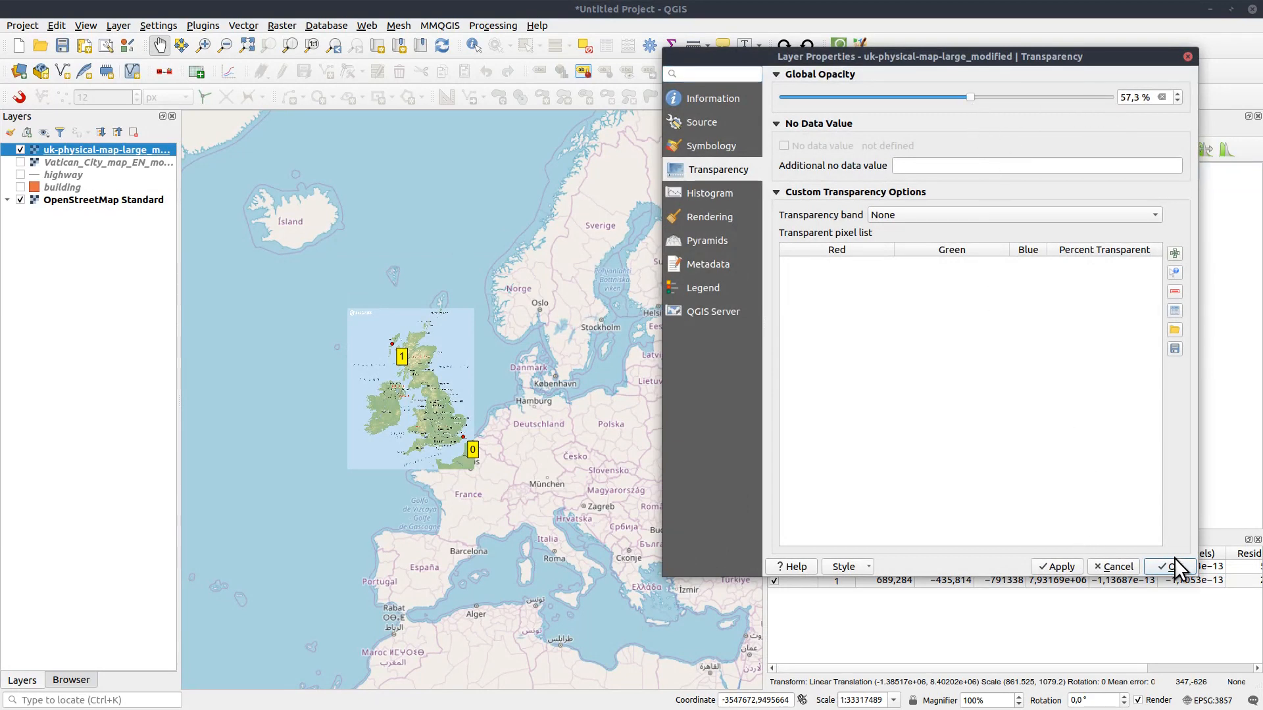
click(1177, 567)
scroll(421, 435, up, 2)
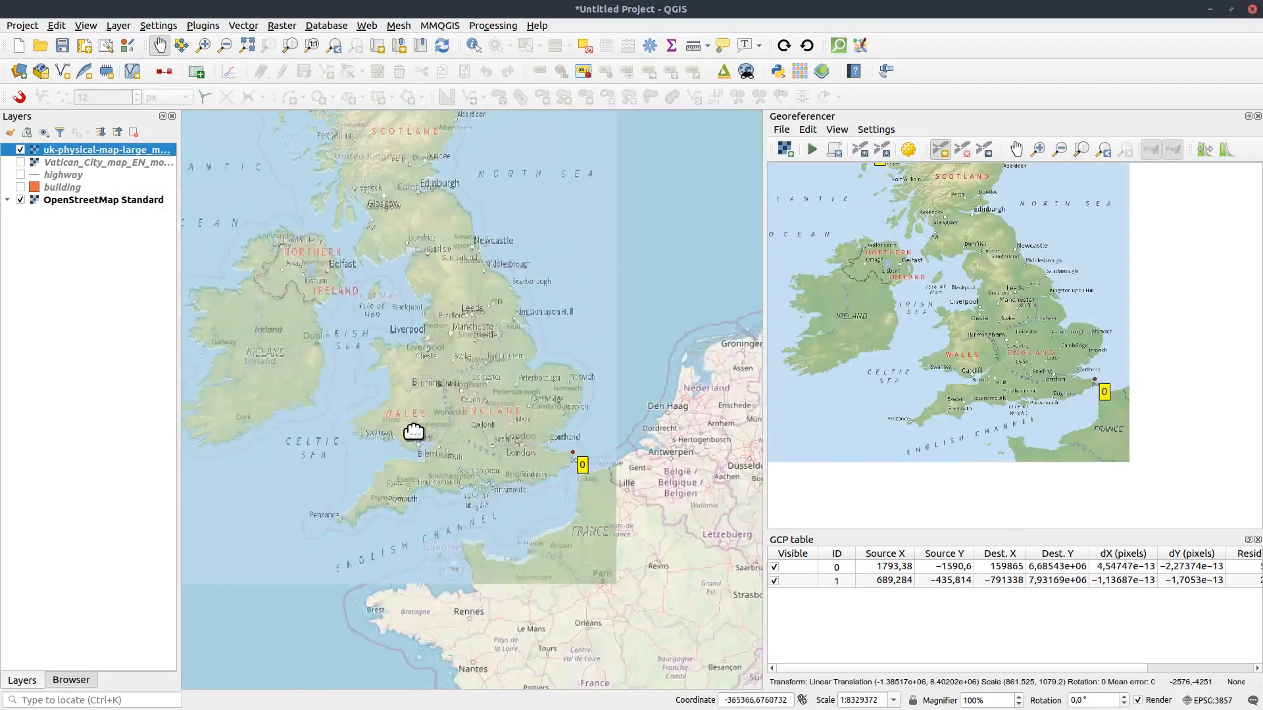
scroll(413, 432, up, 1)
drag(271, 577, 397, 473)
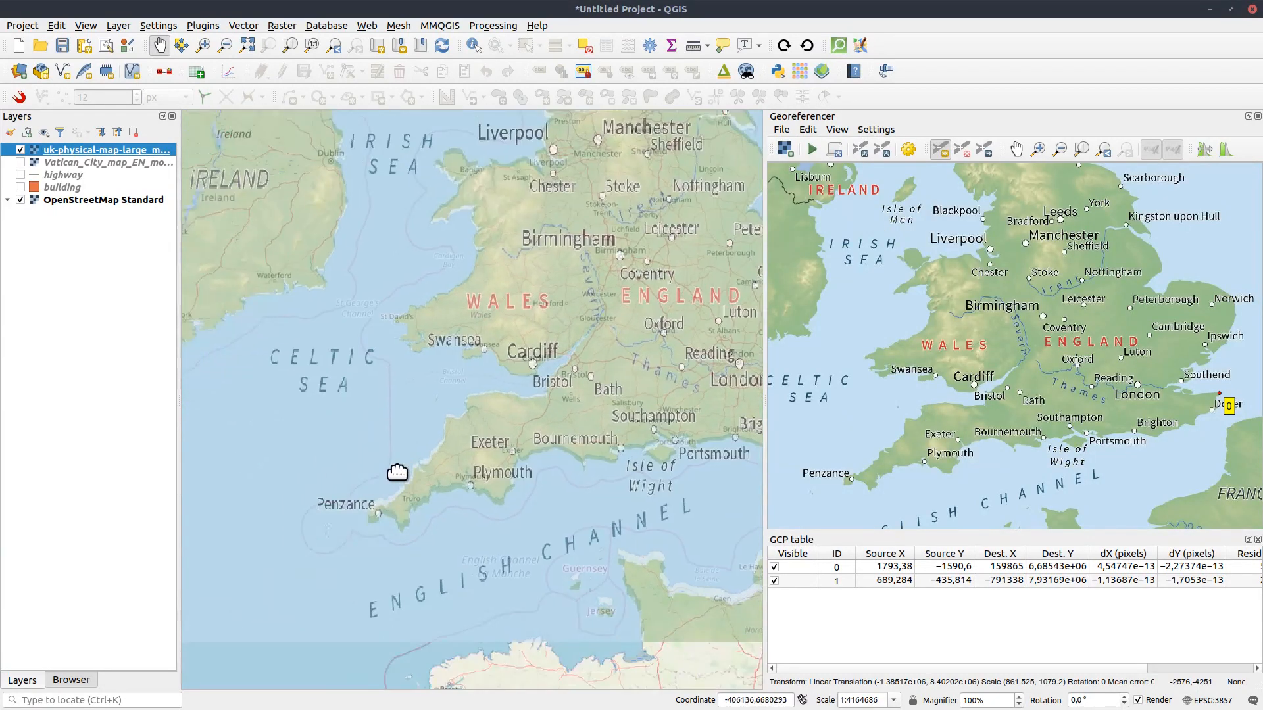
scroll(407, 460, up, 1)
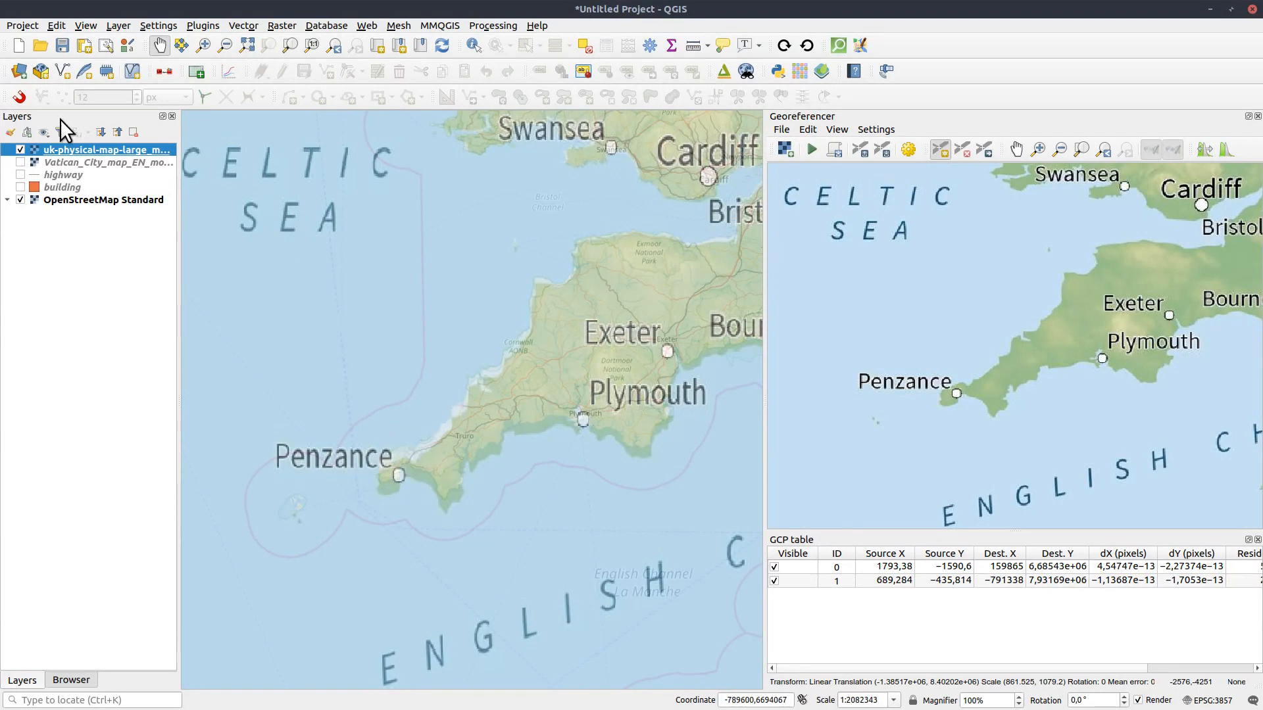
Remove the georeferenced uk-physical-map-large_modified layer from the project
right_click(65, 148)
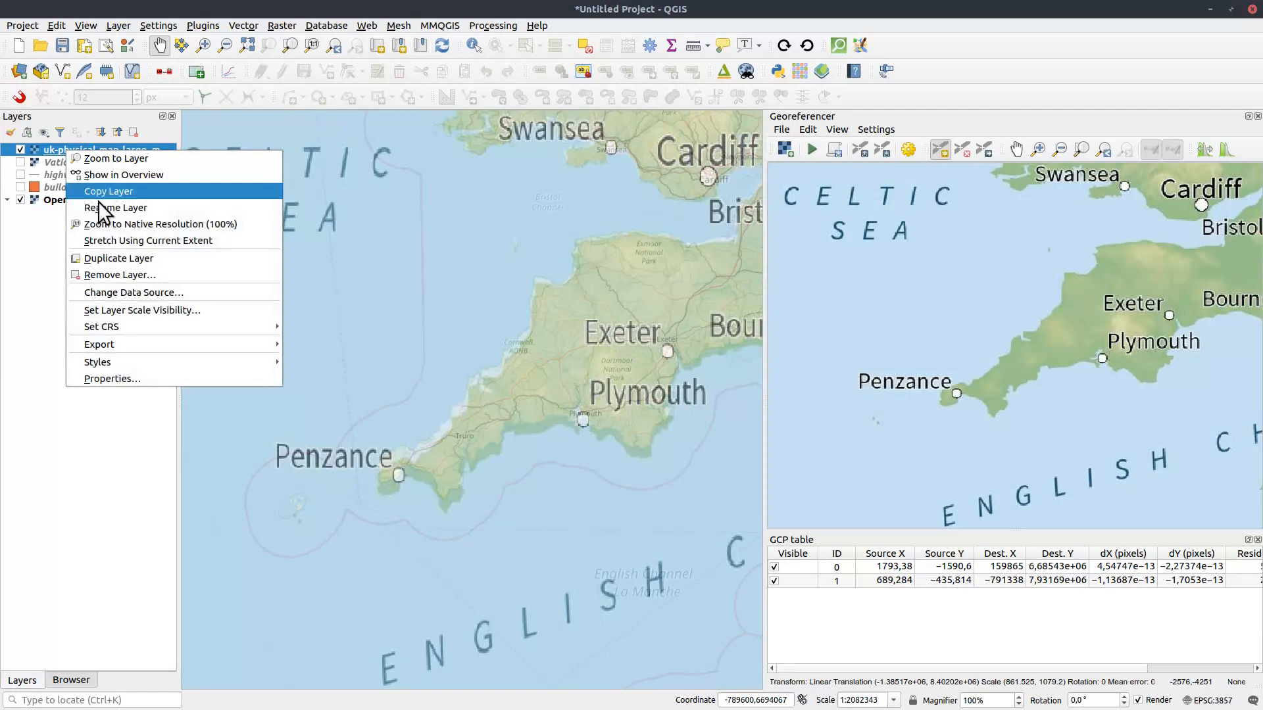
click(130, 276)
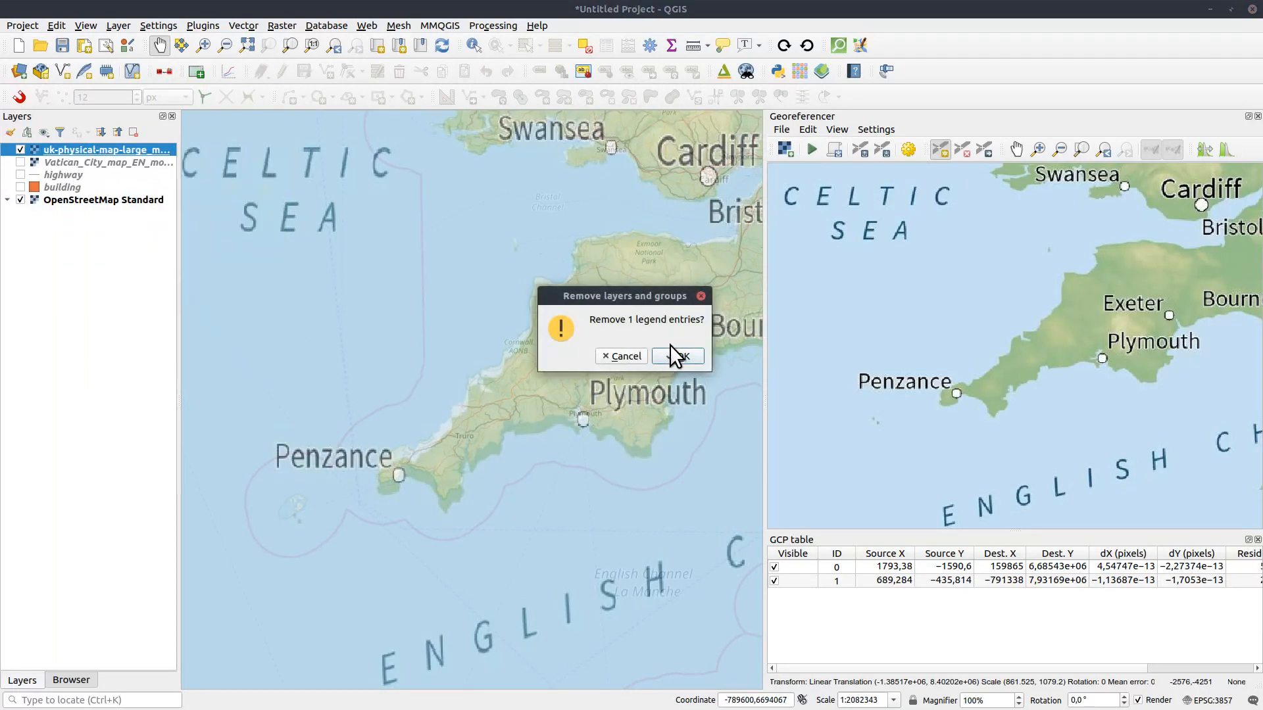
click(674, 356)
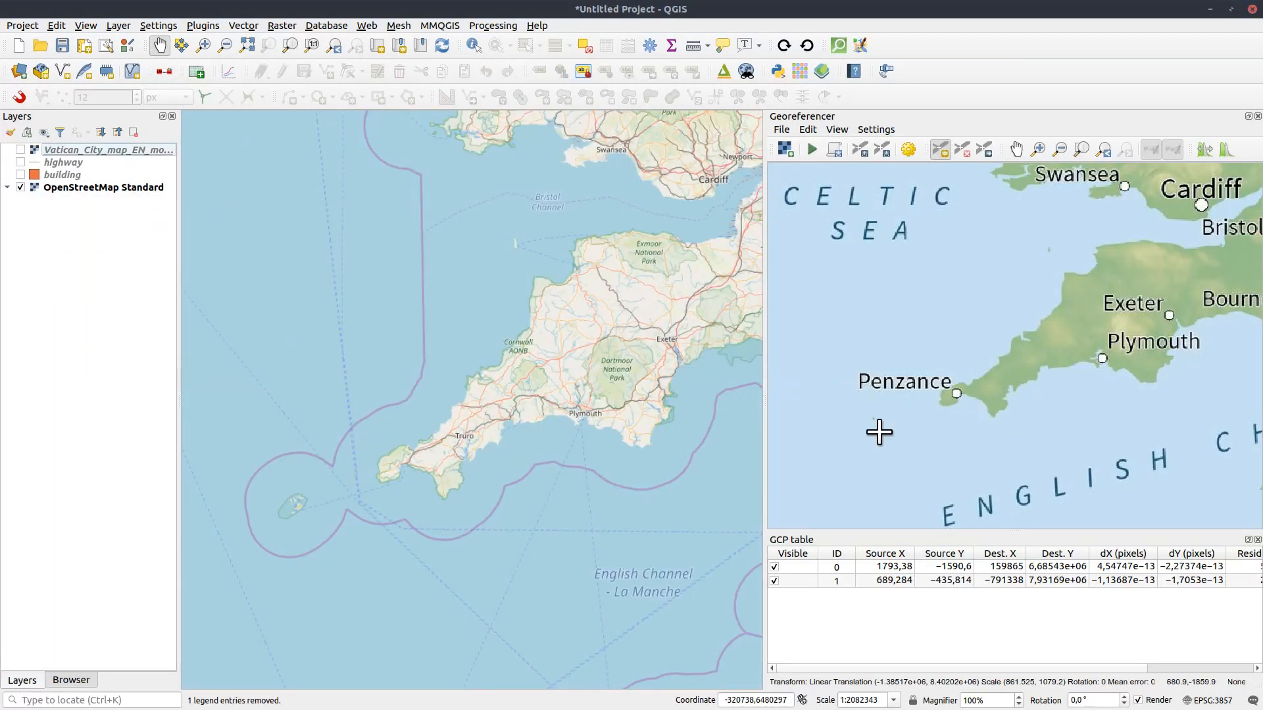
Add a control point on Cornwall's north coast headland between Hayle and Redruth, taking its coordinates from the matching OpenStreetMap location
scroll(961, 379, up, 5)
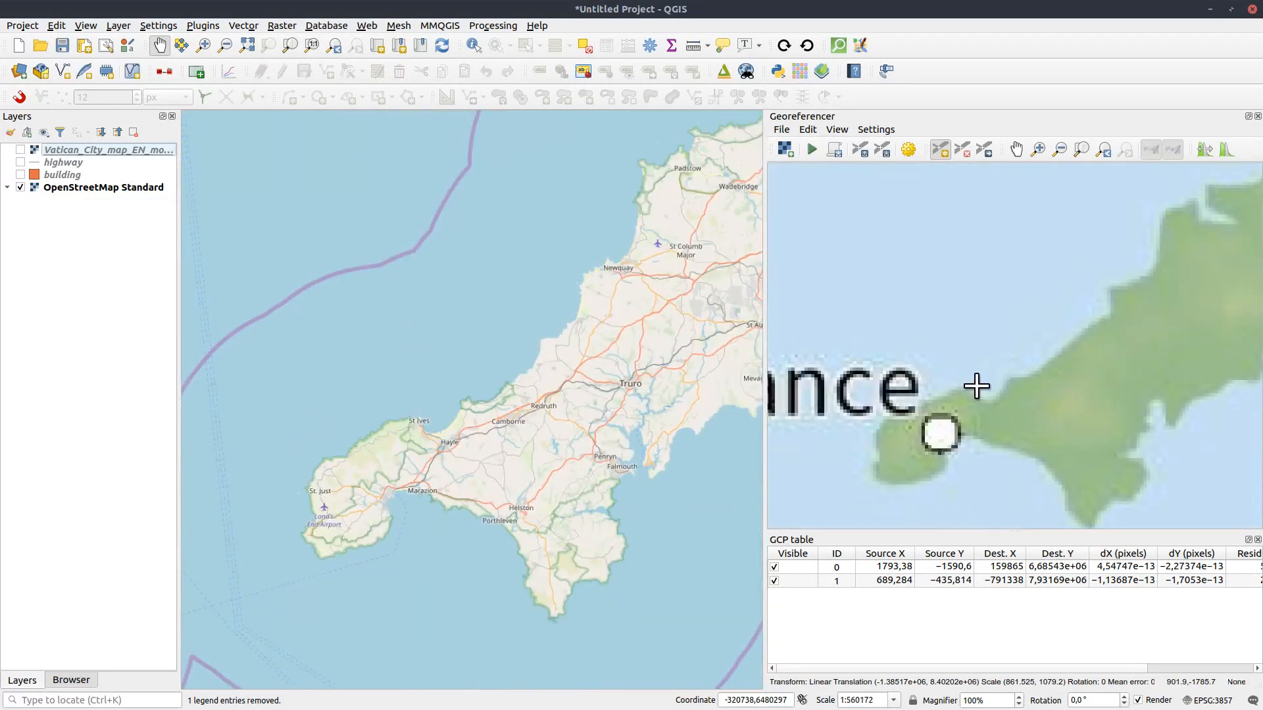
click(1011, 378)
click(615, 229)
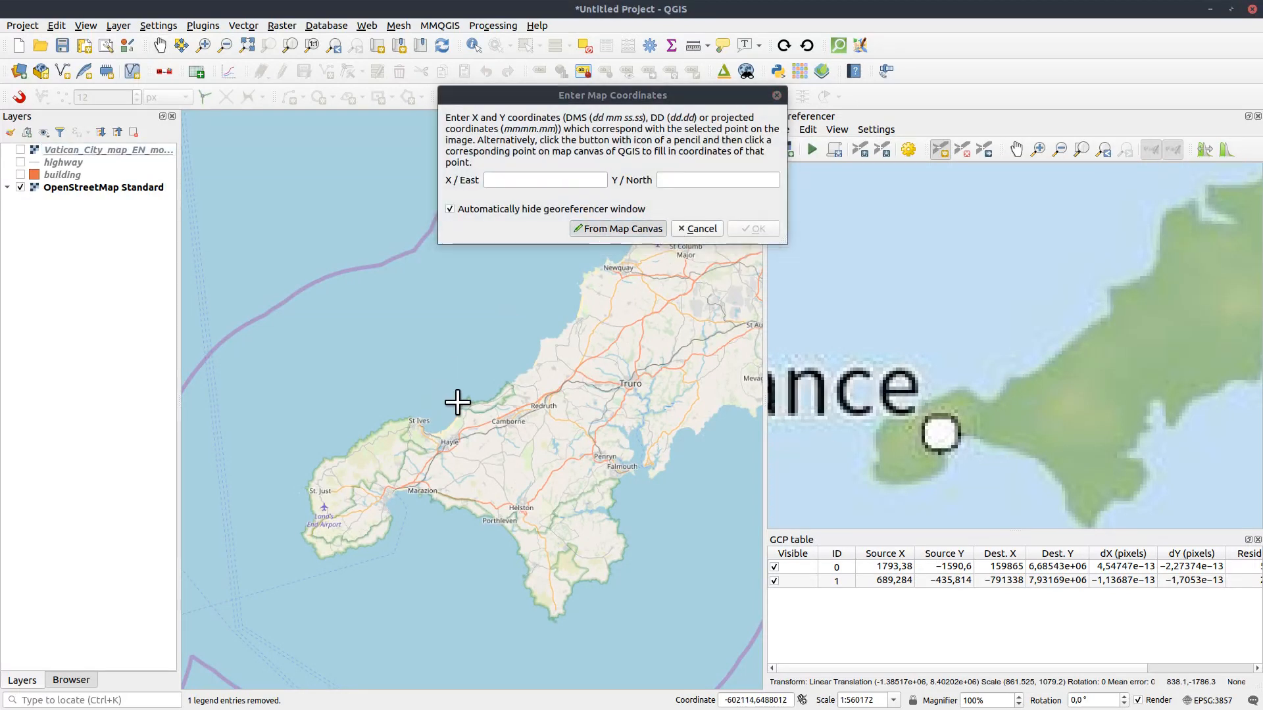
click(465, 402)
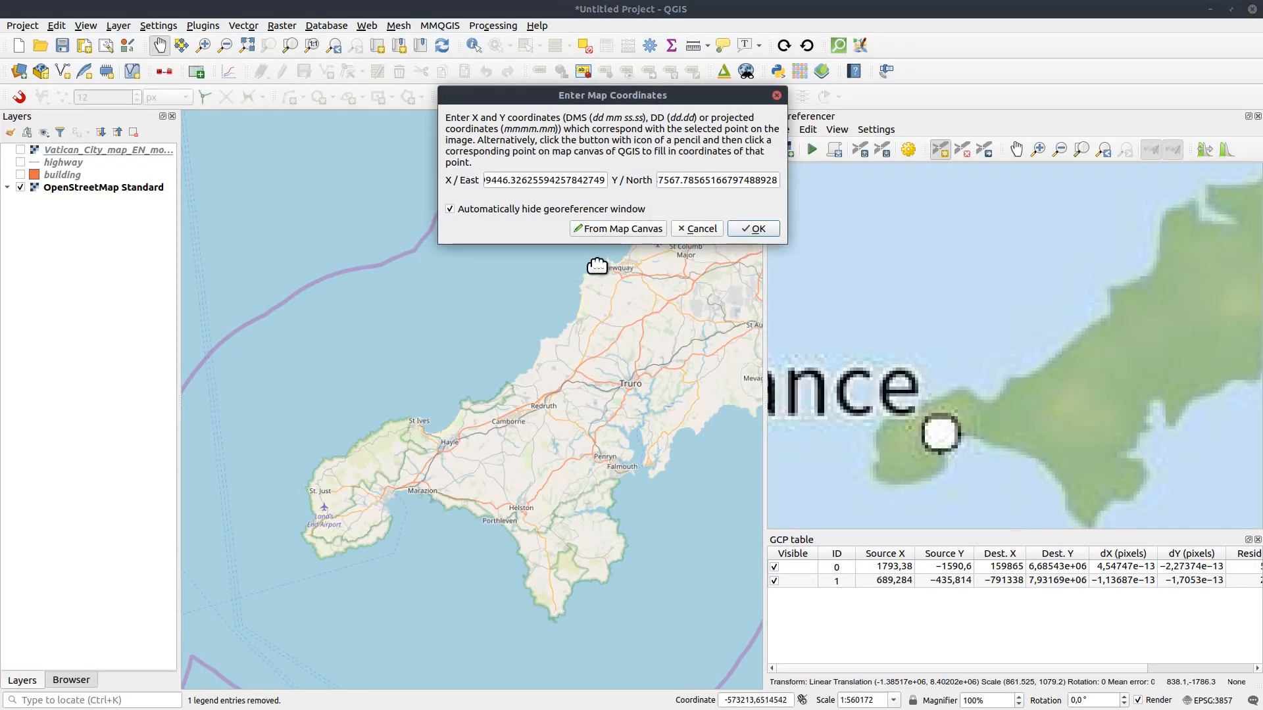
click(743, 230)
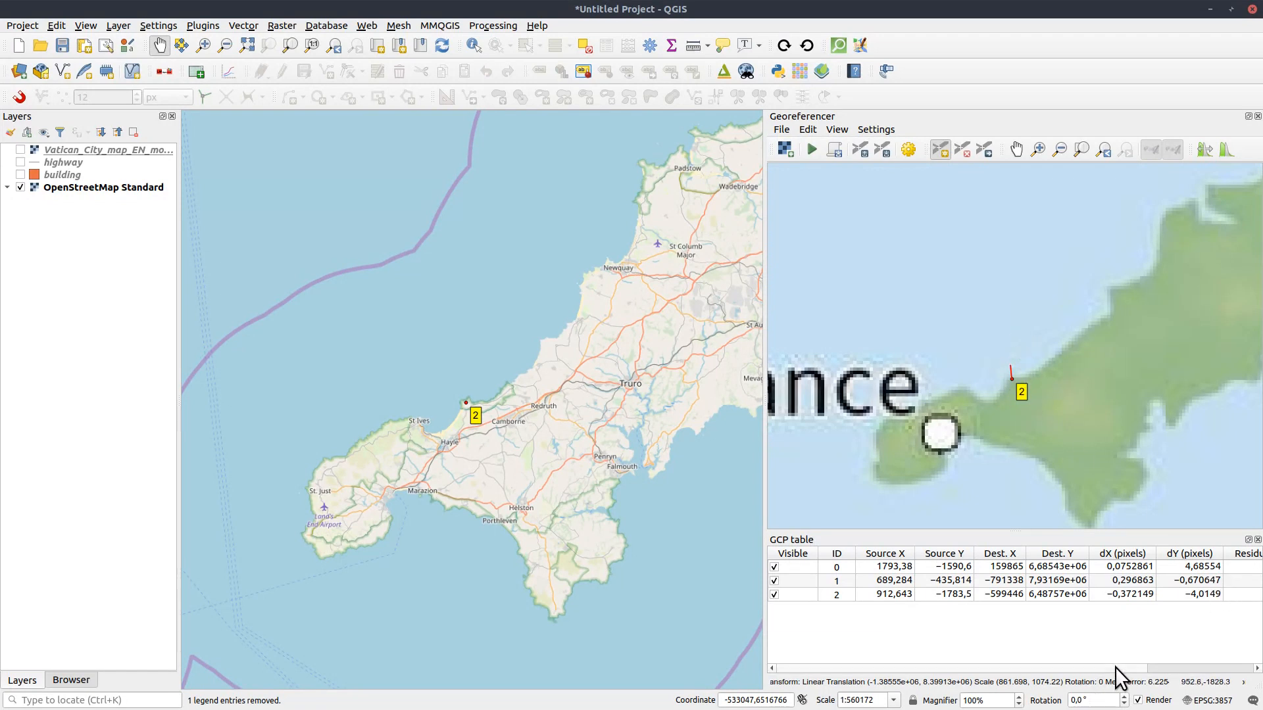
Examine the residuals in the GCP table and the placement of the control points, including the one north of Dover
drag(1115, 666, 1209, 664)
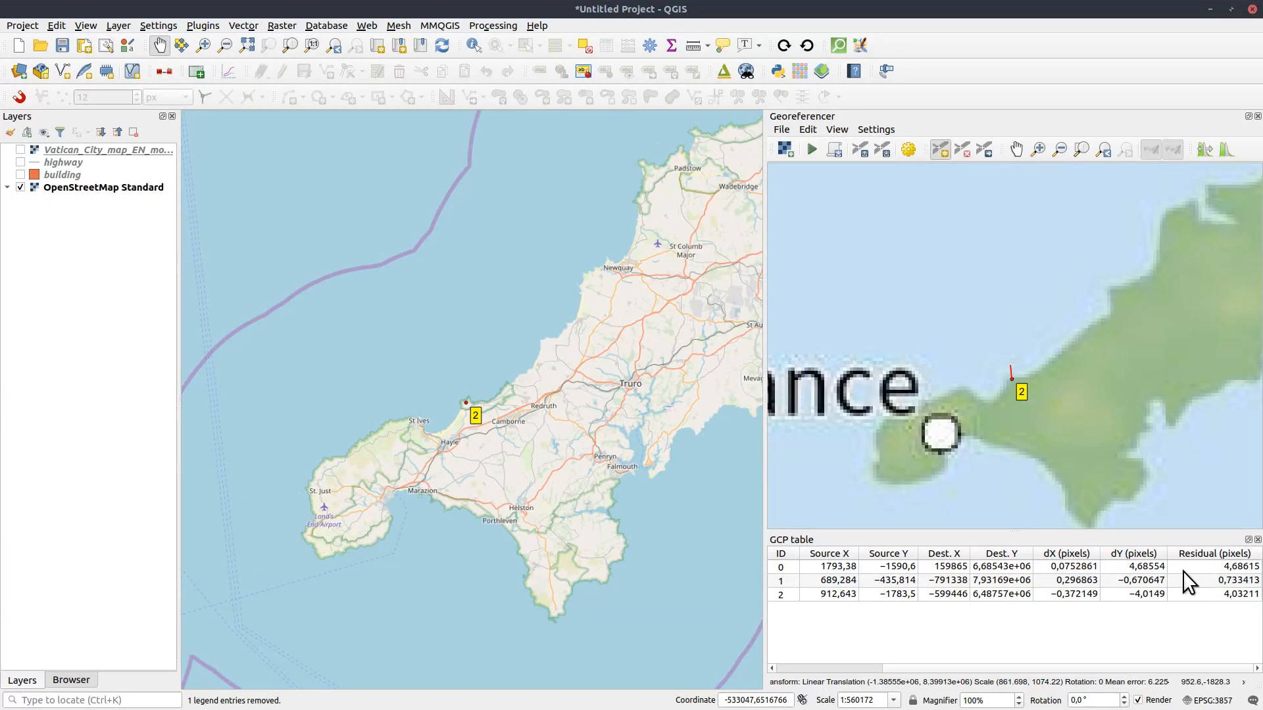
scroll(918, 398, up, 2)
scroll(930, 400, down, 8)
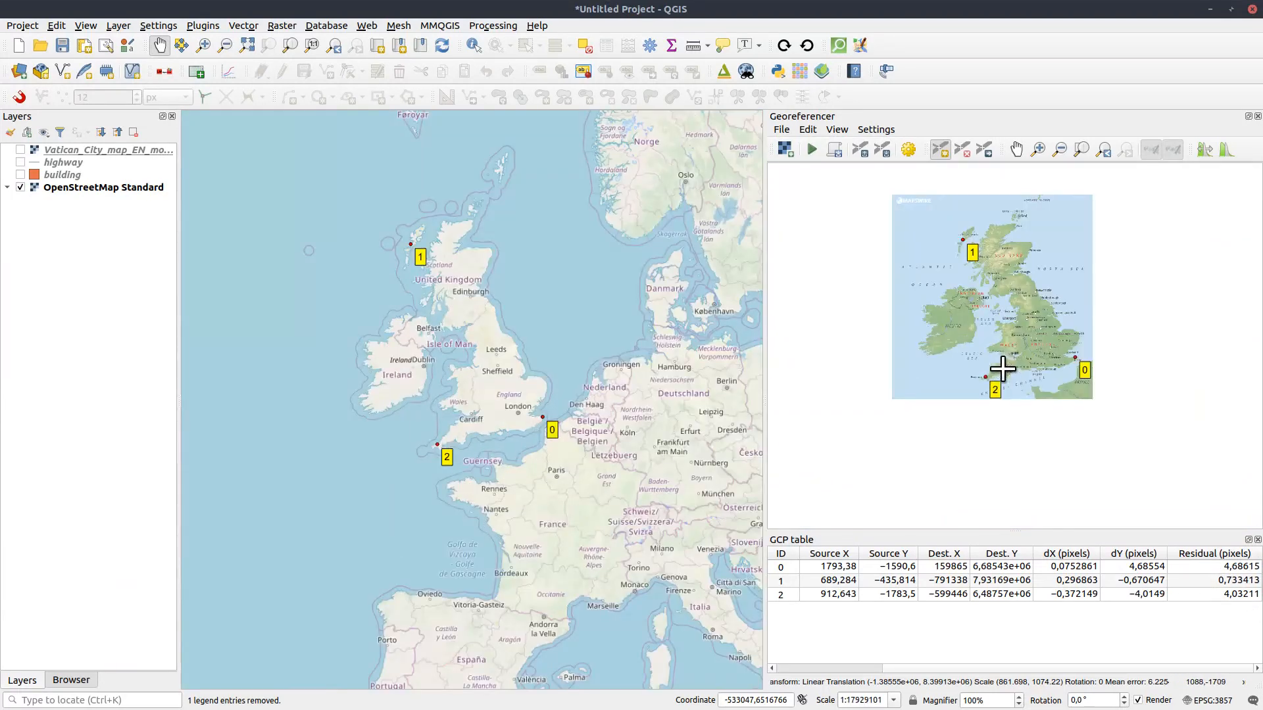
scroll(1039, 303, up, 1)
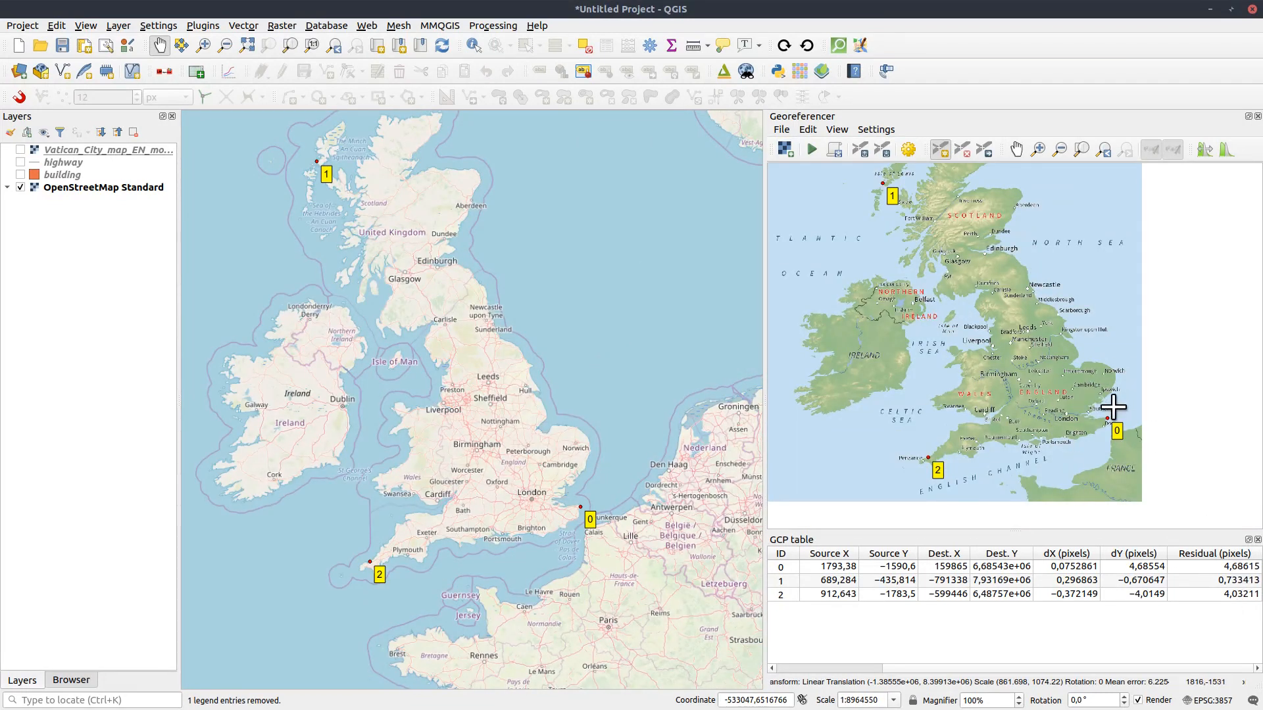
scroll(1119, 409, down, 2)
scroll(1122, 416, up, 6)
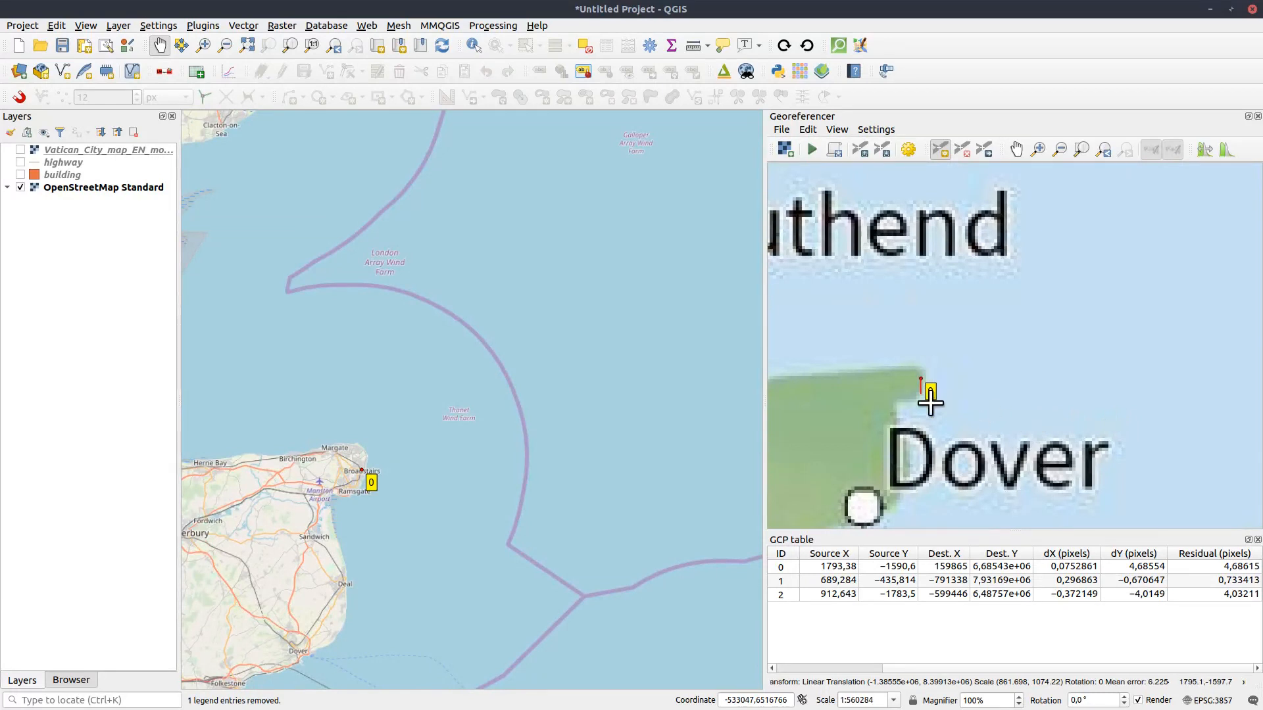
scroll(916, 381, down, 5)
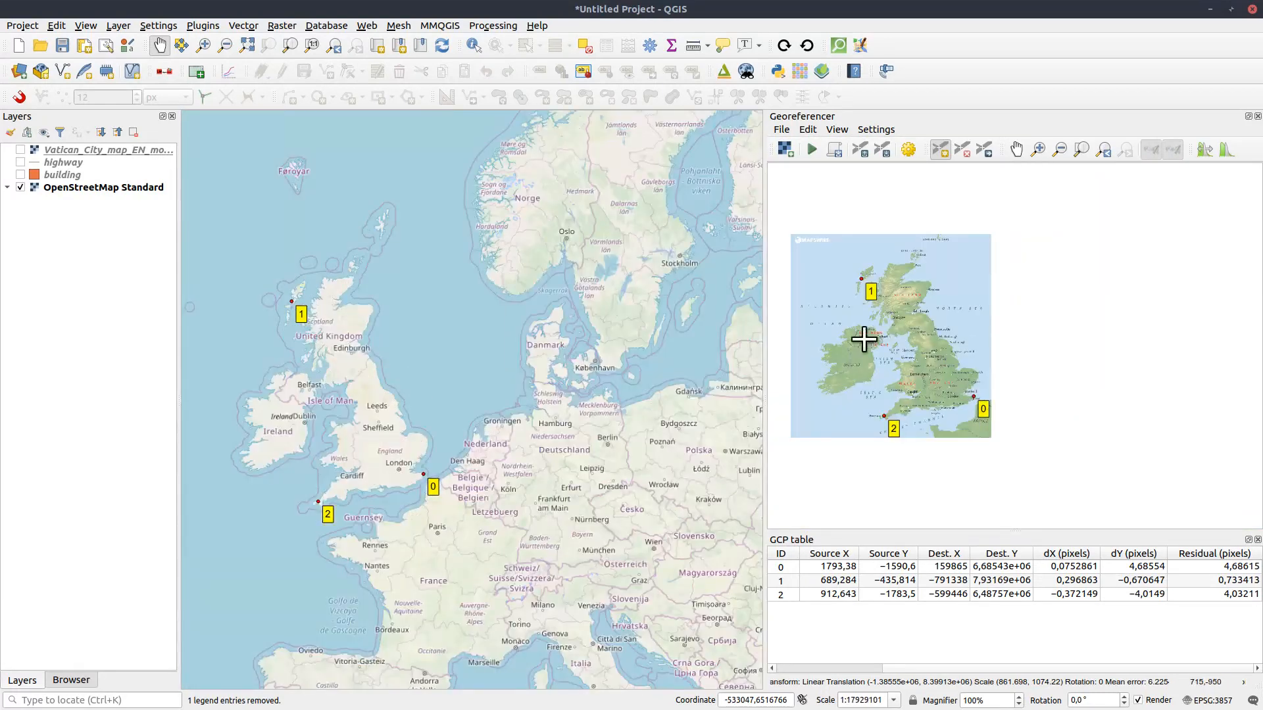
Add a control point on the northern tip of the peninsula by Béal an Mhuirthead in north-west Ireland, matched on OpenStreetMap
scroll(796, 329, up, 4)
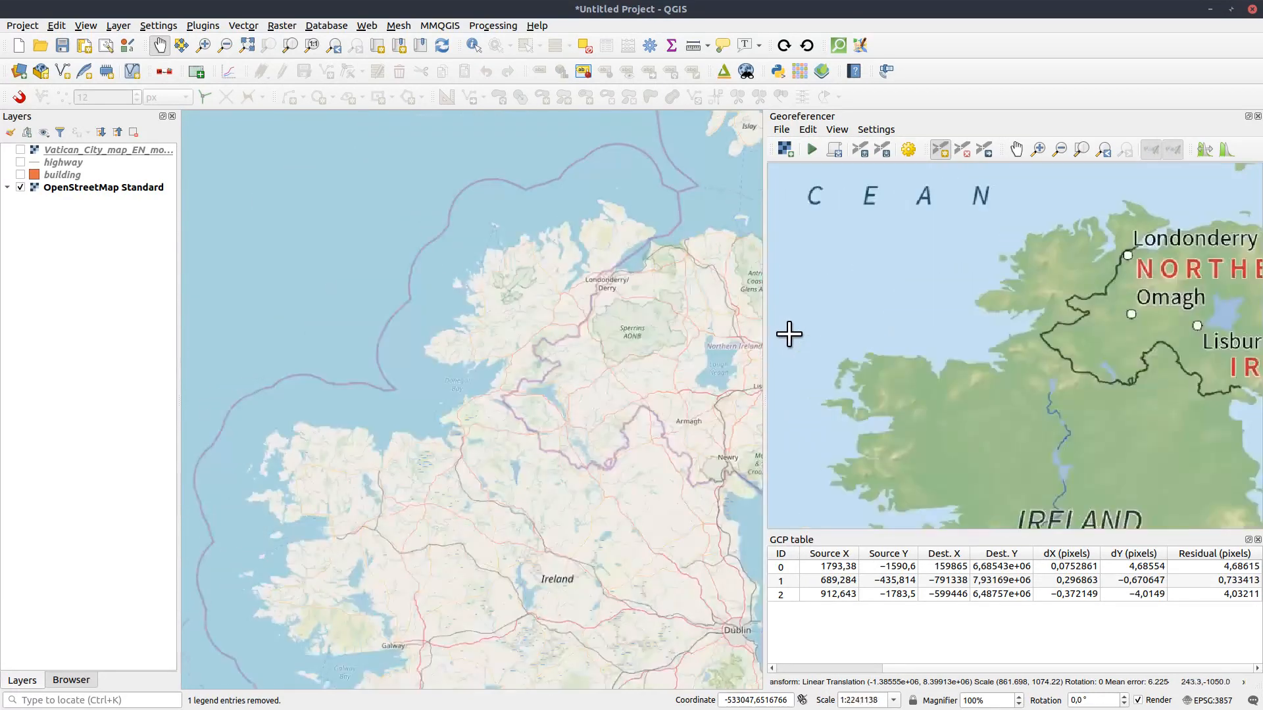
scroll(906, 421, up, 1)
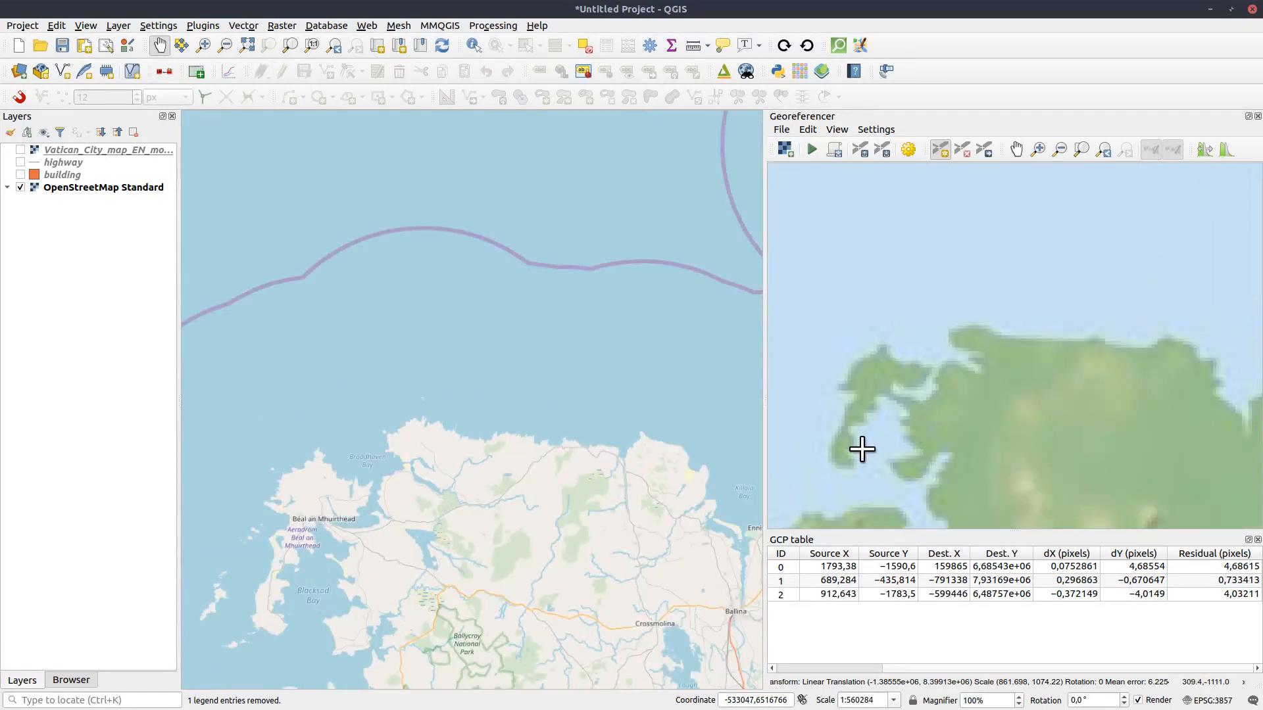
click(882, 349)
click(657, 229)
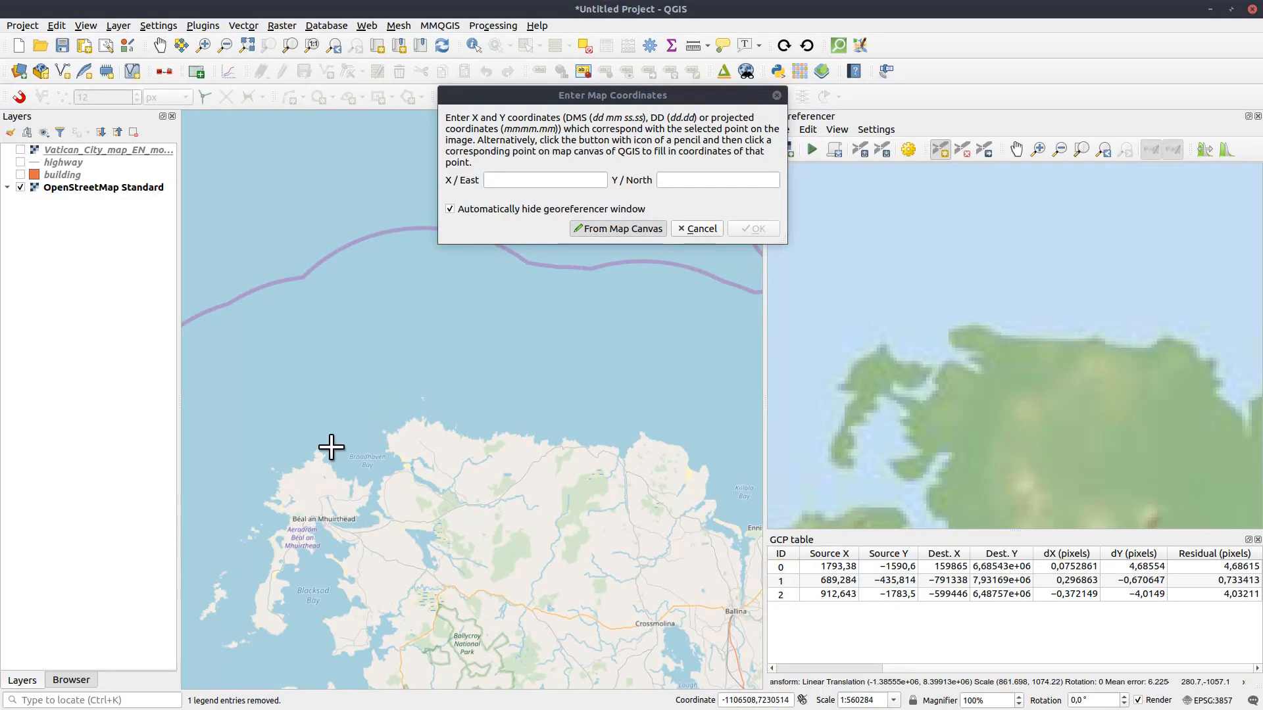
click(316, 453)
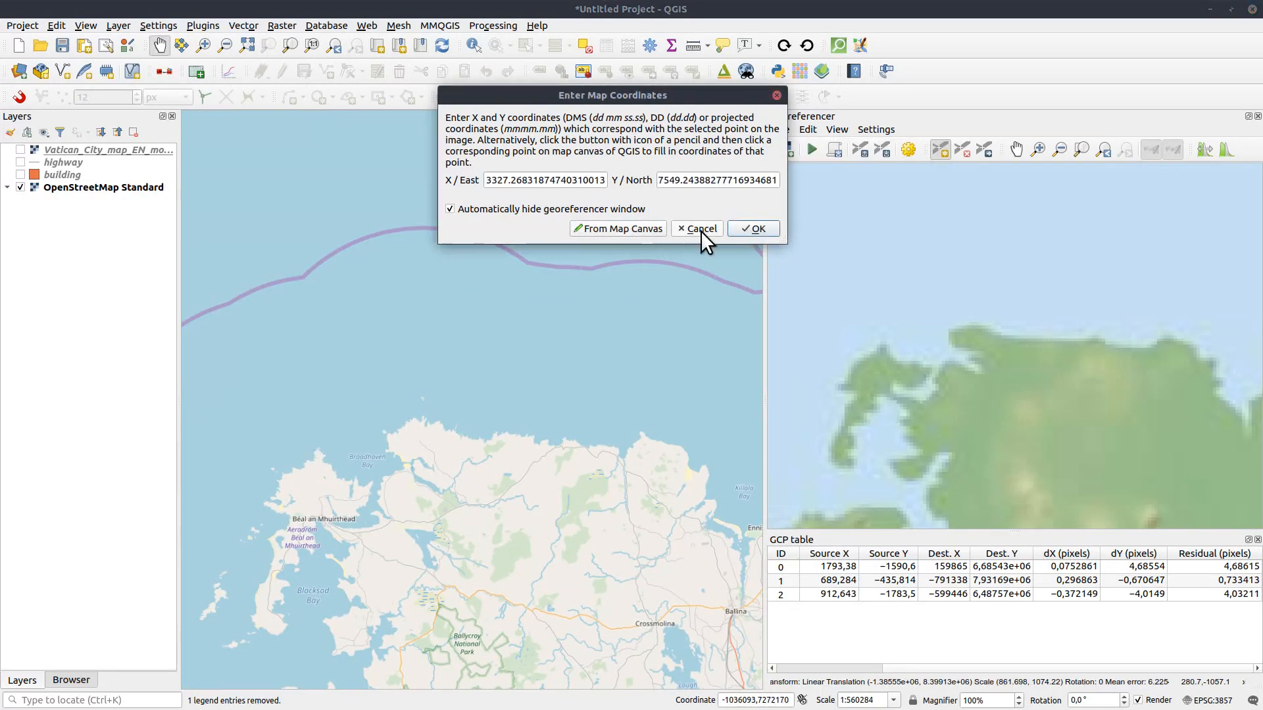
click(751, 228)
Add a control point on the eastern tip of the headland near Crail, south-east of St Andrews, matched on OpenStreetMap
scroll(855, 441, up, 2)
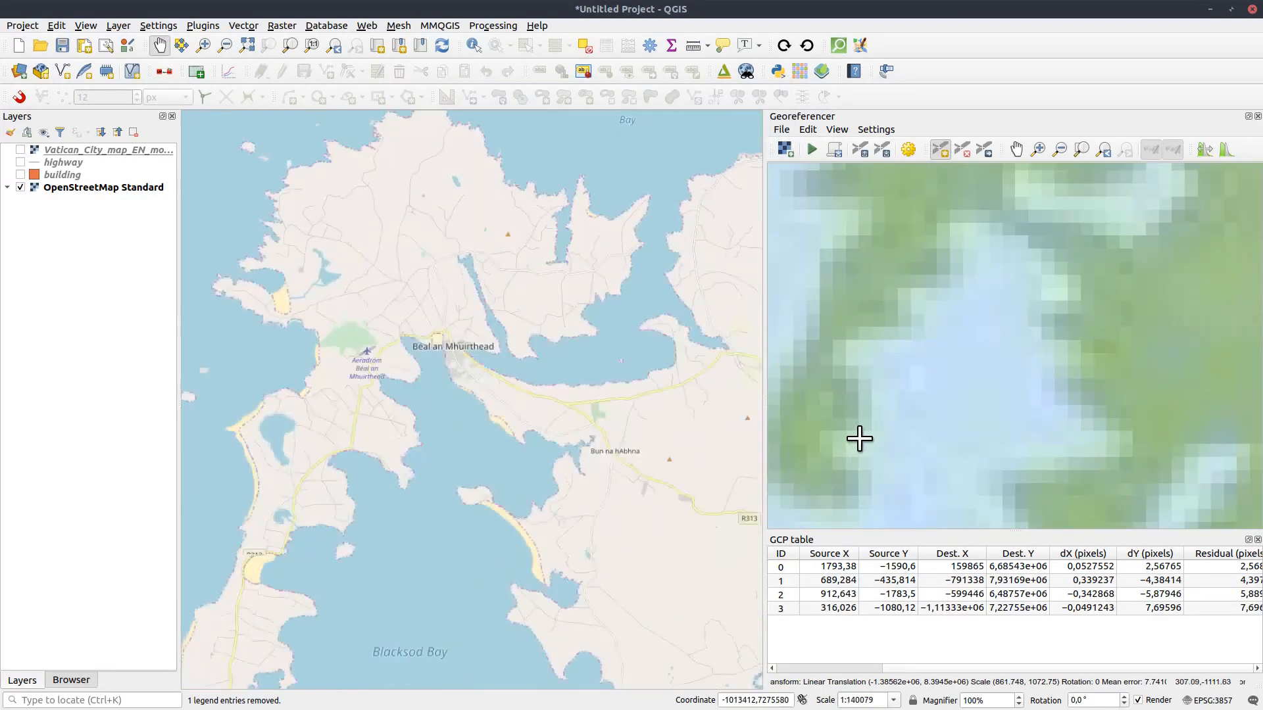
scroll(977, 475, down, 5)
scroll(977, 475, down, 1)
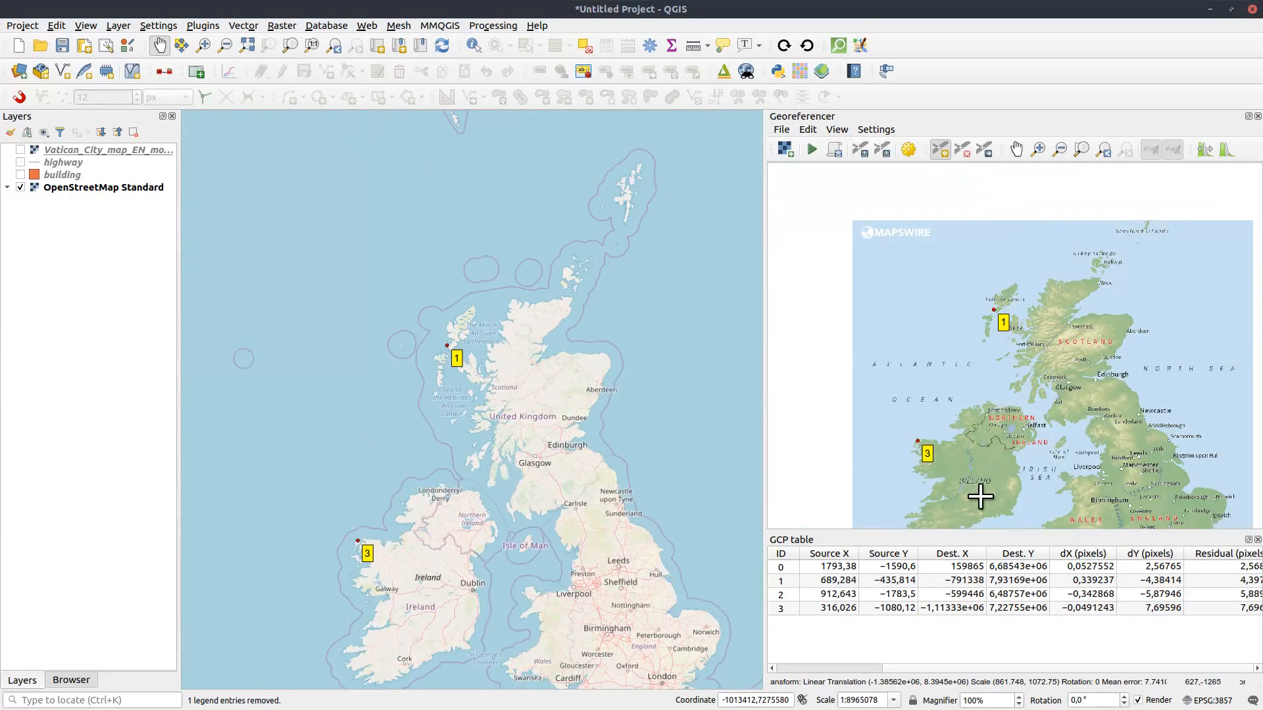
drag(1061, 438, 1032, 343)
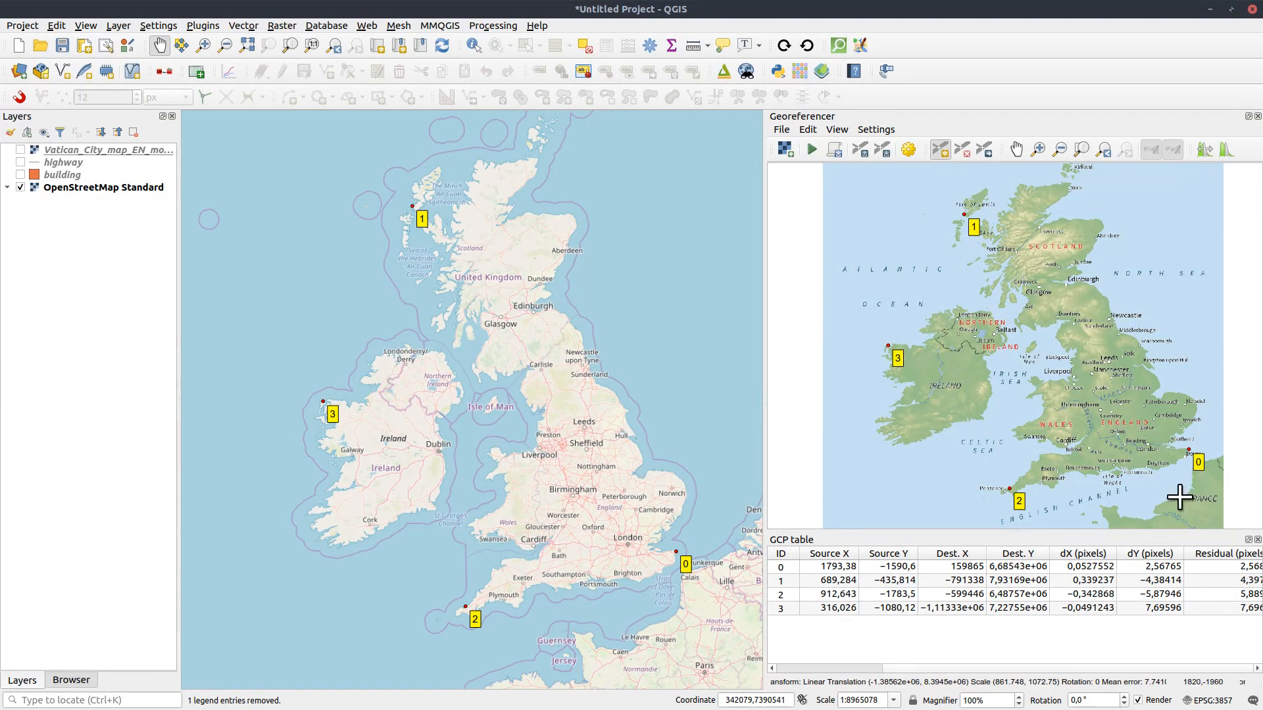
scroll(1105, 300, down, 3)
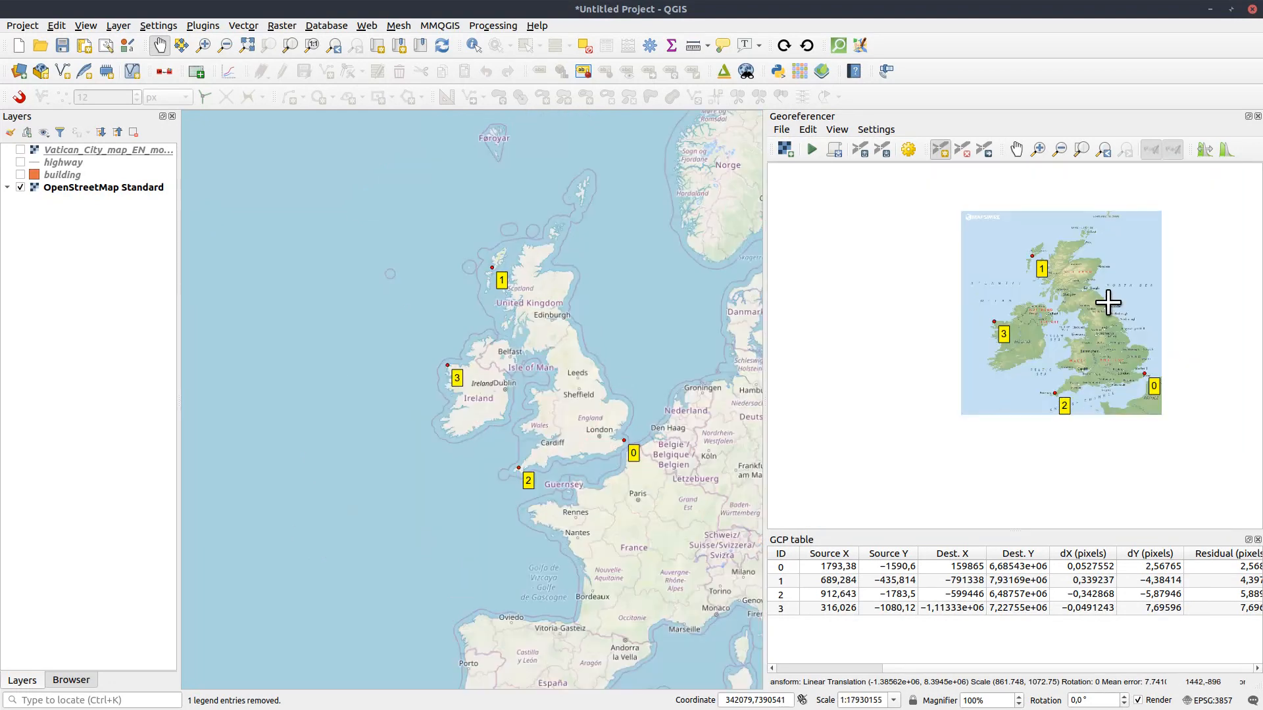
scroll(1089, 295, up, 4)
scroll(1088, 294, up, 4)
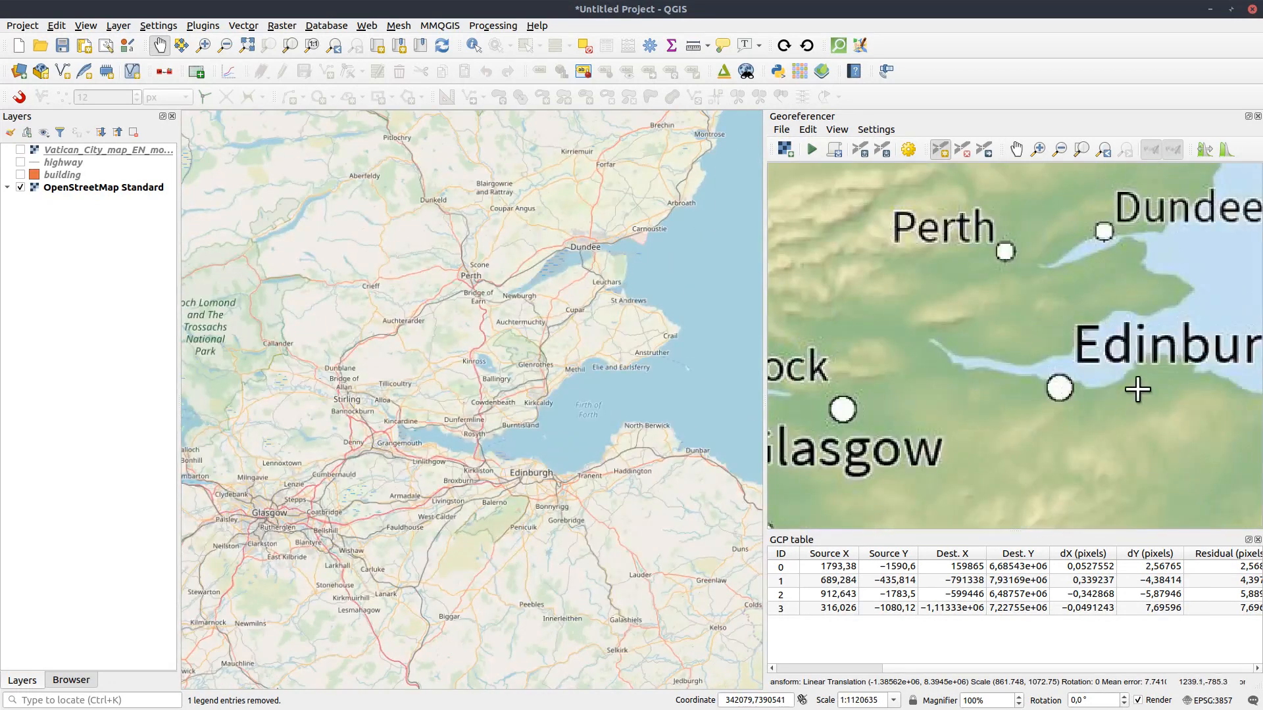
scroll(1196, 283, up, 2)
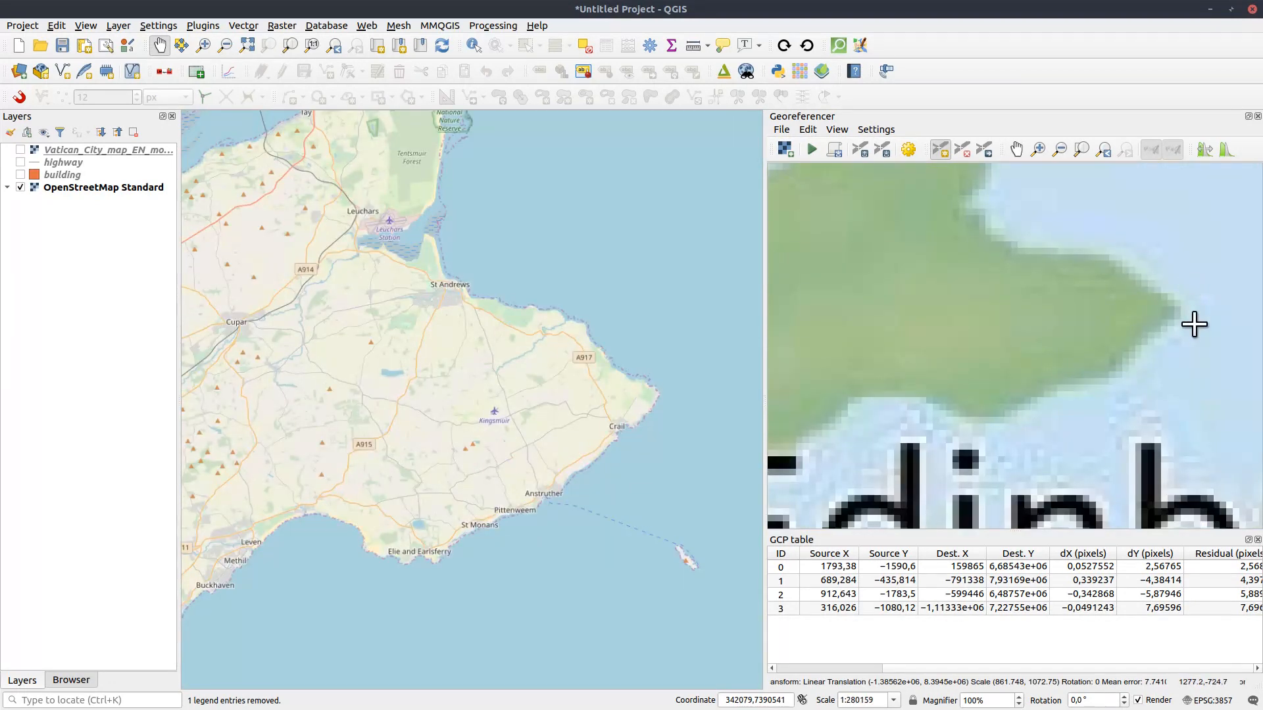
scroll(1190, 328, up, 2)
scroll(1167, 305, down, 2)
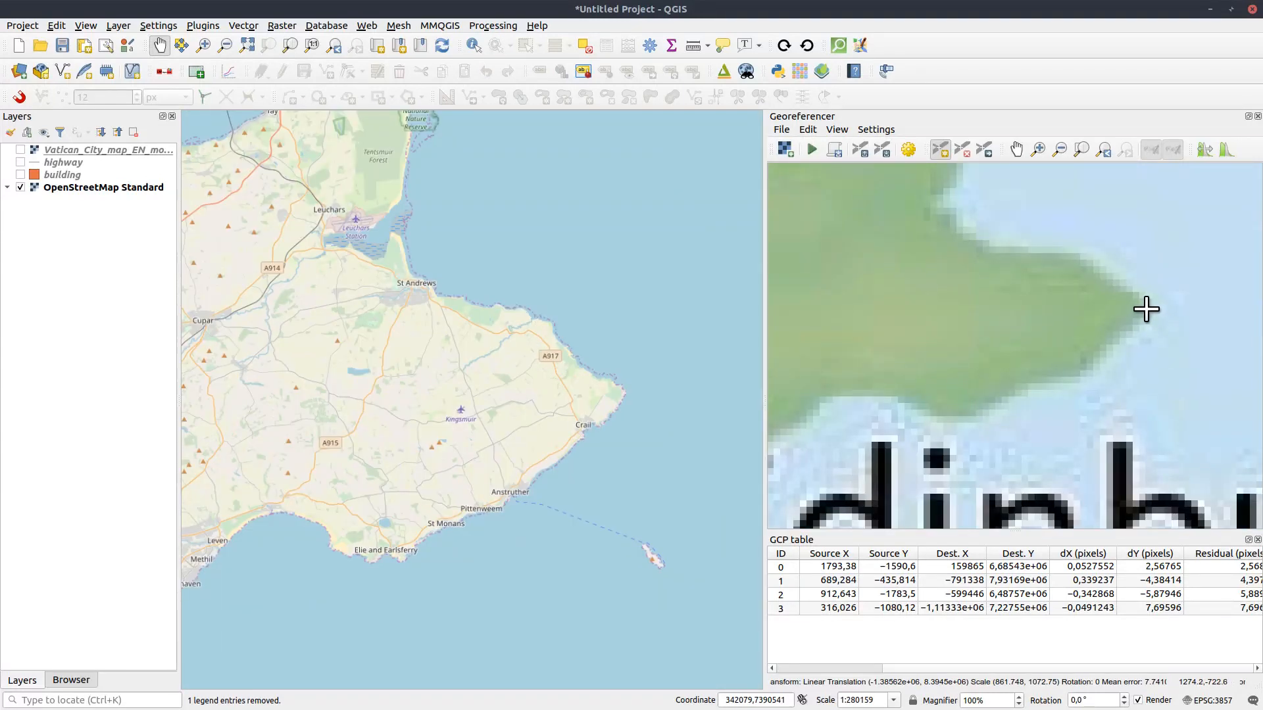
click(1146, 310)
click(617, 228)
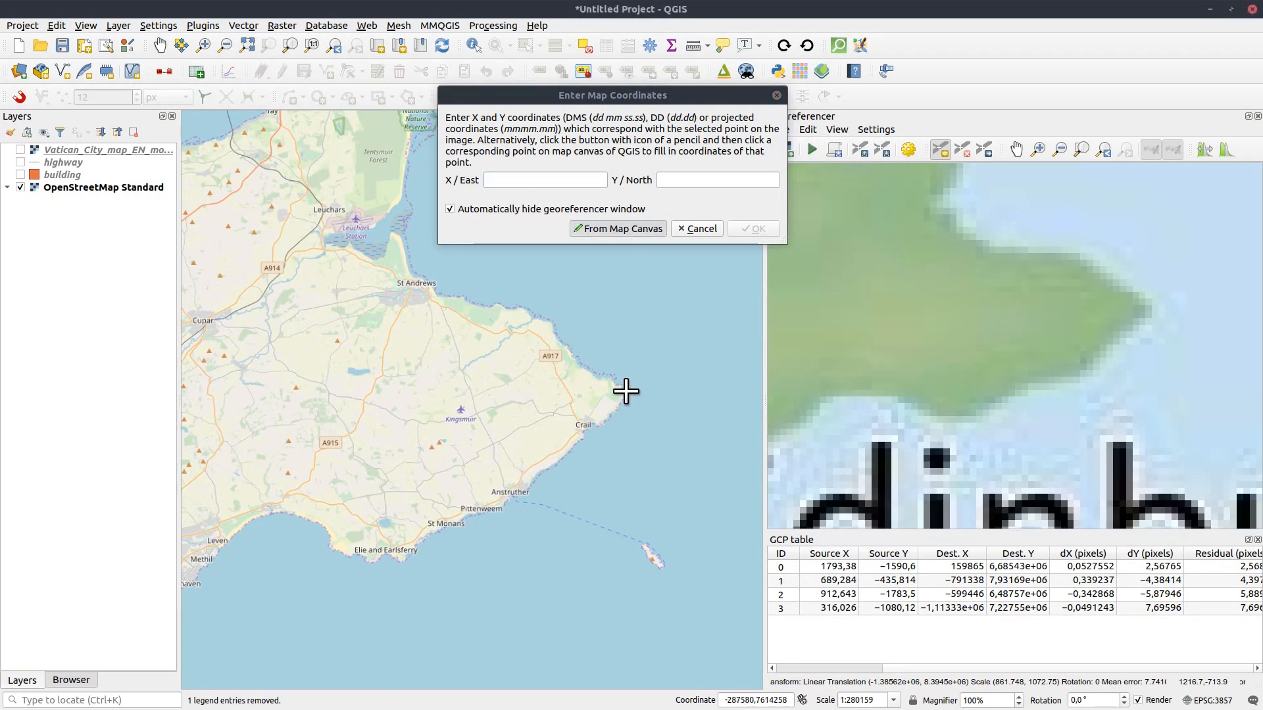
click(625, 391)
click(757, 228)
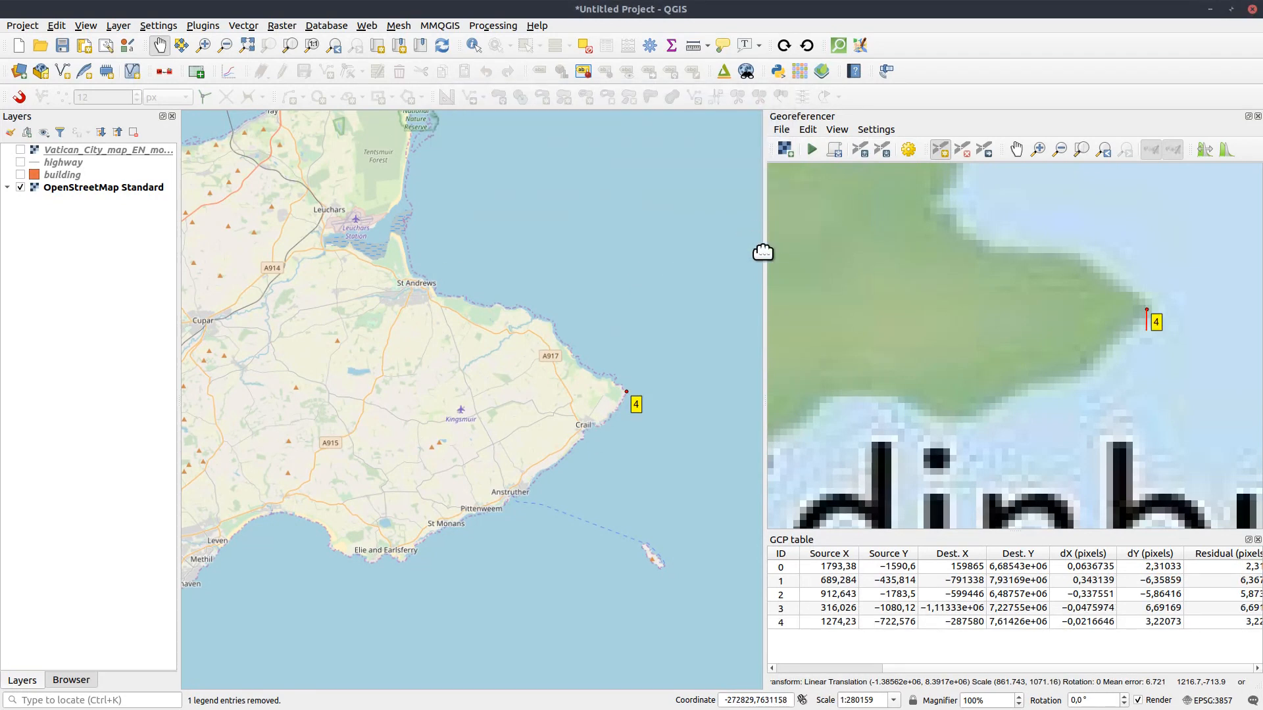
Add a control point on Fair Isle, south of the Shetland Islands, taking its coordinates from the island on OpenStreetMap
scroll(1045, 389, up, 1)
scroll(1046, 390, down, 2)
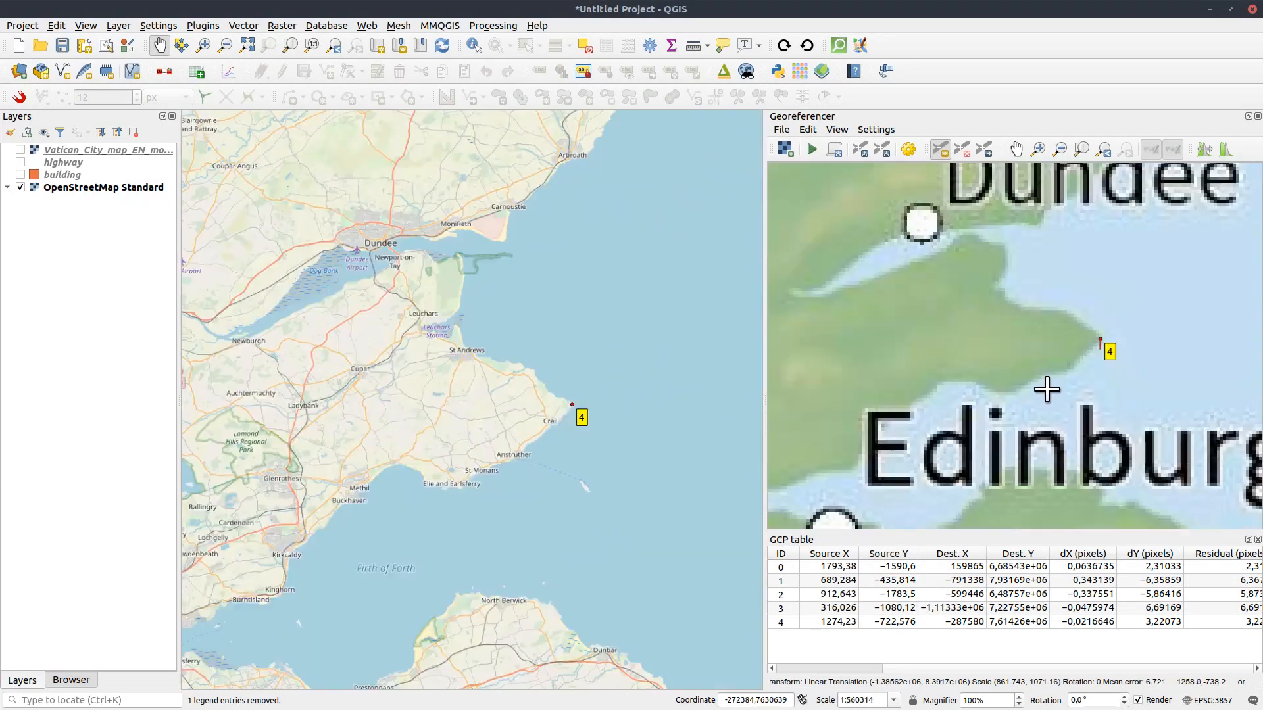
scroll(1047, 390, down, 4)
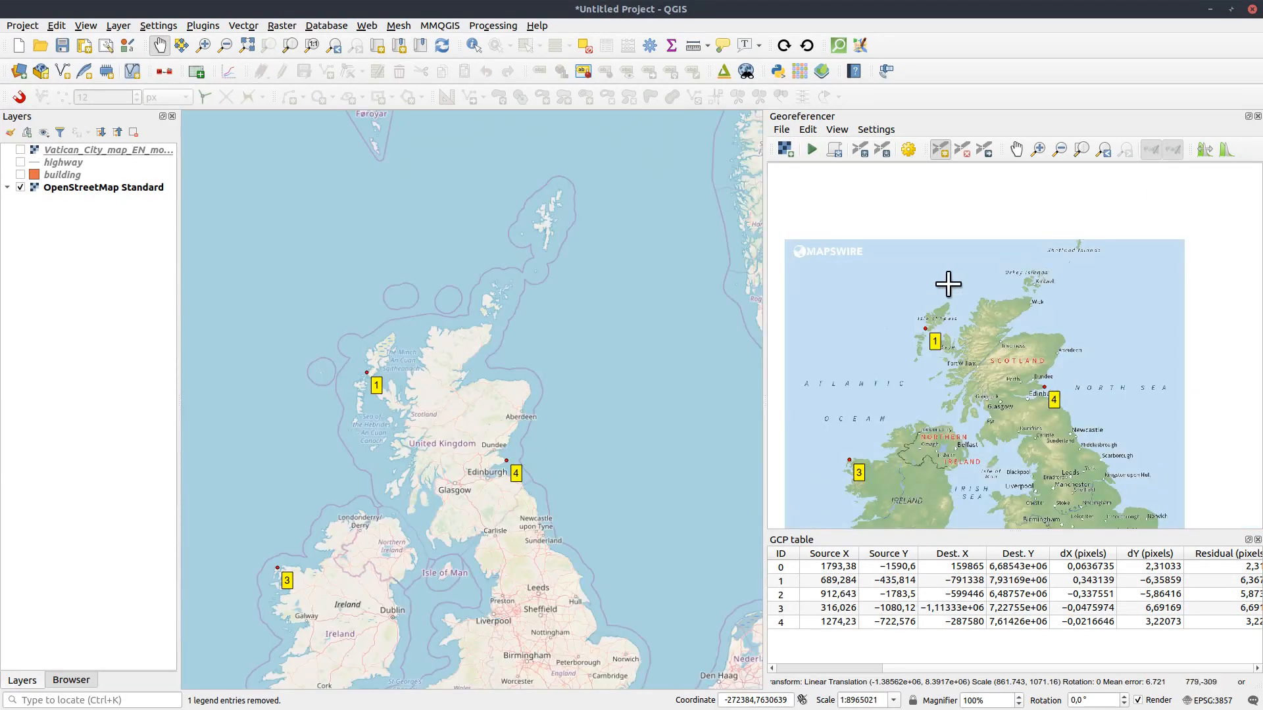
scroll(1077, 246, up, 4)
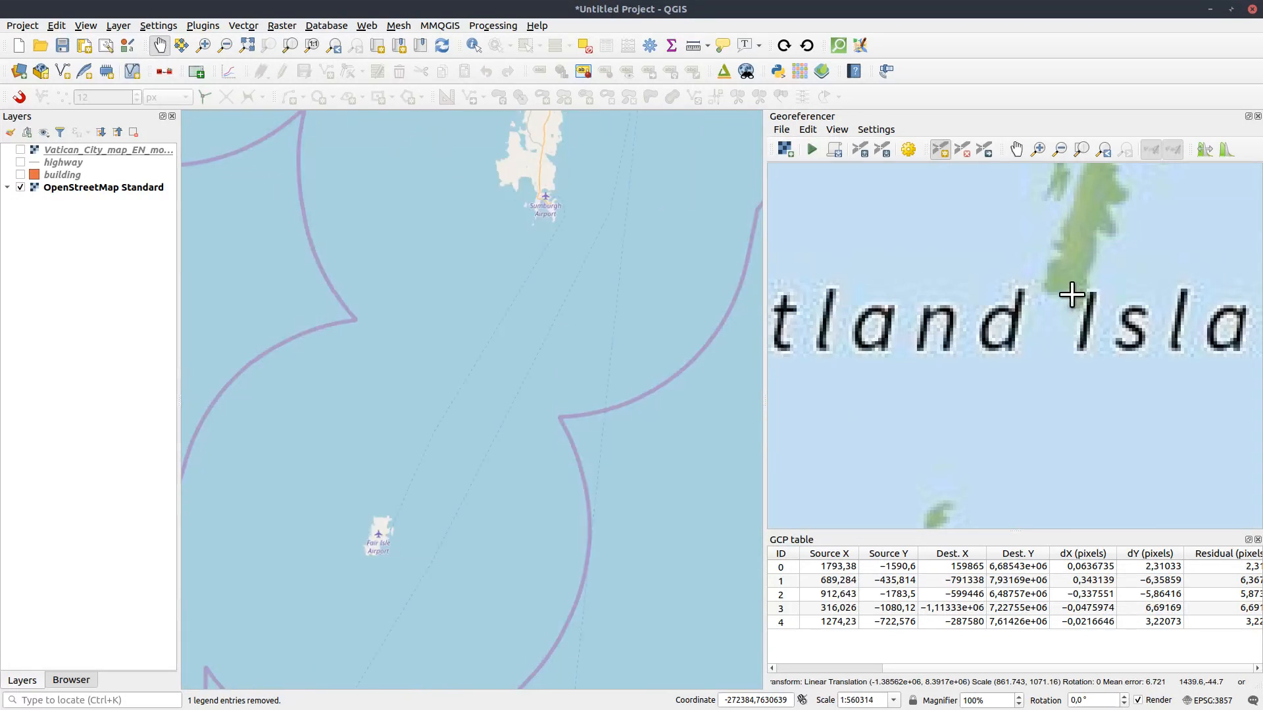
click(1009, 286)
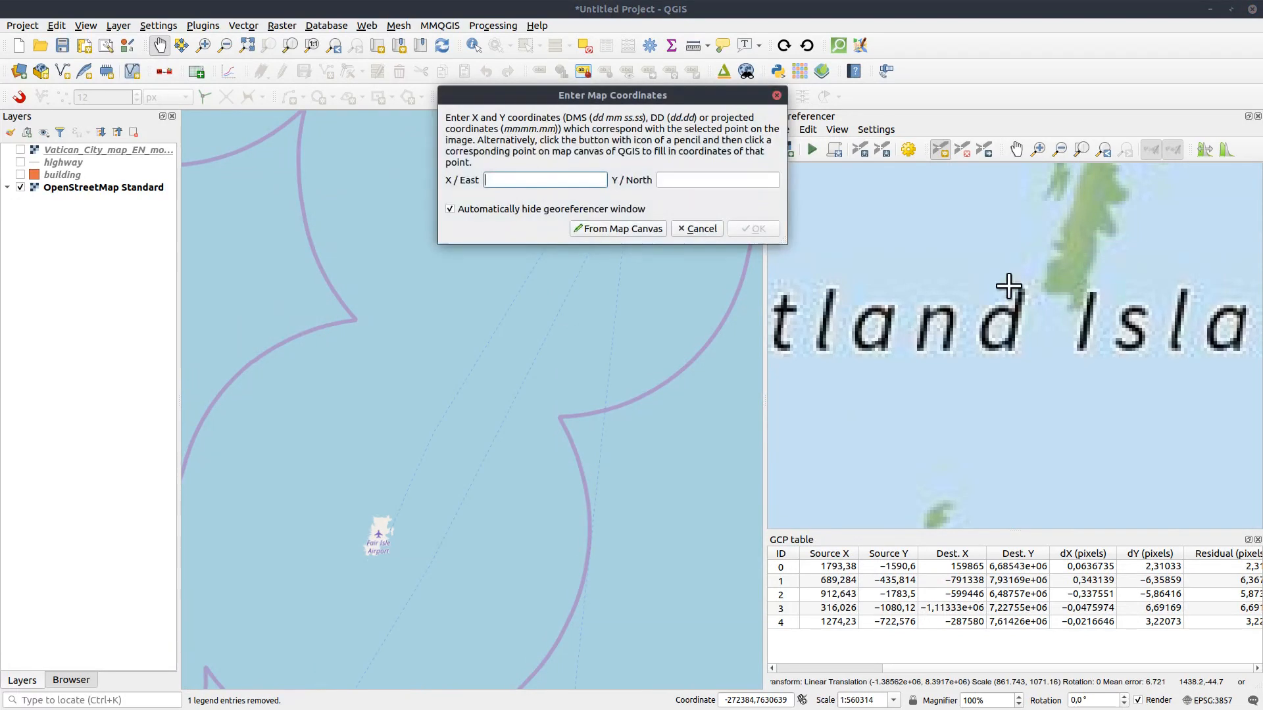
click(701, 229)
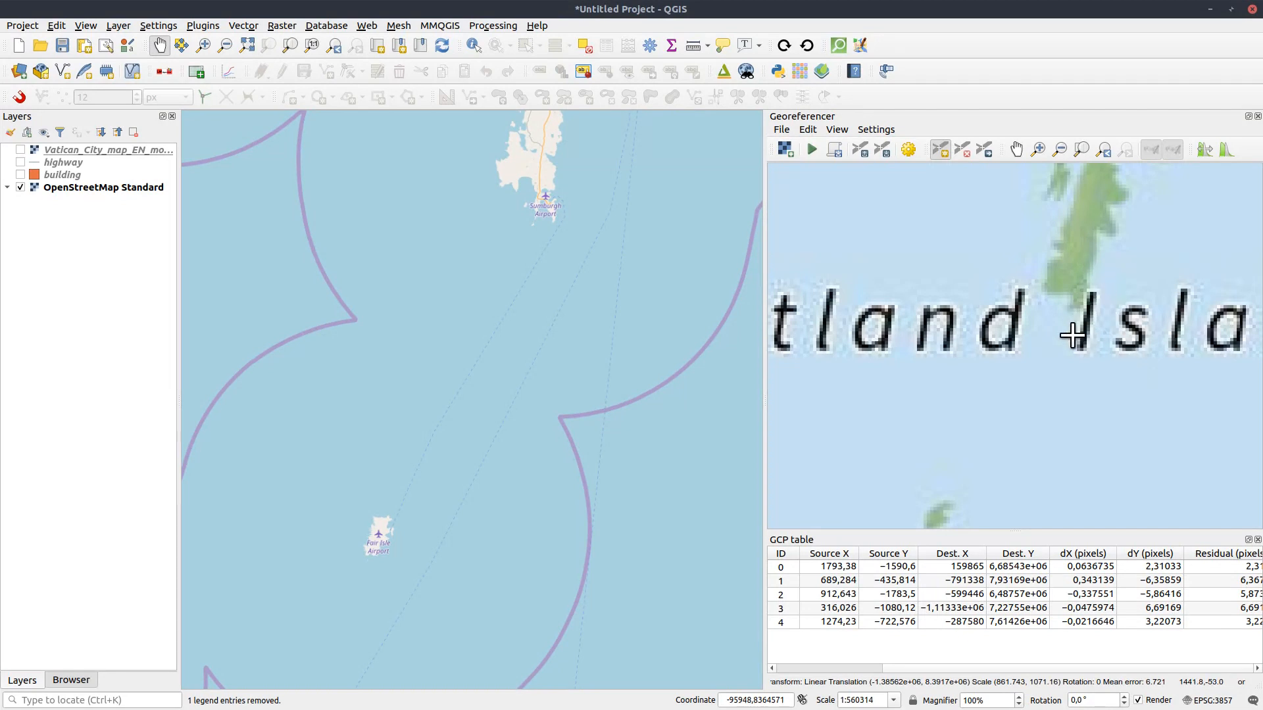
click(937, 516)
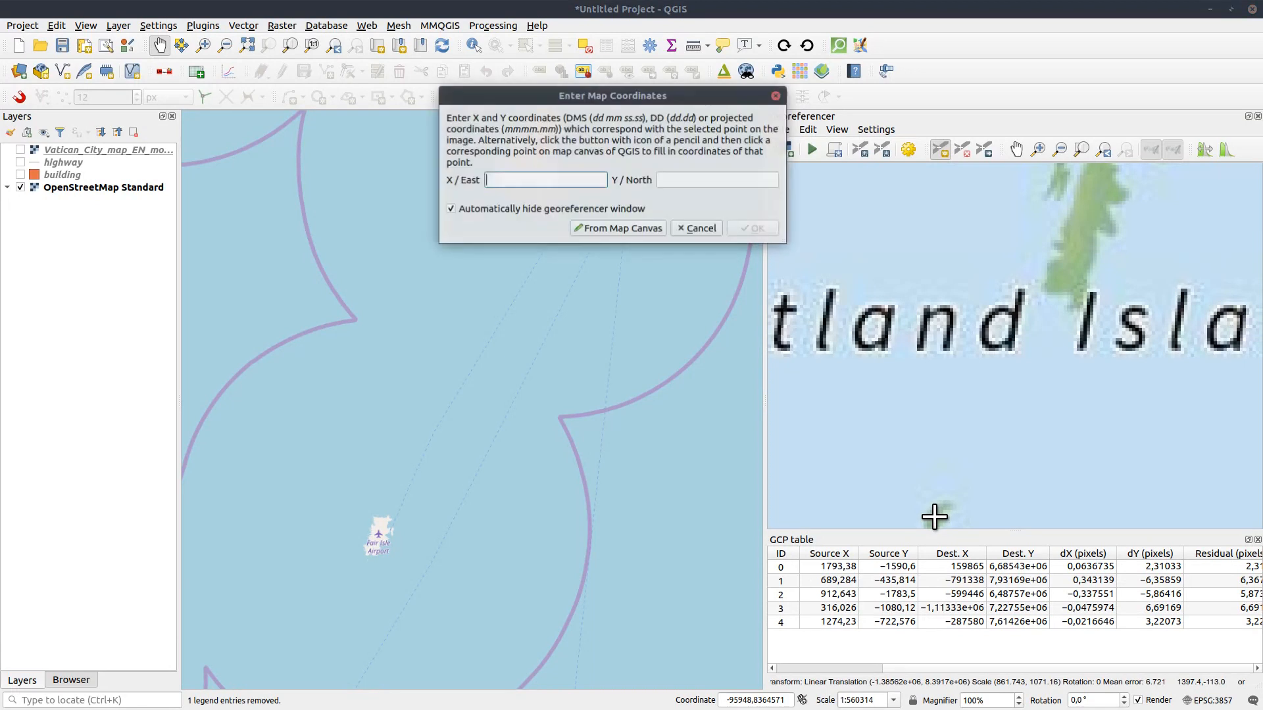
click(589, 227)
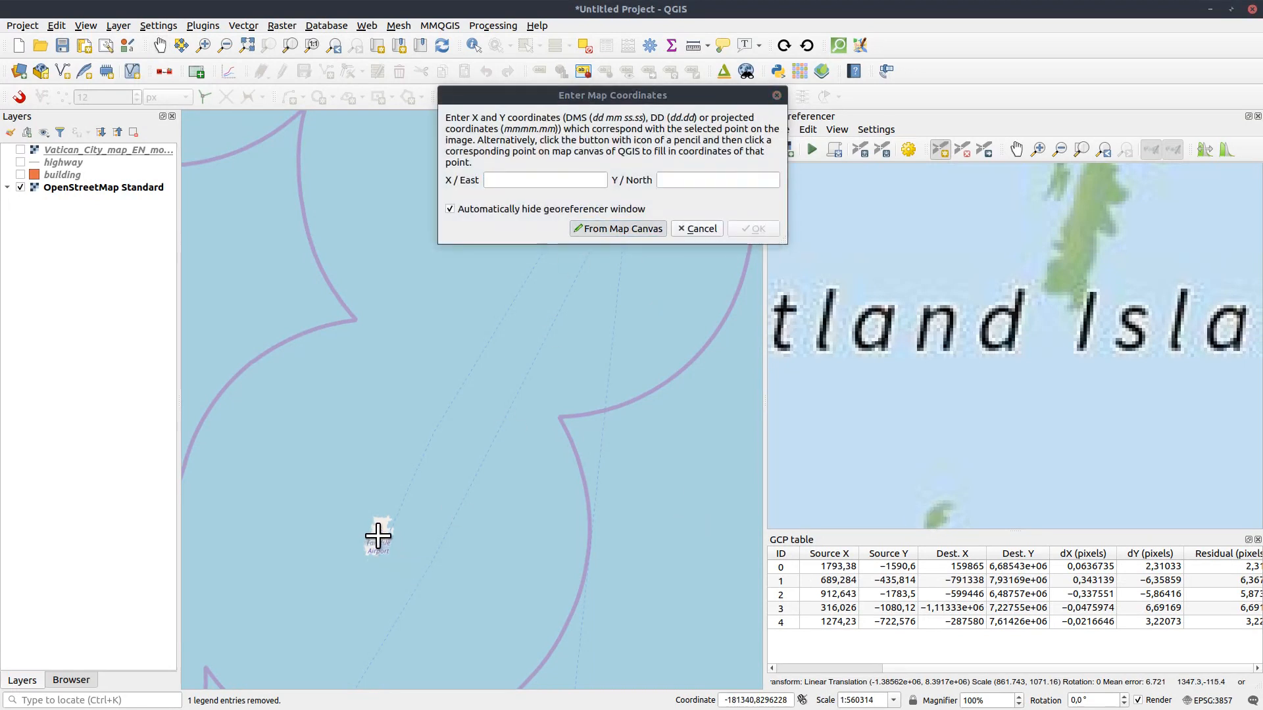
click(471, 431)
click(753, 229)
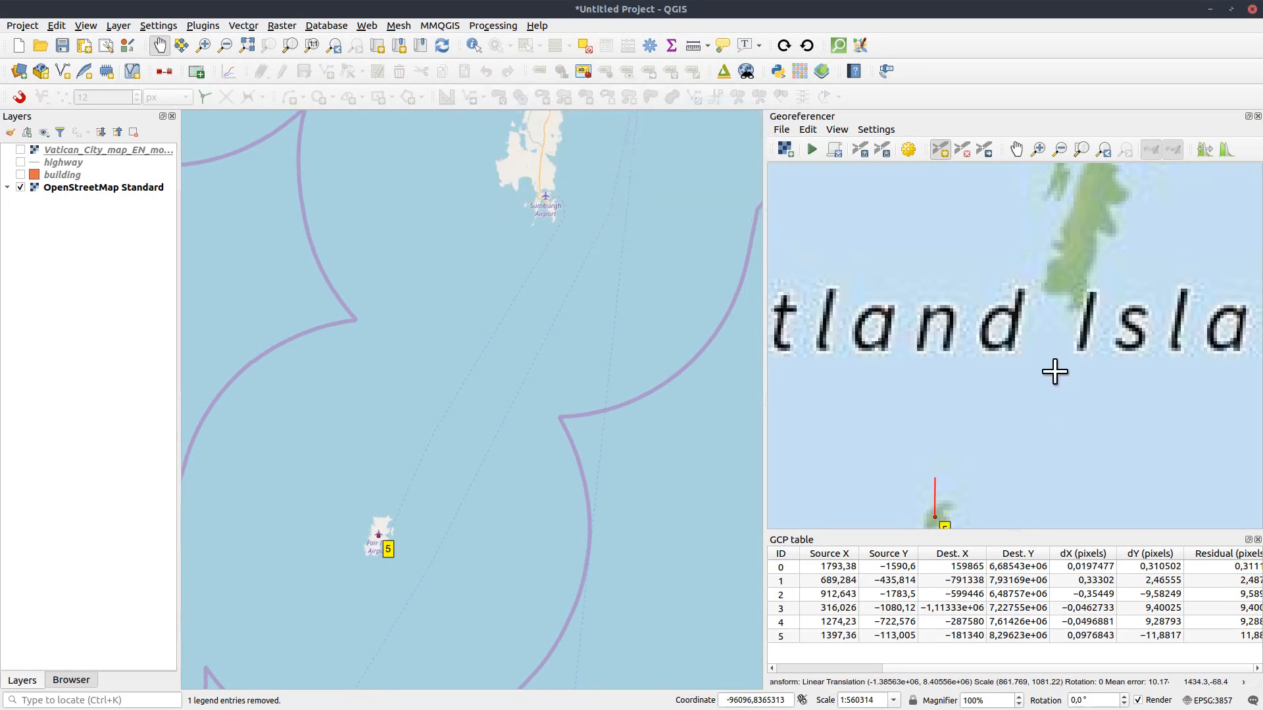
Add a control point on the north-western tip of the peninsula west of Cherbourg in France, matched on OpenStreetMap
scroll(1053, 370, up, 2)
scroll(1053, 370, down, 5)
scroll(1026, 395, down, 3)
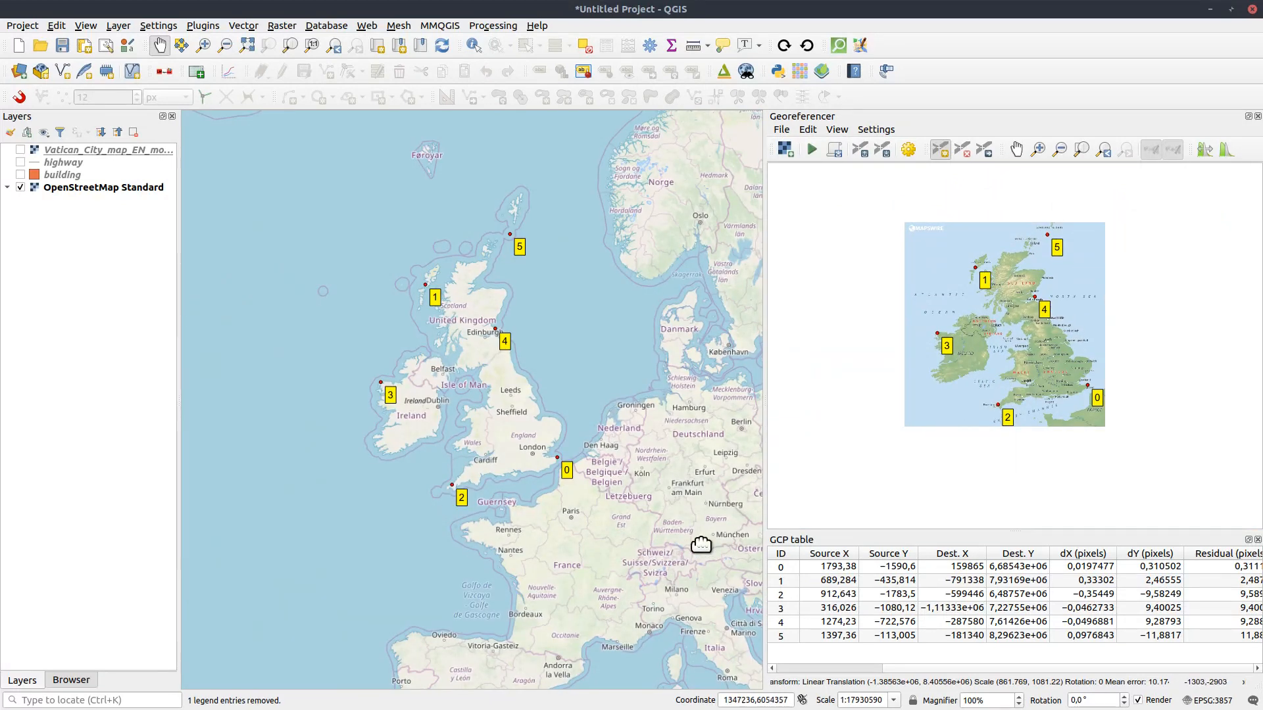
scroll(505, 512, down, 2)
scroll(505, 512, up, 6)
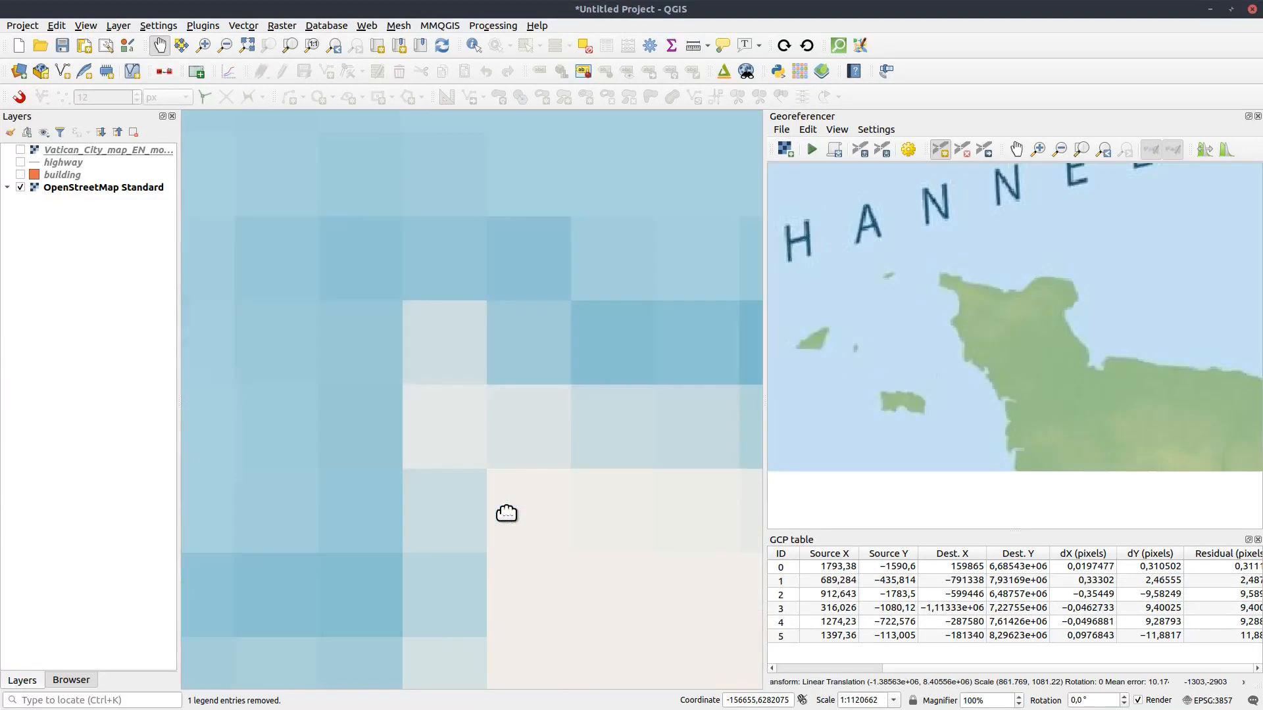
click(942, 274)
click(618, 229)
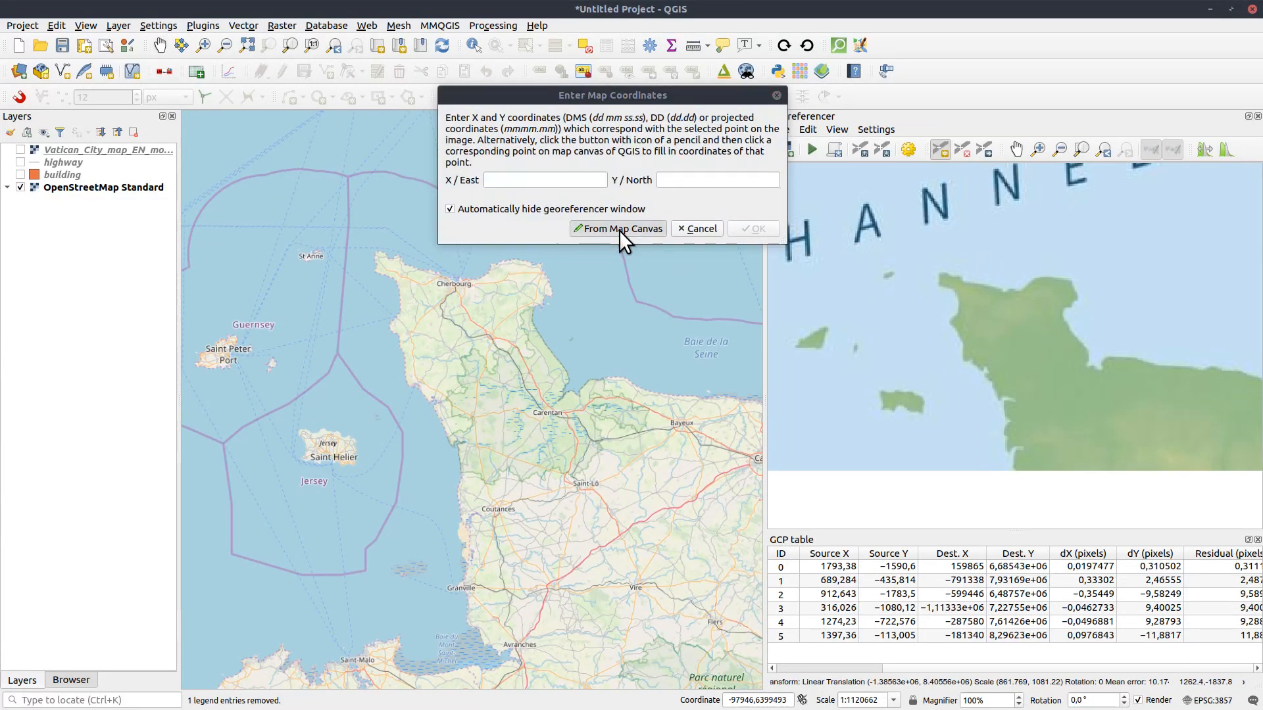
click(379, 257)
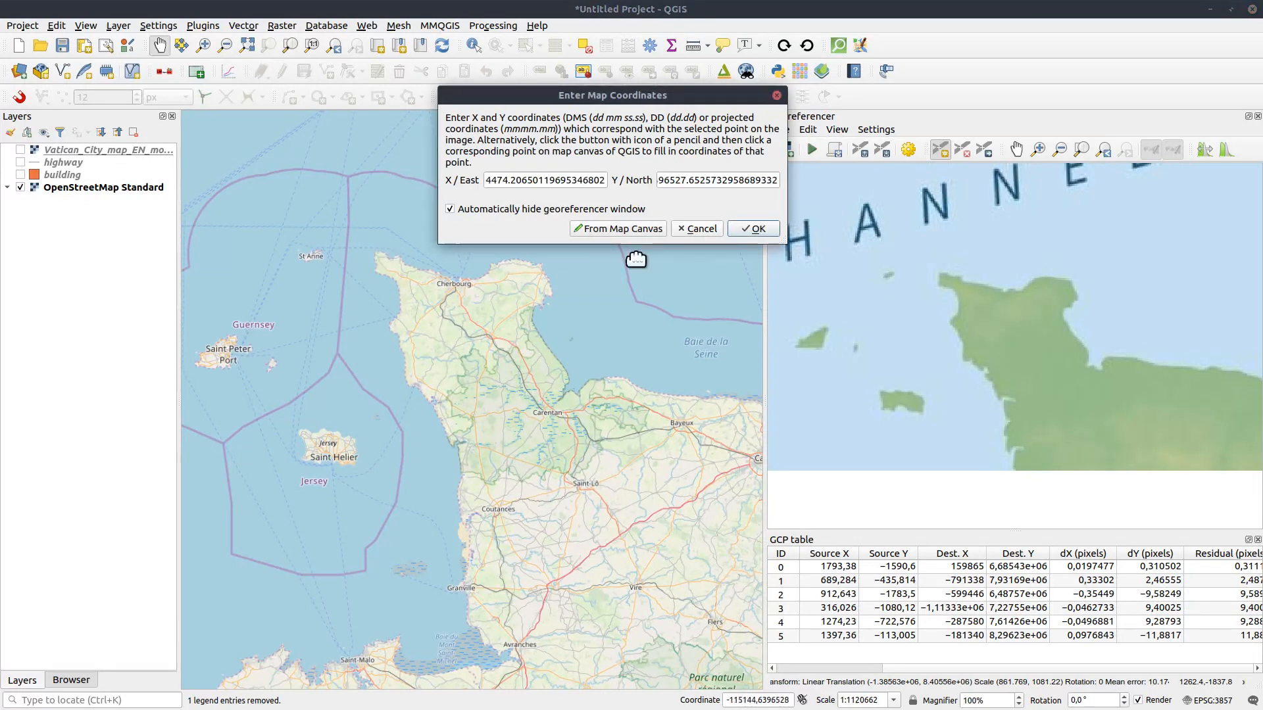
click(753, 229)
Georeference the UK physical map with the linear transformation and the current control points
scroll(1014, 352, up, 2)
scroll(1014, 353, down, 5)
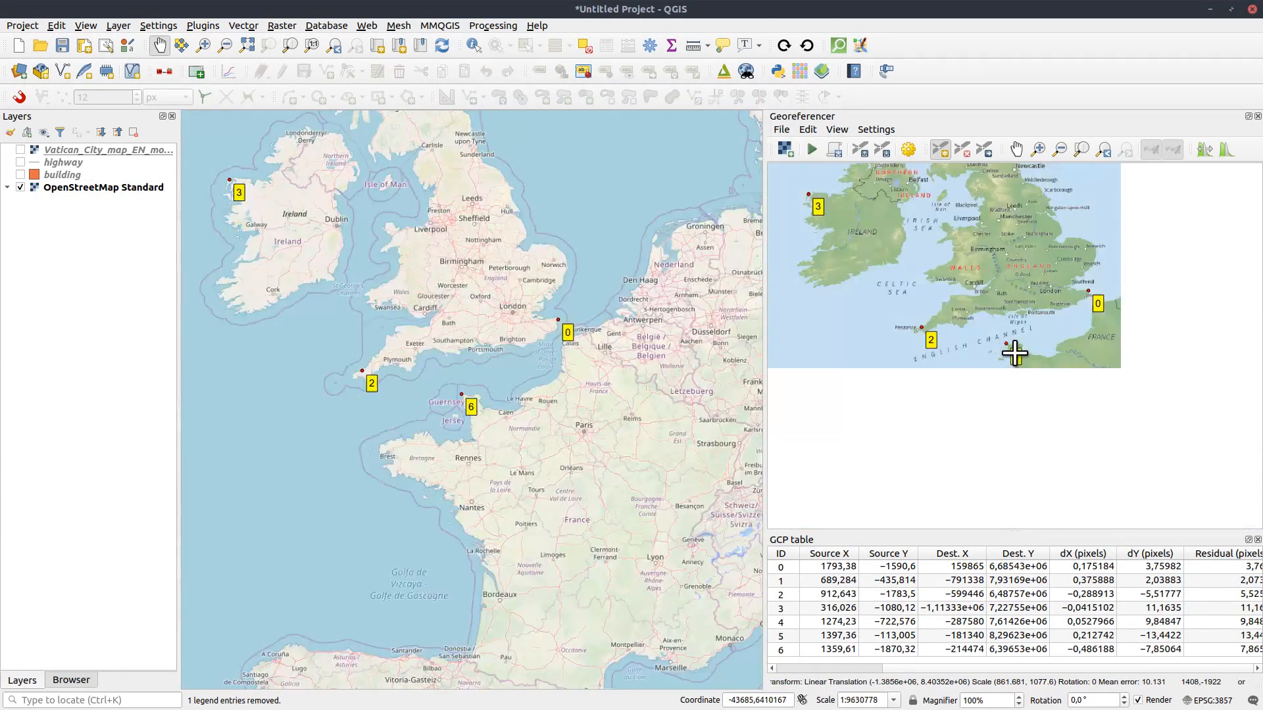
drag(989, 290, 997, 297)
drag(970, 247, 1016, 321)
drag(995, 265, 1004, 300)
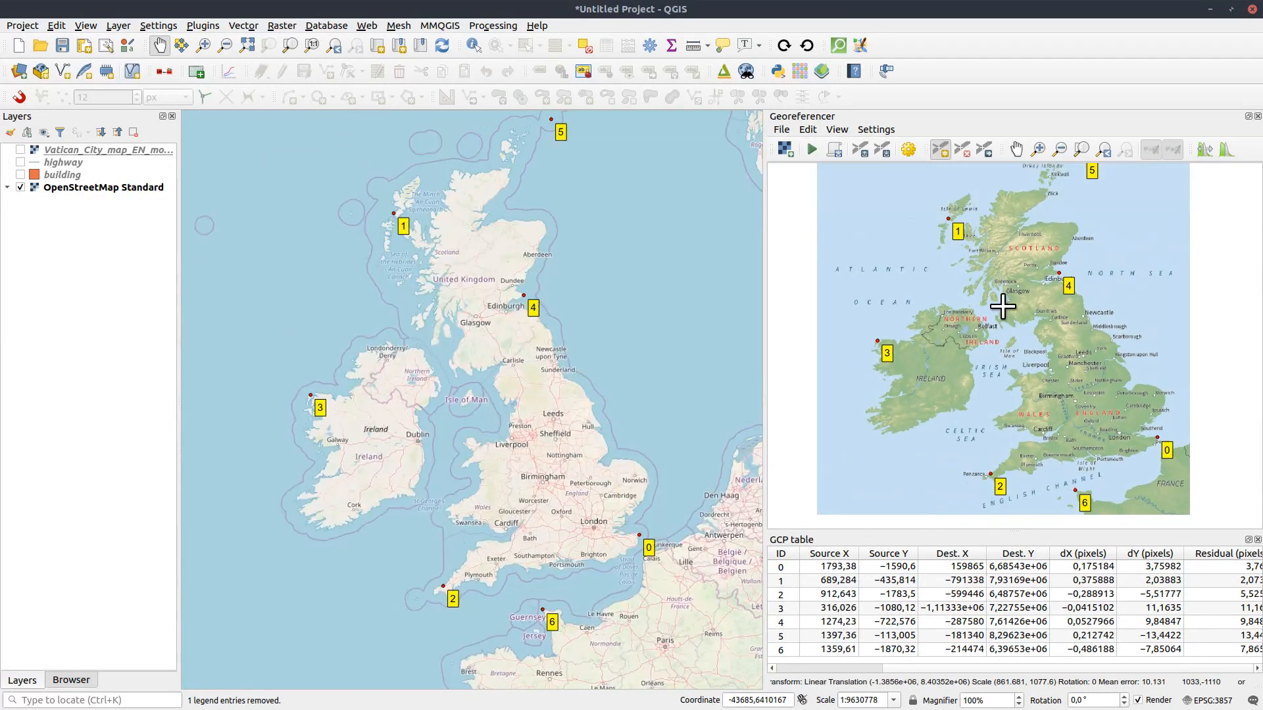
click(813, 147)
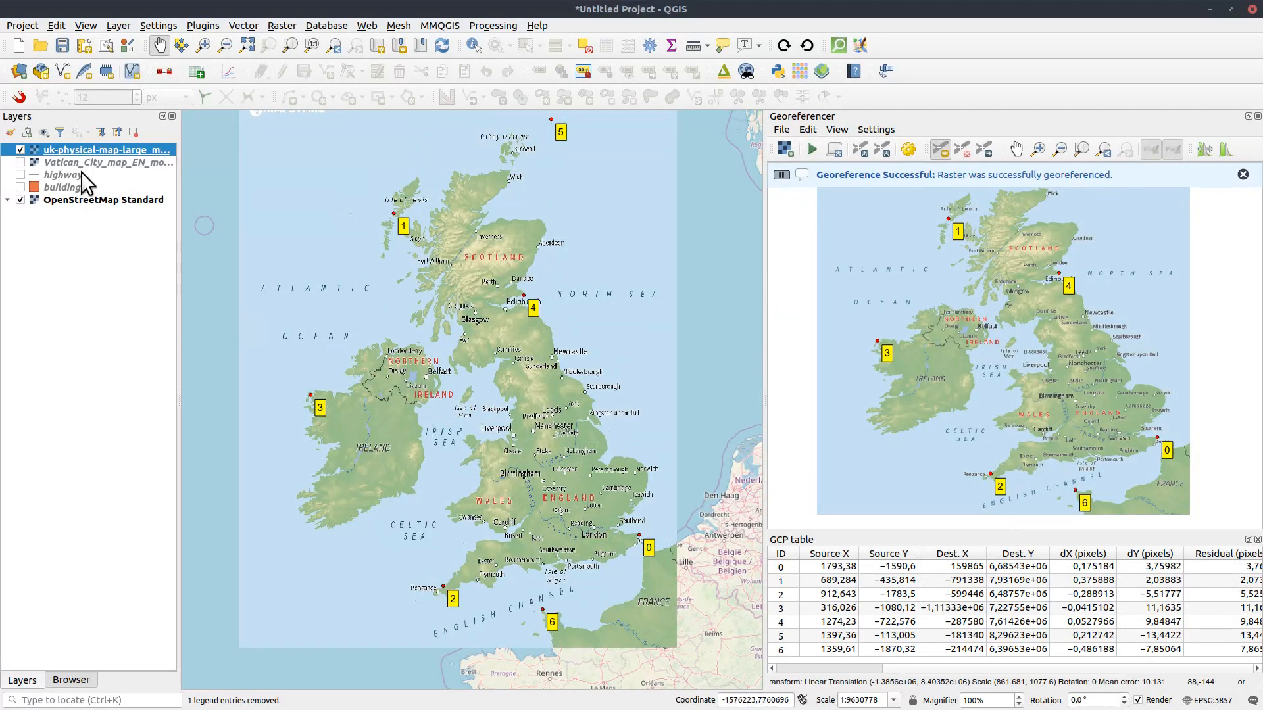
Set the global opacity of the georeferenced UK physical map layer to about 54.8 % and compare it with OpenStreetMap
double_click(71, 152)
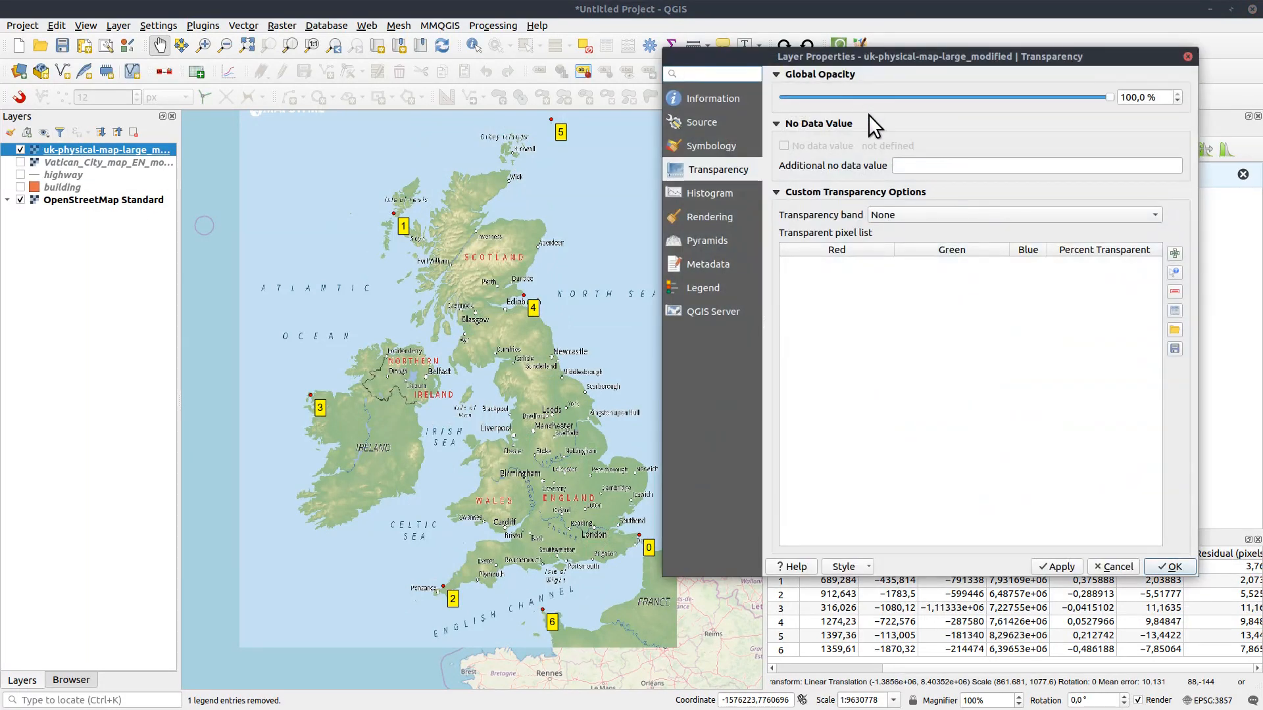
drag(1110, 93, 965, 99)
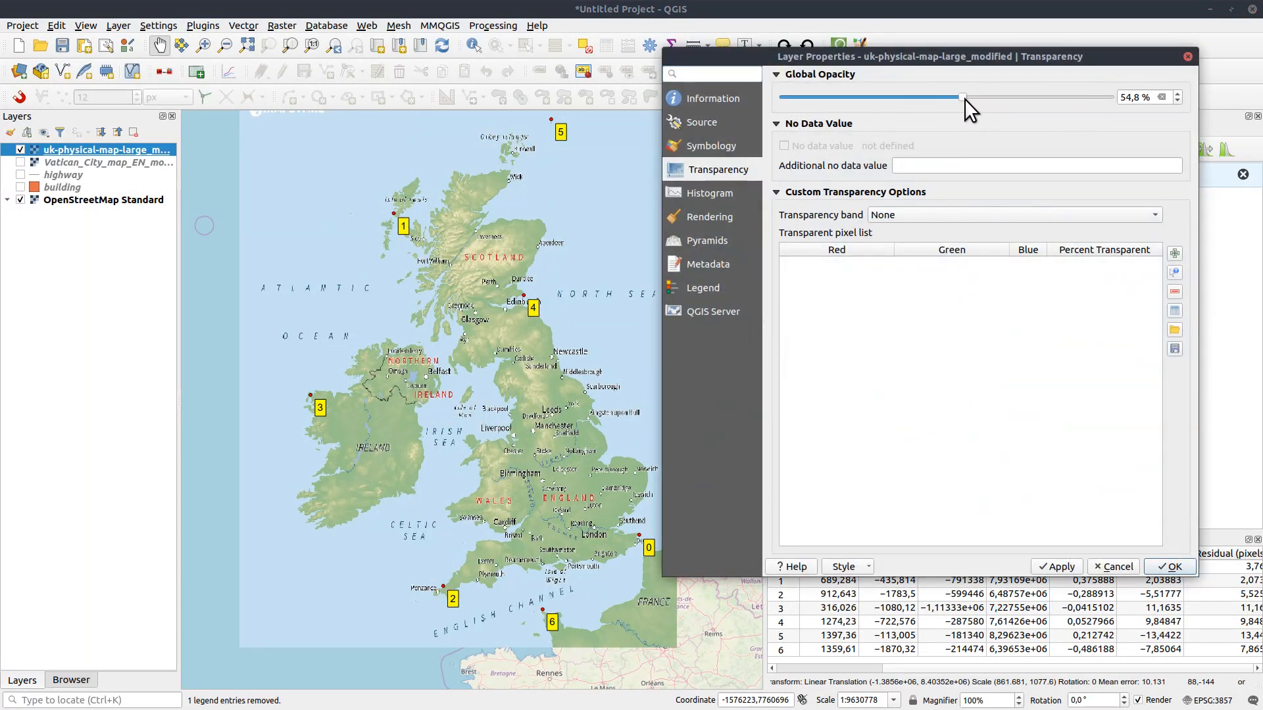
click(1183, 565)
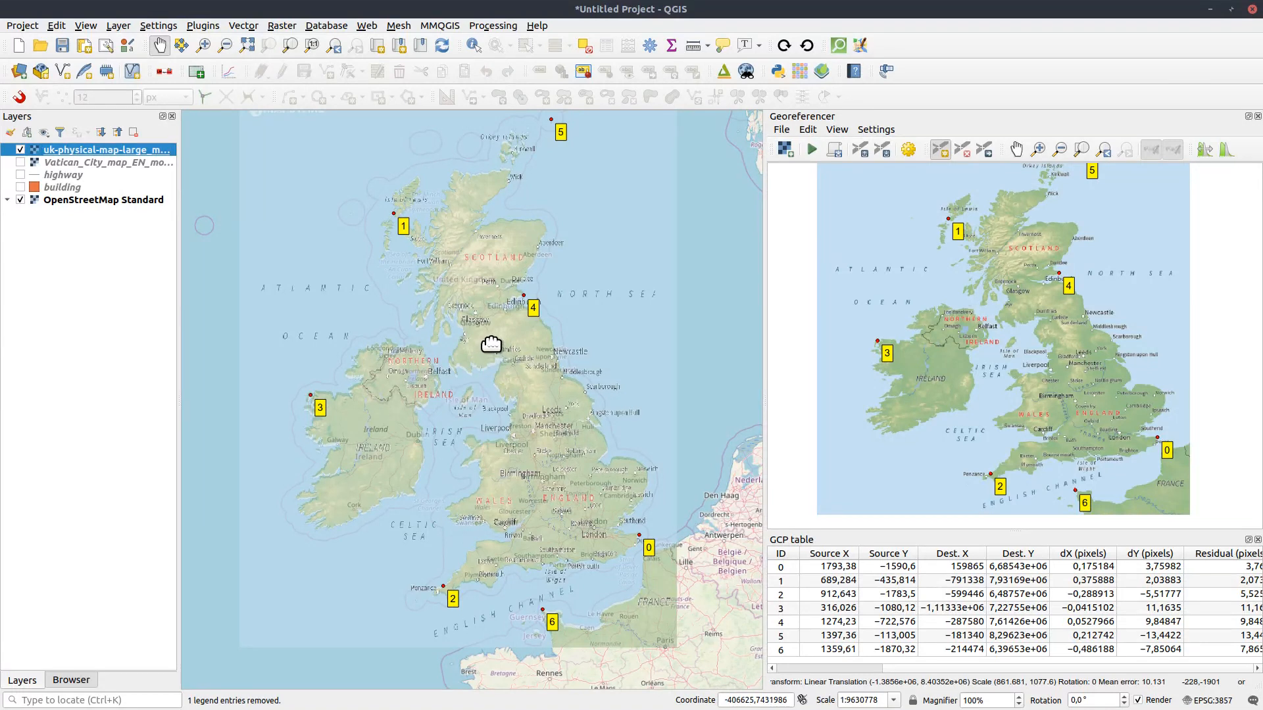
scroll(491, 348, down, 1)
scroll(493, 369, up, 1)
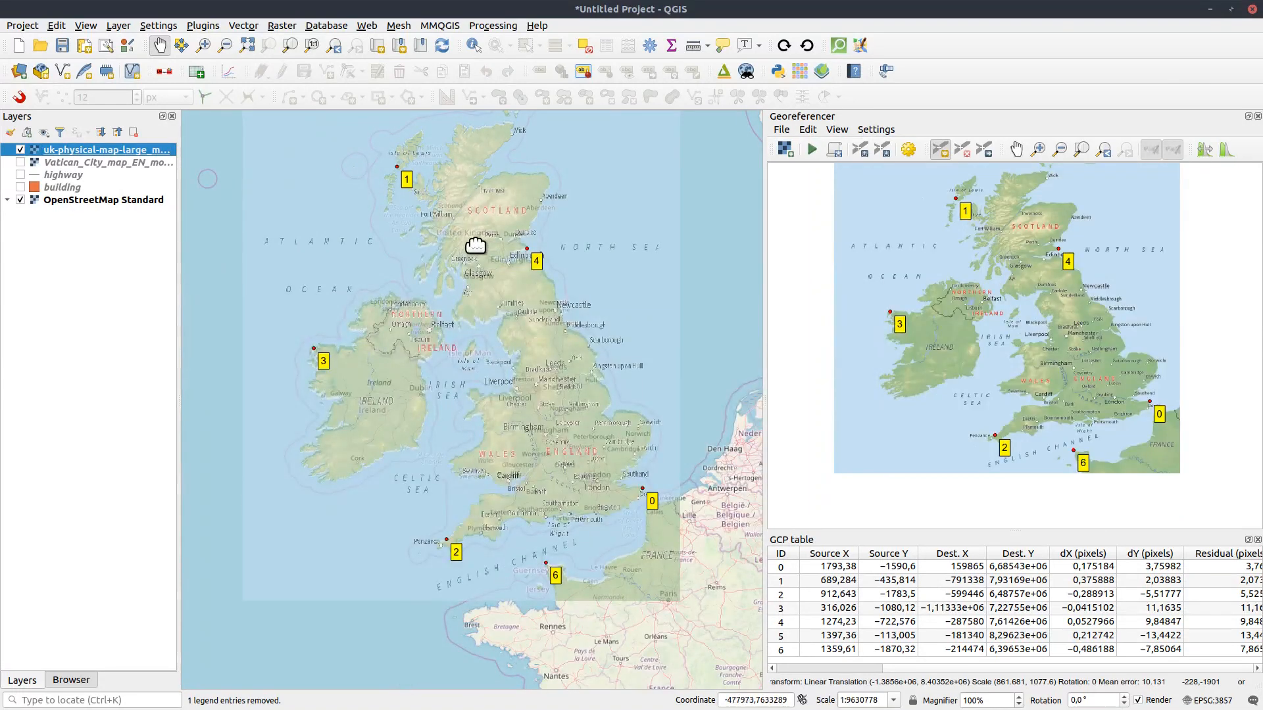
scroll(486, 349, up, 1)
scroll(476, 403, down, 2)
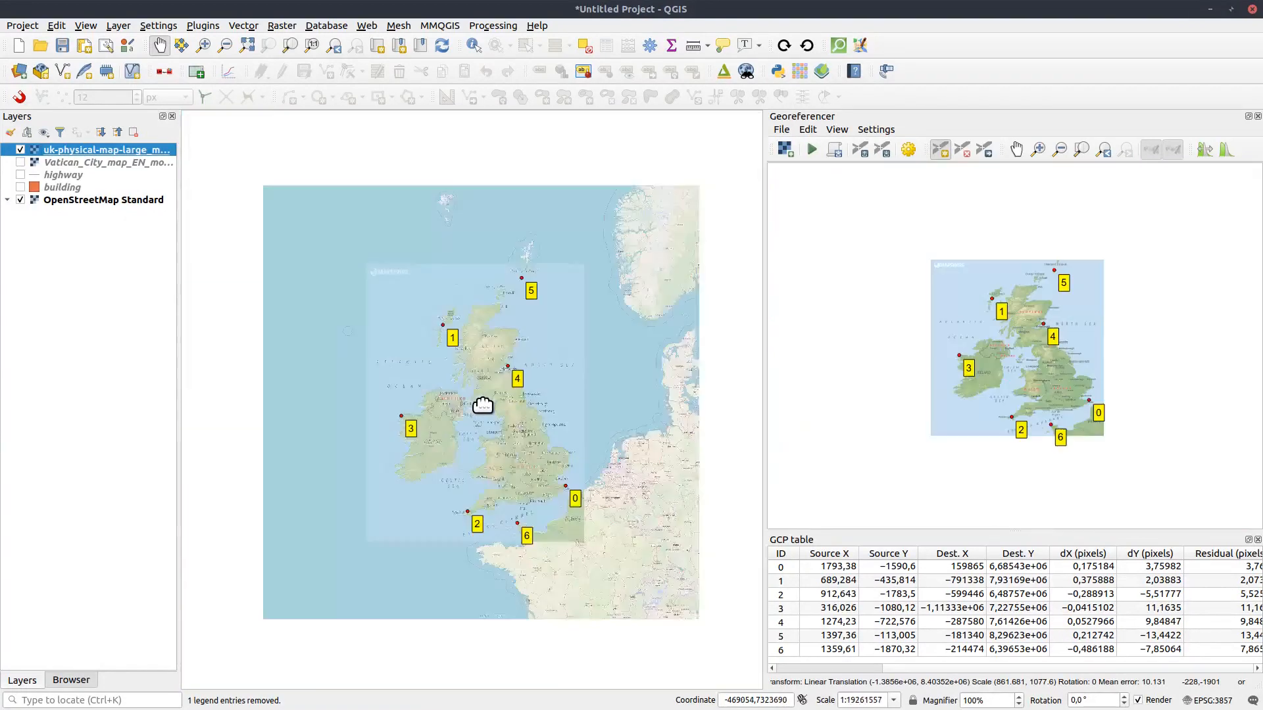
Remove the linearly georeferenced uk-physical-map-large_modified layer from the project
right_click(72, 152)
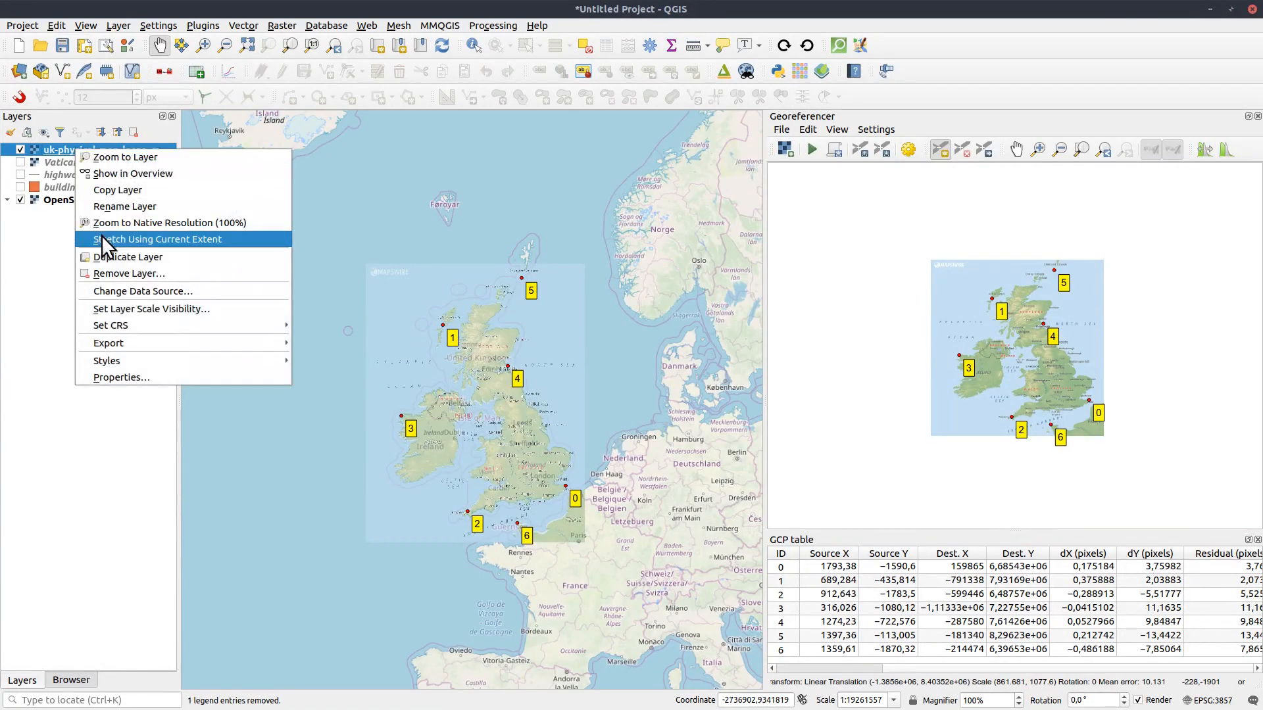
click(129, 275)
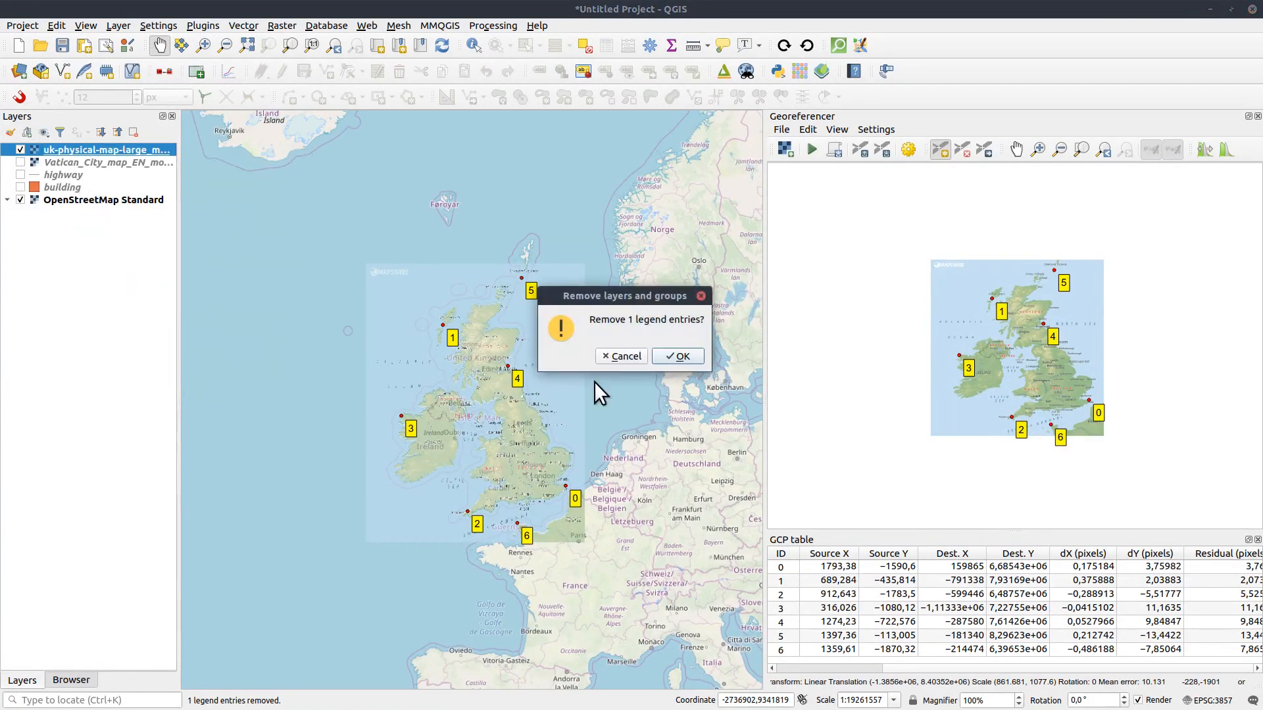
click(677, 356)
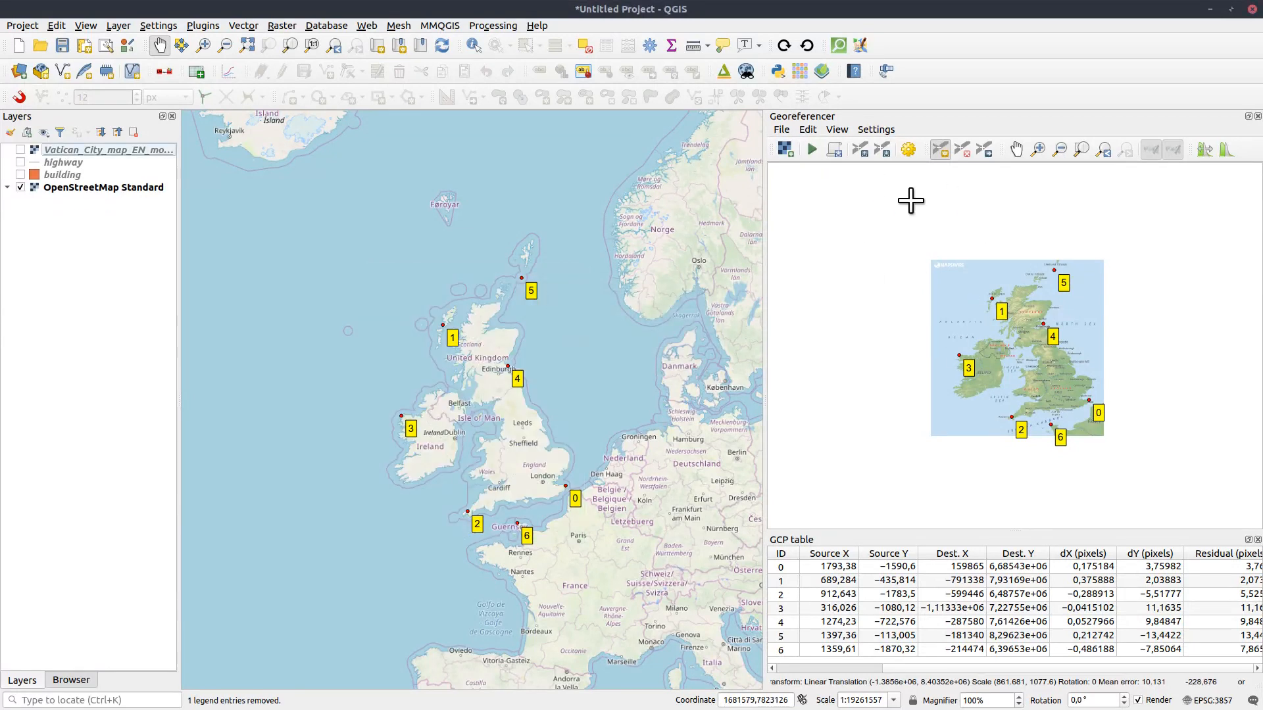
Change the georeferencing transformation type from Linear to Polynomial 1
scroll(1017, 354, down, 1)
scroll(1010, 355, up, 4)
scroll(1004, 344, down, 2)
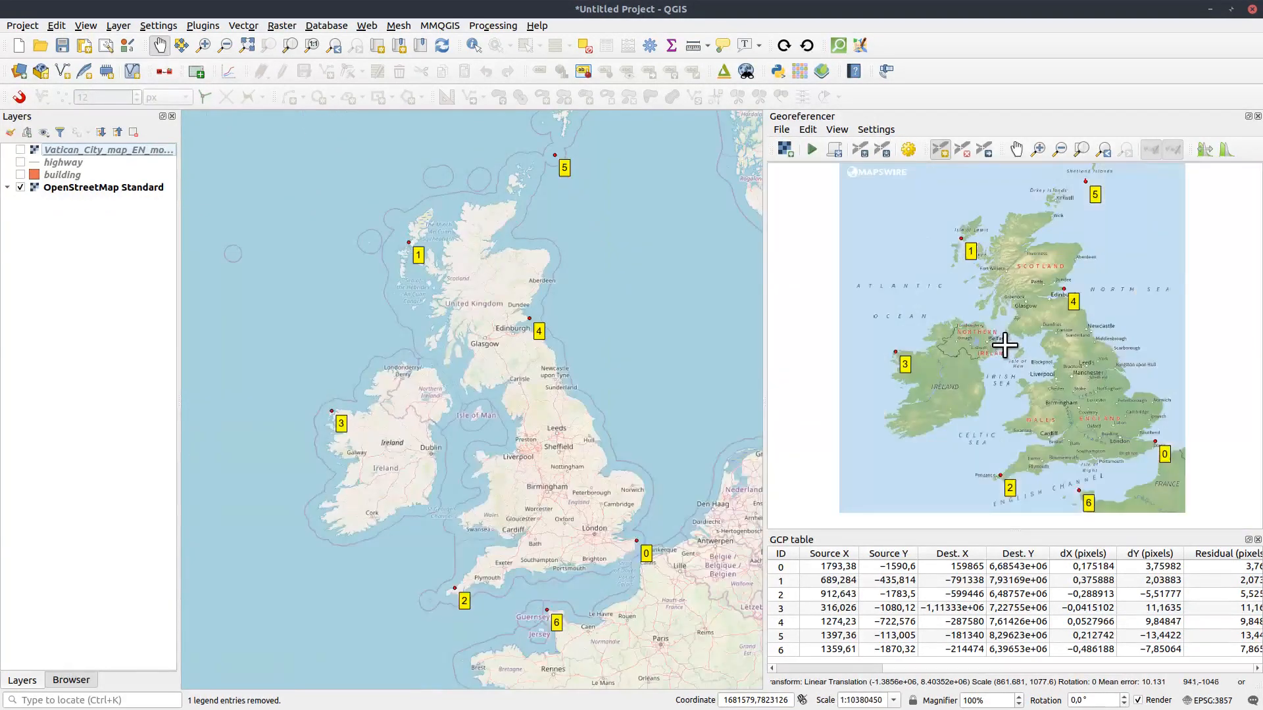
click(909, 149)
click(674, 134)
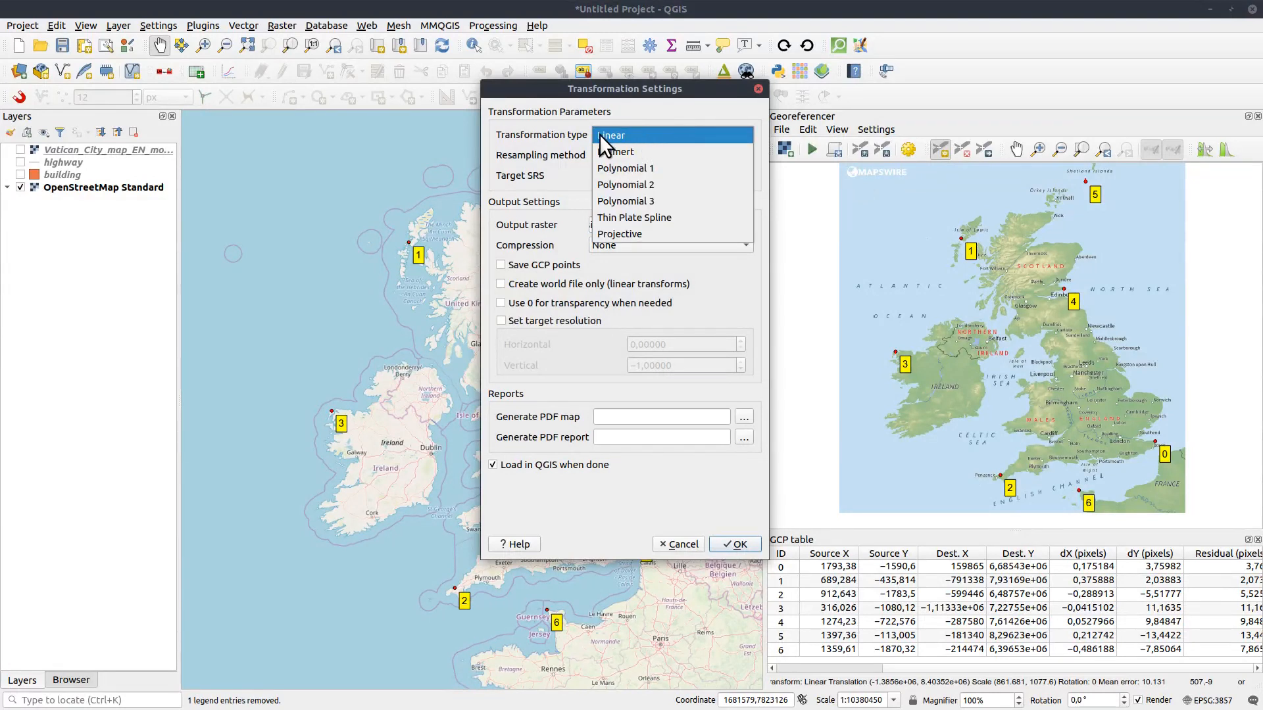
click(637, 169)
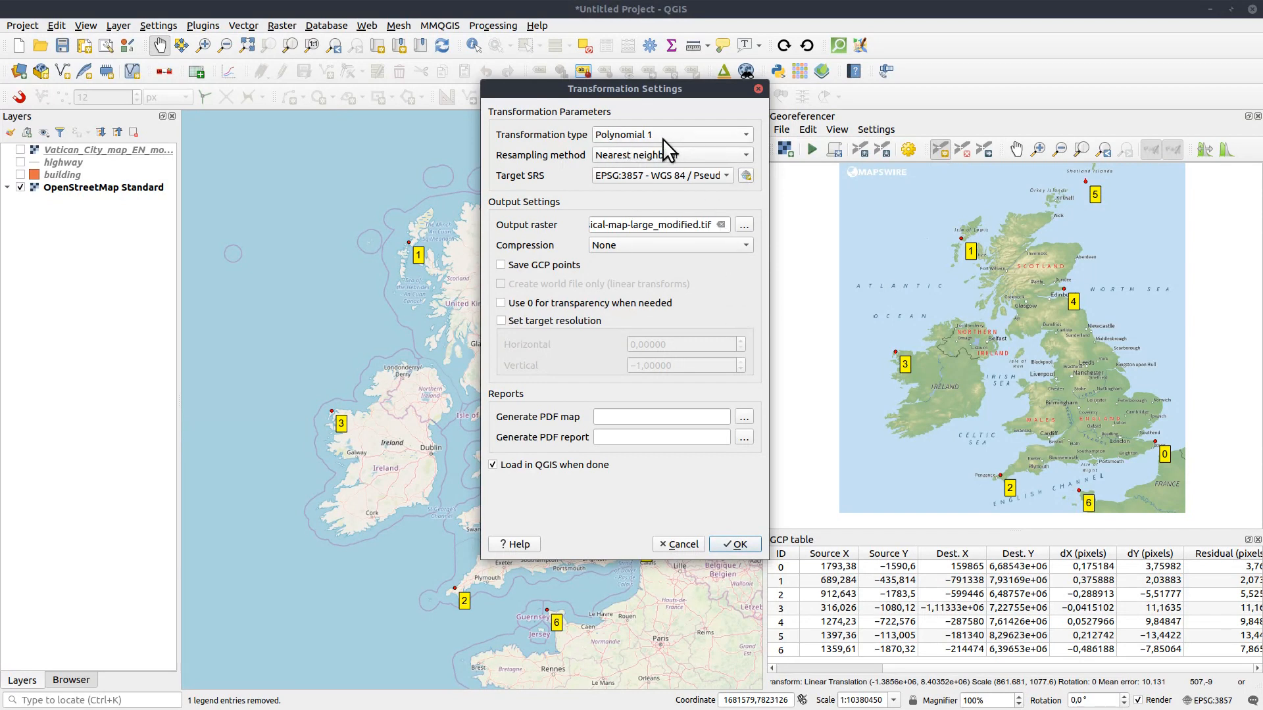
click(748, 137)
click(741, 135)
click(738, 546)
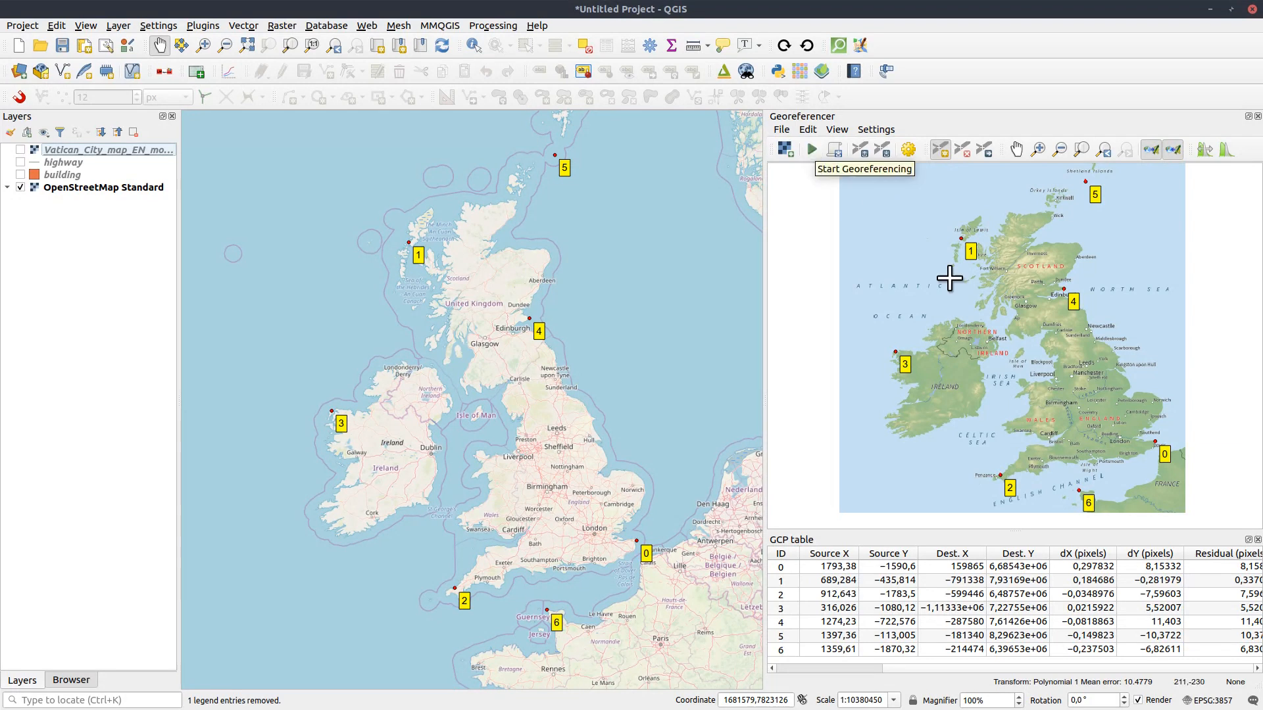
Examine the residual lines at the control points on the UK map, including those on Fair Isle and near Edinburgh
drag(1133, 413, 1095, 397)
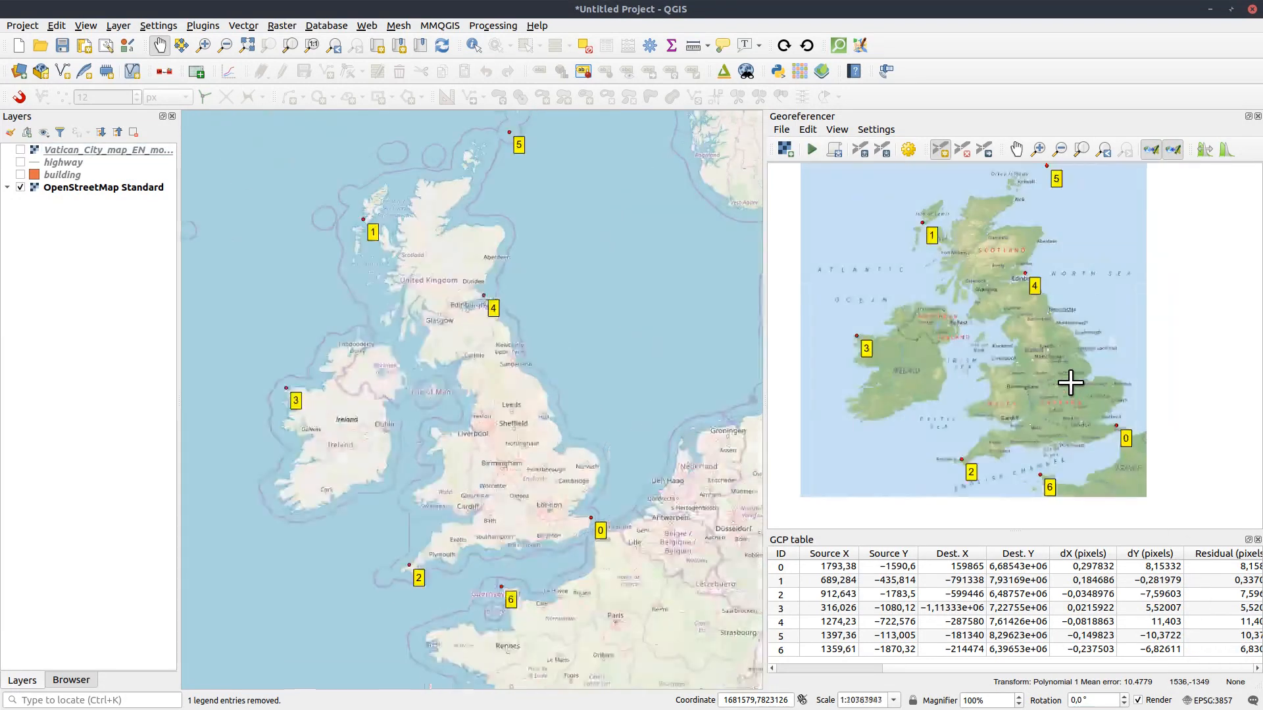
scroll(1070, 383, down, 1)
scroll(1058, 265, up, 2)
scroll(1057, 265, up, 2)
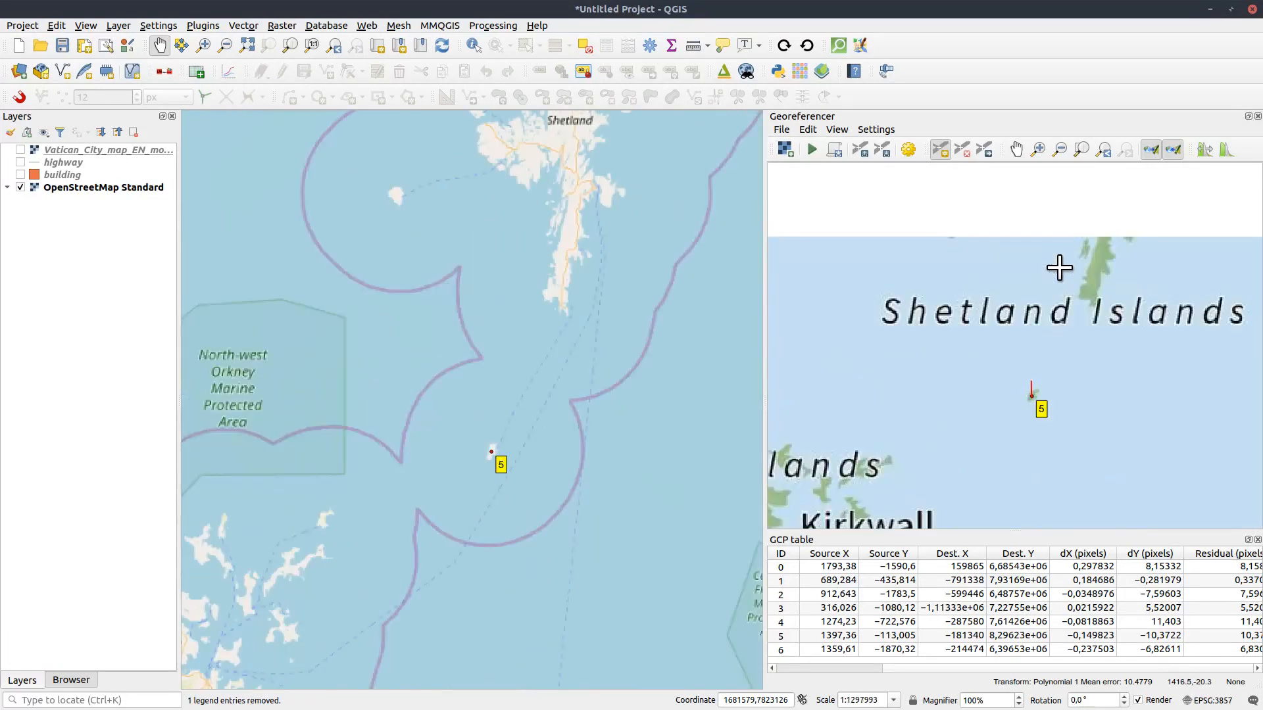
scroll(1046, 363, down, 1)
scroll(1040, 522, down, 1)
drag(1059, 361, 1091, 288)
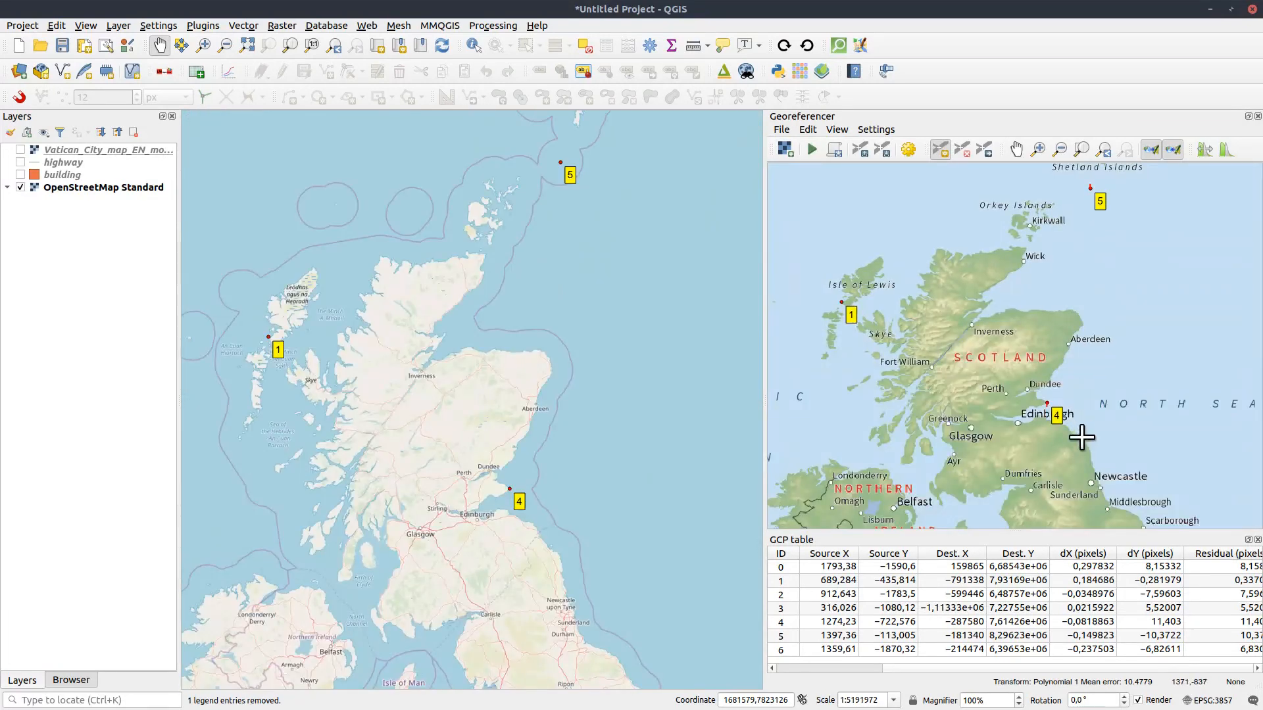
drag(1083, 426, 1034, 329)
scroll(1043, 319, up, 2)
scroll(1040, 327, down, 3)
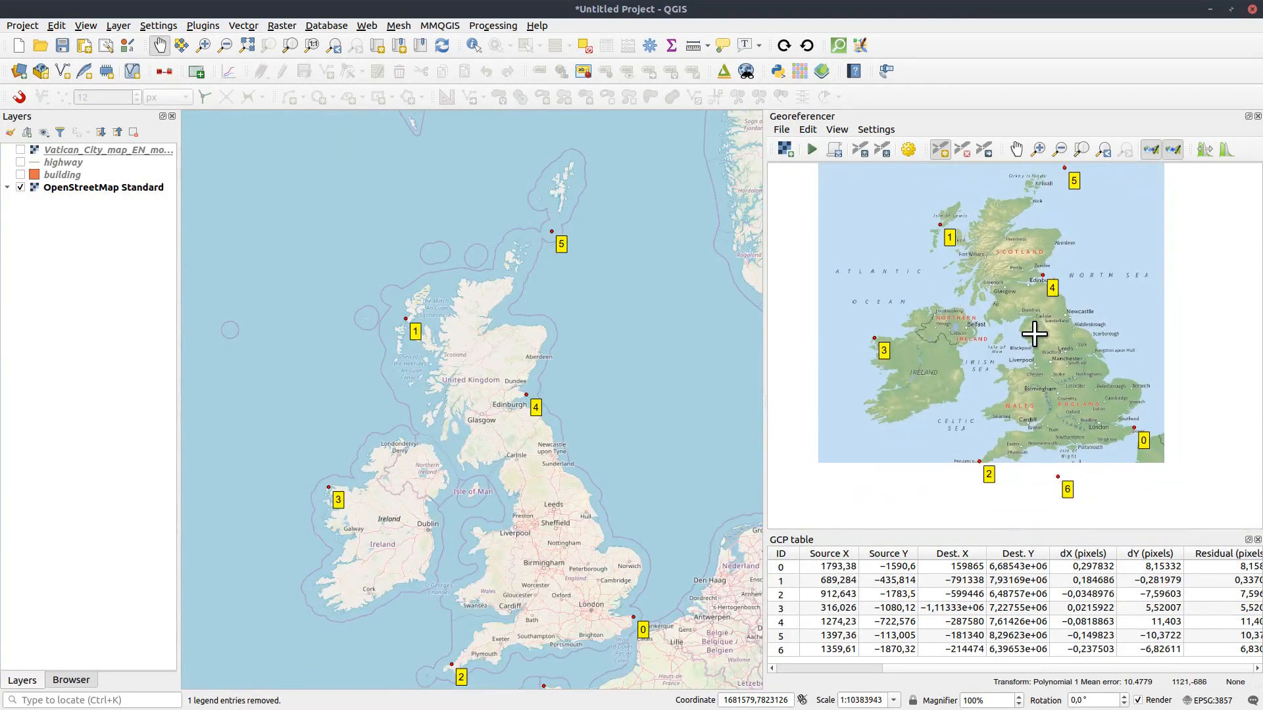
Georeference the UK physical map with Polynomial 1 and make the resulting layer semi-transparent over OpenStreetMap
click(810, 148)
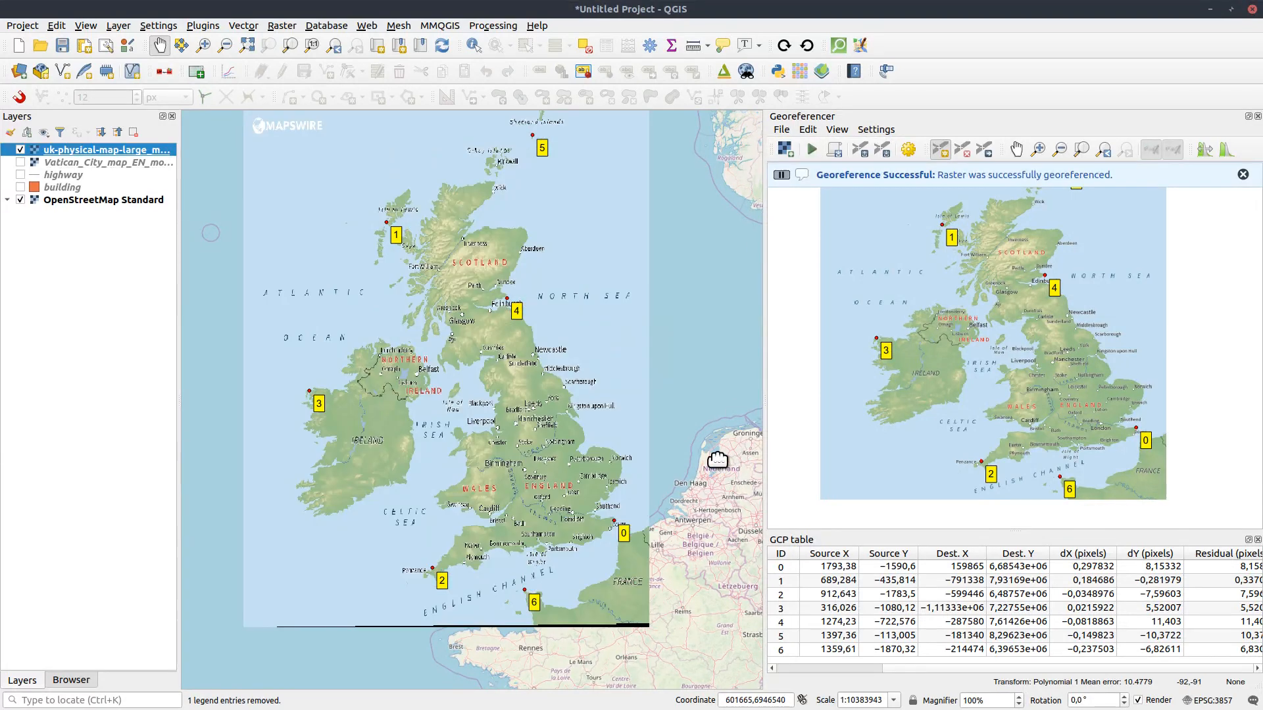
double_click(104, 150)
click(969, 98)
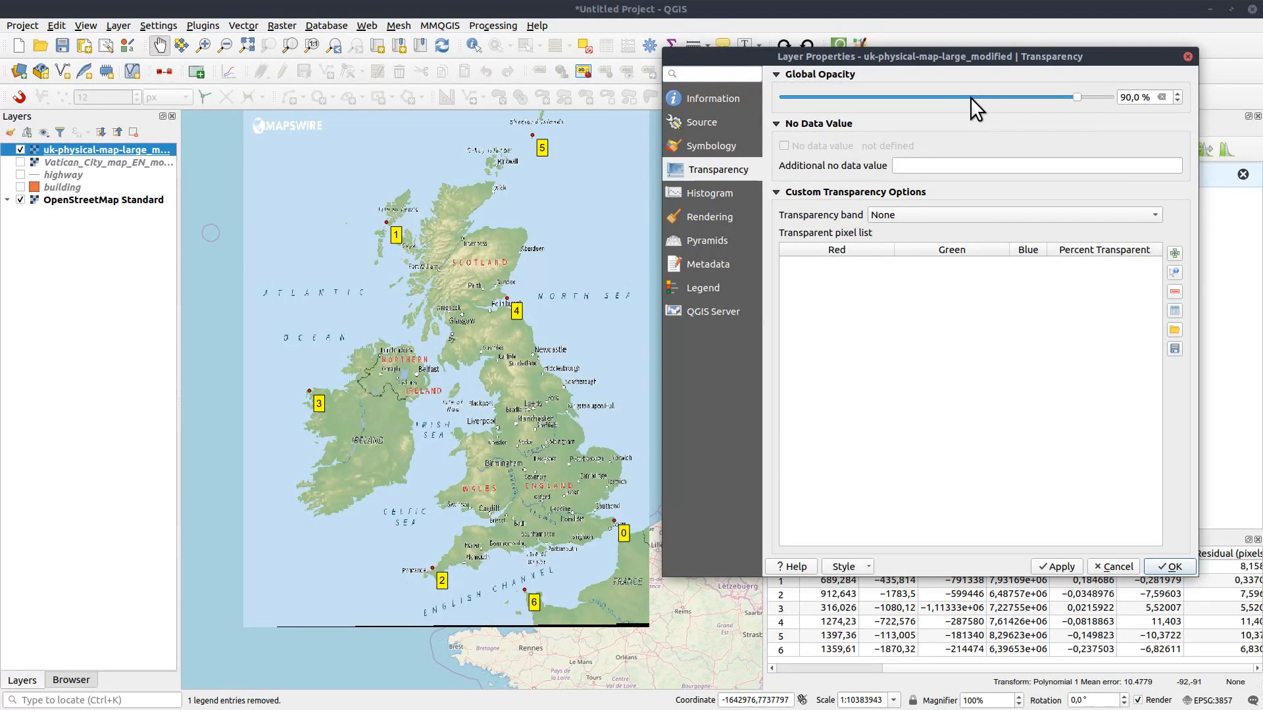
click(1167, 567)
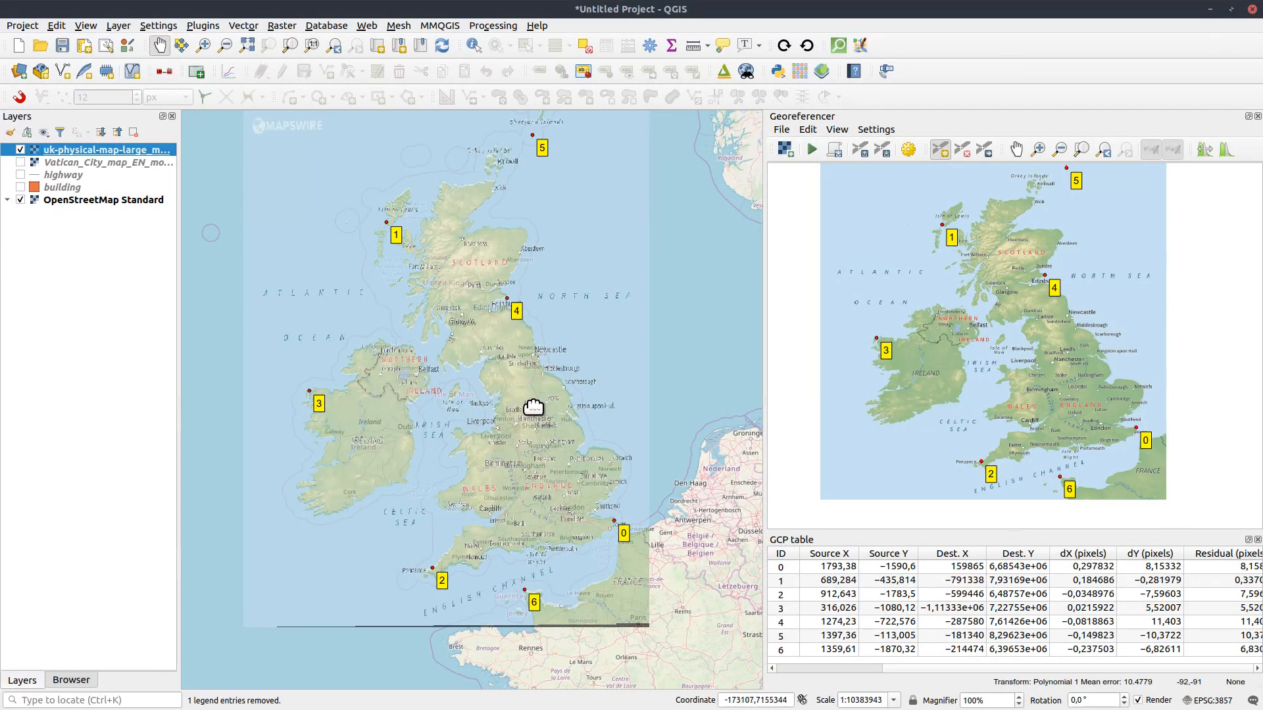
Remove the Polynomial 1 result layer, uk-physical-map-large_modified, from the project
right_click(77, 148)
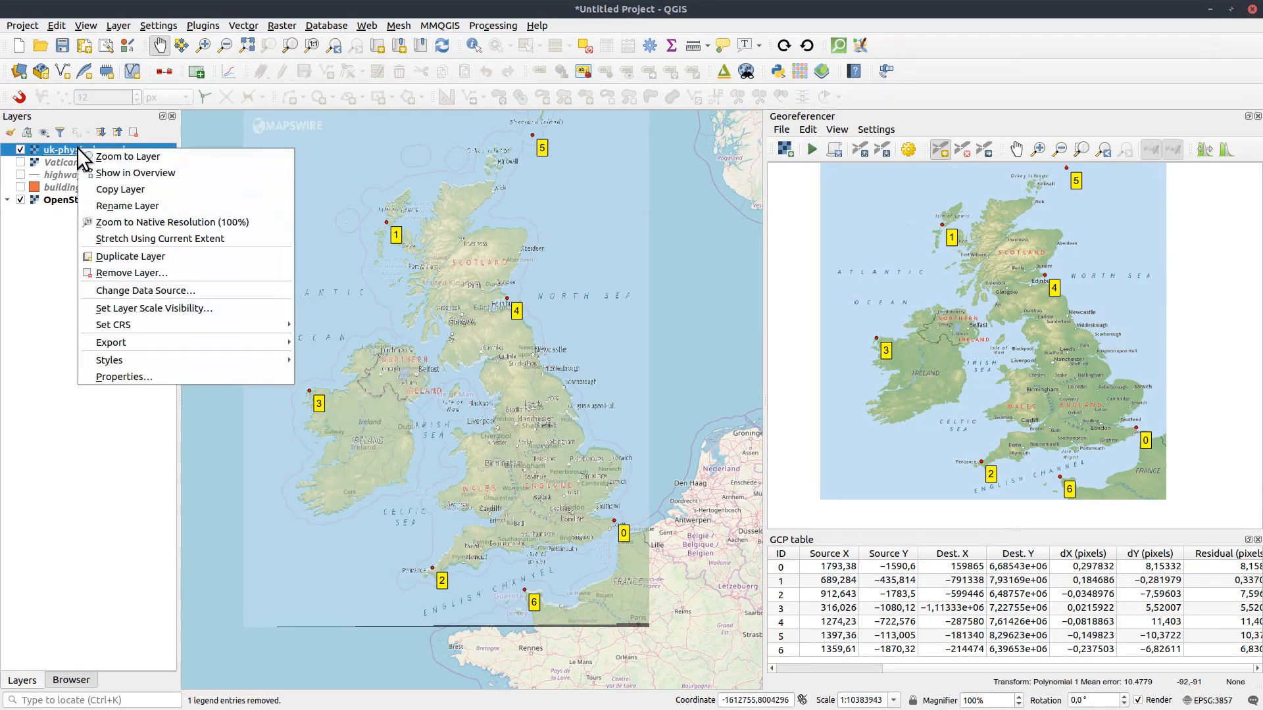
click(132, 272)
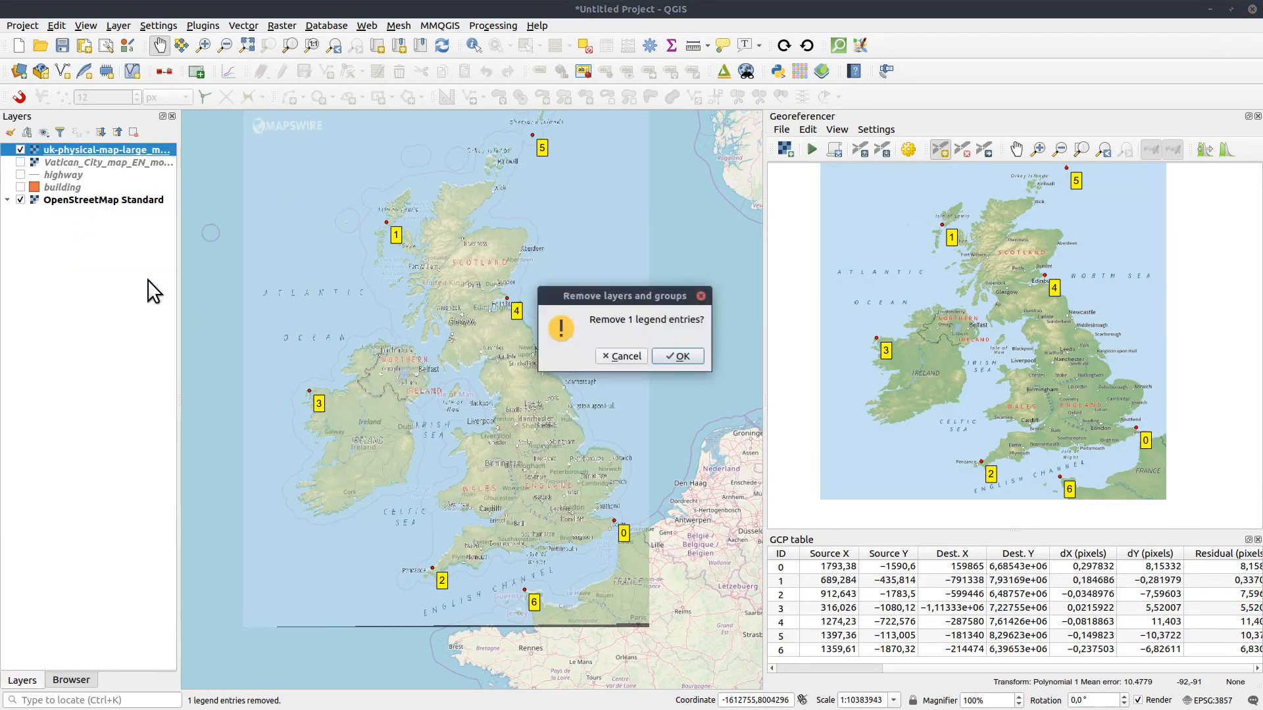
click(695, 356)
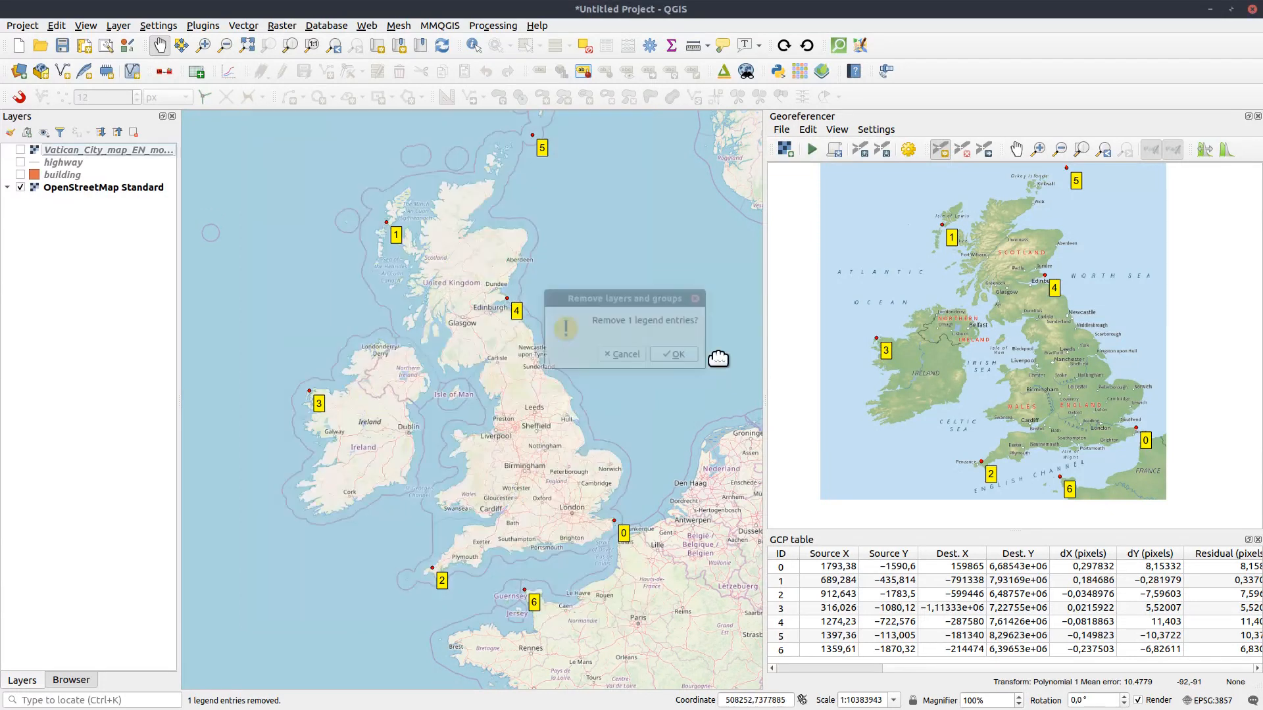
Change the georeferencing transformation type to Polynomial 2
click(908, 152)
click(733, 137)
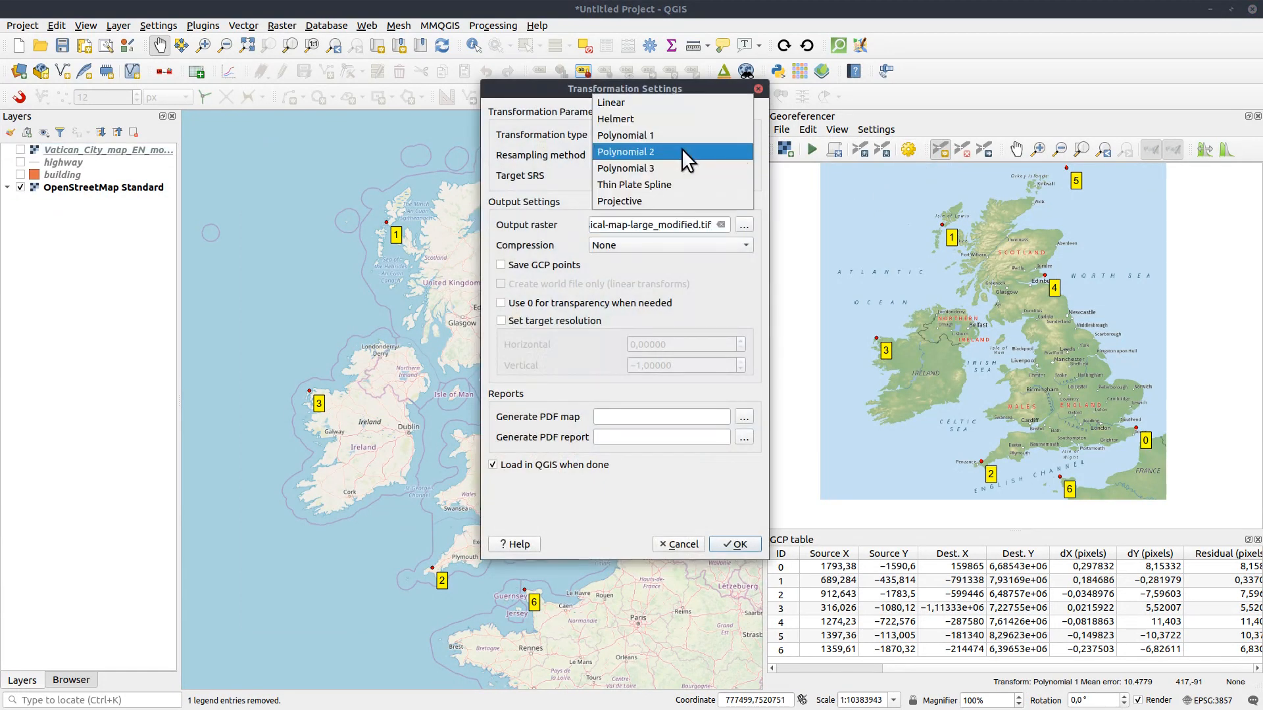
click(681, 152)
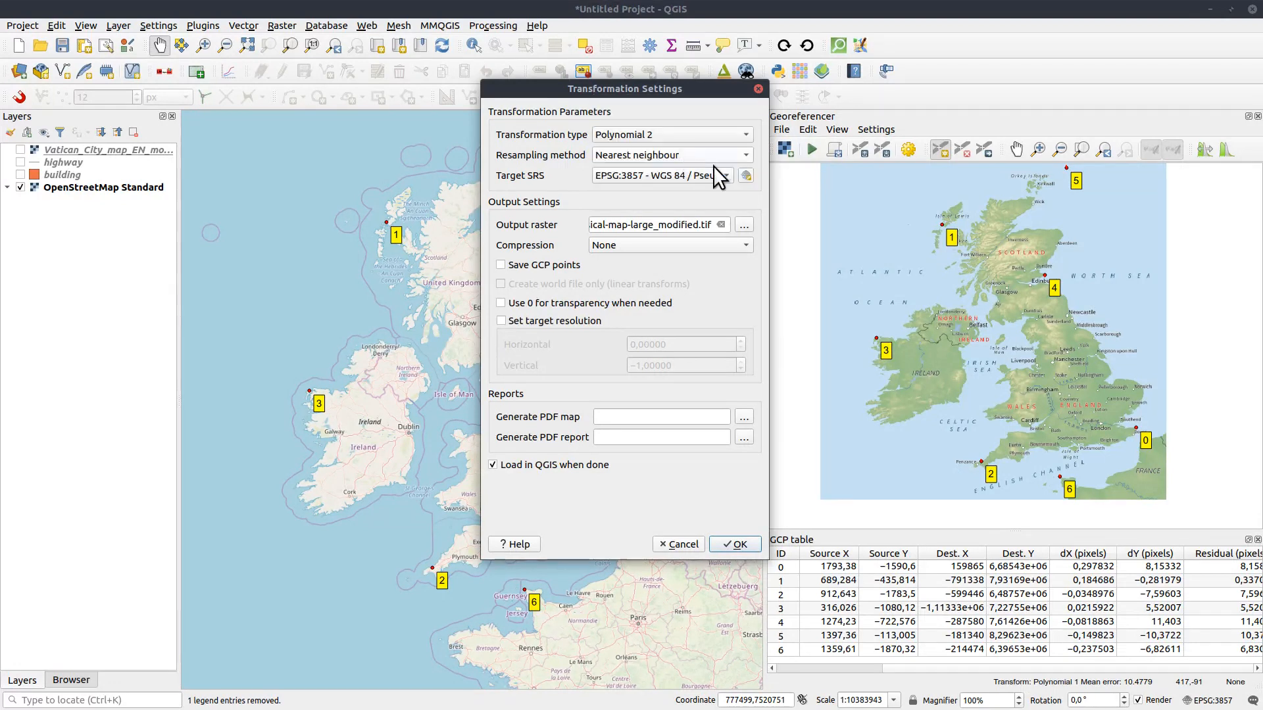
click(739, 543)
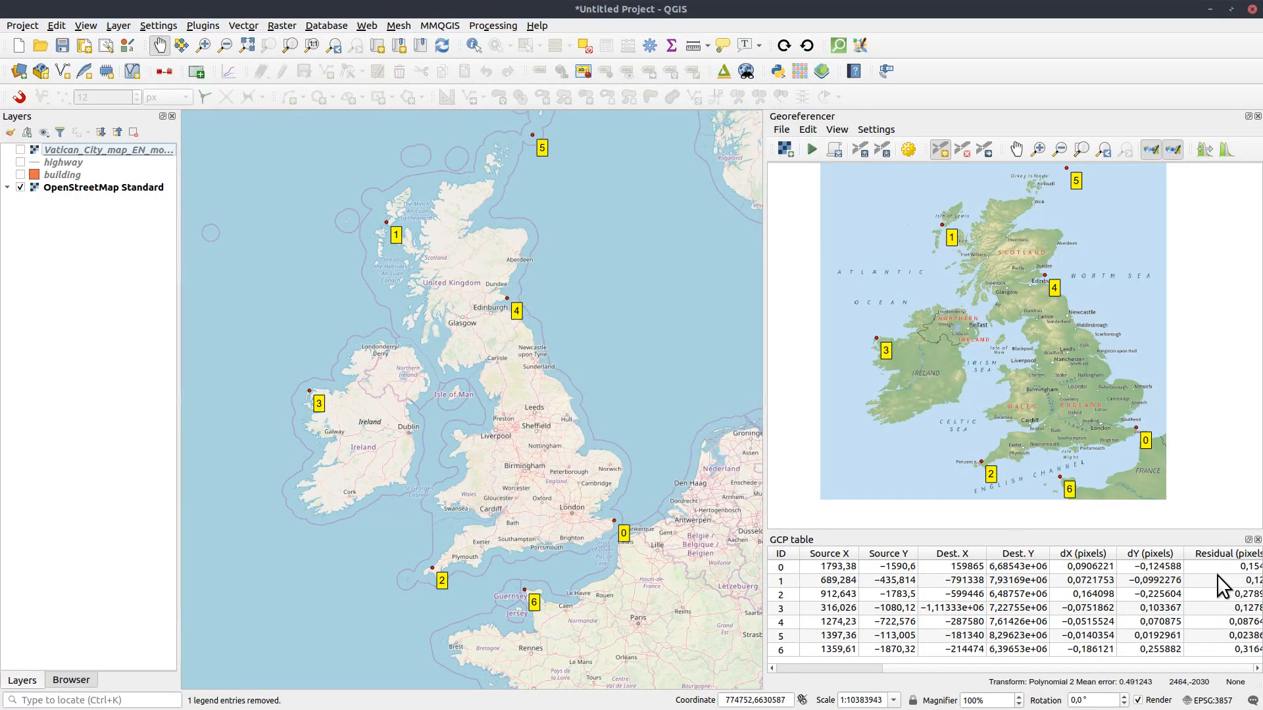
Set the transformation type back to Polynomial 1 and narrow the dY column so the GCP table shows the full residual values
click(910, 149)
click(736, 135)
click(656, 117)
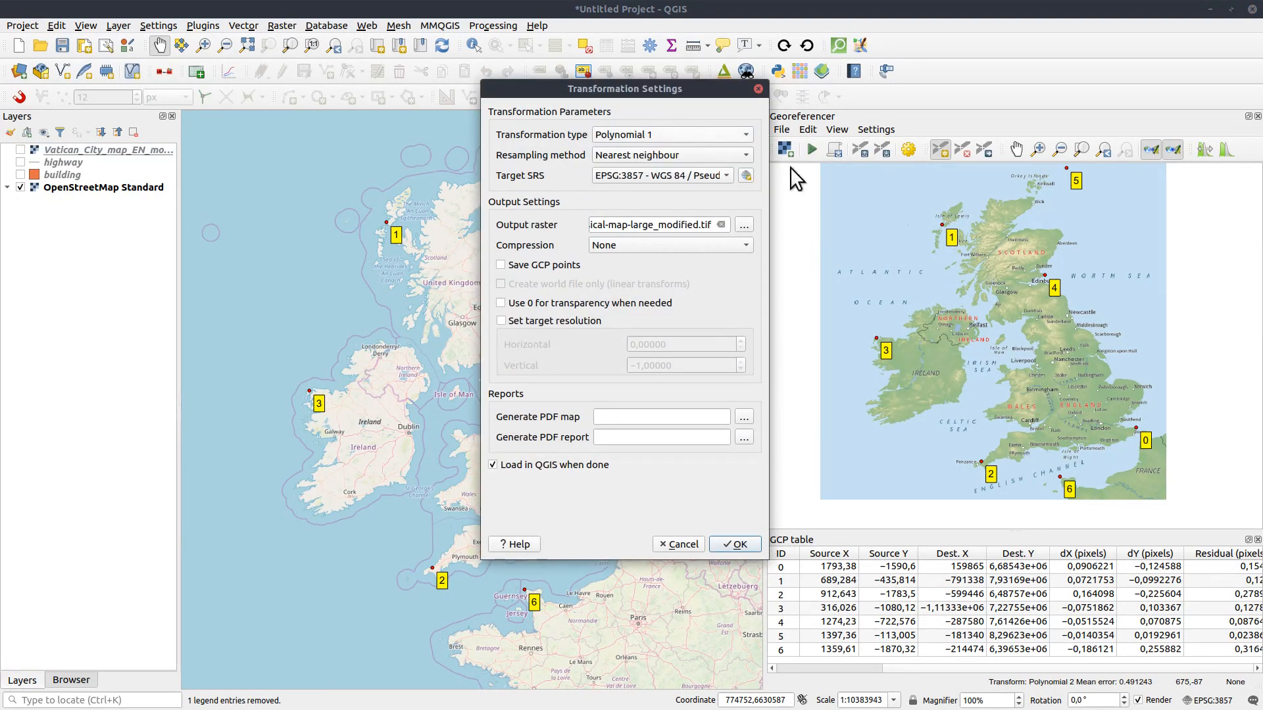
click(741, 545)
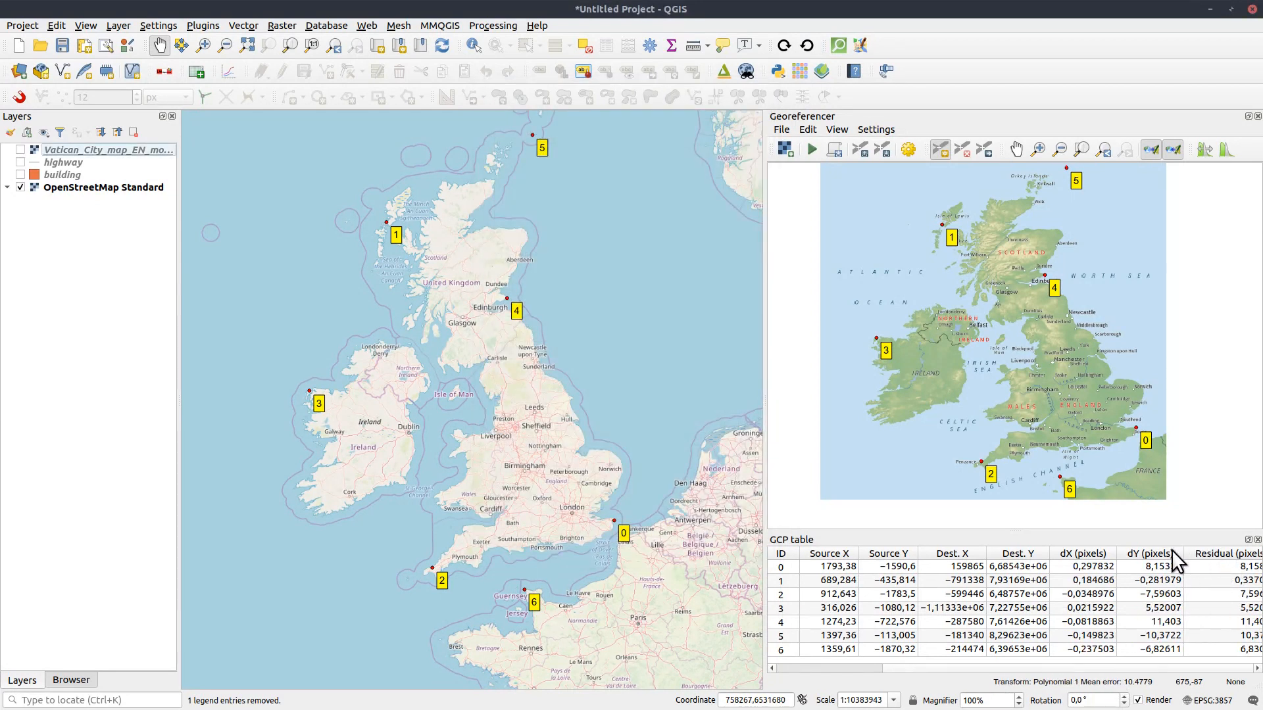
drag(1186, 551, 1171, 555)
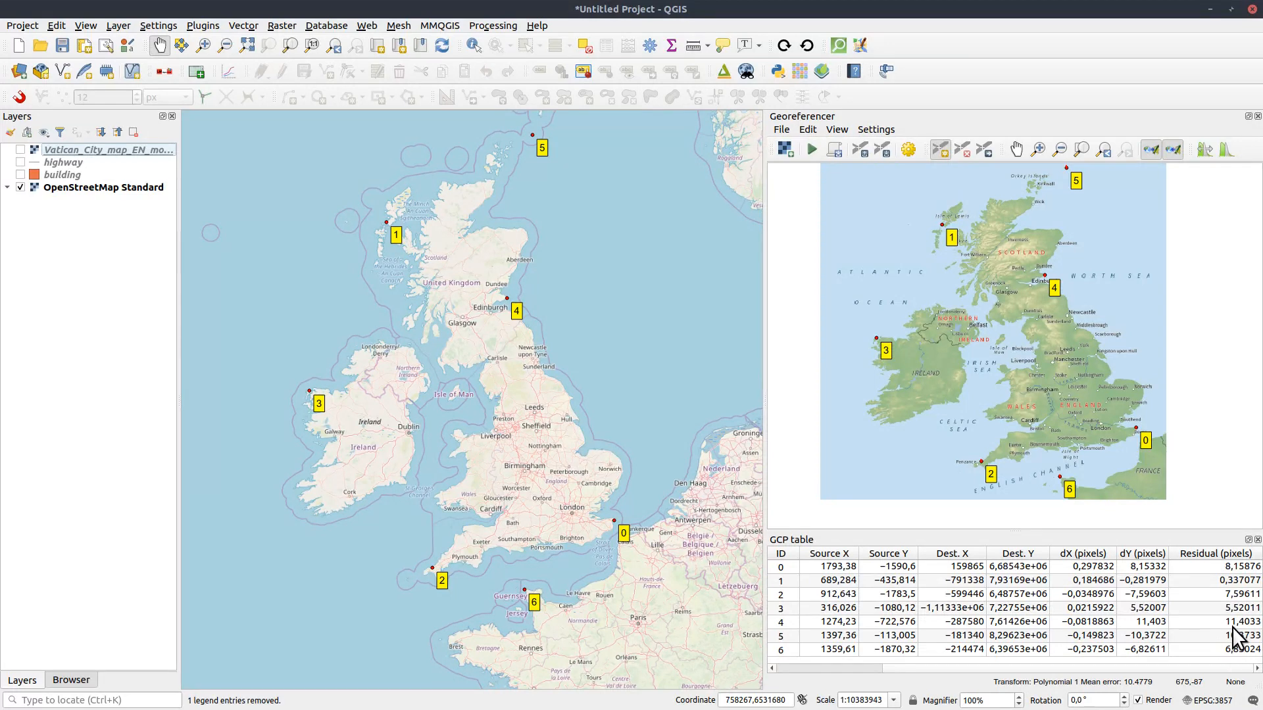
Change the georeferencing transformation type to Polynomial 3
click(906, 149)
click(747, 136)
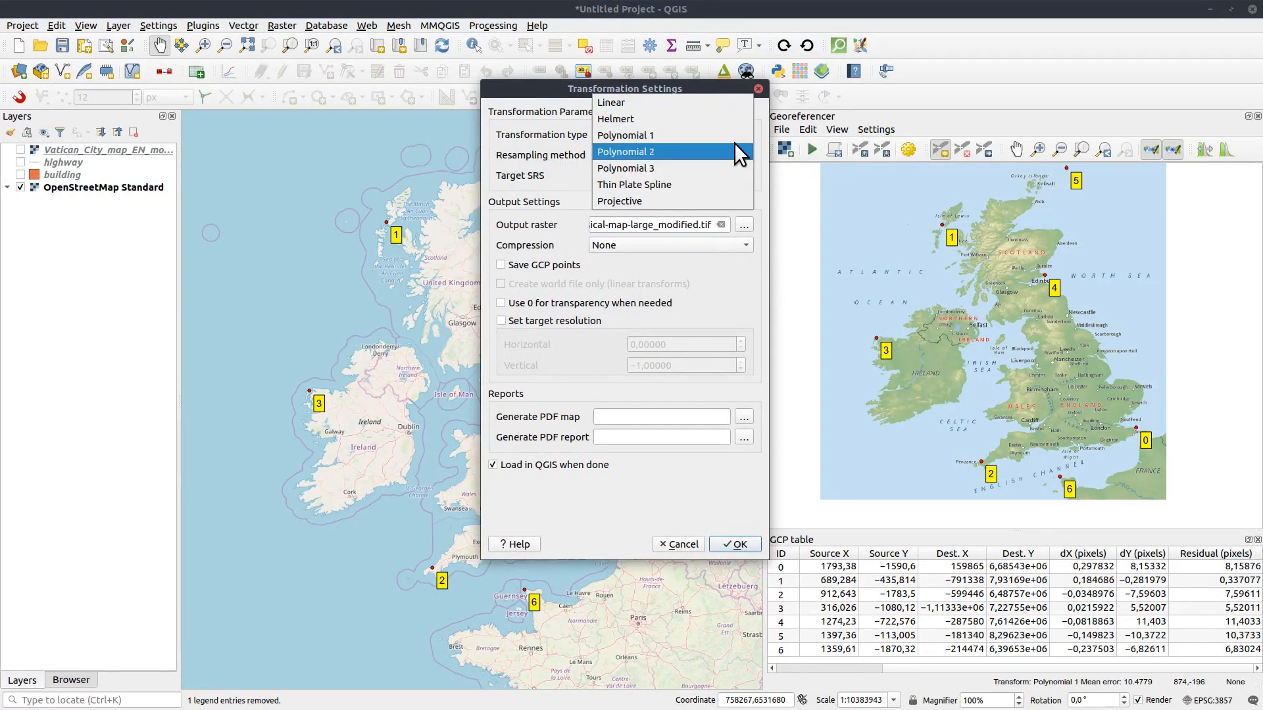
click(698, 165)
click(734, 543)
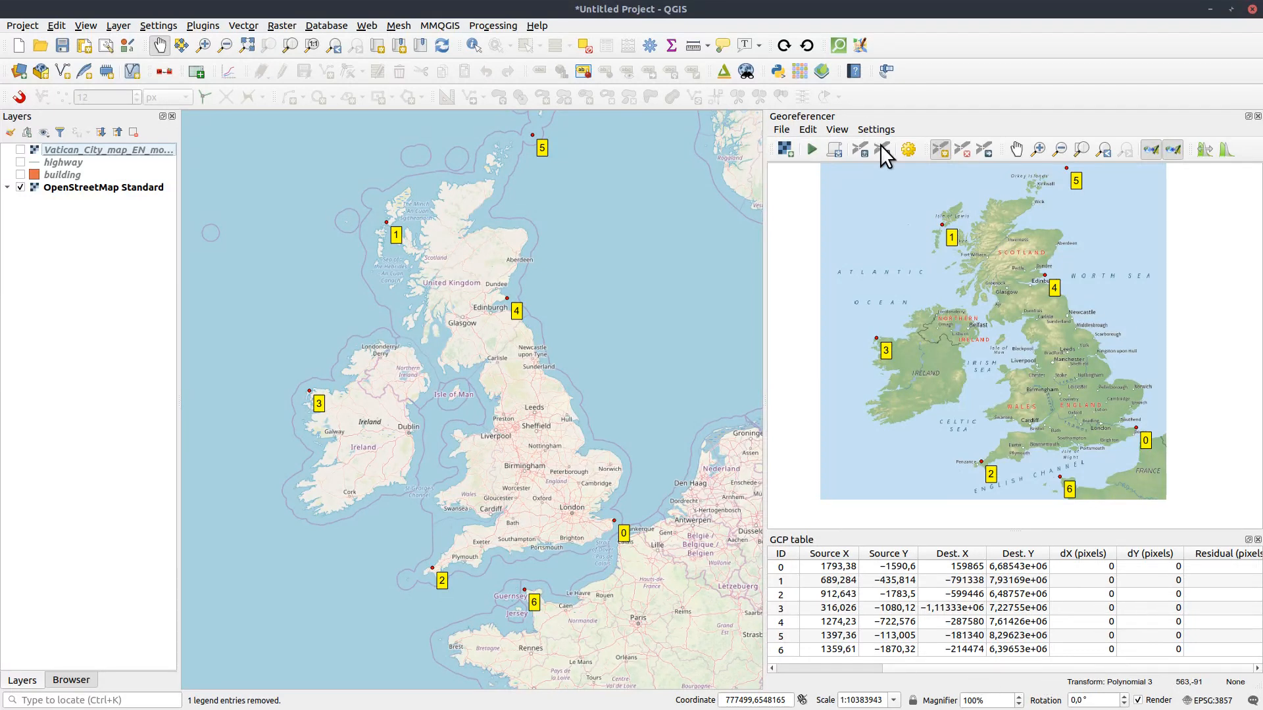
Set the transformation type to Polynomial 2 and run the georeferencing of the UK physical map
click(908, 150)
click(746, 136)
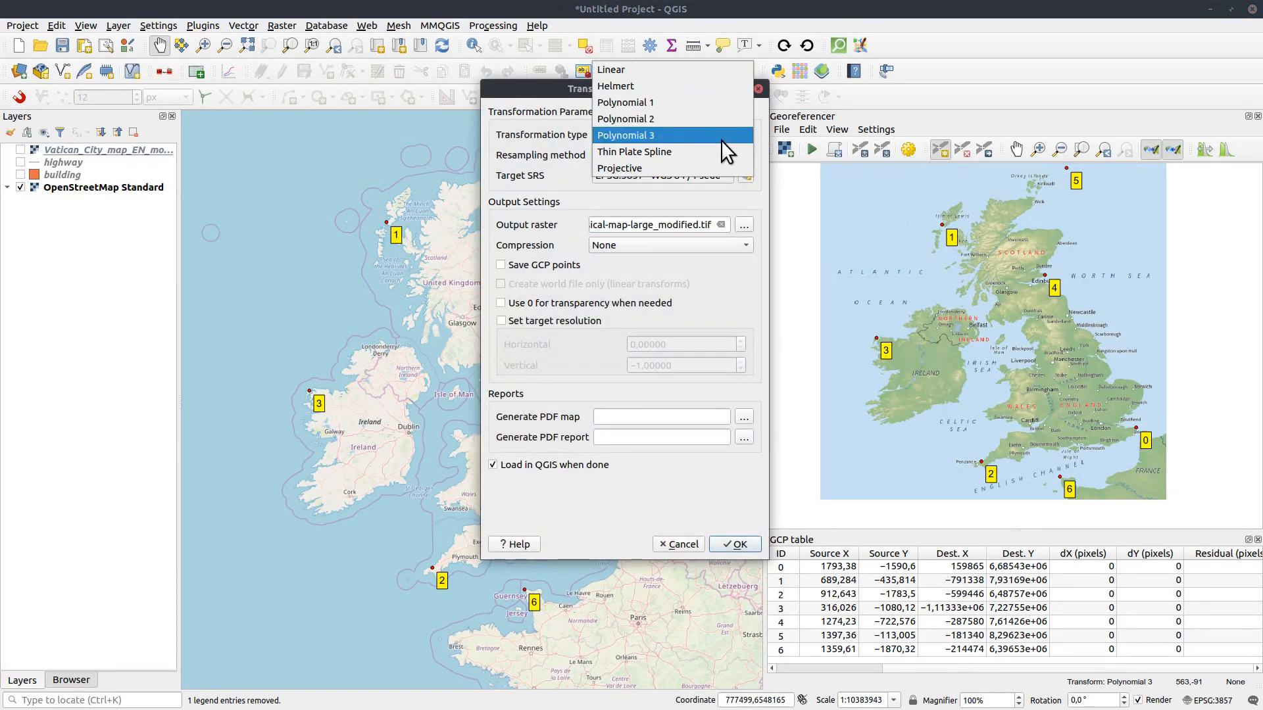
click(703, 121)
click(724, 547)
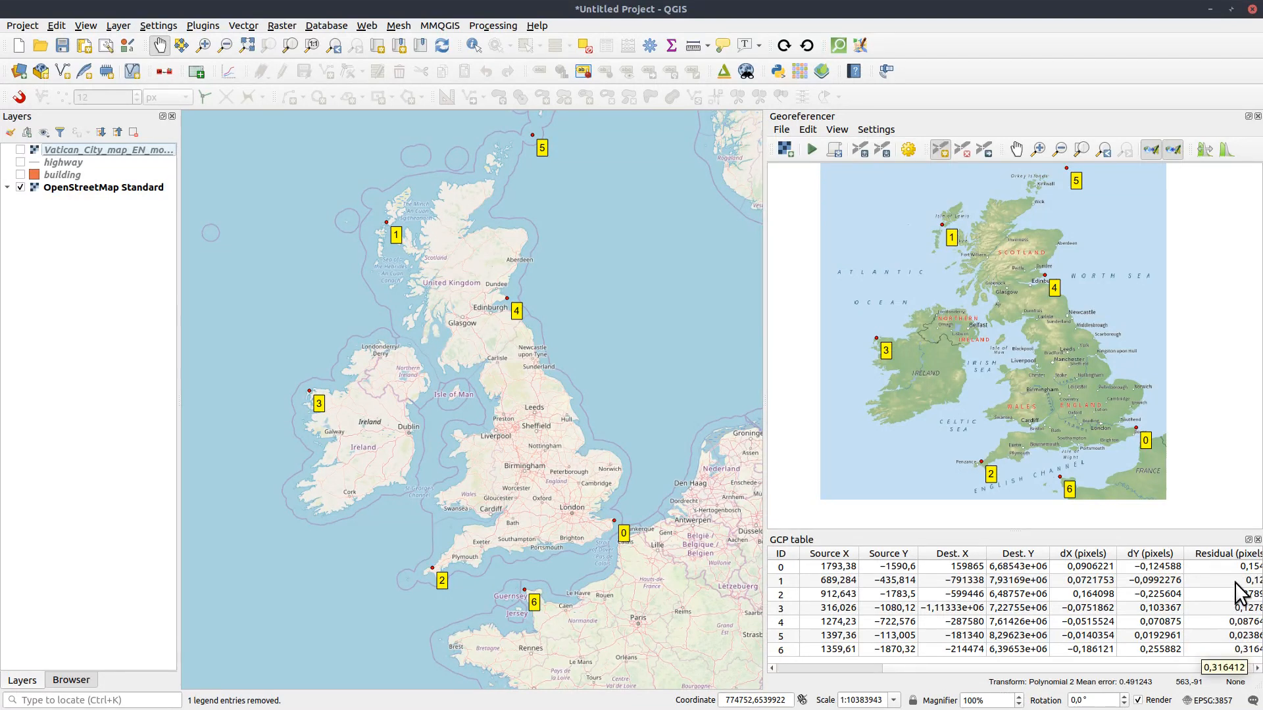
click(811, 151)
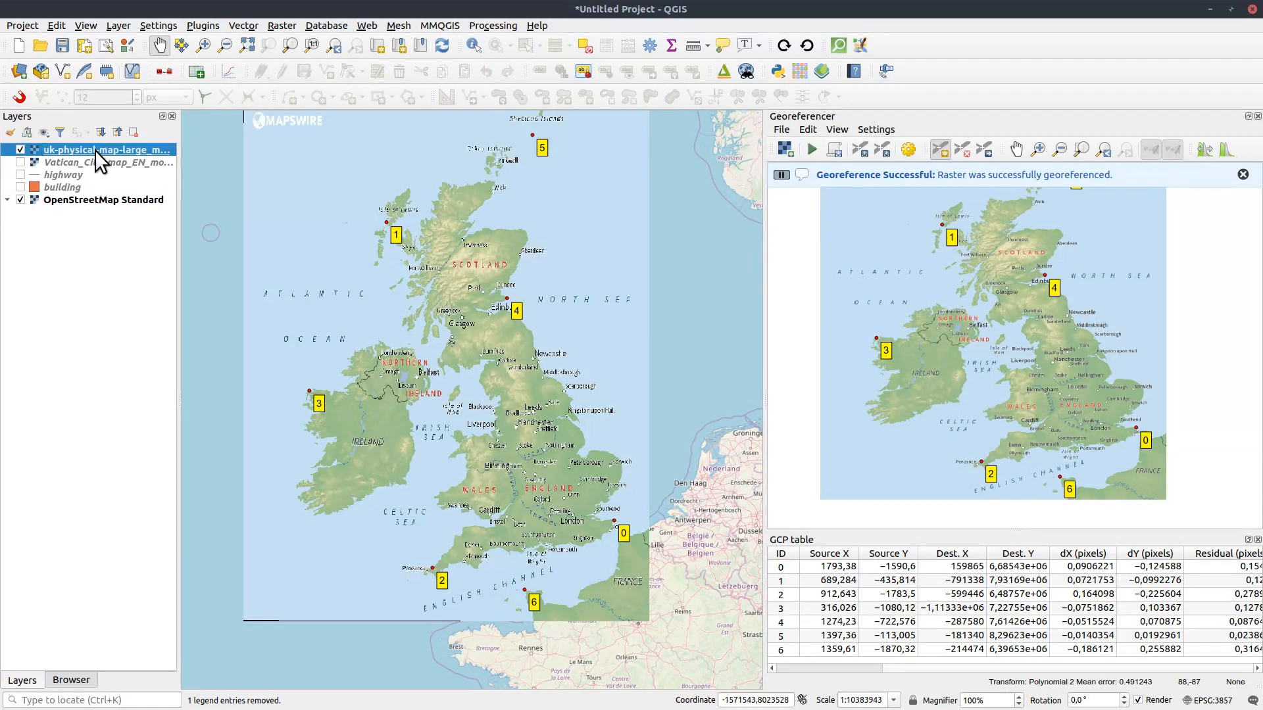
Make the georeferenced UK map layer semi-transparent and compare its coastline with OpenStreetMap around Blackpool
double_click(95, 150)
drag(1107, 98, 954, 99)
click(1165, 566)
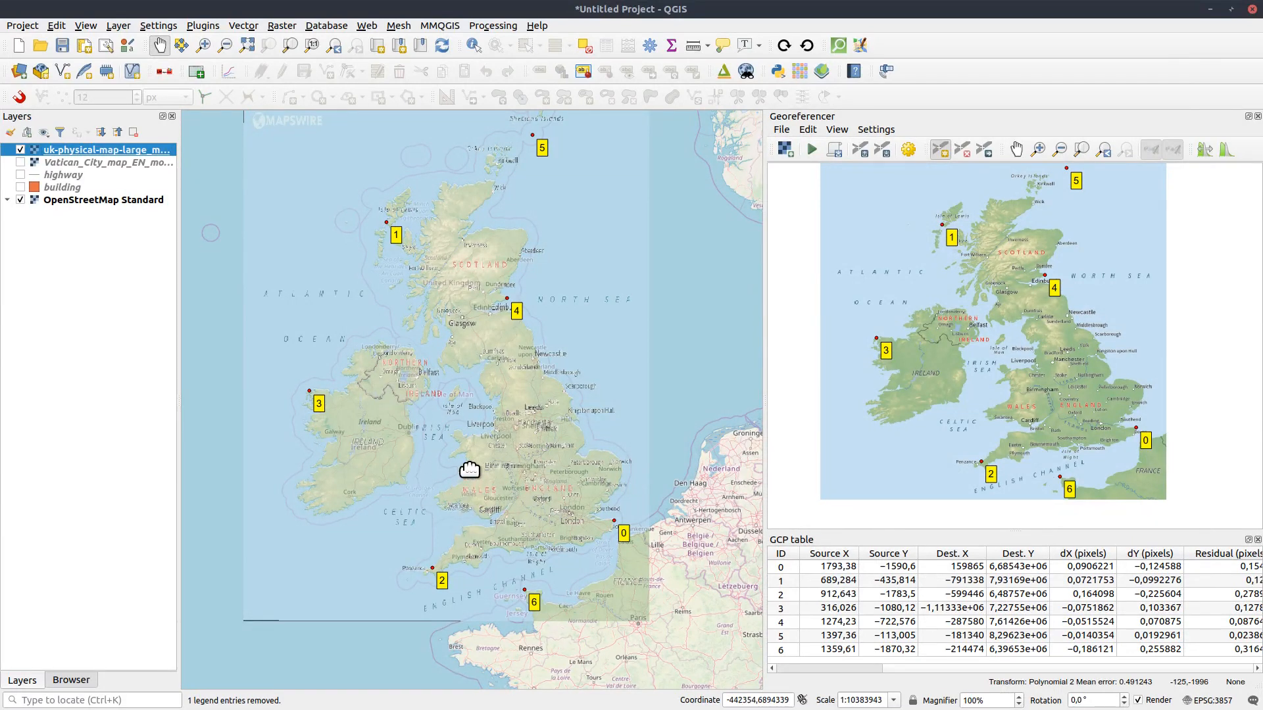
scroll(467, 403, down, 2)
scroll(461, 409, up, 4)
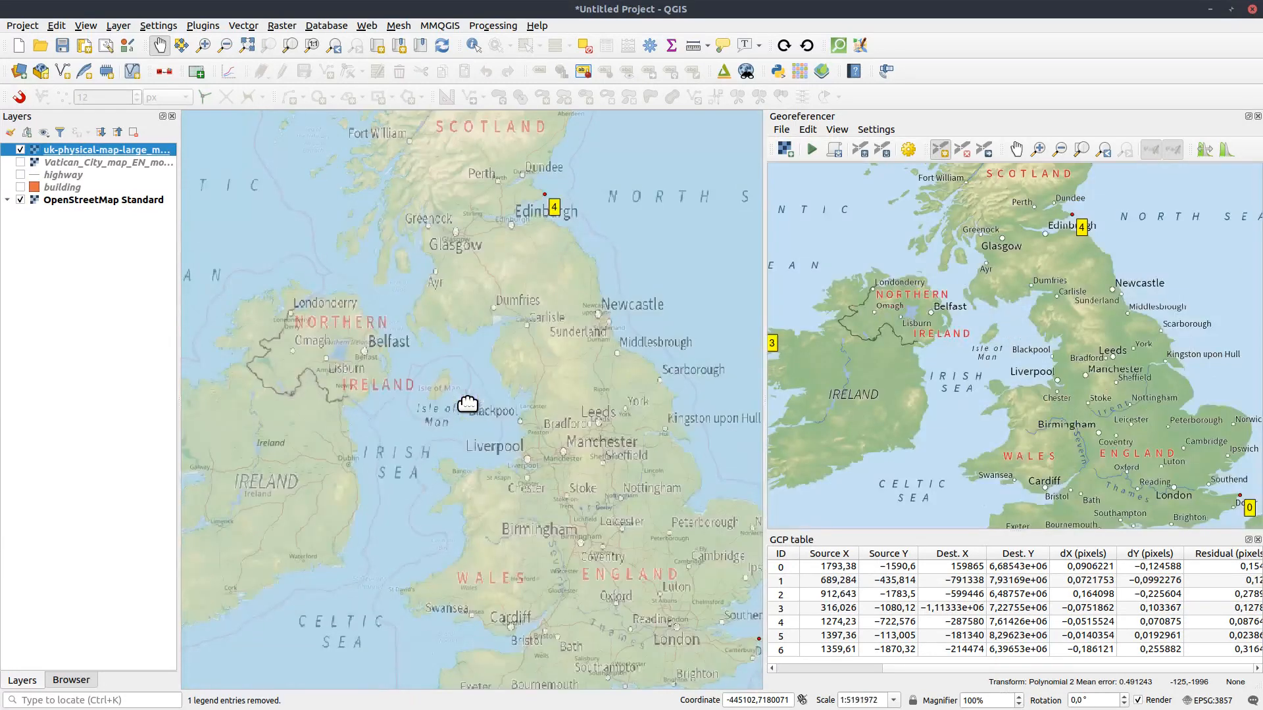
scroll(510, 403, down, 1)
scroll(499, 434, up, 1)
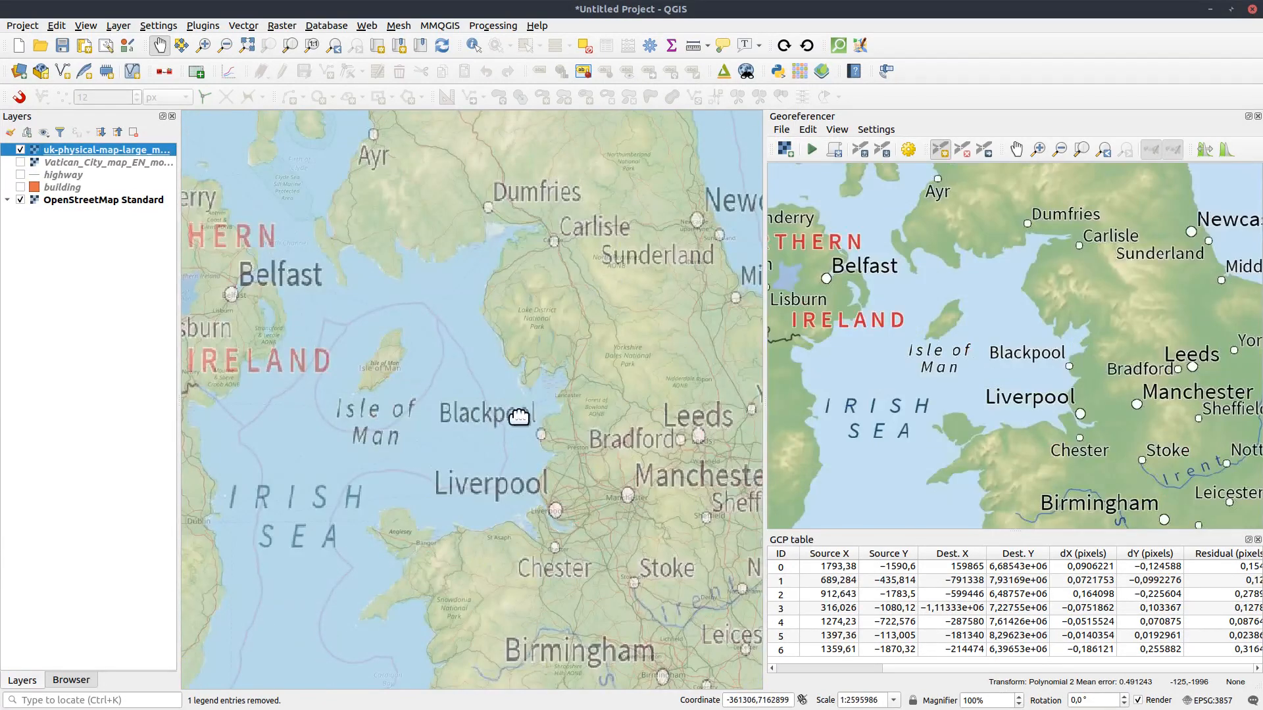
scroll(490, 378, up, 2)
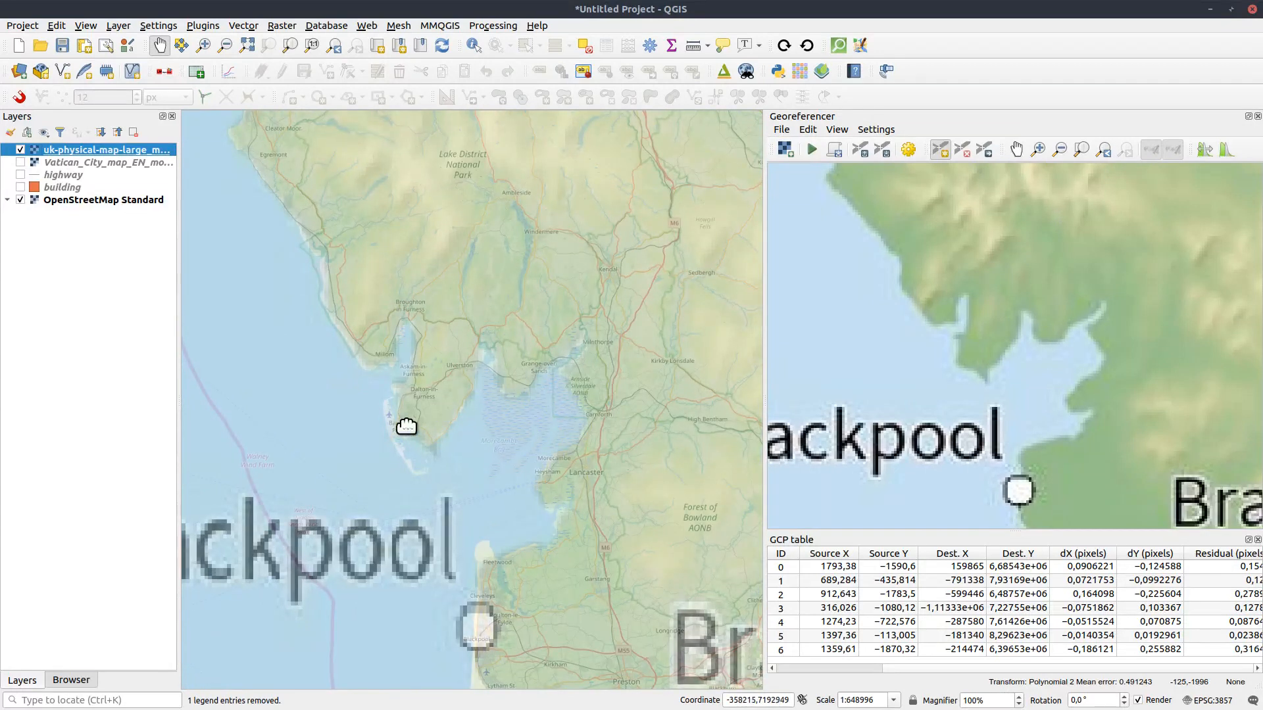
scroll(458, 430, down, 3)
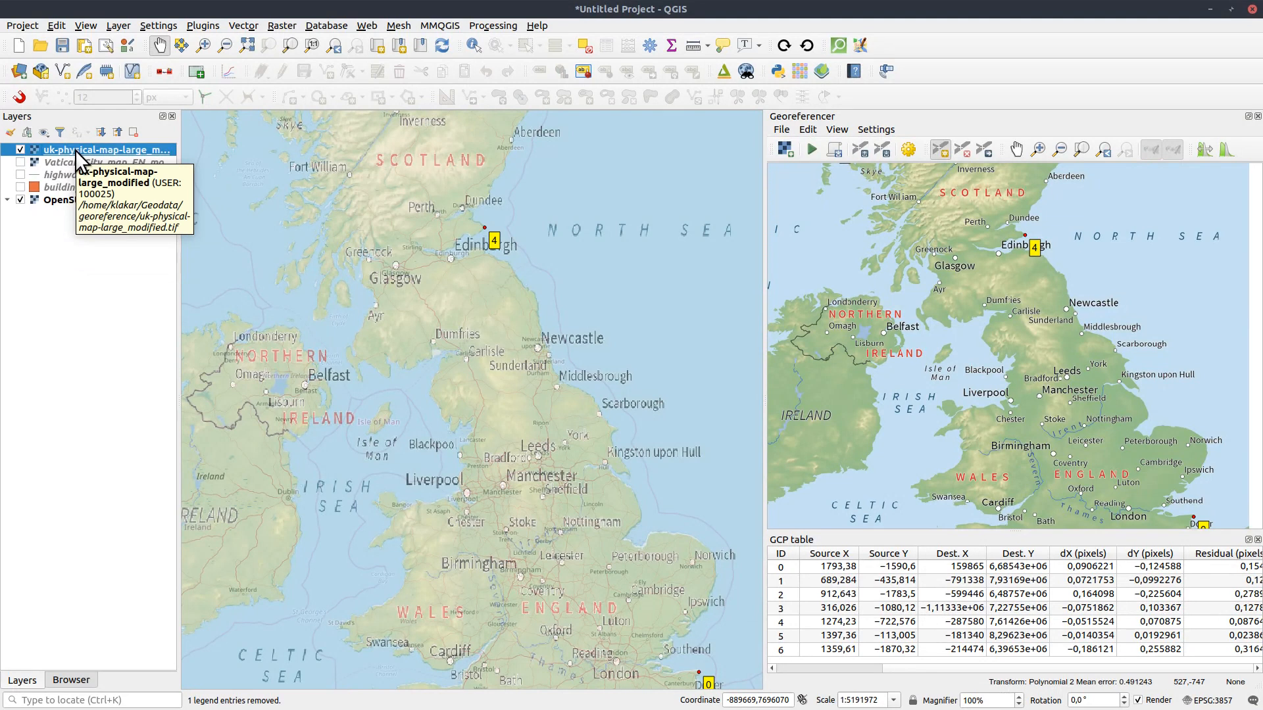
Close the Georeferencer without saving the GCP points
click(783, 130)
click(830, 249)
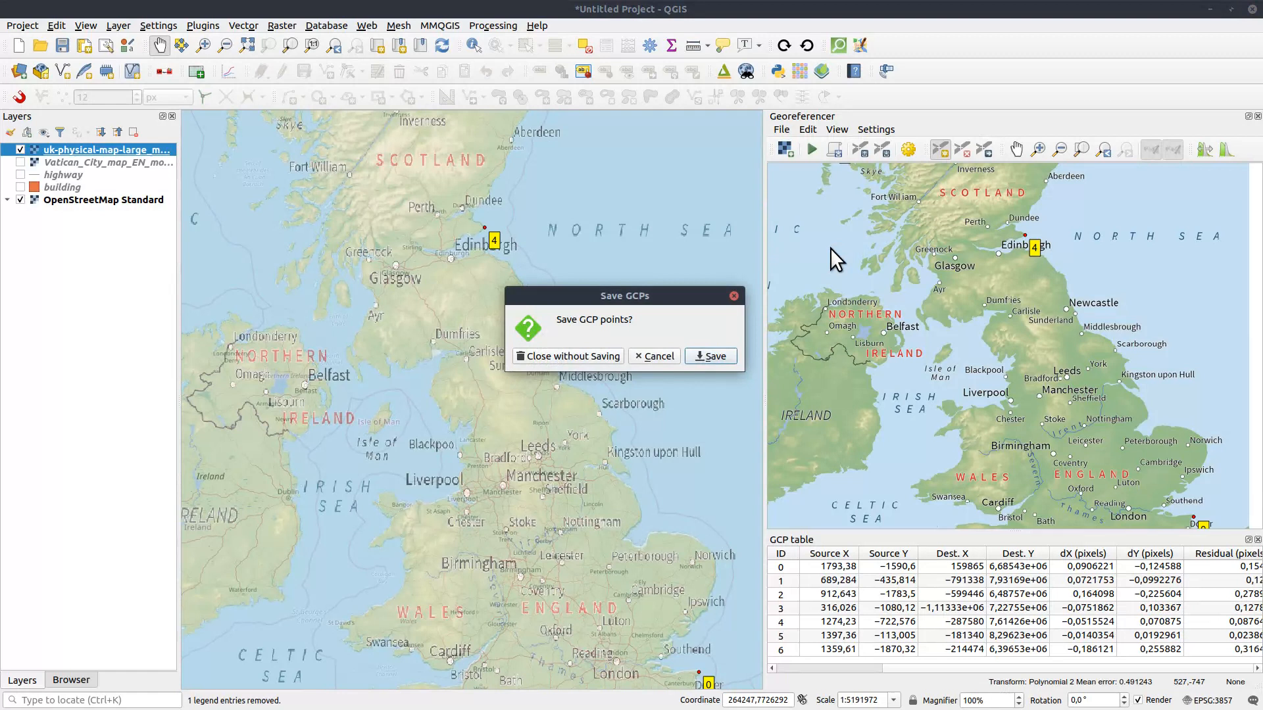
click(557, 358)
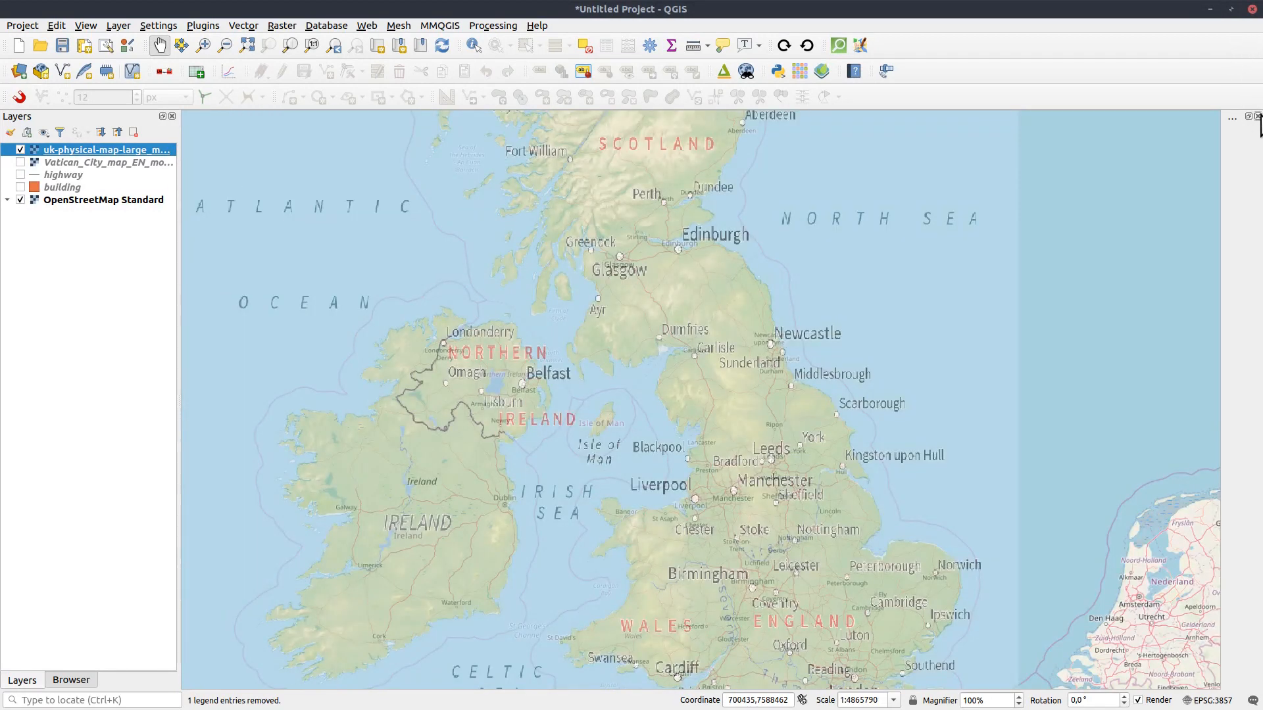
Review the full UK map overlay and hide the uk-physical-map-large_modified layer
scroll(783, 348, up, 1)
scroll(784, 345, down, 1)
scroll(763, 405, down, 1)
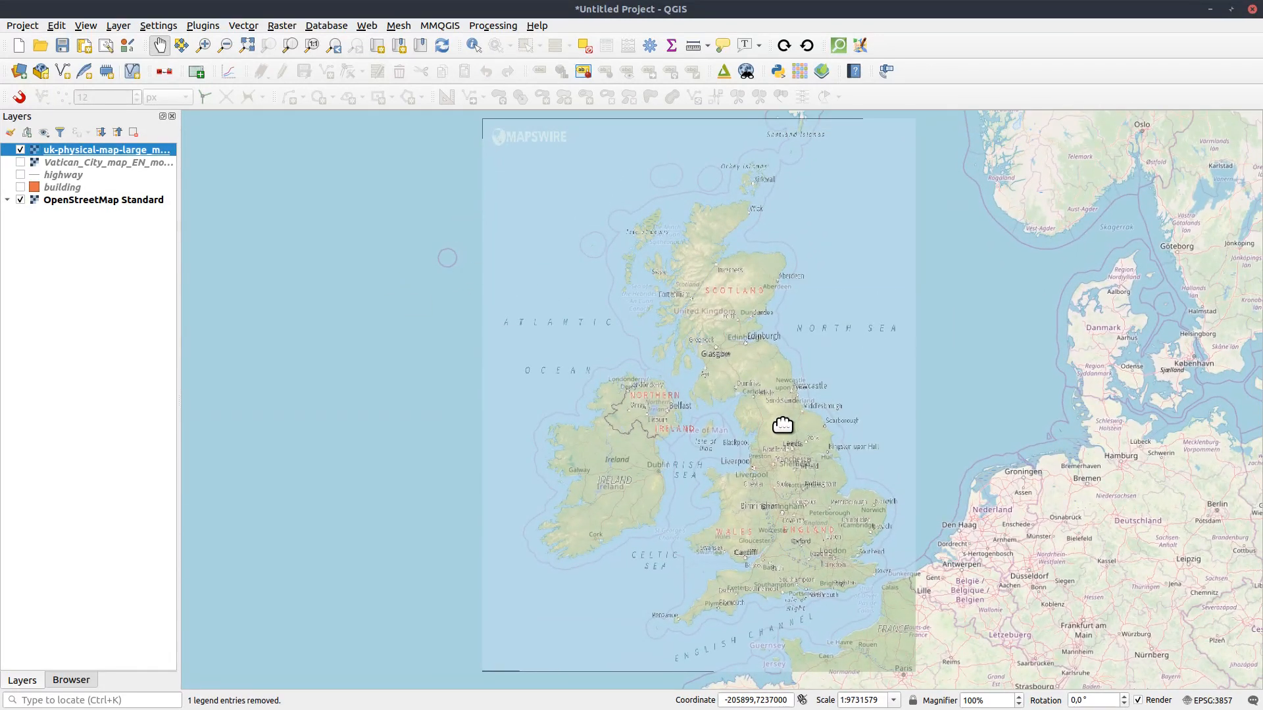
click(21, 150)
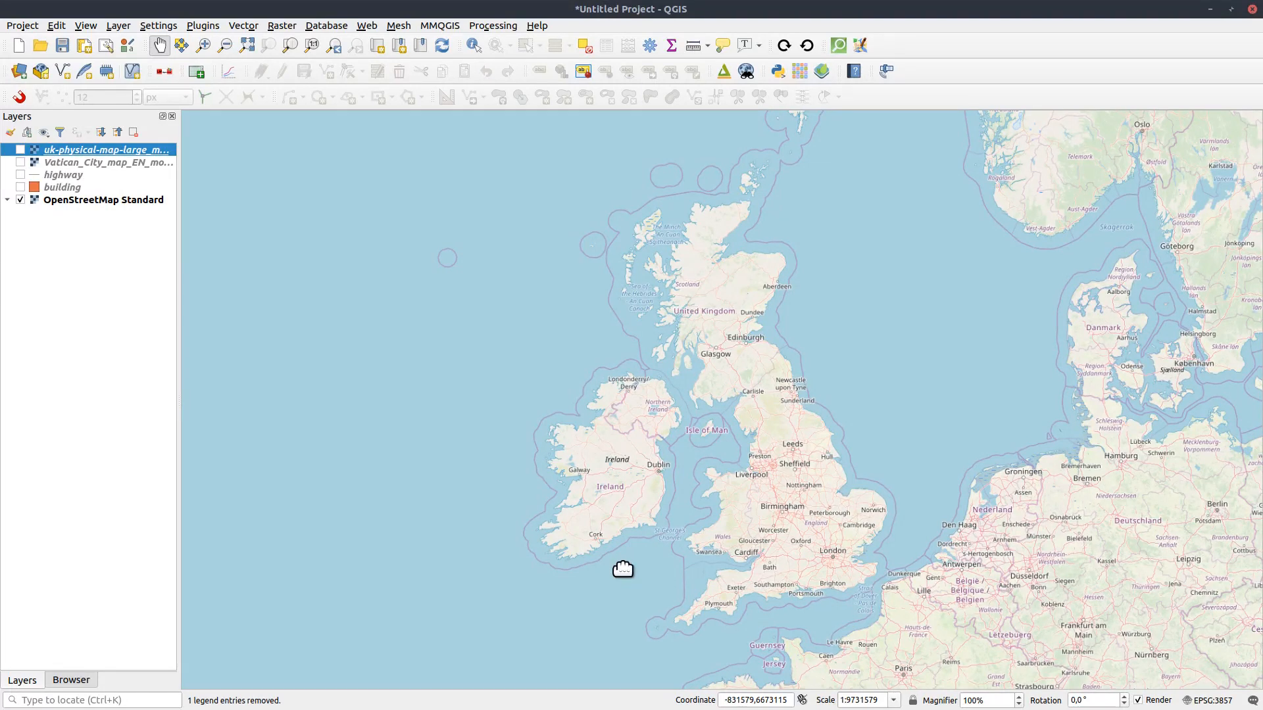
Switch to the file manager and browse to the georeference folder inside Geodata
key(super+e)
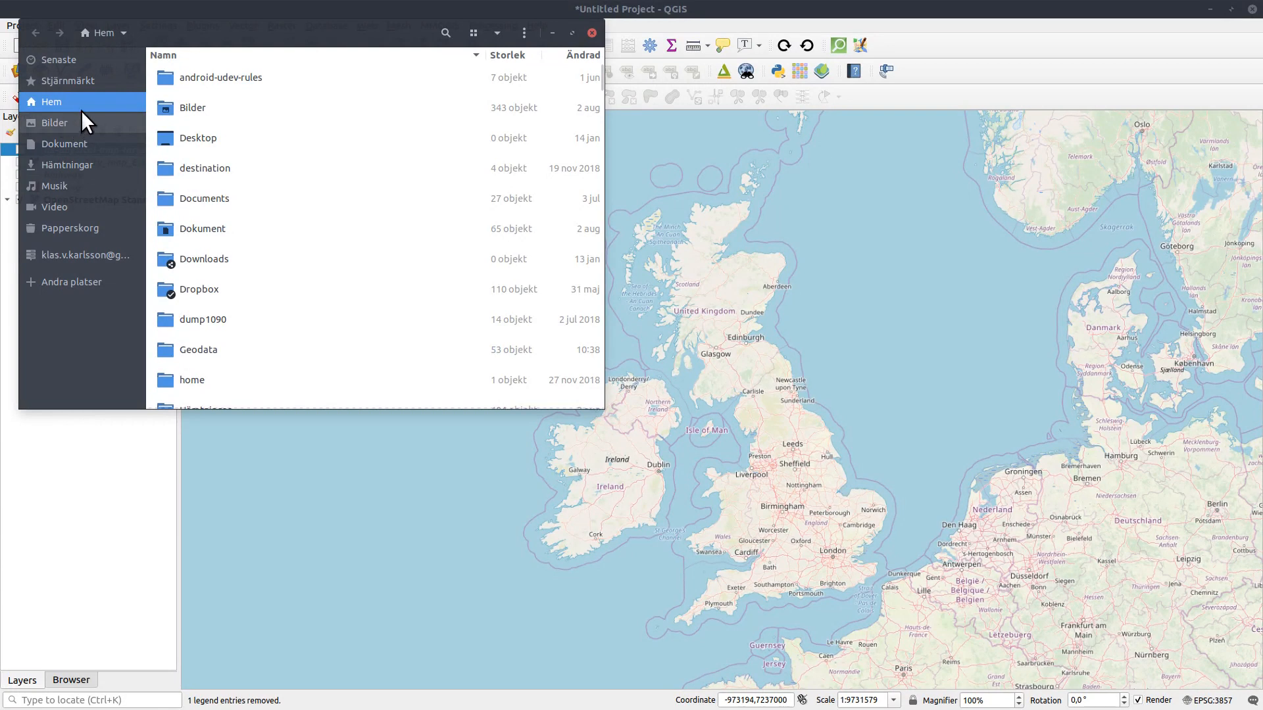
double_click(206, 346)
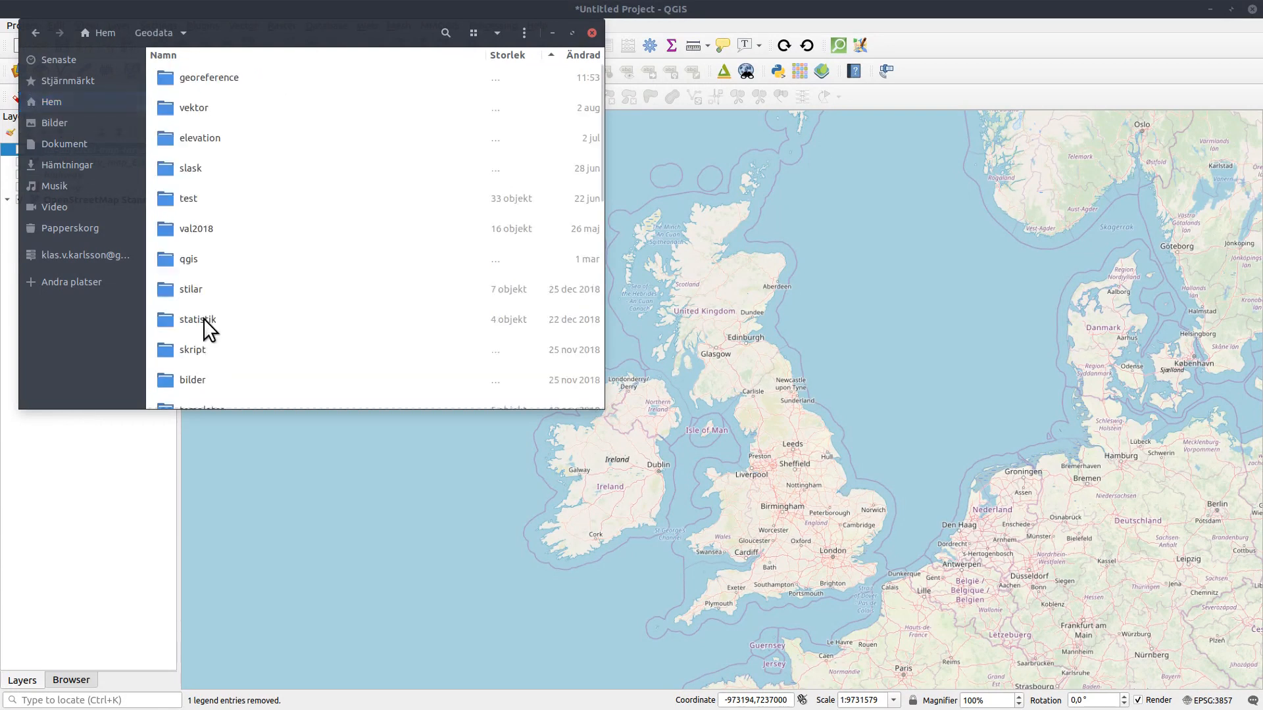
double_click(203, 79)
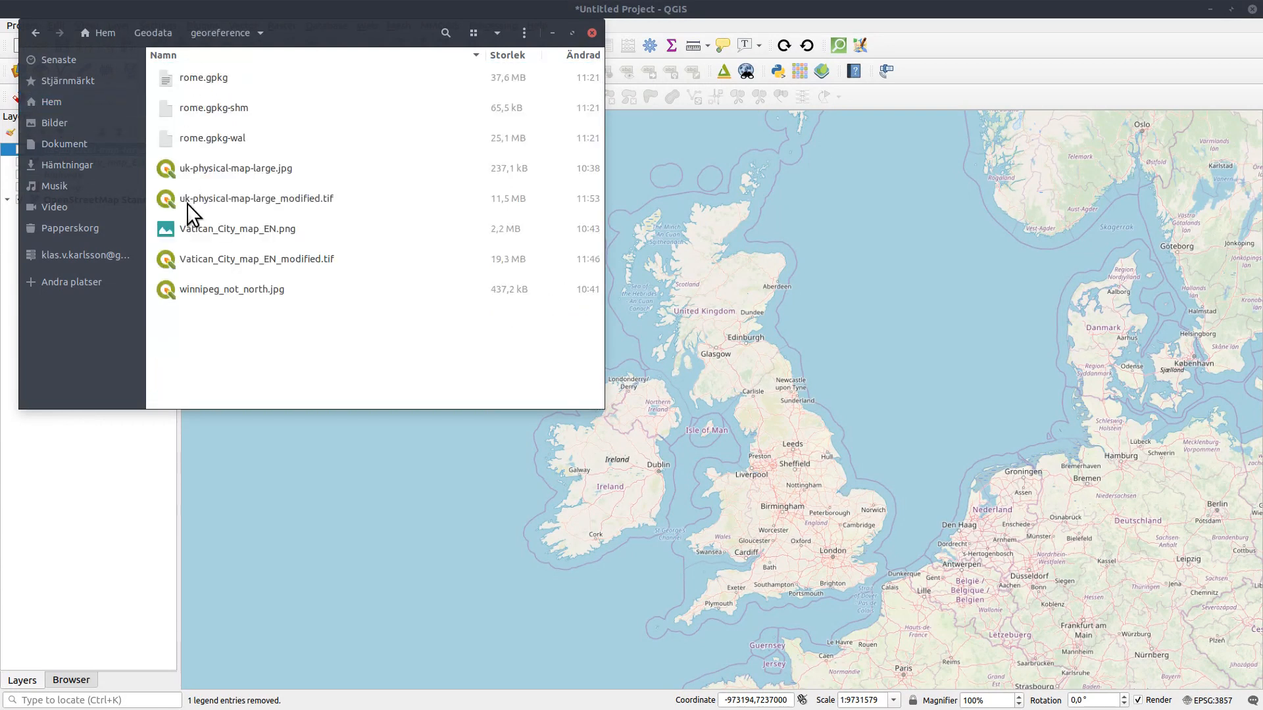
Open winnipeg_not_north.jpg in an image viewer instead of GIMP and enlarge the viewer window
double_click(191, 289)
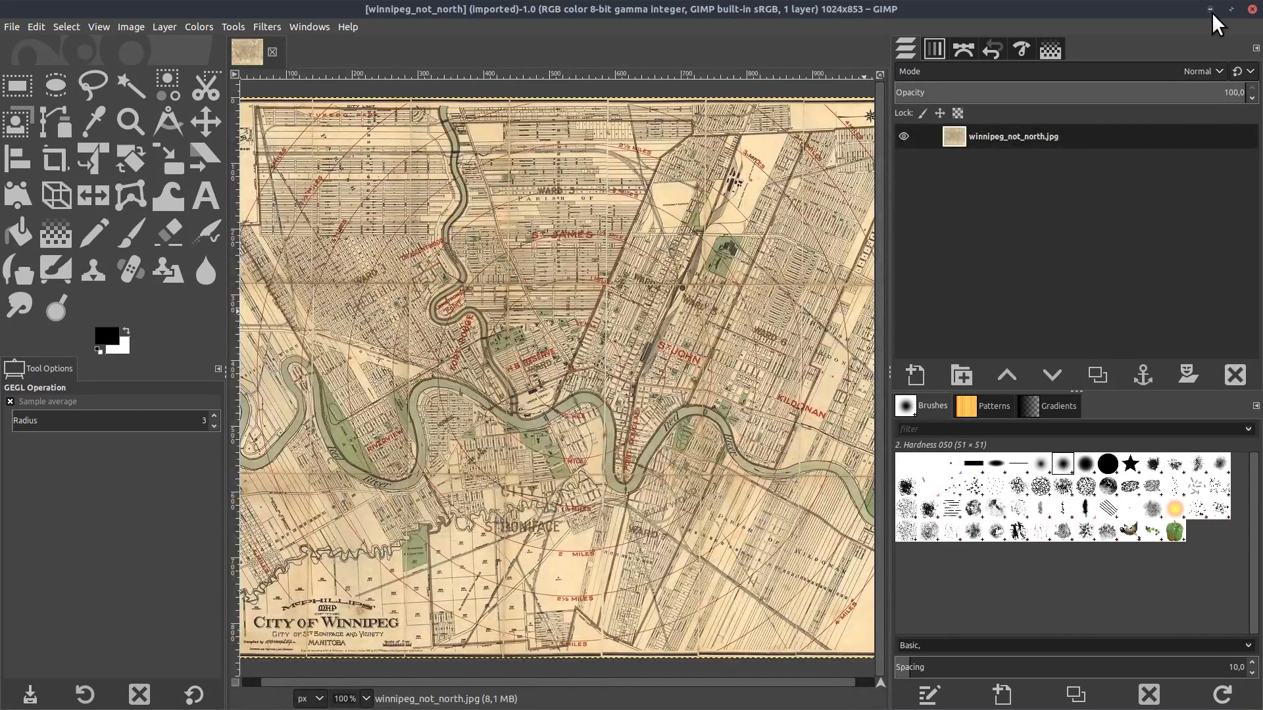
click(1252, 9)
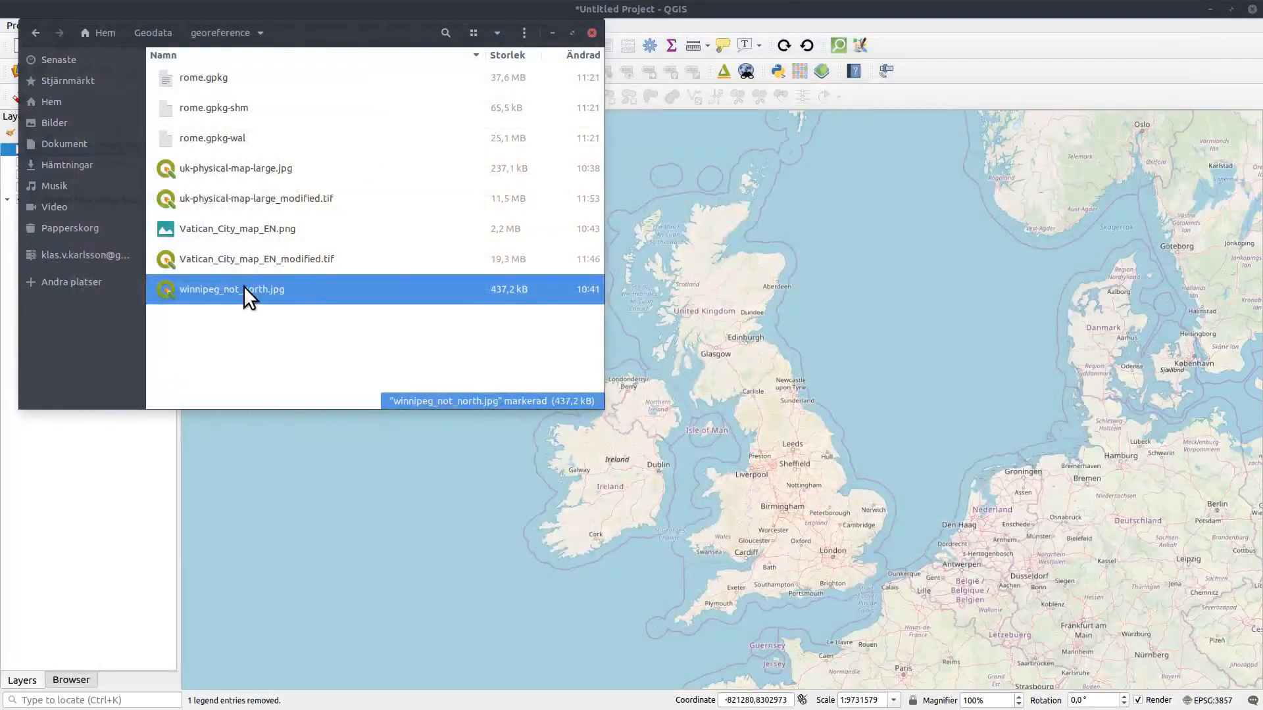
right_click(244, 290)
click(317, 320)
double_click(250, 164)
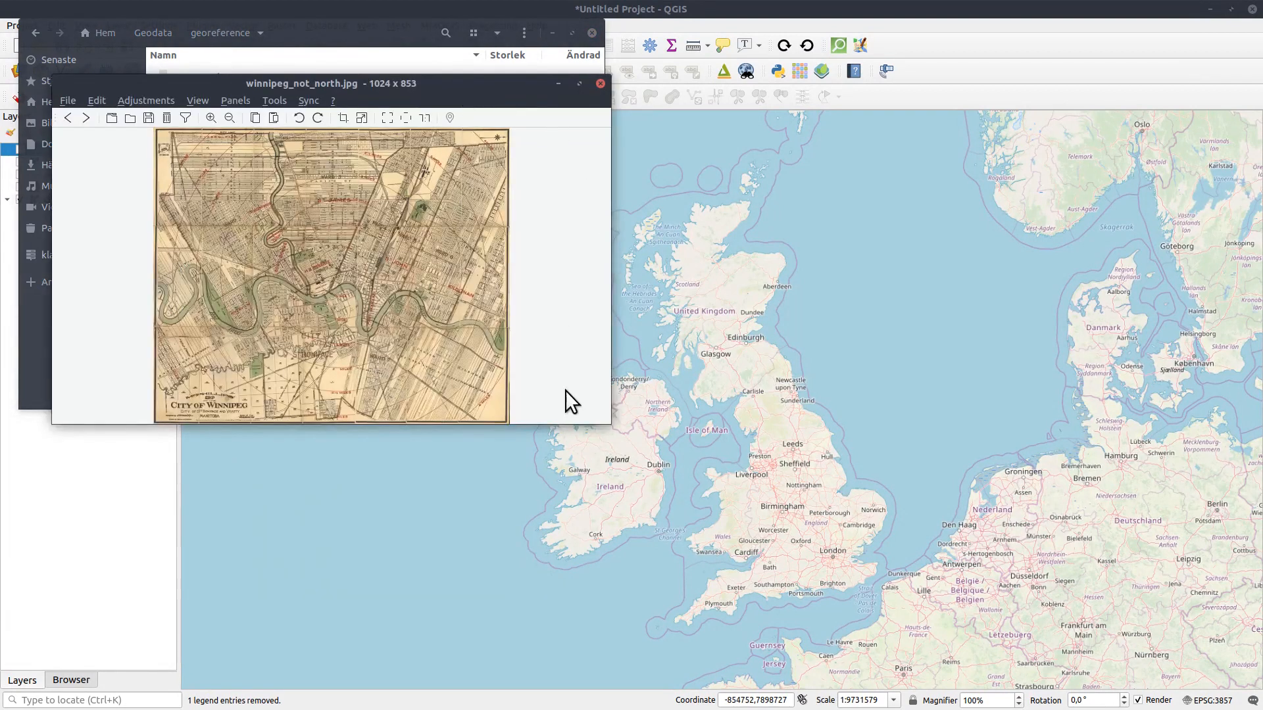
drag(602, 416, 870, 600)
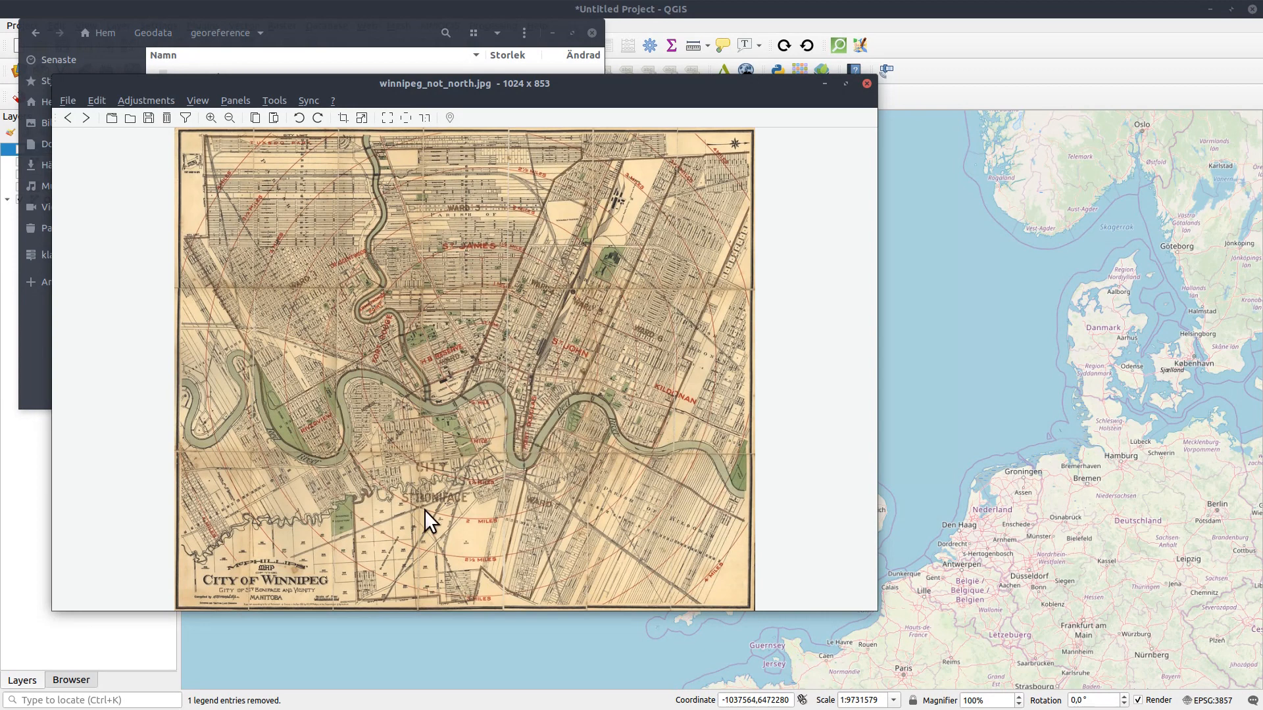
Examine the Winnipeg map's title block, edges, river and street layout for its orientation, and close the image viewer
scroll(217, 602, down, 1)
scroll(240, 591, up, 3)
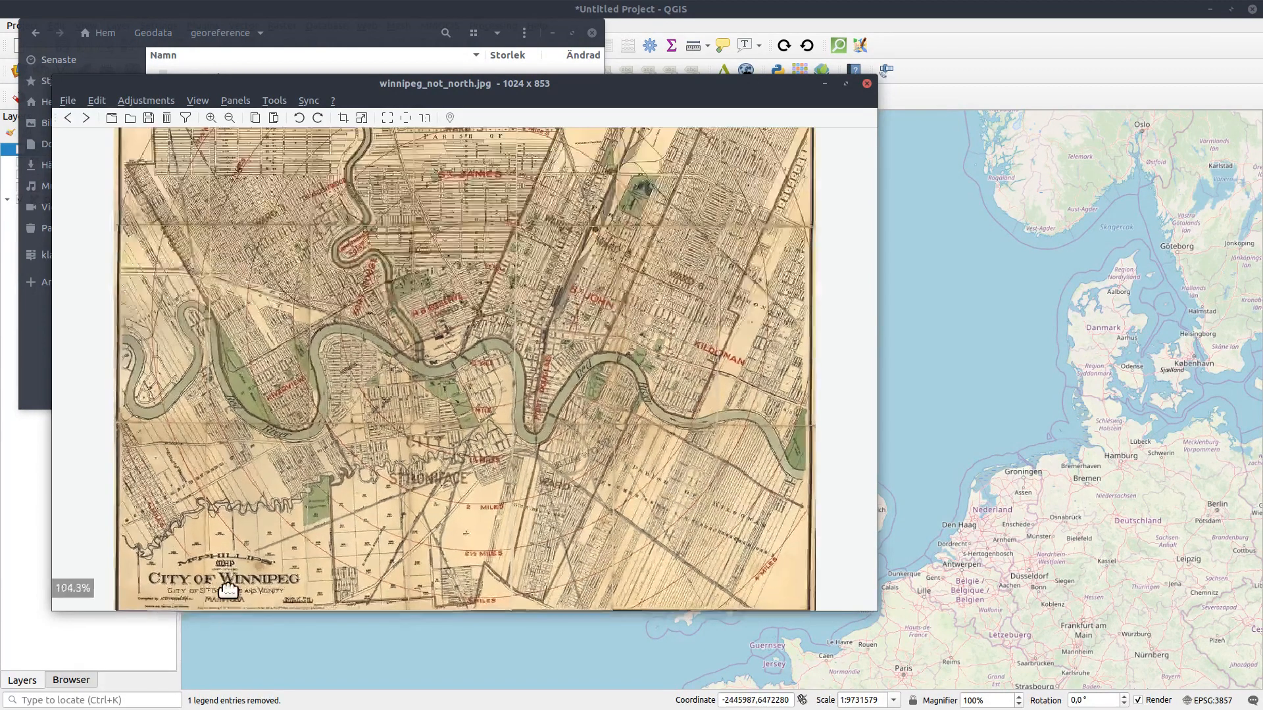
scroll(228, 590, up, 4)
drag(174, 595, 285, 471)
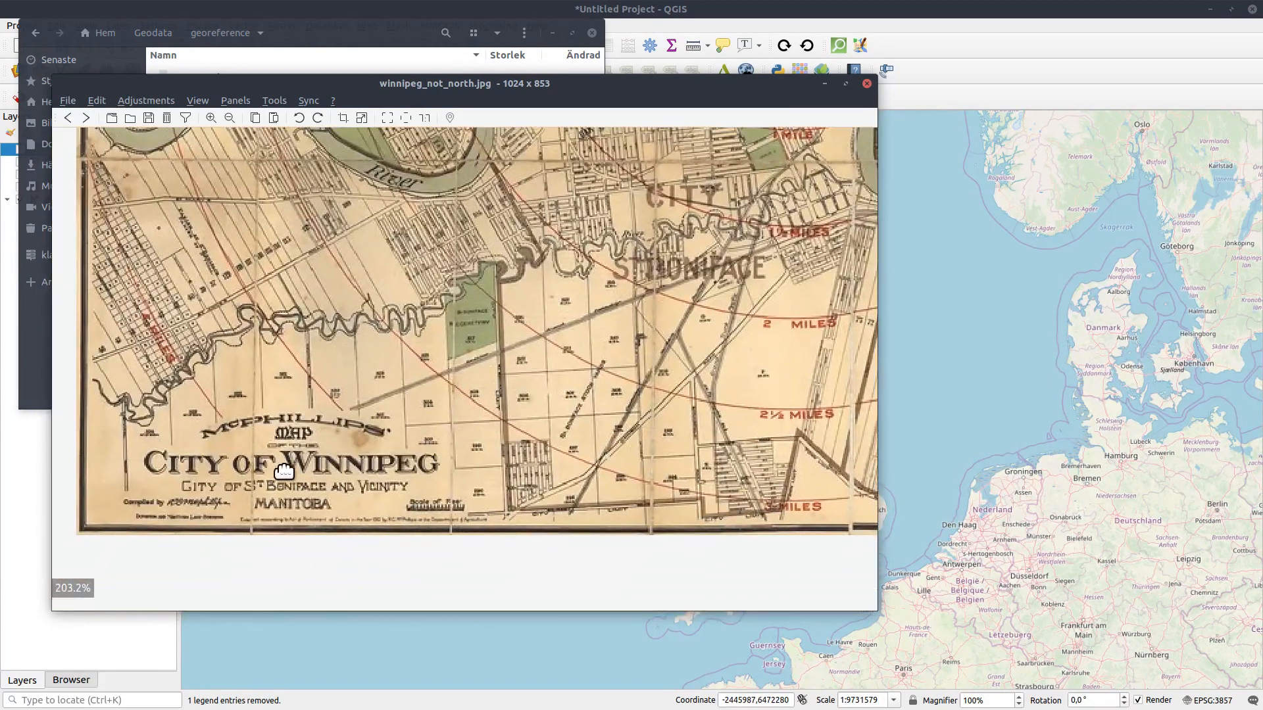
scroll(296, 447, down, 4)
mouse_move(404, 247)
mouse_down()
mouse_move(404, 420)
mouse_move(395, 388)
mouse_move(393, 404)
mouse_up()
drag(353, 262, 361, 442)
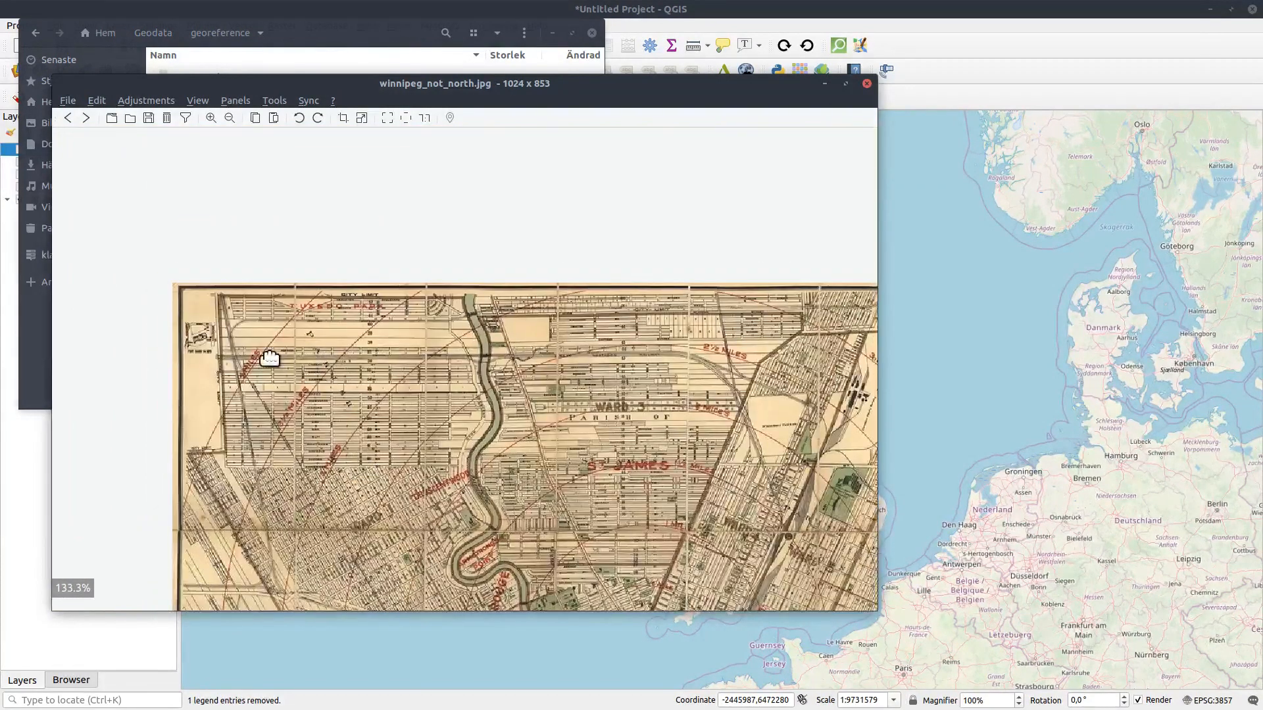
drag(522, 412, 389, 200)
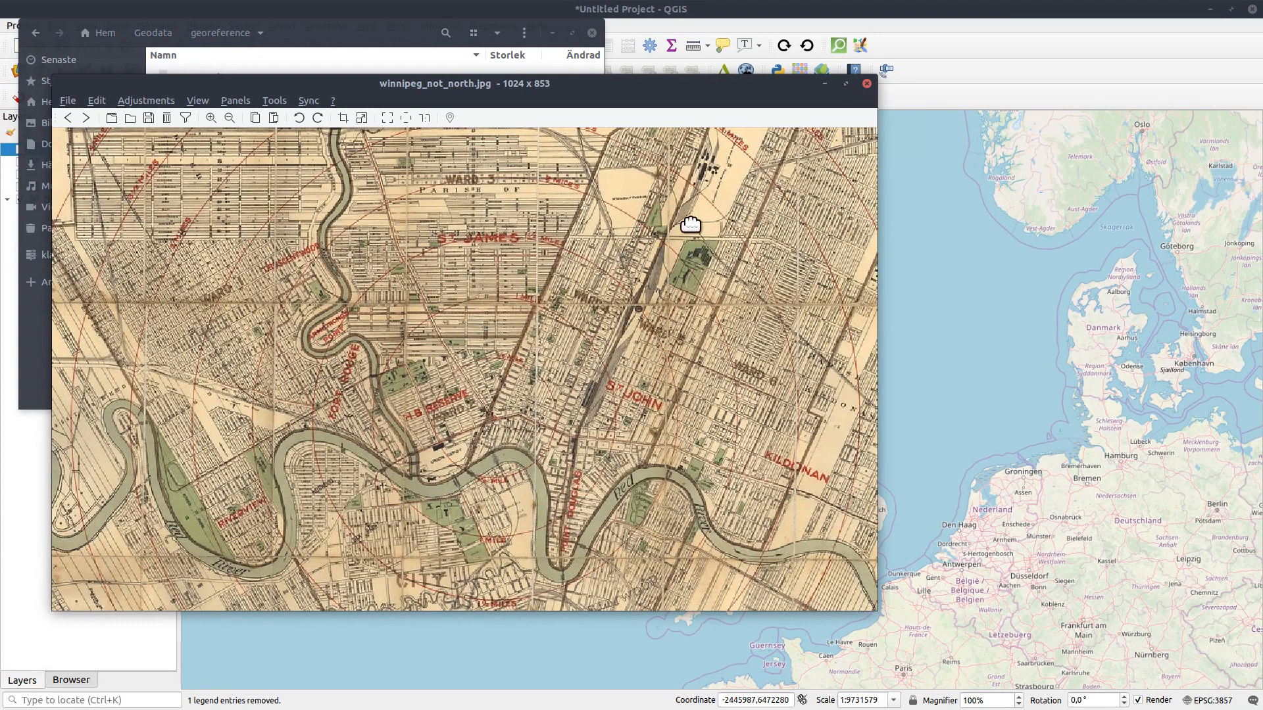
scroll(431, 372, up, 2)
scroll(432, 377, down, 2)
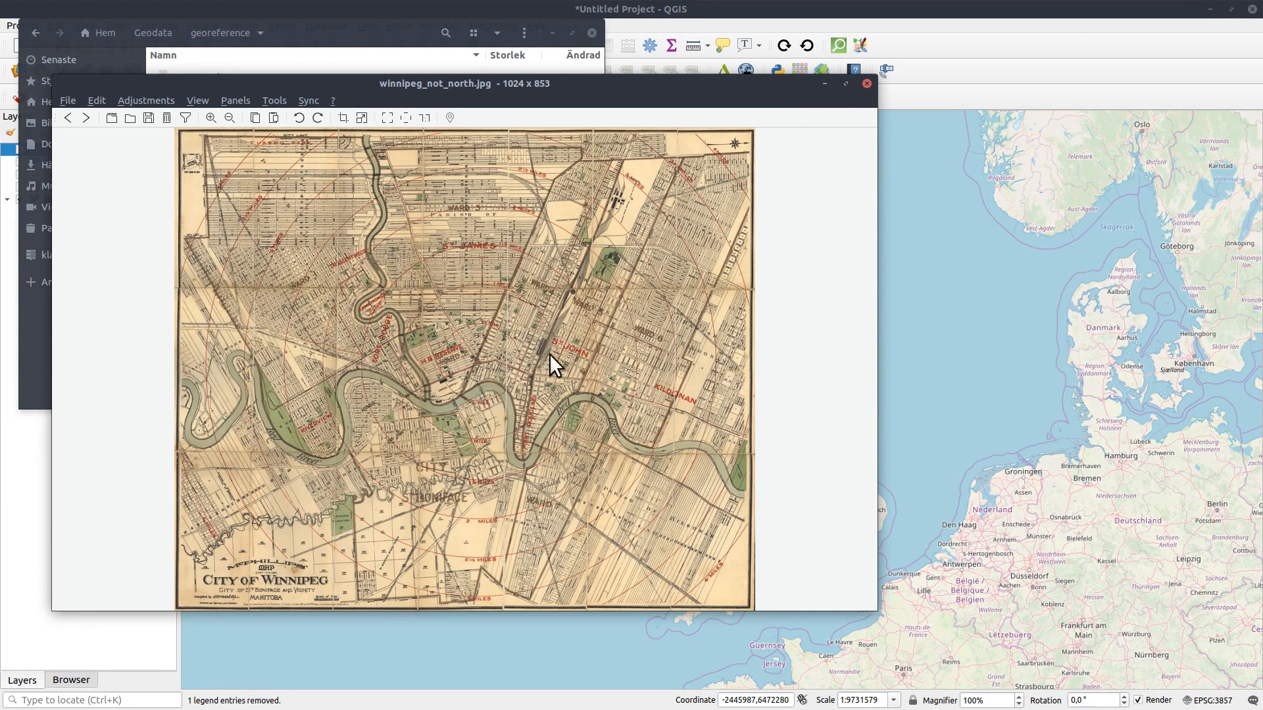
click(867, 83)
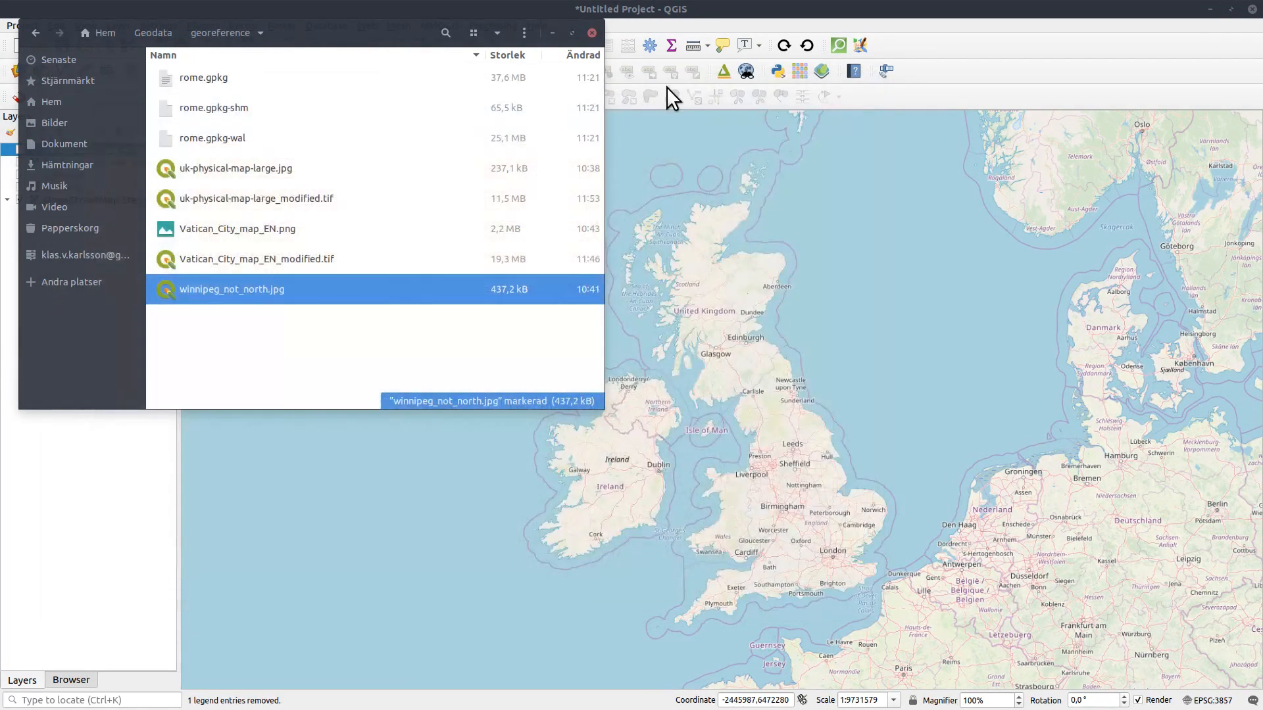
Switch back to QGIS, enable the Freehand raster georeferencer plugin and reposition its toolbar so all its tools show
click(731, 11)
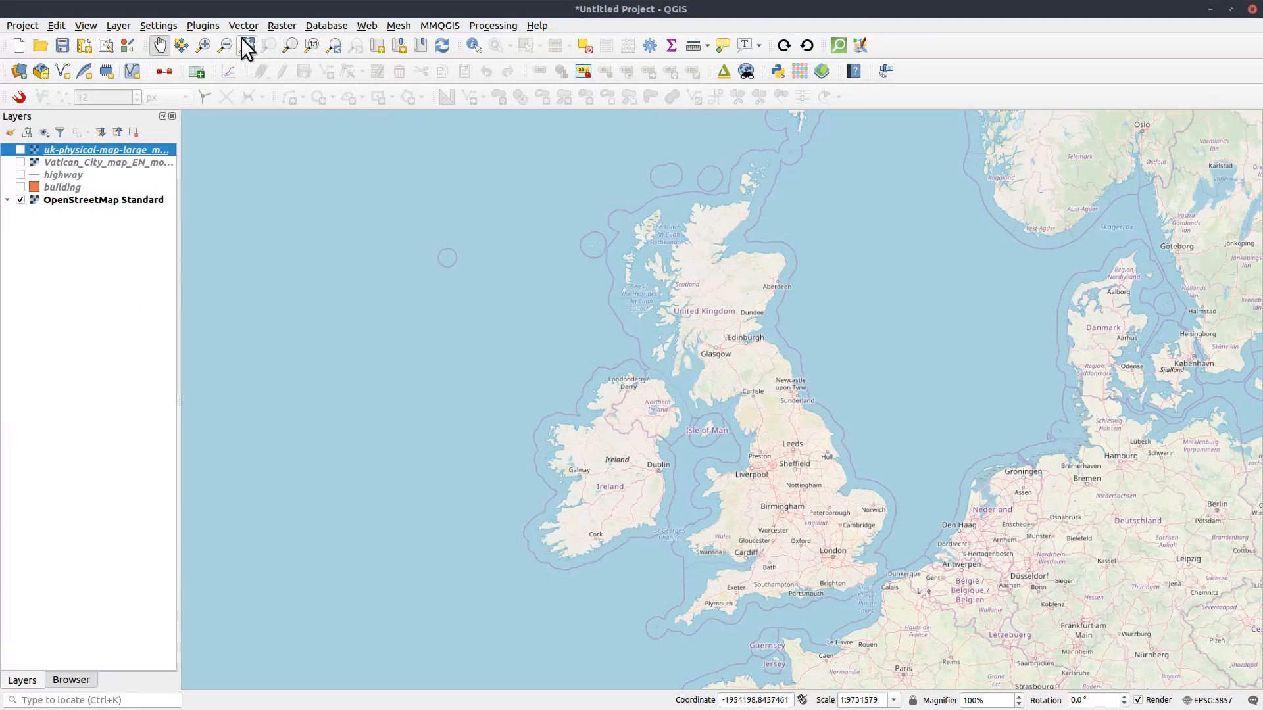
click(202, 27)
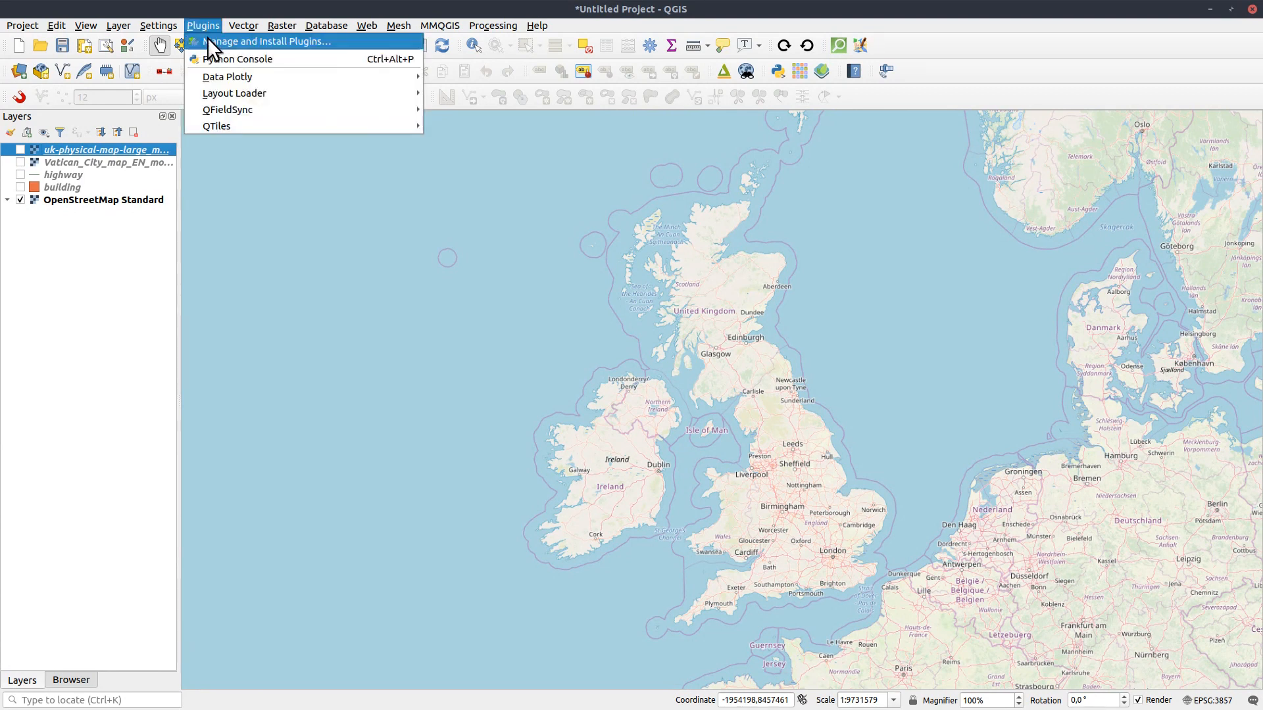
click(208, 40)
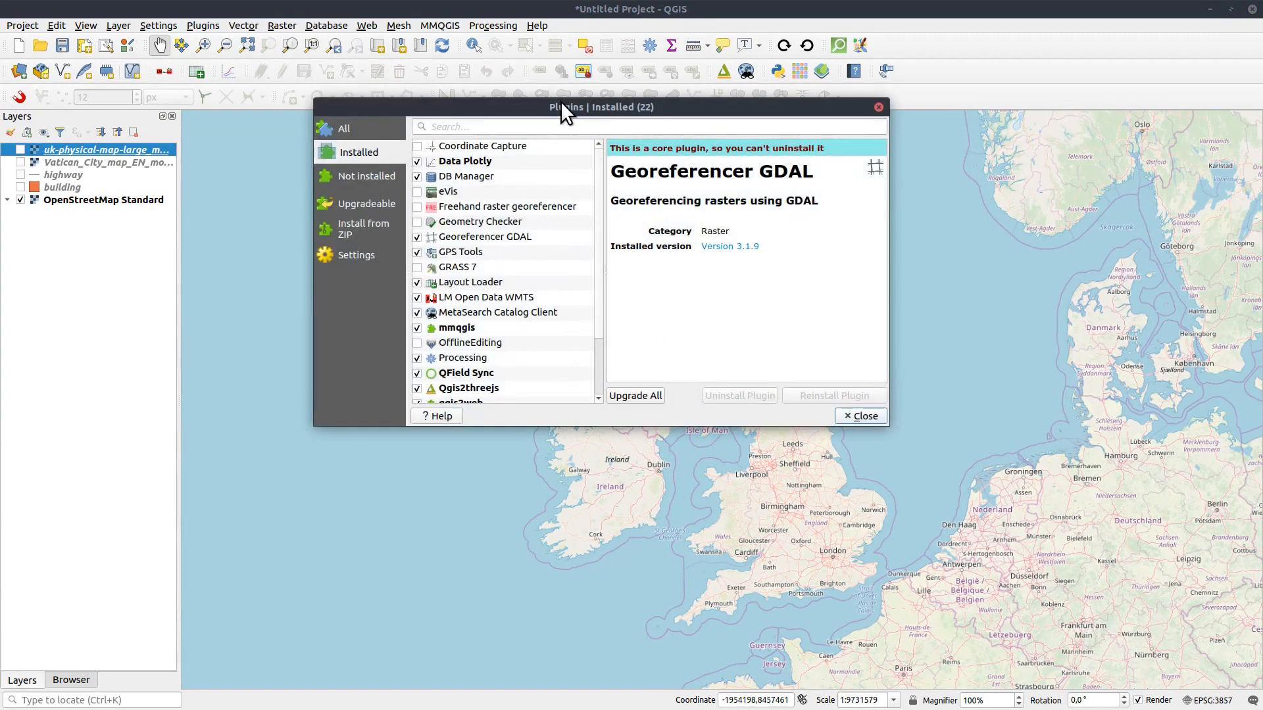
drag(563, 106, 566, 186)
click(550, 287)
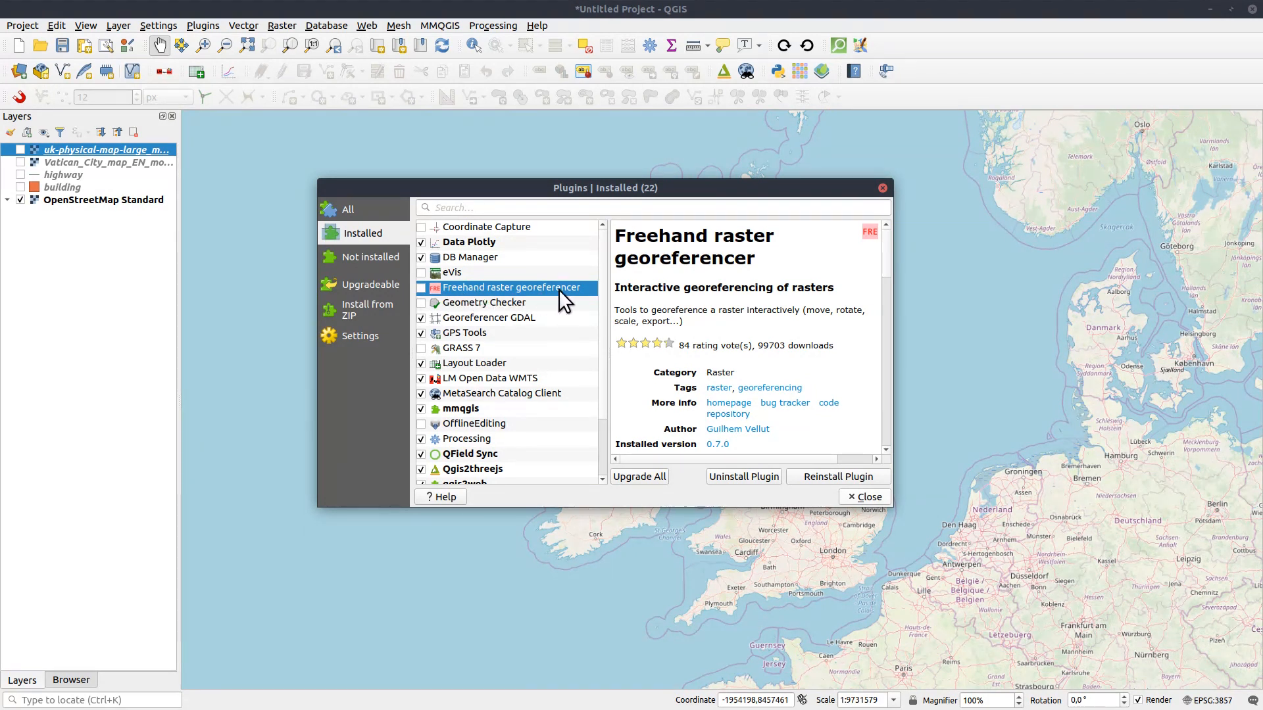
click(421, 287)
click(862, 498)
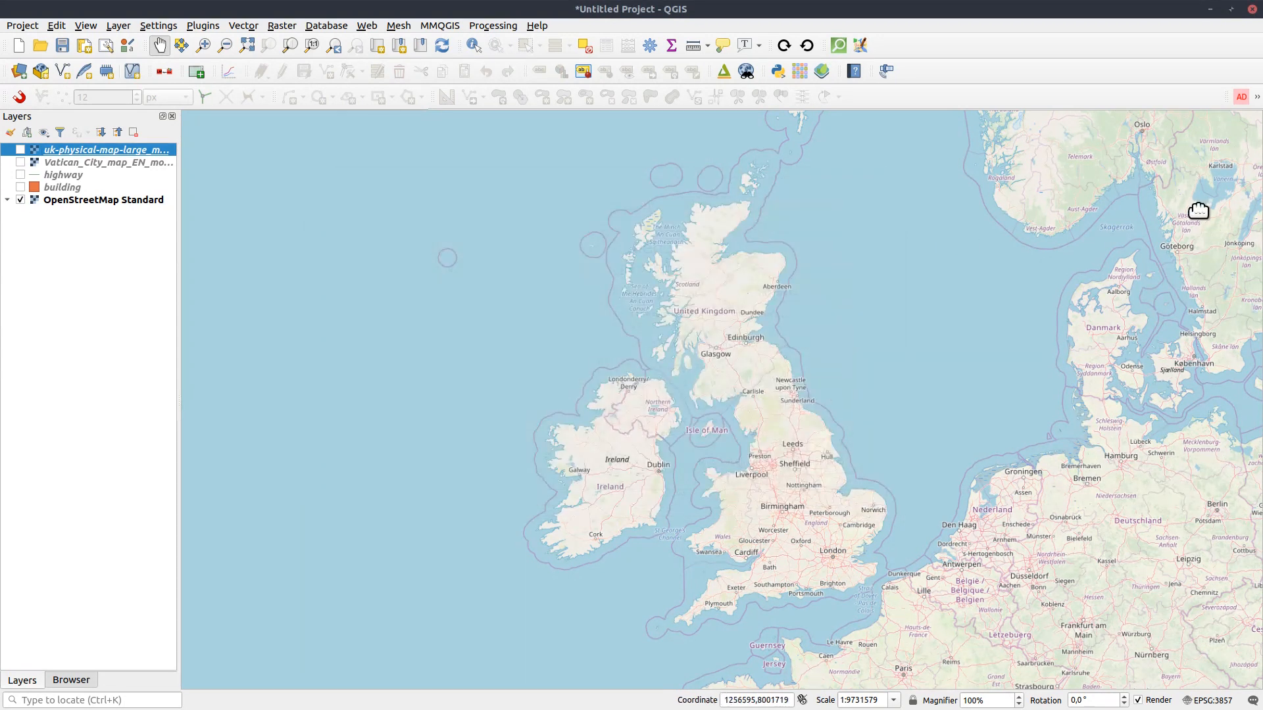
drag(1232, 105, 972, 93)
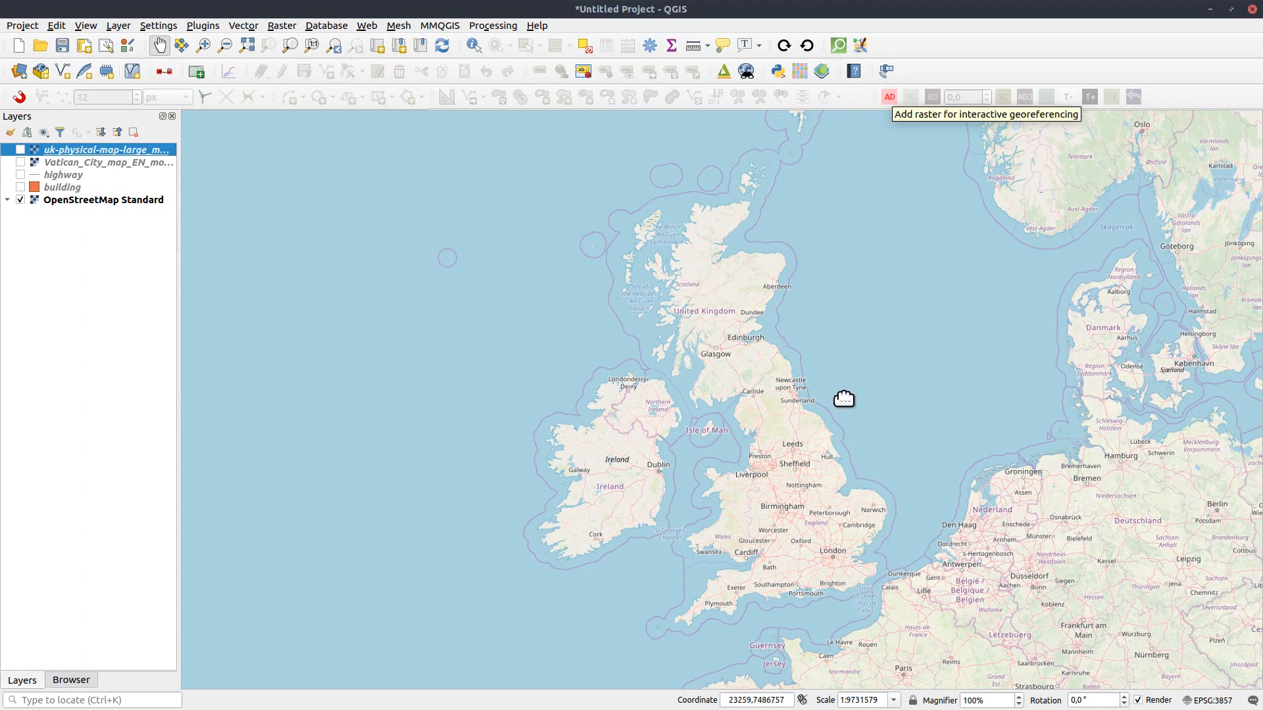
Look across North America around the Great Lakes on the OpenStreetMap base map to locate Winnipeg
scroll(879, 378, up, 2)
scroll(877, 378, down, 5)
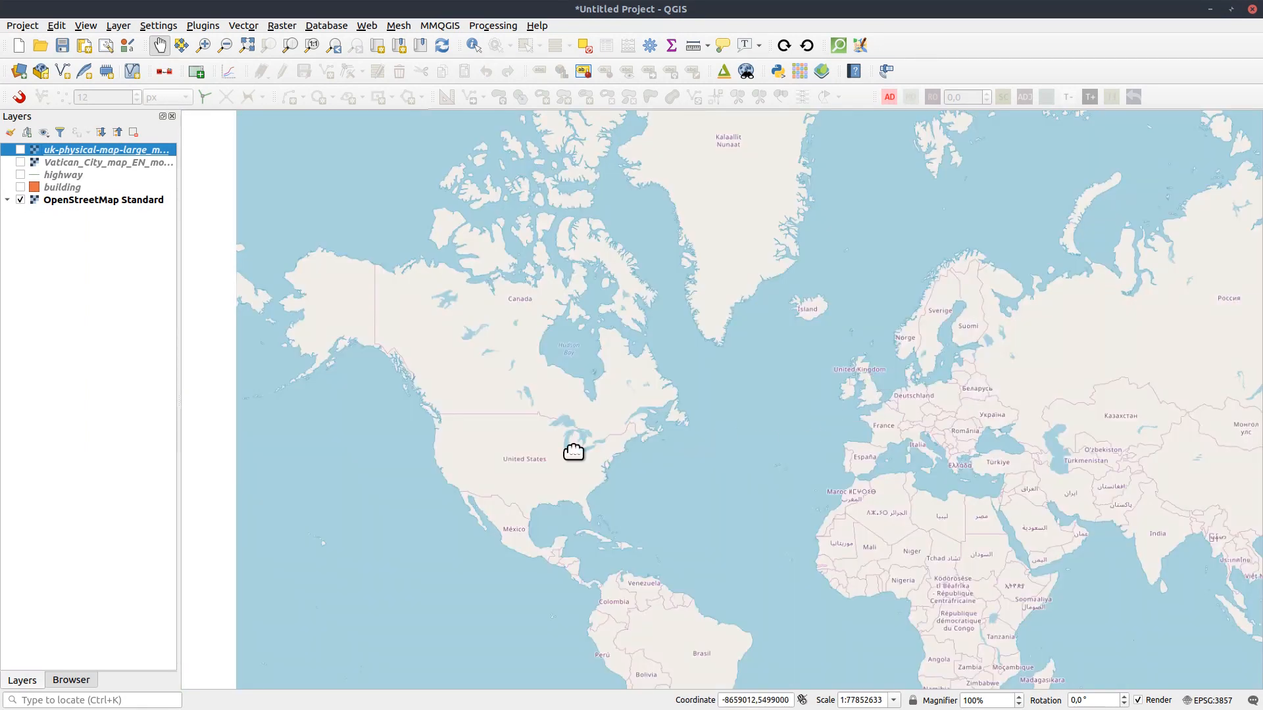
scroll(571, 454, up, 4)
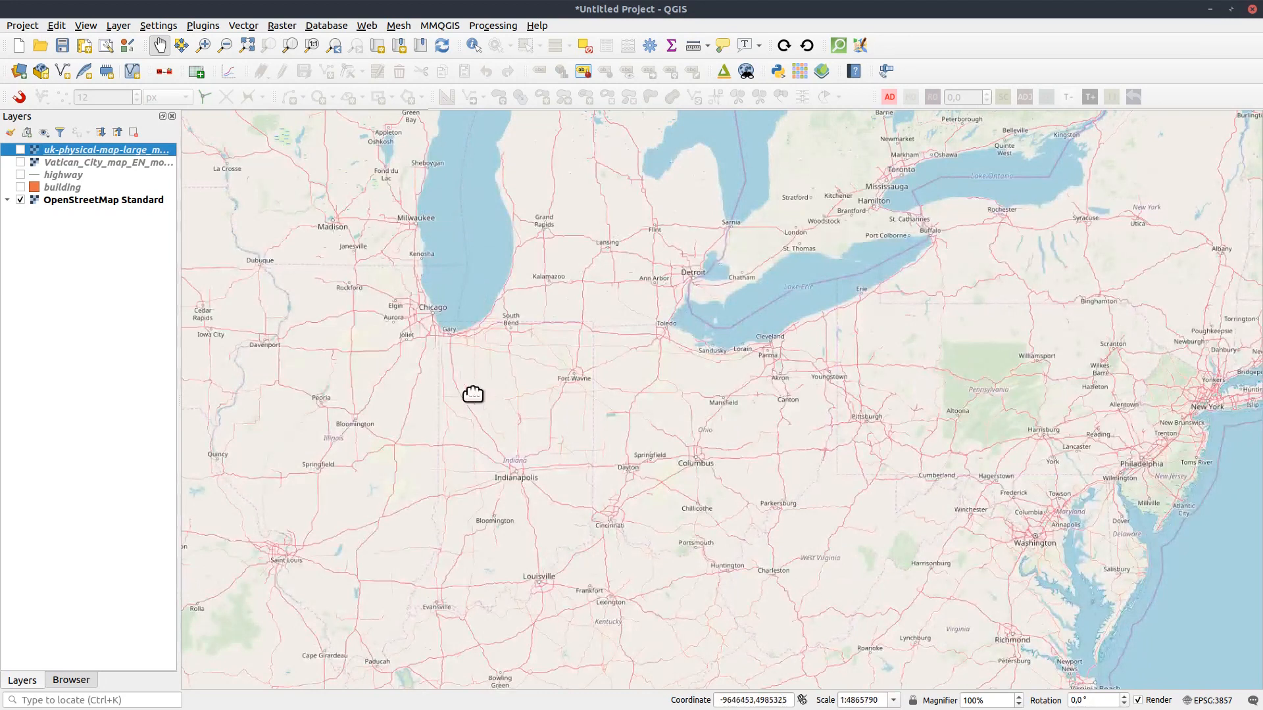
drag(414, 374, 563, 363)
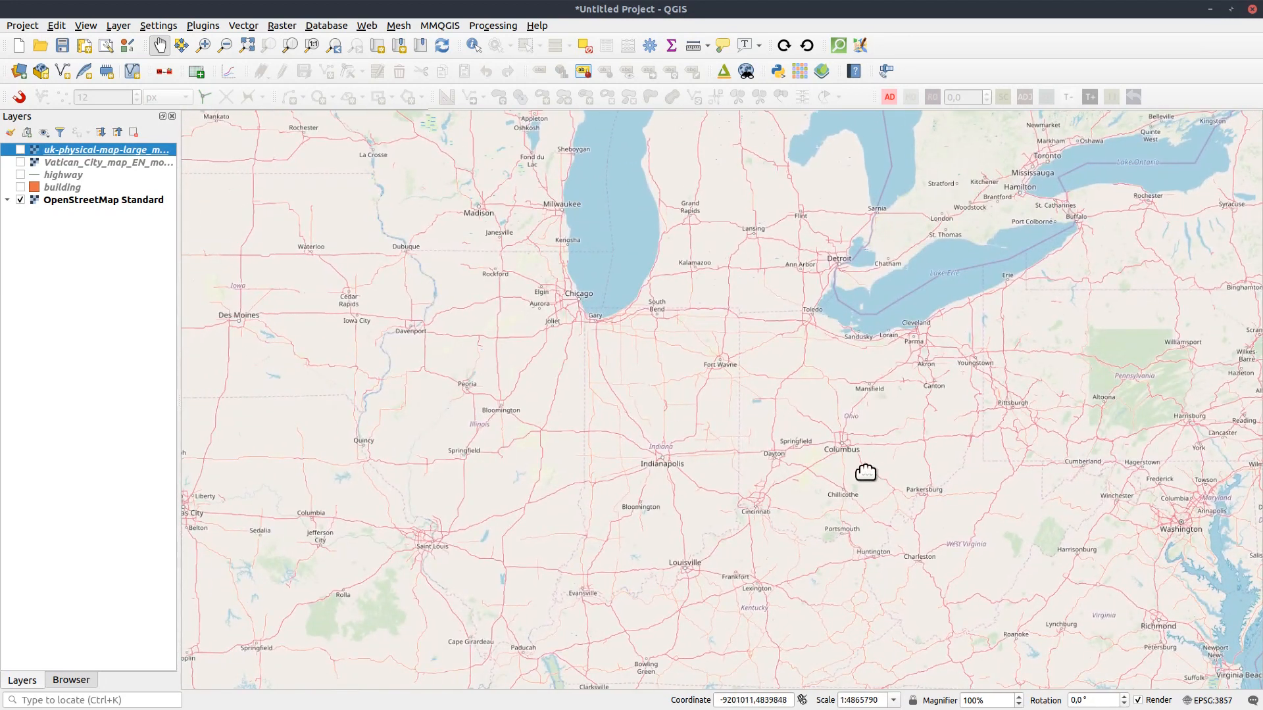
scroll(761, 368, down, 1)
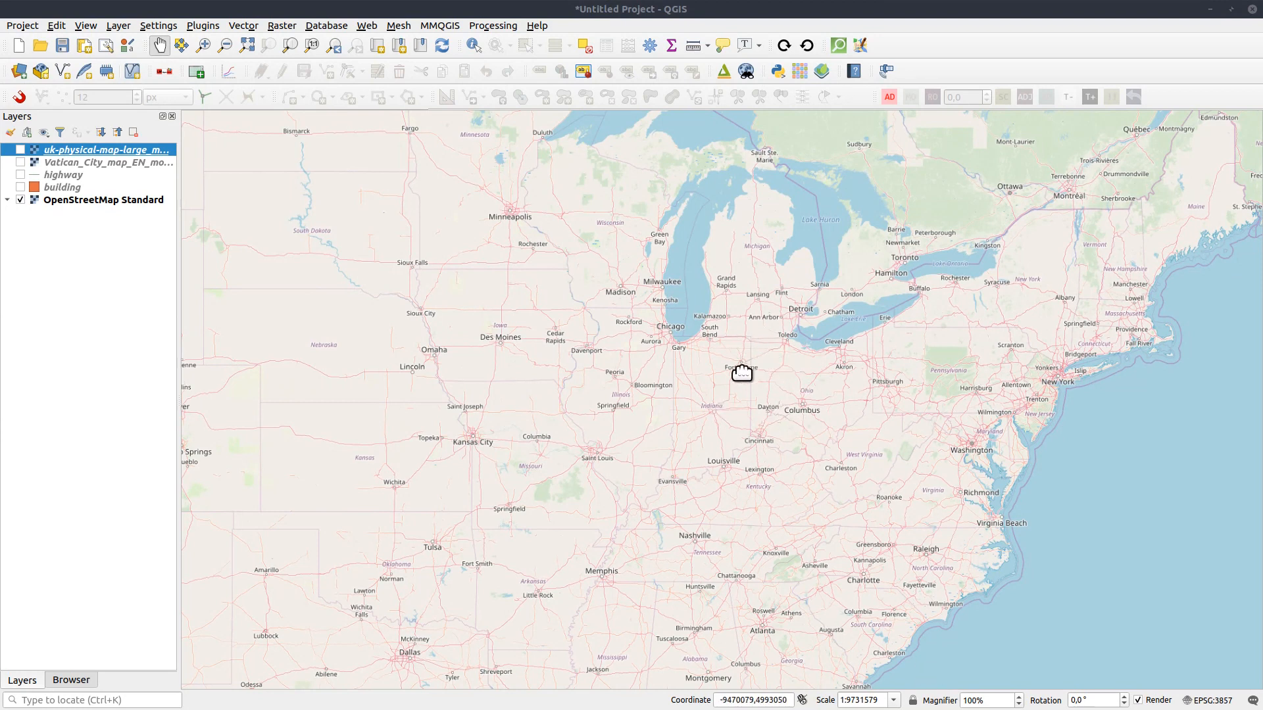
scroll(780, 394, down, 1)
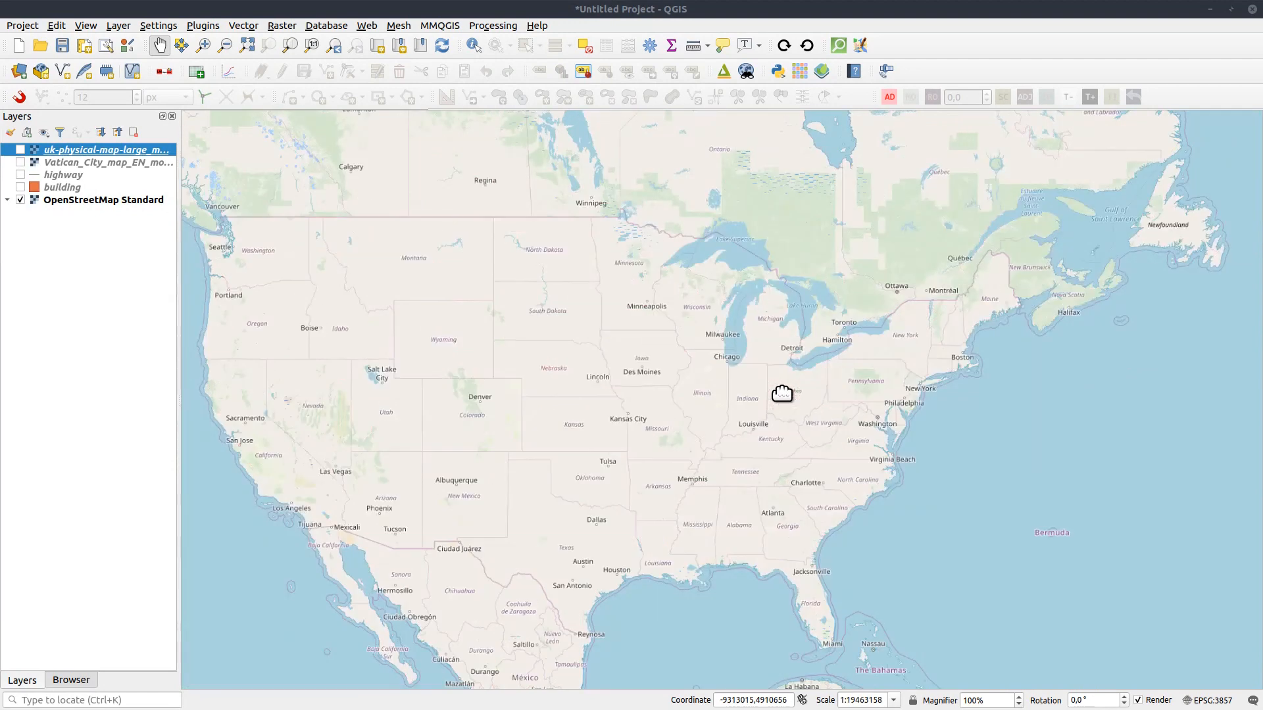
scroll(776, 395, up, 2)
scroll(769, 342, up, 1)
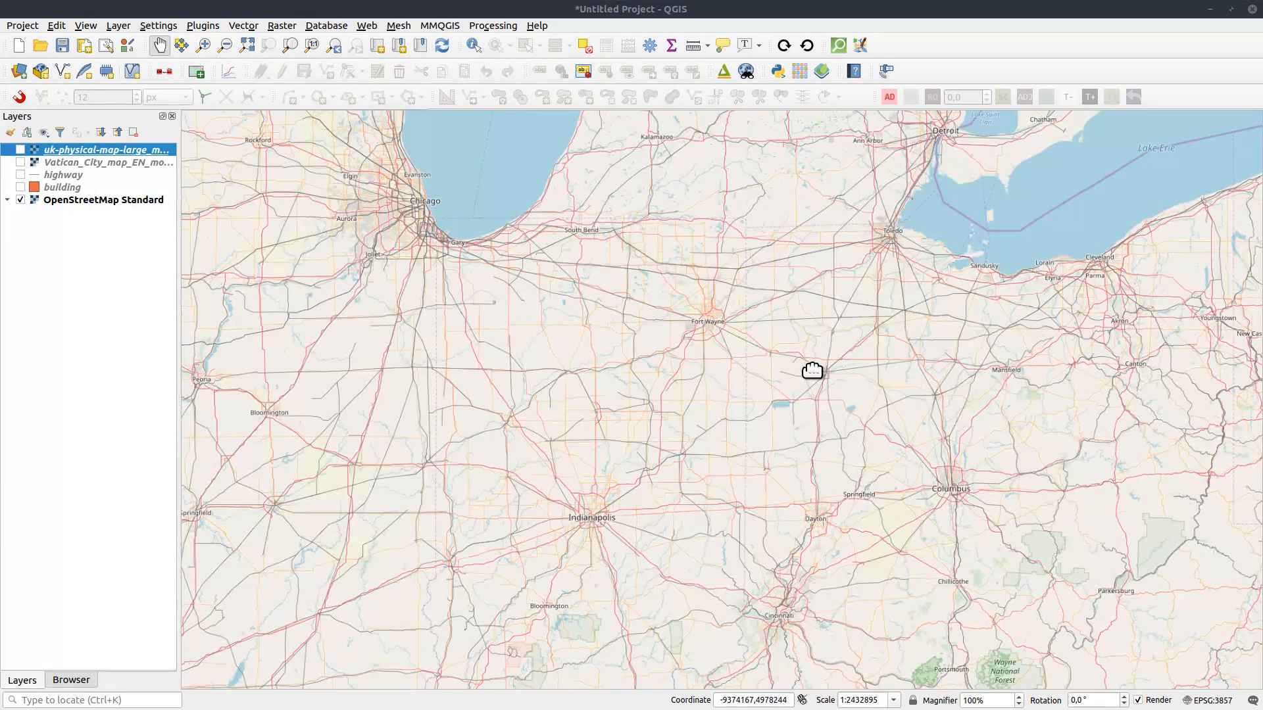
scroll(799, 343, down, 2)
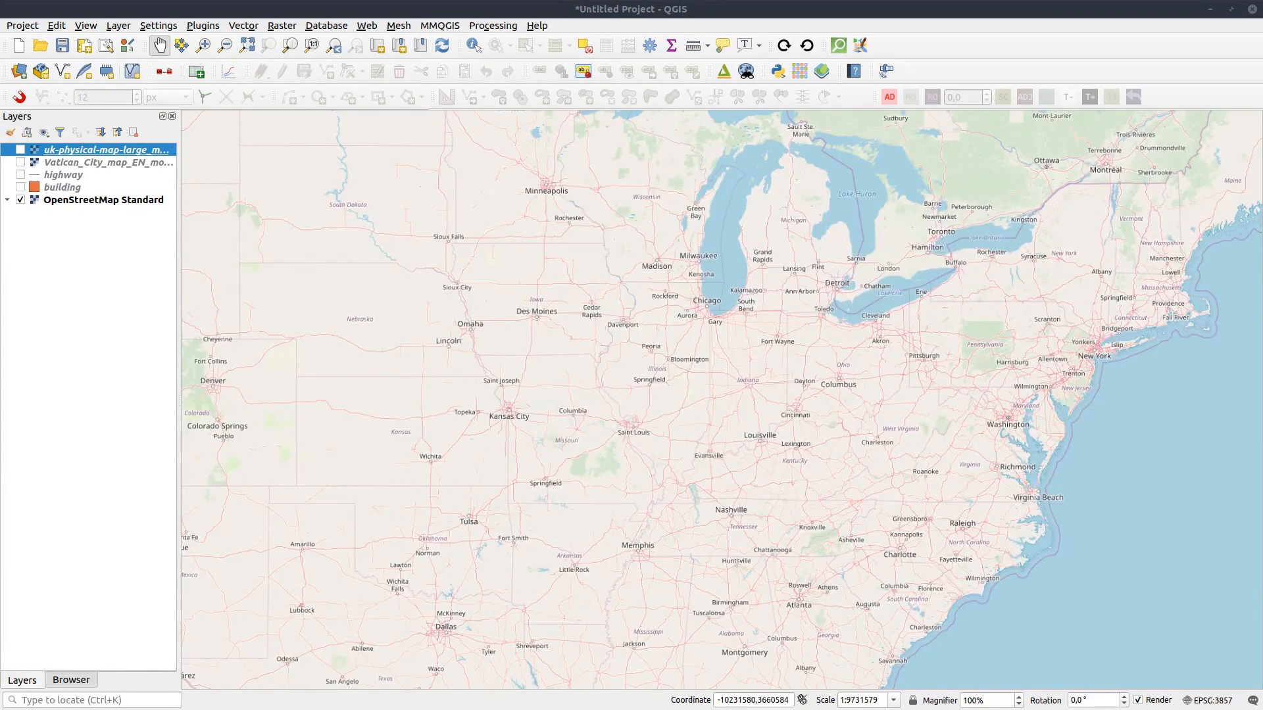
drag(761, 265, 779, 448)
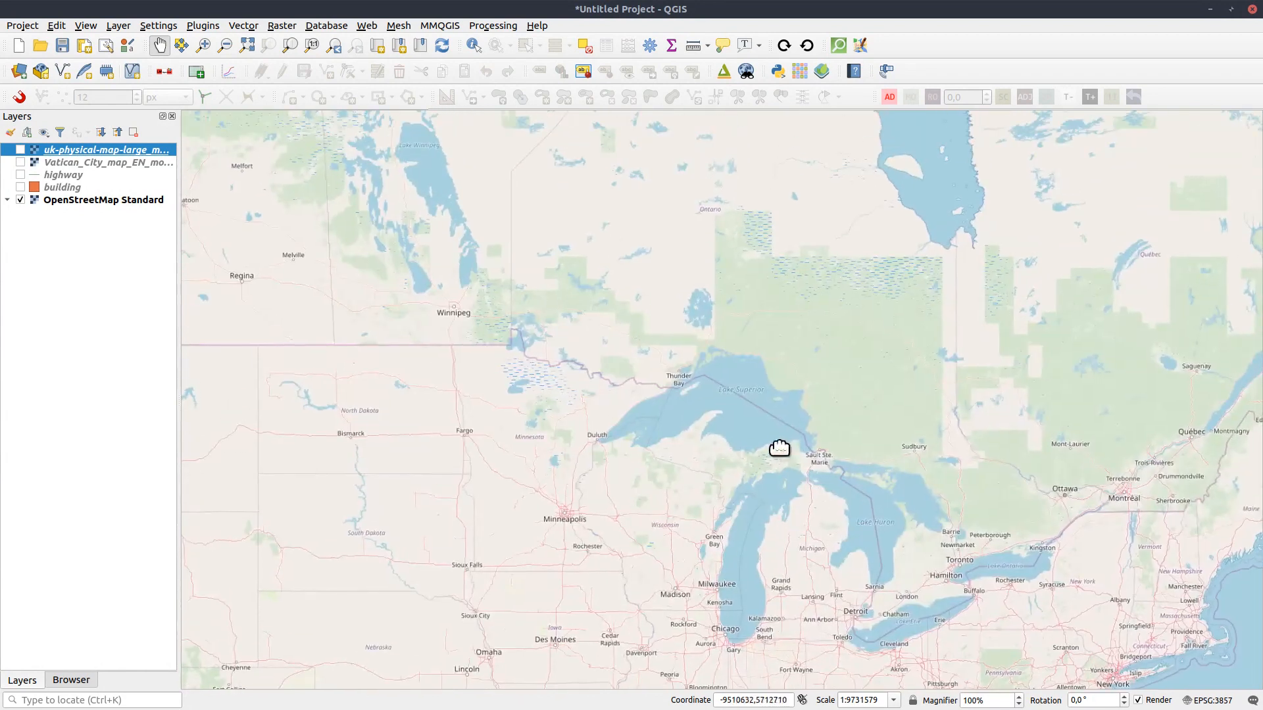
drag(795, 332, 889, 334)
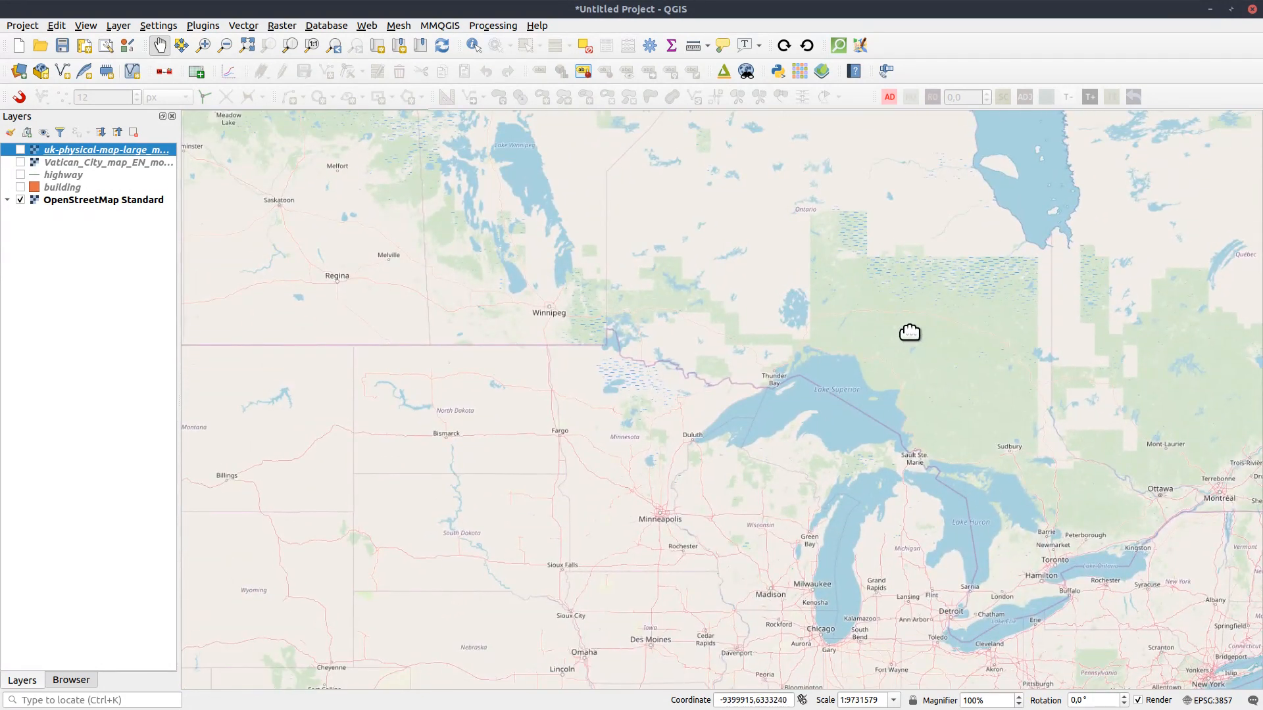
scroll(907, 335, up, 1)
scroll(888, 355, down, 2)
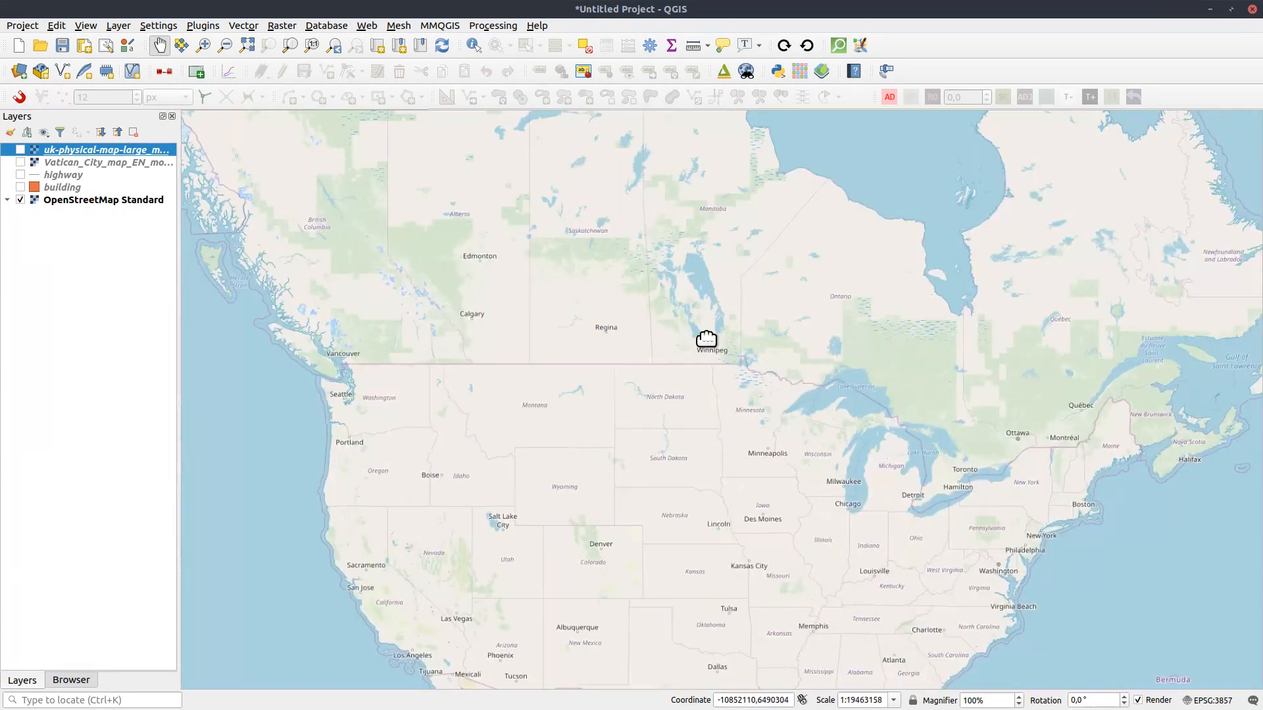
Bring Winnipeg into close view on the base map, centred on the downtown area and its river bends
scroll(713, 329, up, 4)
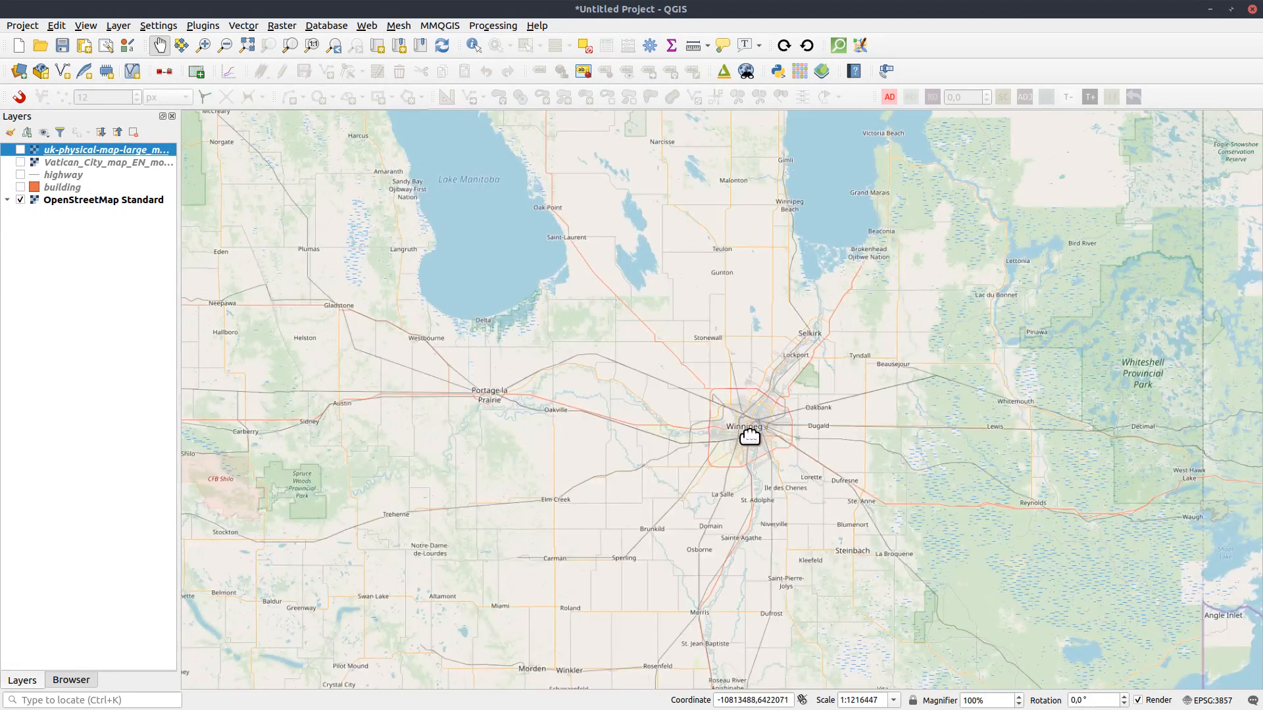
scroll(763, 440, up, 2)
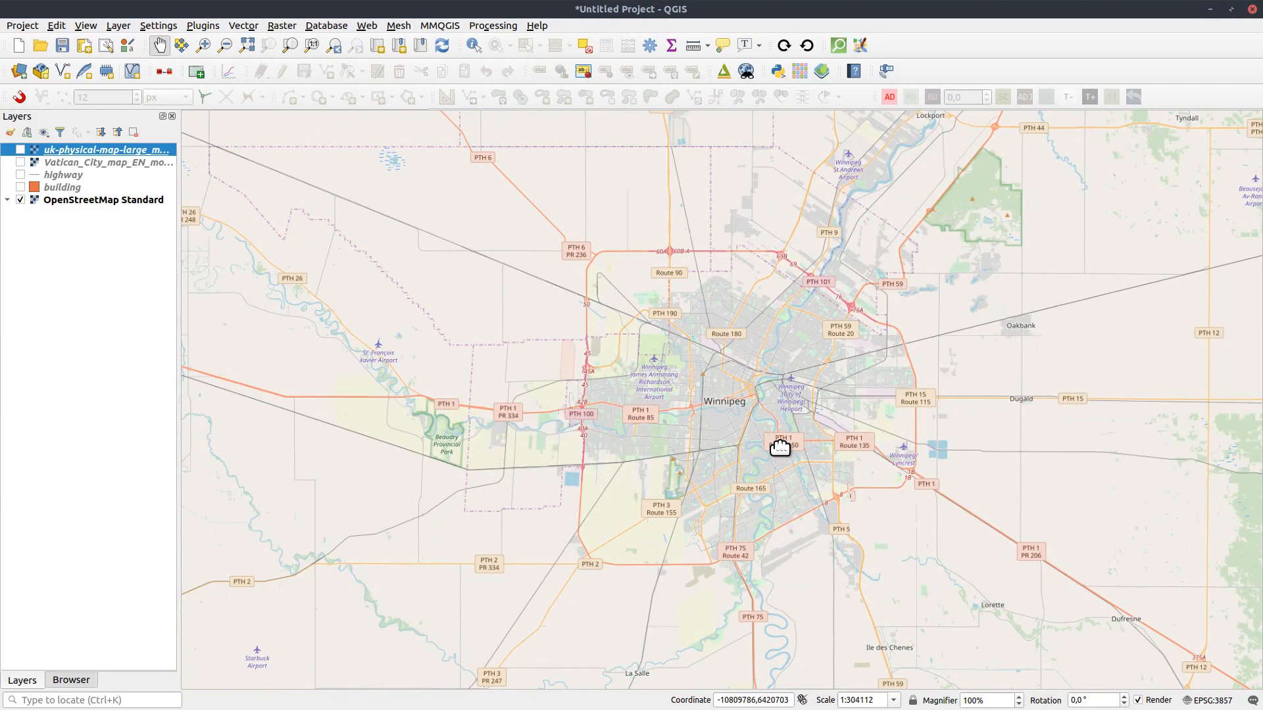
drag(760, 446, 659, 439)
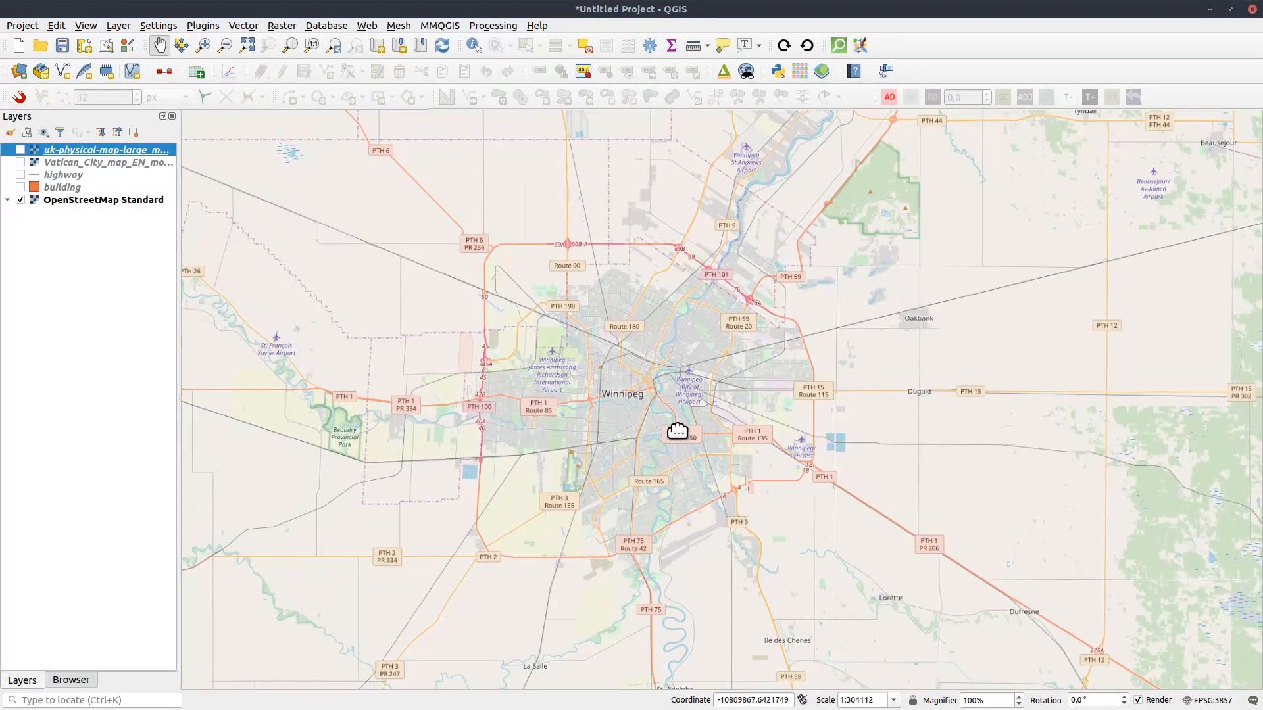
scroll(677, 430, up, 2)
drag(668, 479, 728, 429)
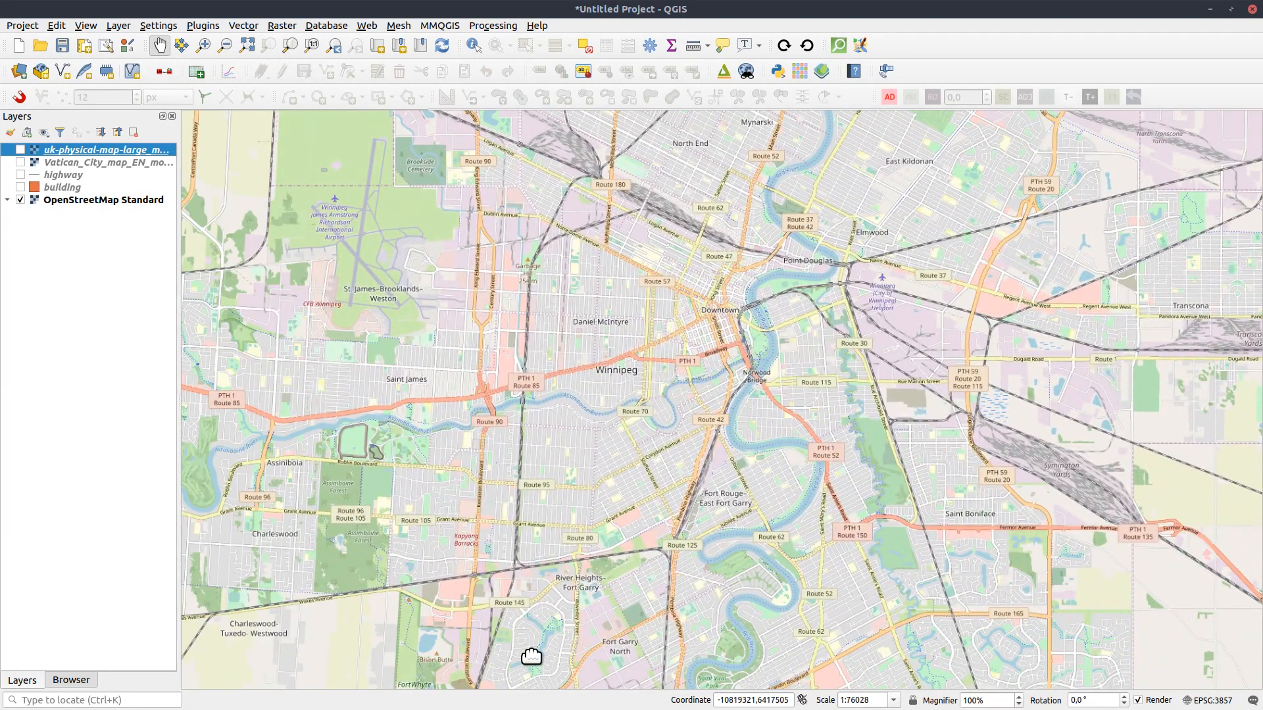
Open winnipeg_not_north.jpg from the file manager in the image viewer, compare its orientation with the base map, and return to QGIS
key(alt+Tab)
key(alt+Tab)
key(alt+Tab)
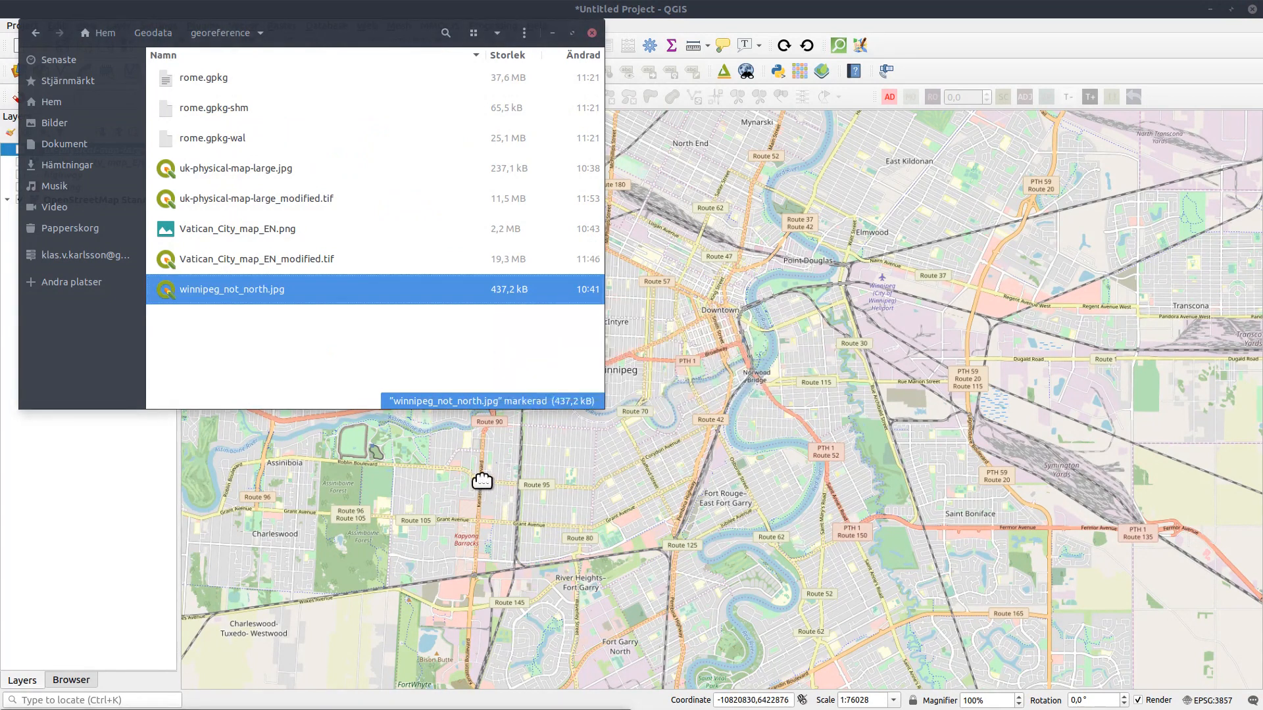
right_click(251, 290)
click(444, 313)
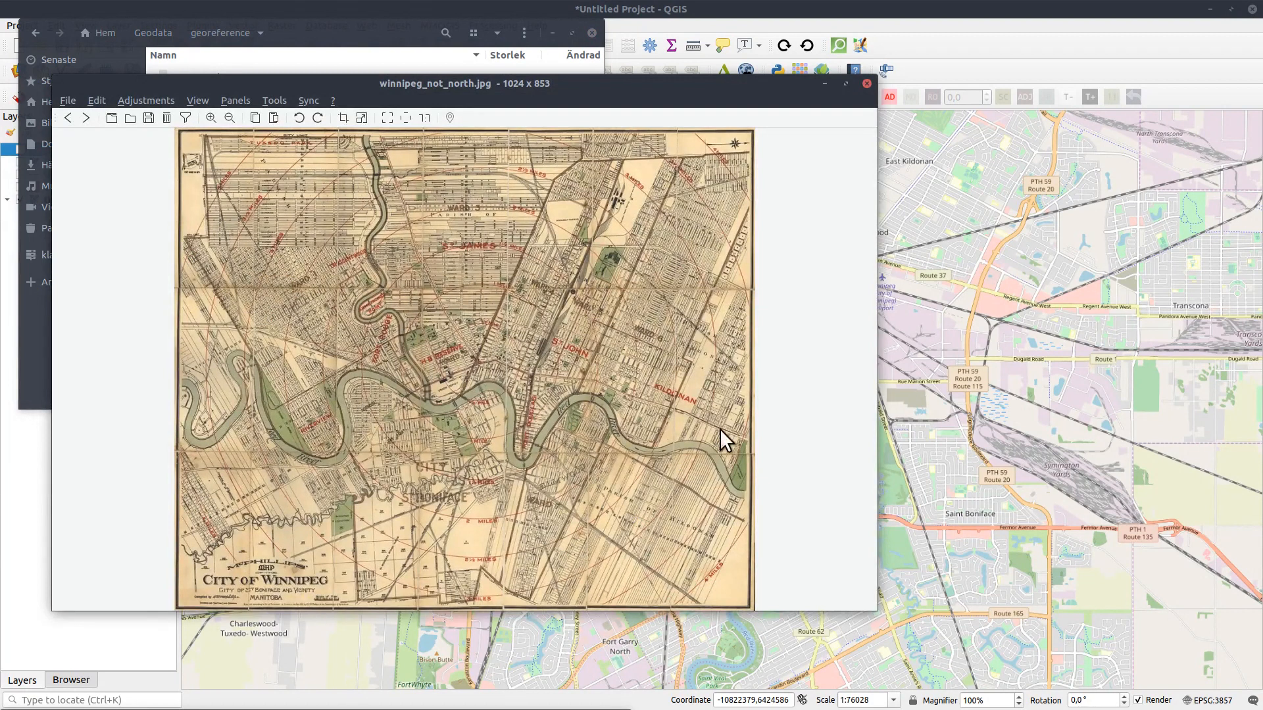
click(905, 10)
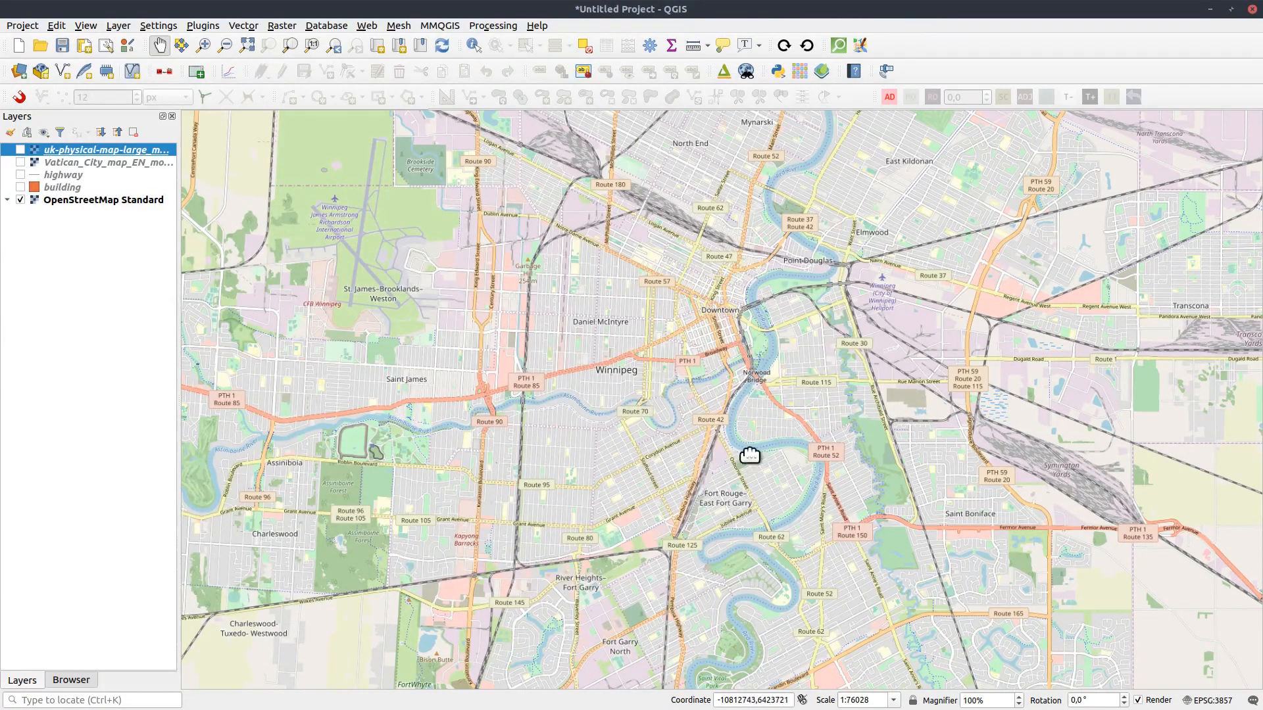
Add winnipeg_not_north.jpg from the georeference folder as a new raster for interactive georeferencing and dismiss the Python message
click(886, 71)
click(741, 318)
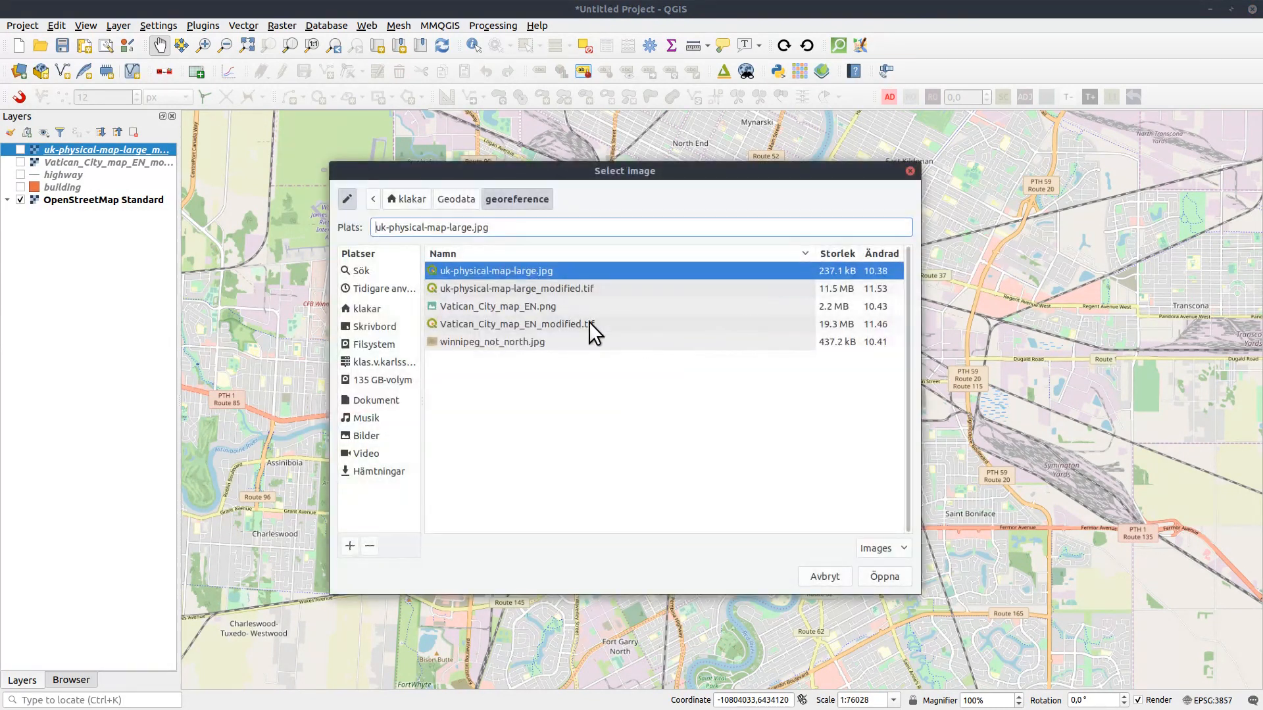
click(475, 343)
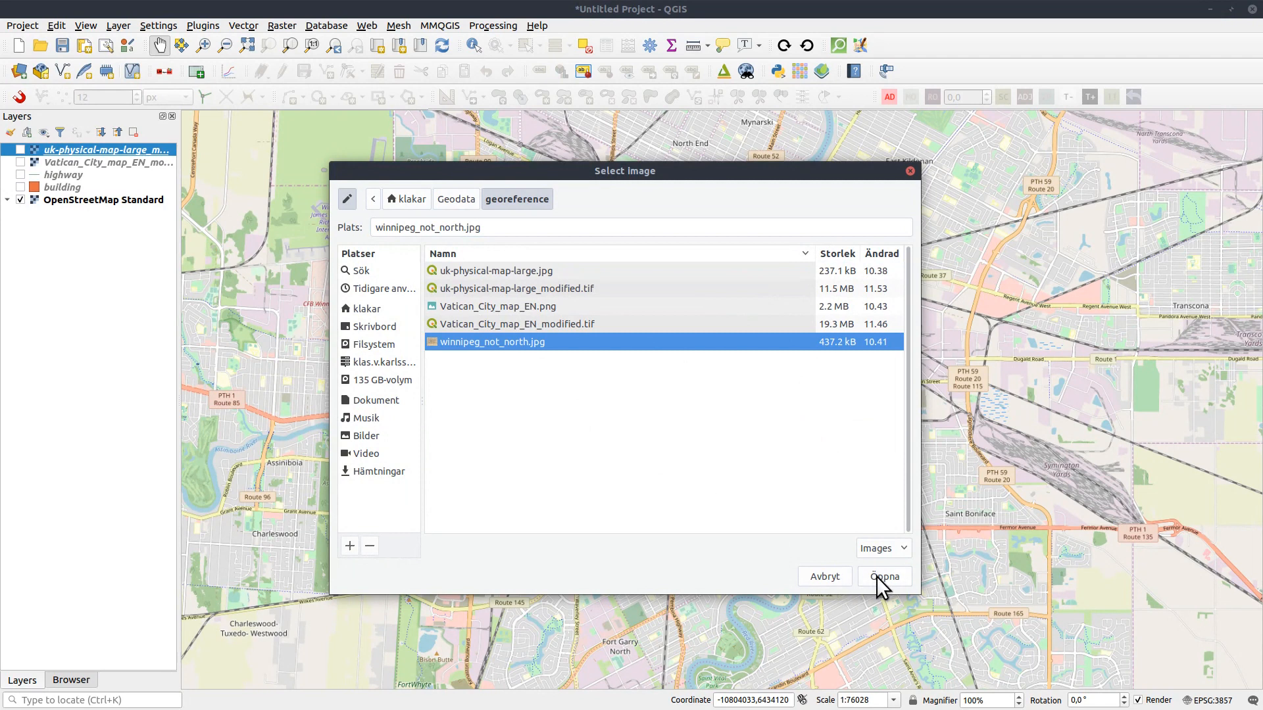
click(878, 576)
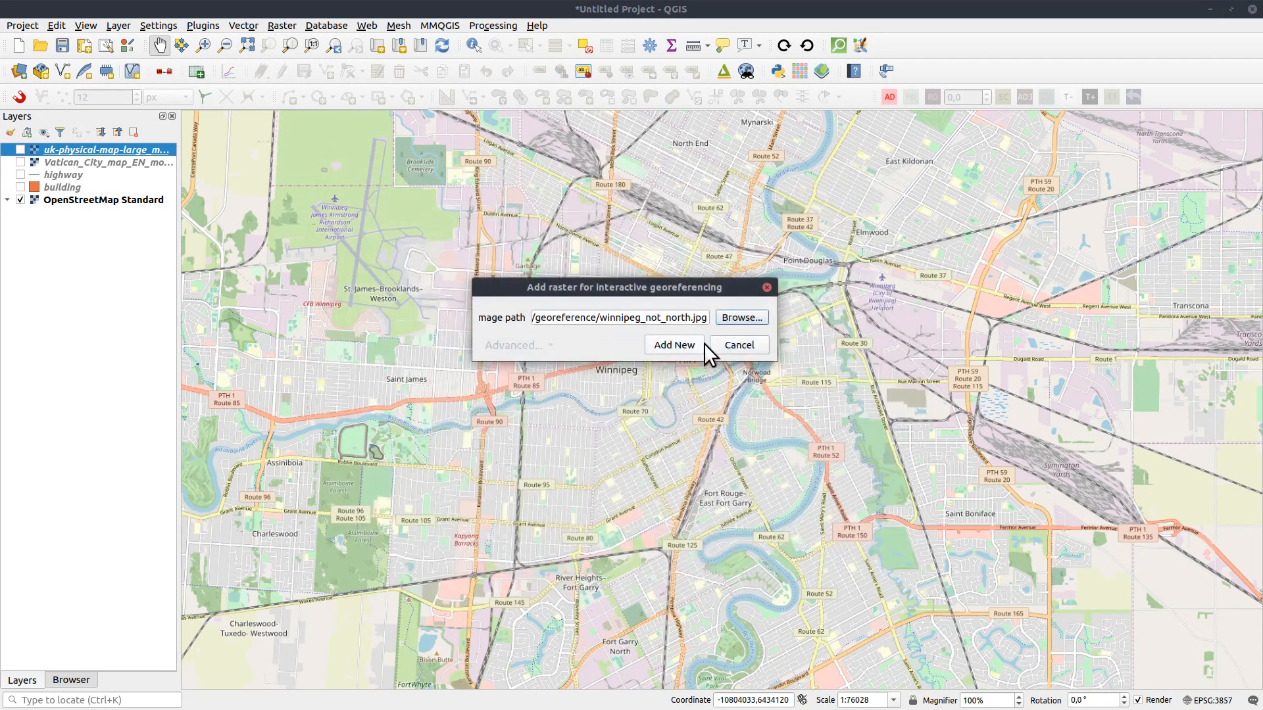
click(675, 345)
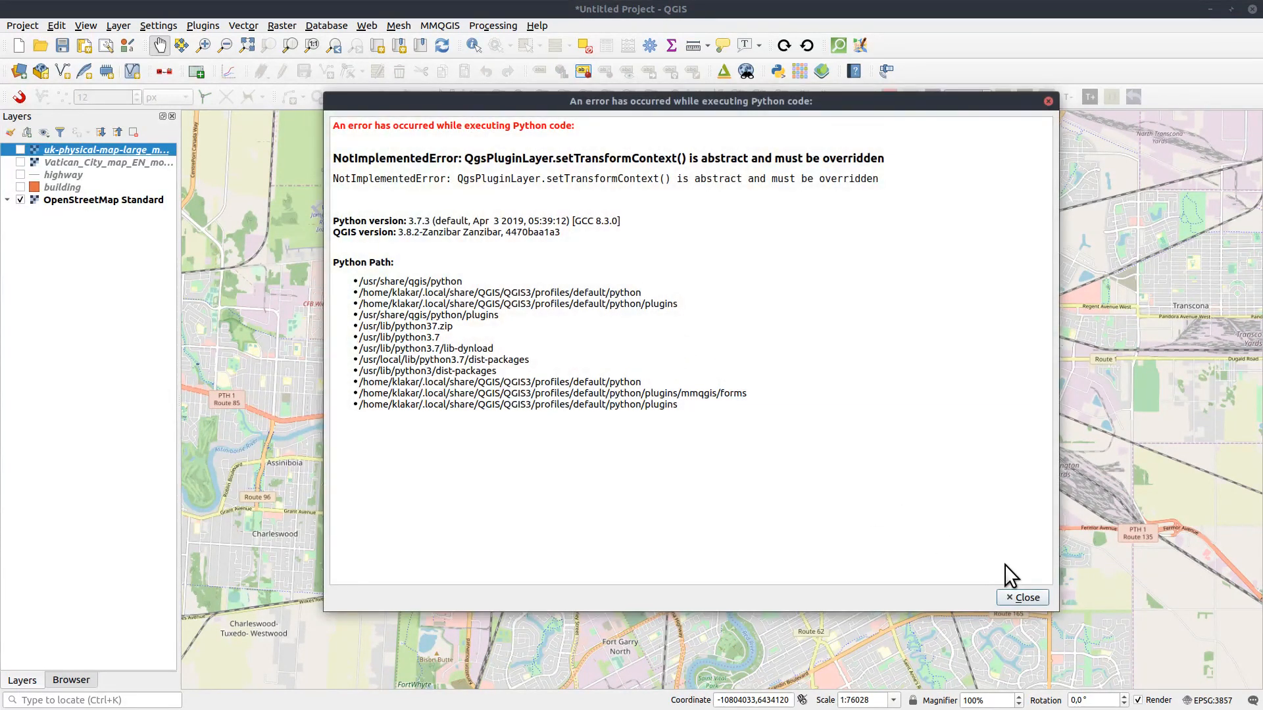
click(1024, 599)
Try lower and higher transparency on the Winnipeg raster, leaving it transparent enough for the base map to show through
drag(751, 412, 719, 412)
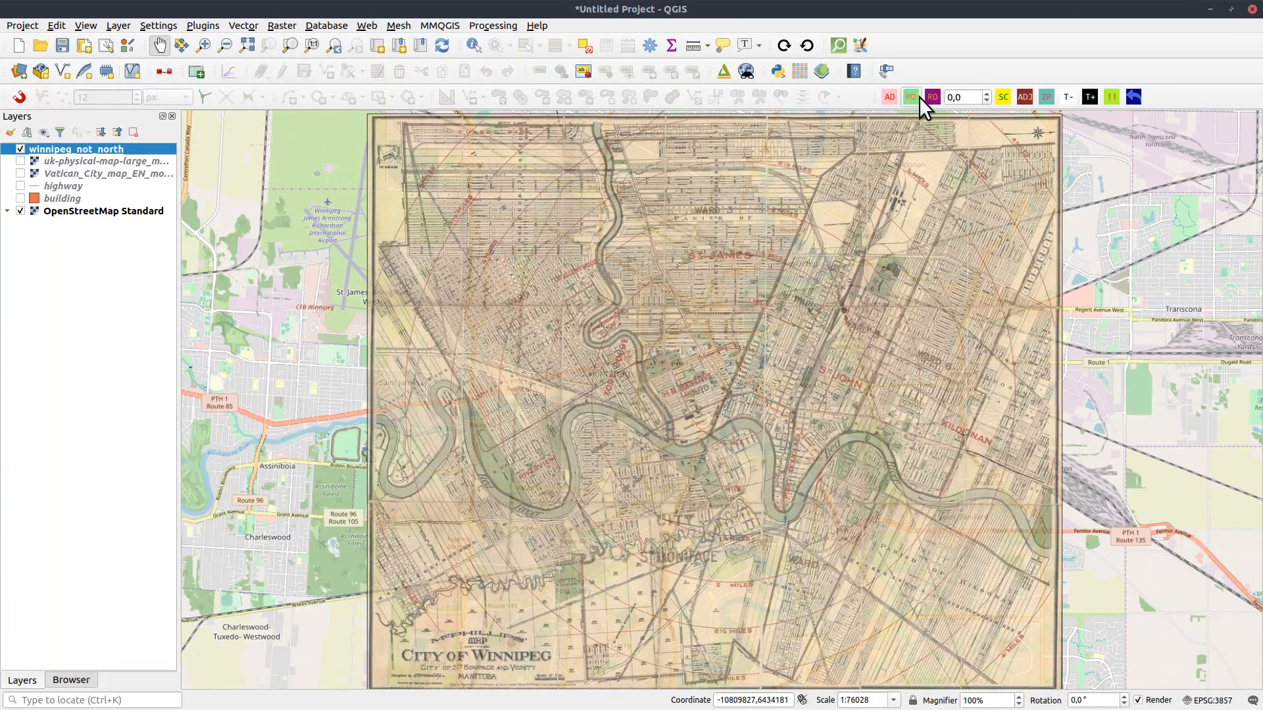
click(1068, 97)
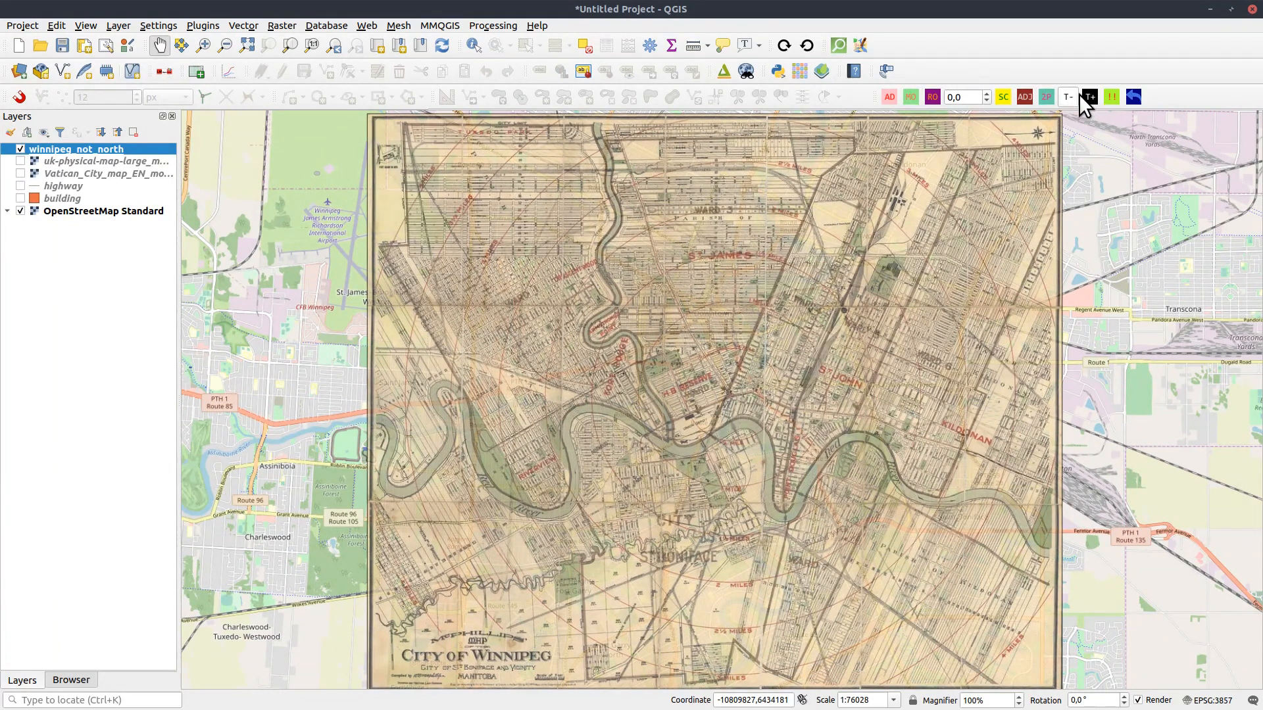
click(1089, 97)
click(1069, 98)
click(1091, 93)
click(1067, 99)
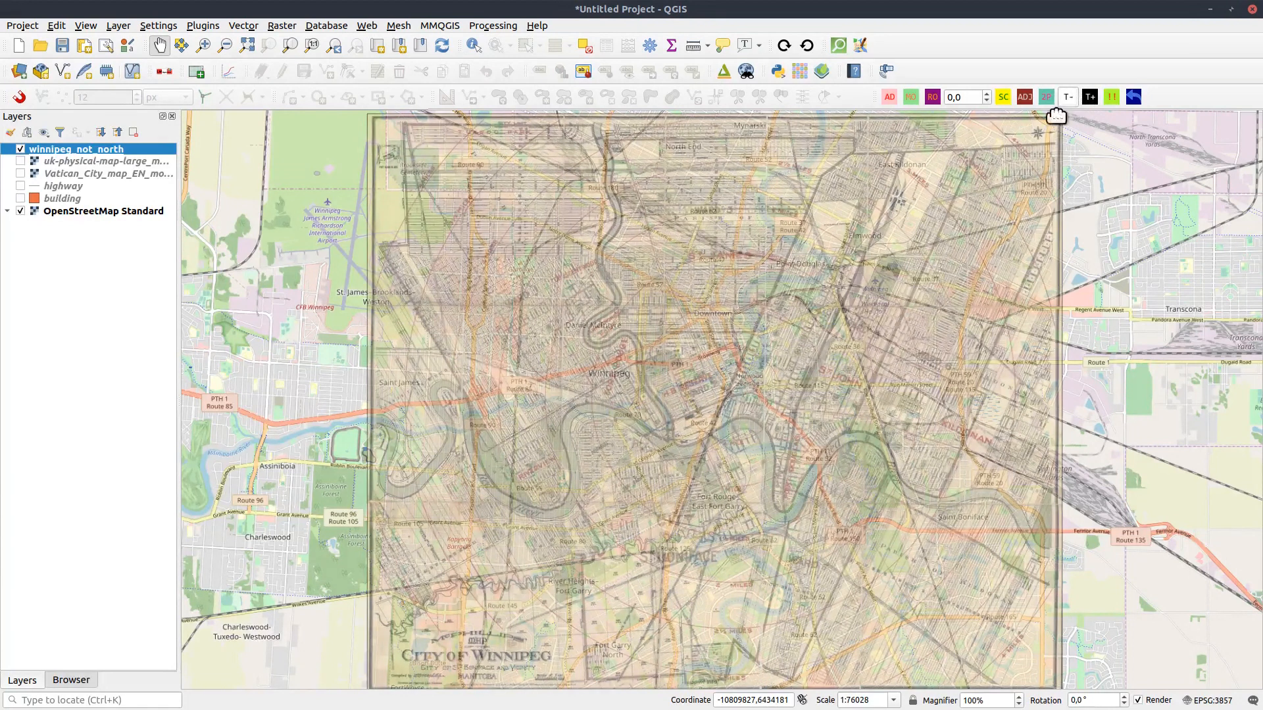
click(1089, 97)
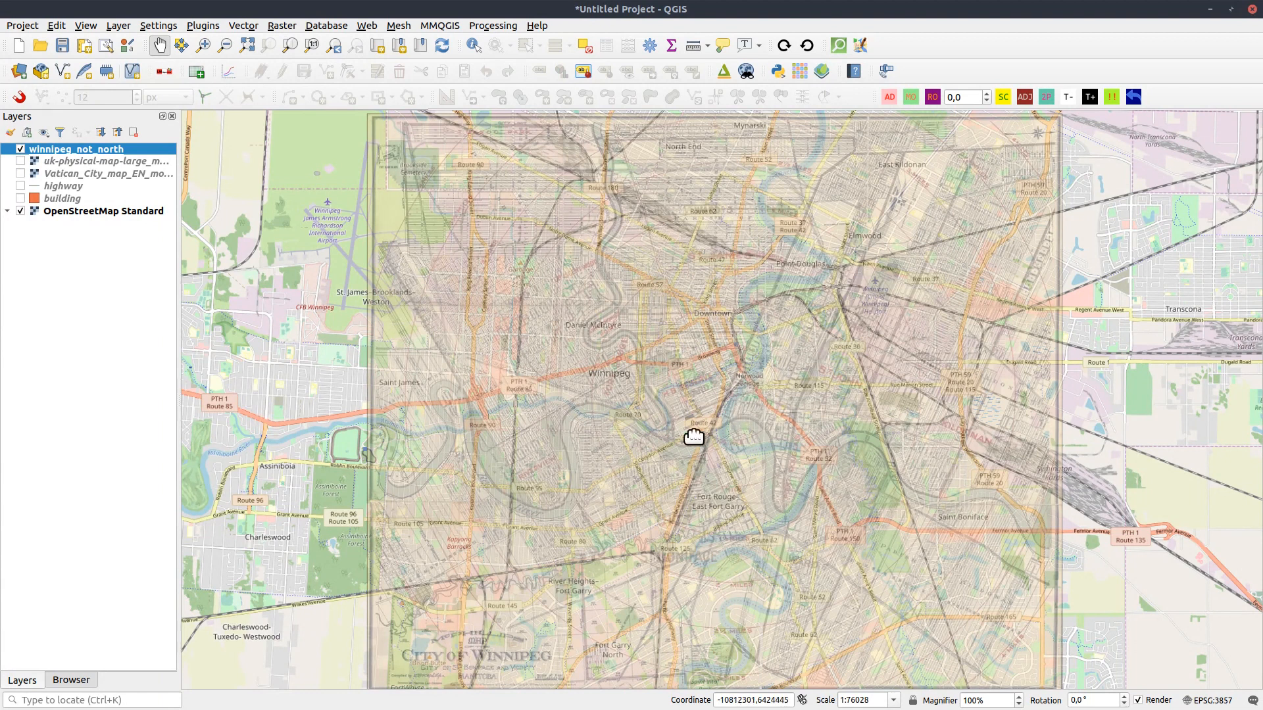
Rotate the Winnipeg raster to about -80.2° and move it up so its river junction sits over the base map's
click(933, 96)
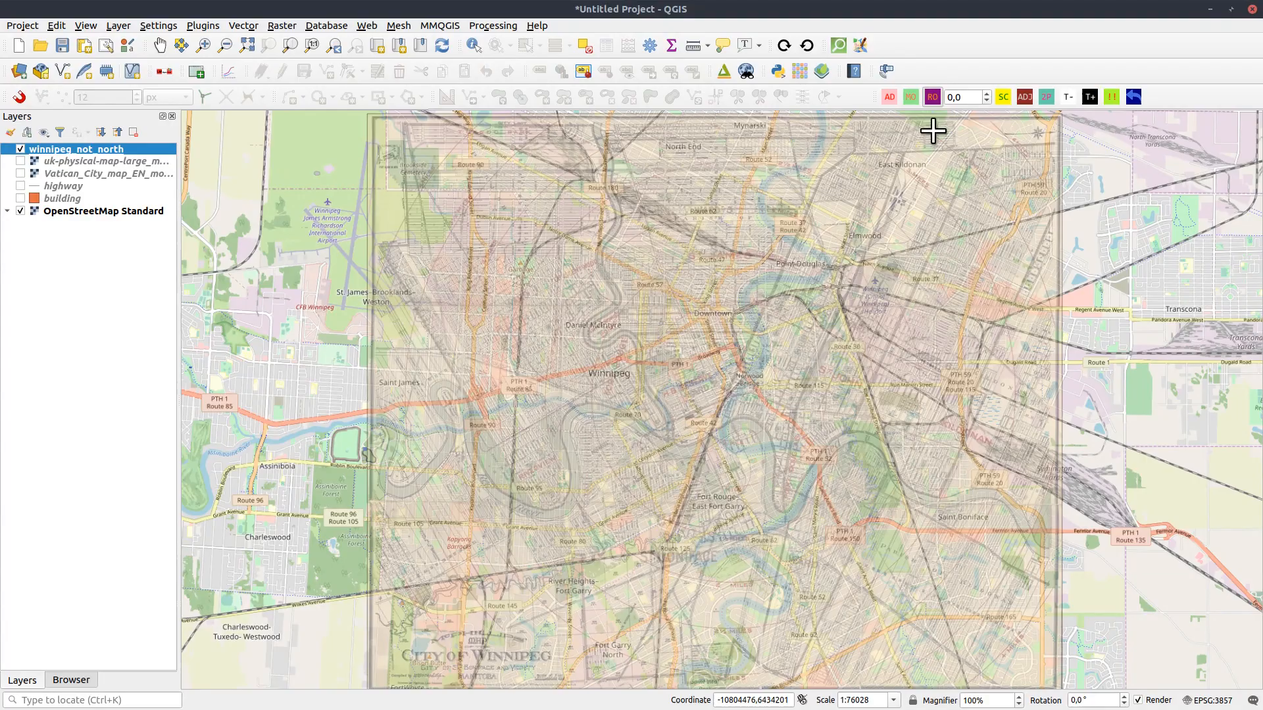
drag(979, 463, 808, 49)
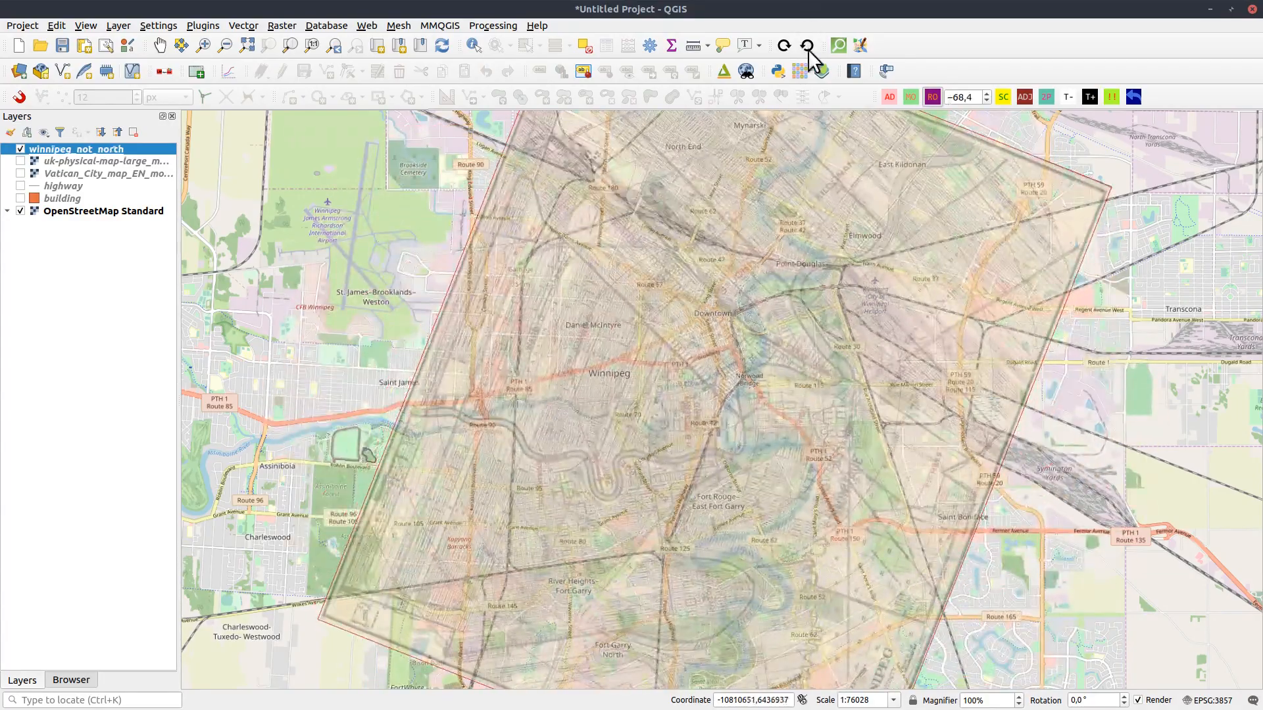
drag(878, 451, 890, 381)
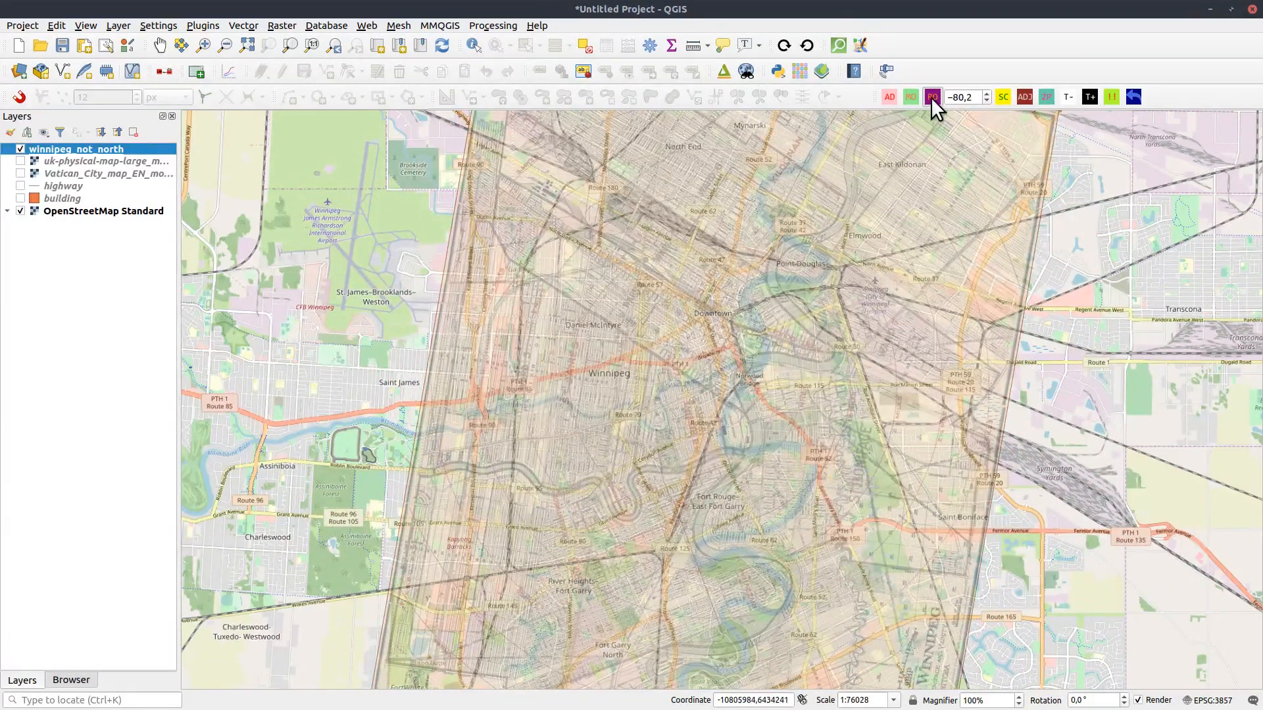
click(910, 97)
drag(753, 478, 762, 395)
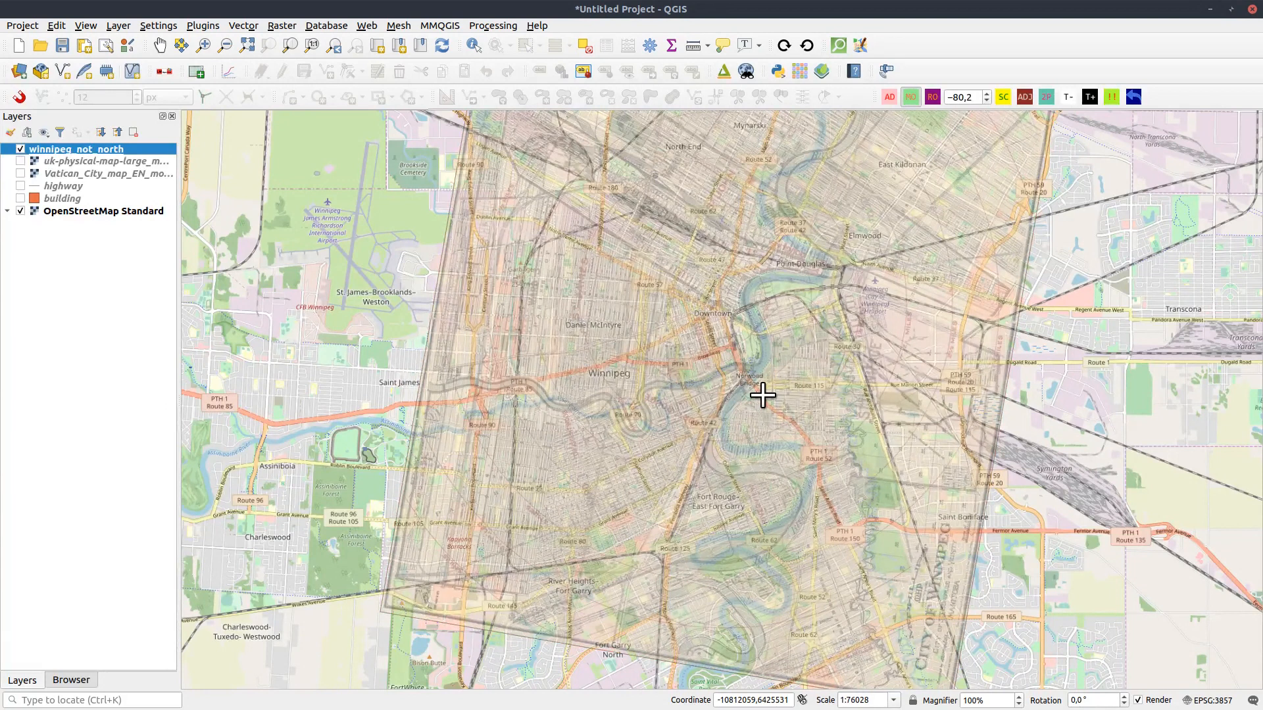
Scale the Winnipeg raster down to match the base map's river bends and rotate it to about -86.4°
click(1002, 97)
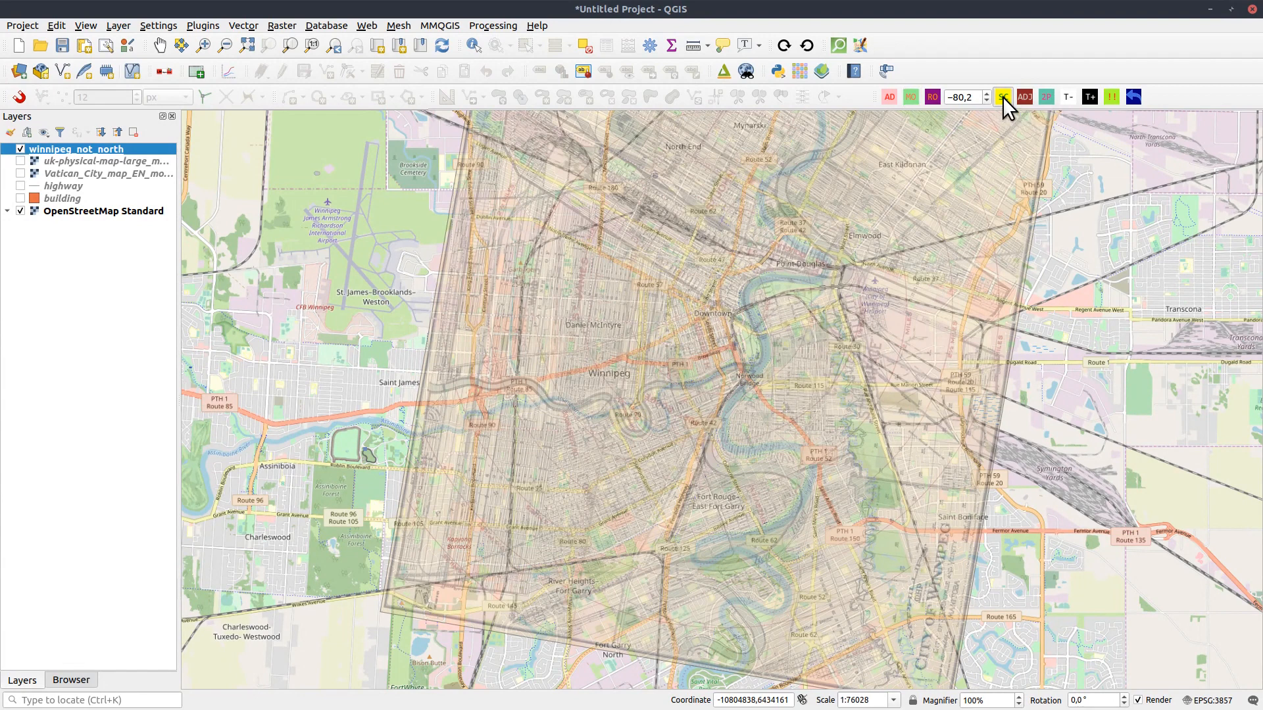
drag(854, 481, 717, 559)
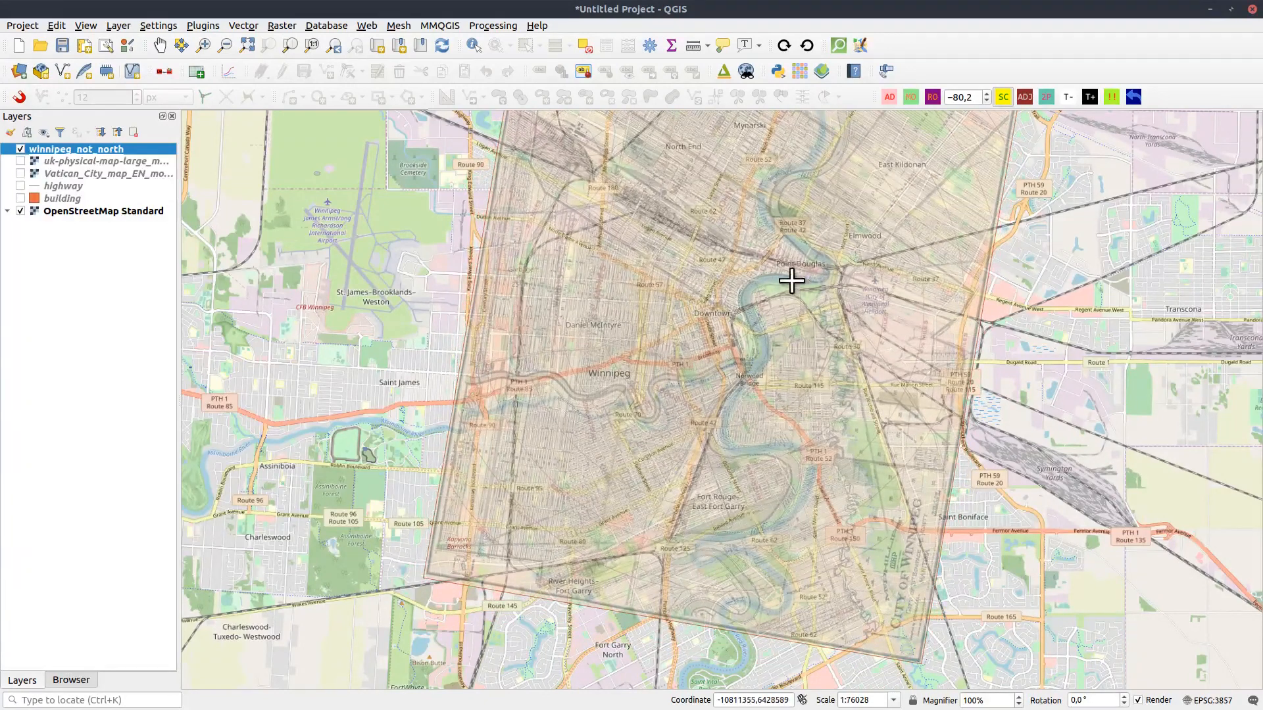
click(932, 96)
drag(820, 336, 907, 471)
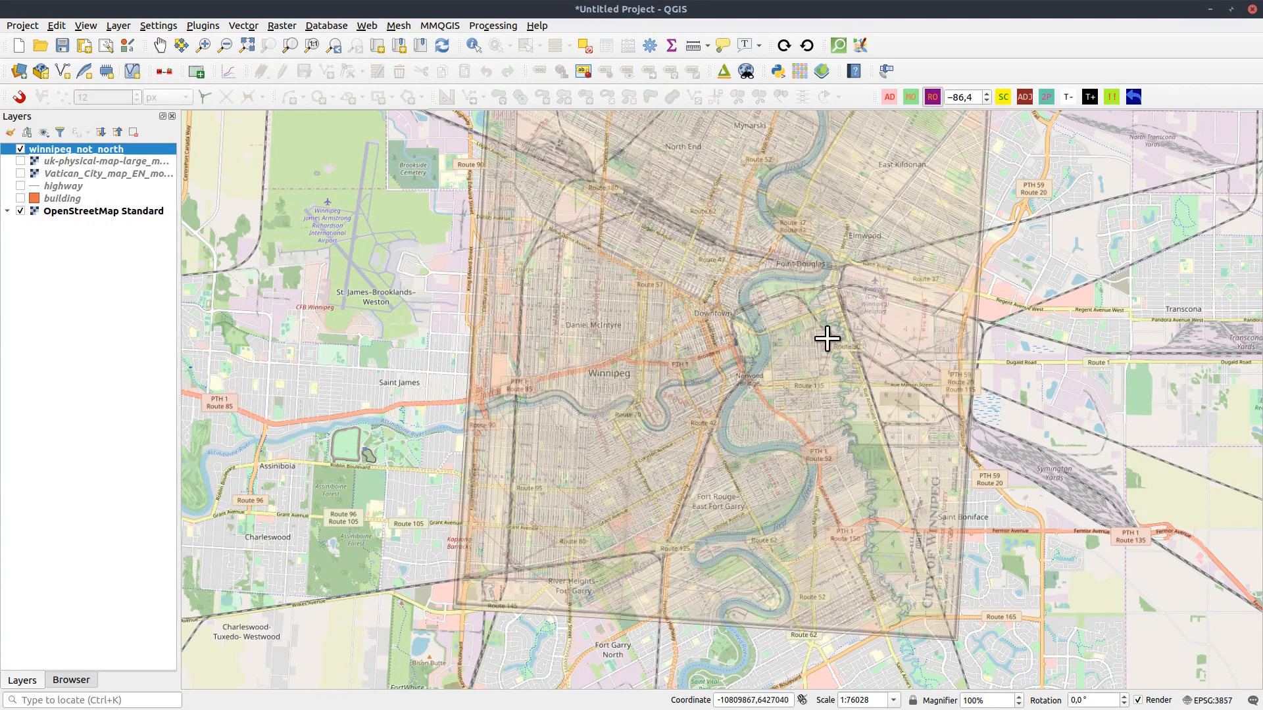
Vary the Winnipeg raster's transparency to check its alignment with the streets and rivers, leaving the raster more opaque
click(1069, 96)
click(1094, 95)
click(1094, 96)
click(1094, 96)
click(1095, 96)
click(1095, 95)
click(1068, 96)
click(1068, 96)
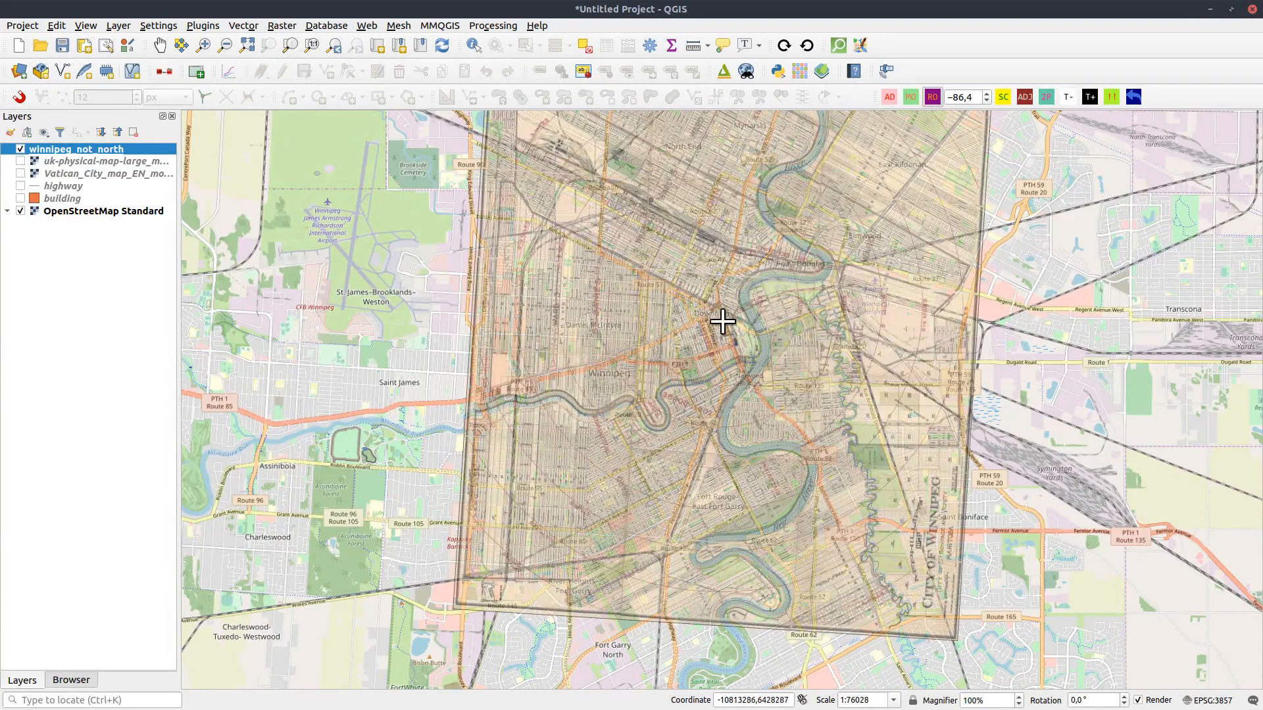
drag(752, 319, 713, 403)
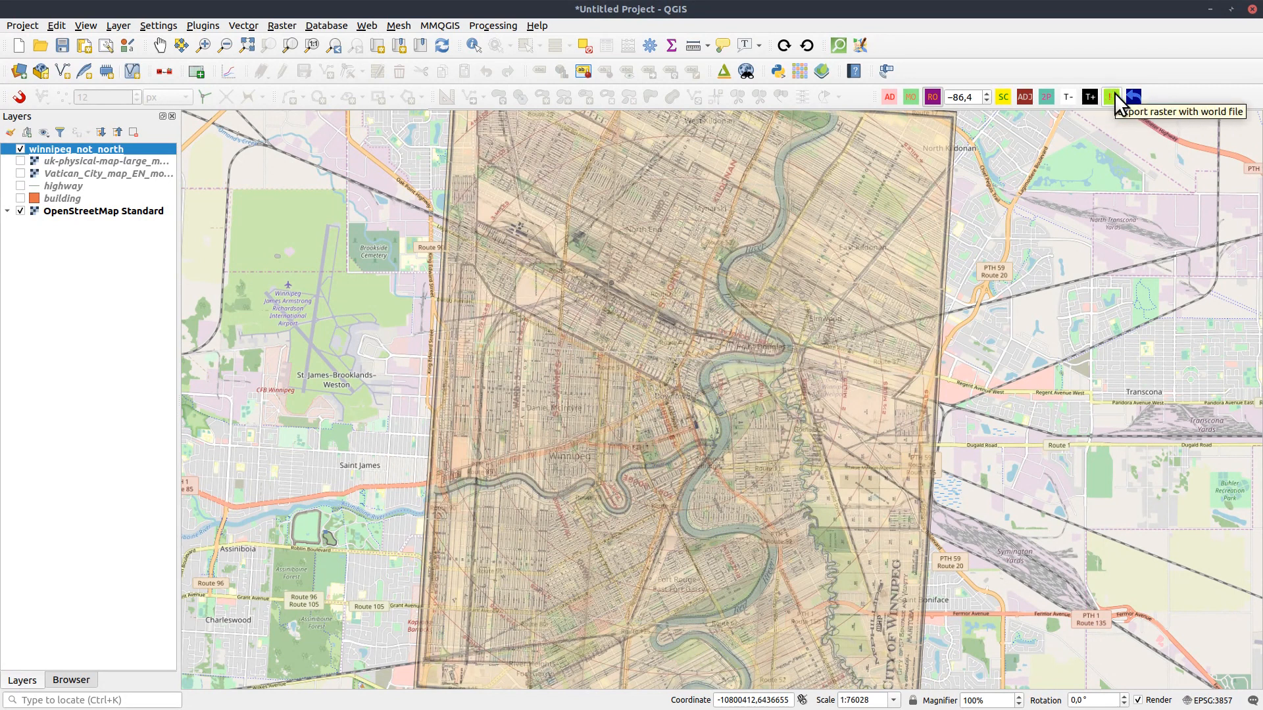
Export the georeferenced Winnipeg raster as winnipeg_not_north_ref.jpg in the georeference folder, with Put rotation in world enabled
click(1112, 98)
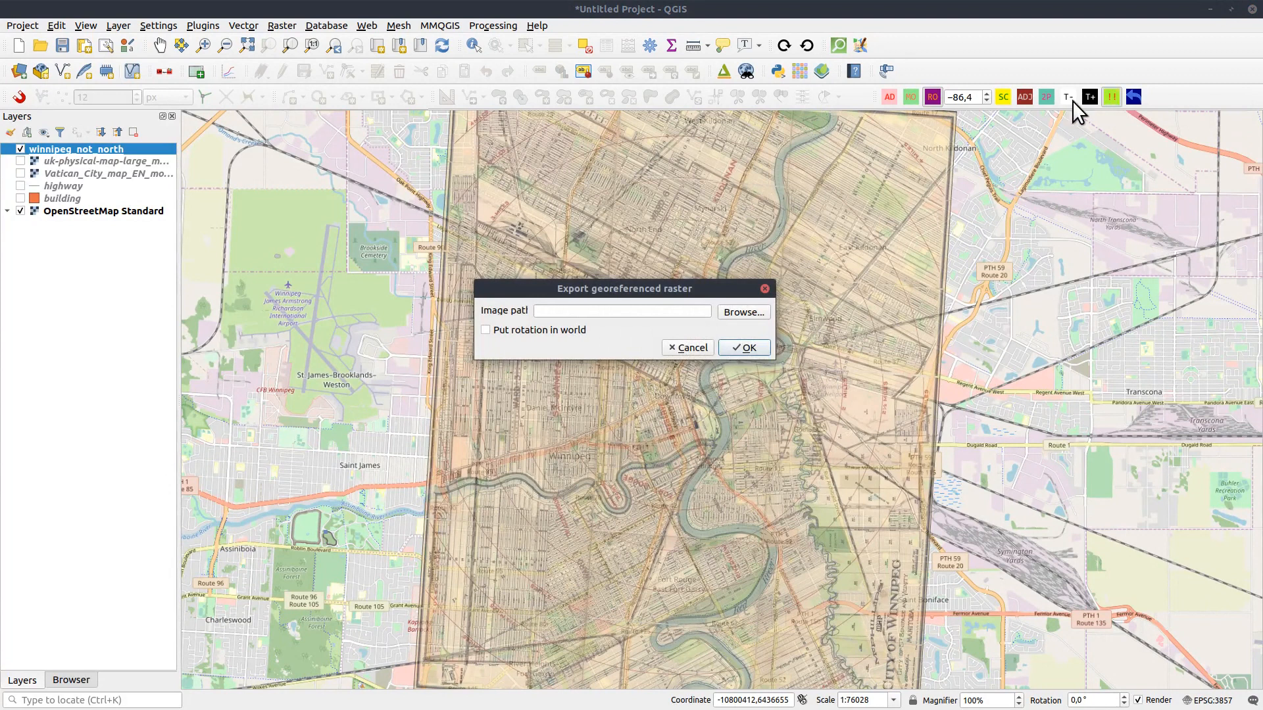
click(750, 317)
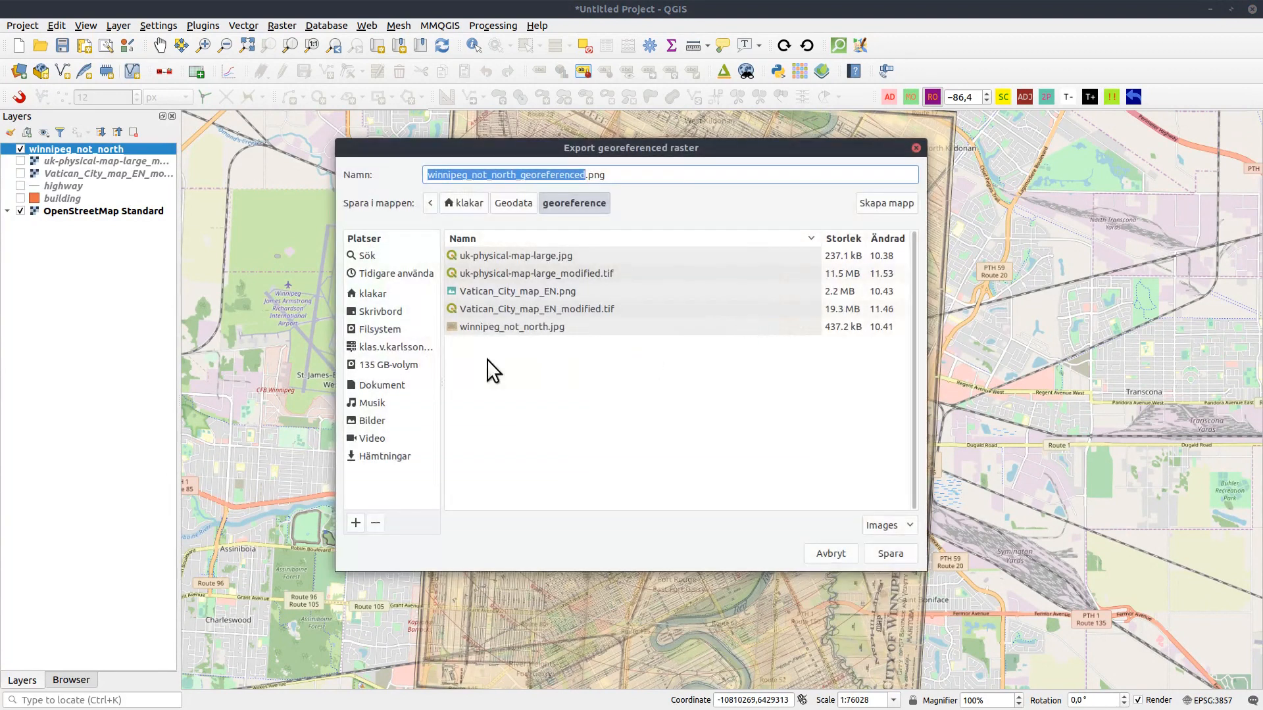
click(523, 326)
click(517, 175)
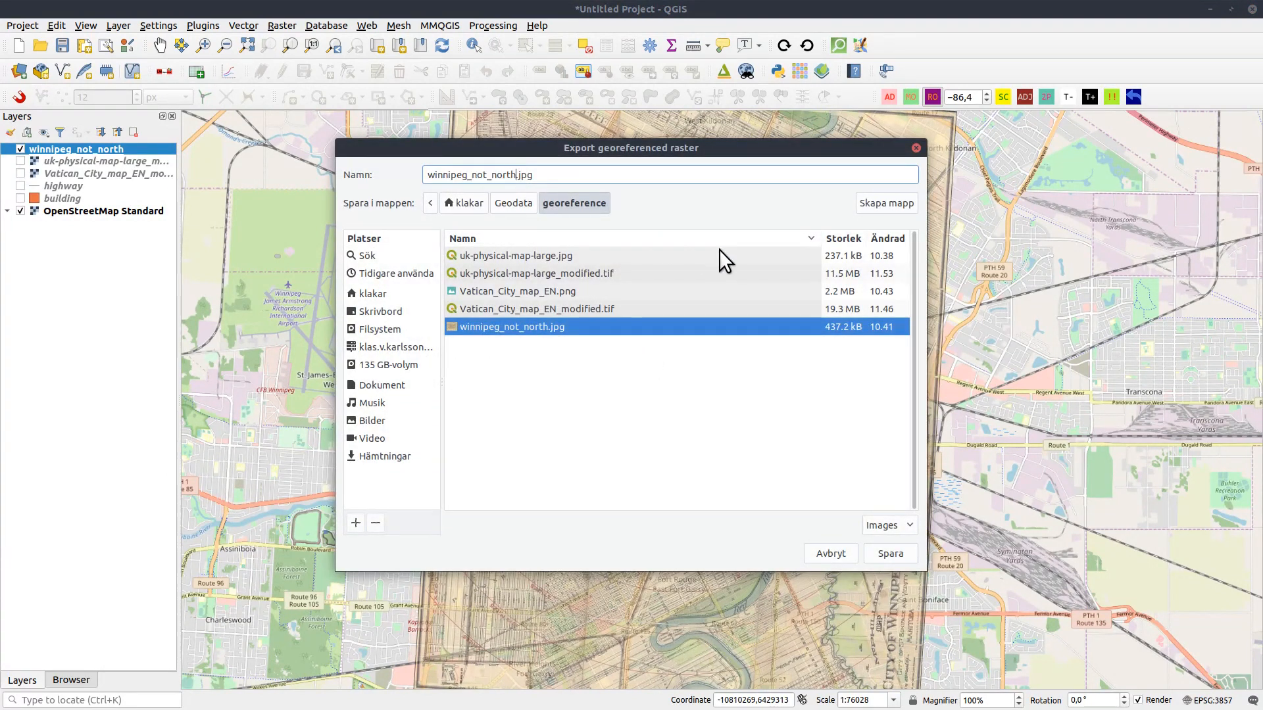
text(_ref)
click(887, 551)
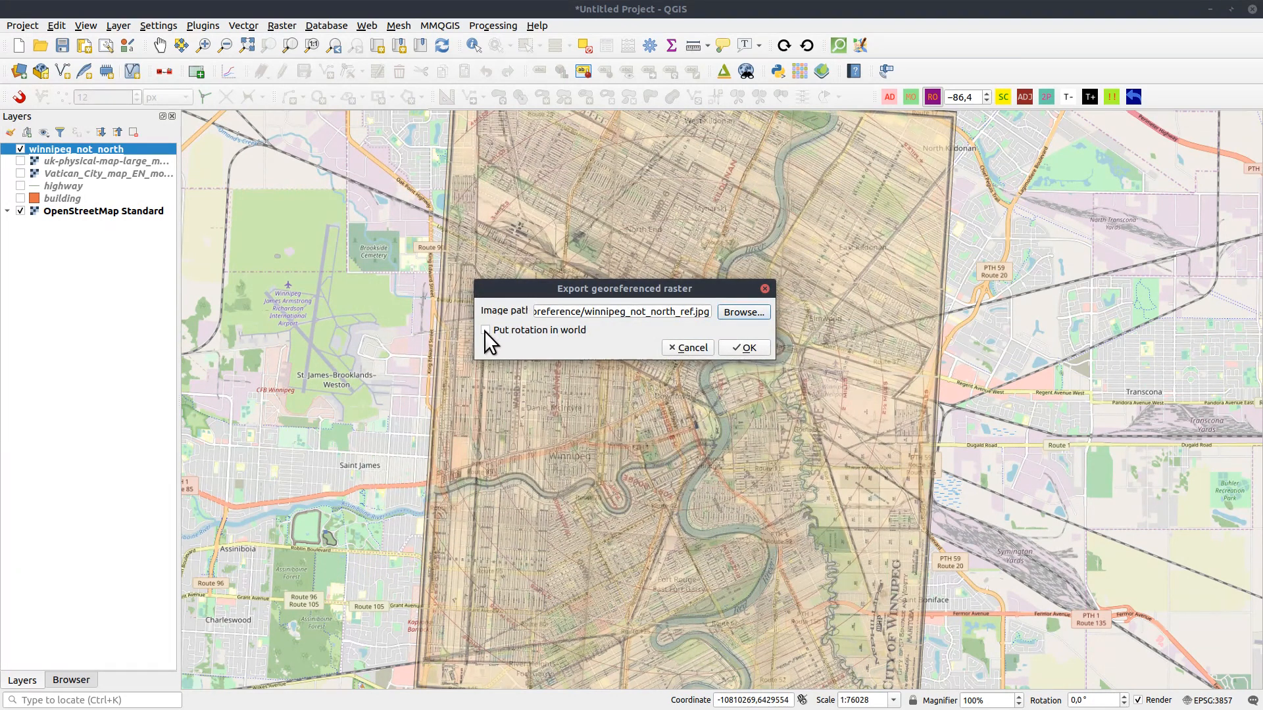
mouse_move(484, 330)
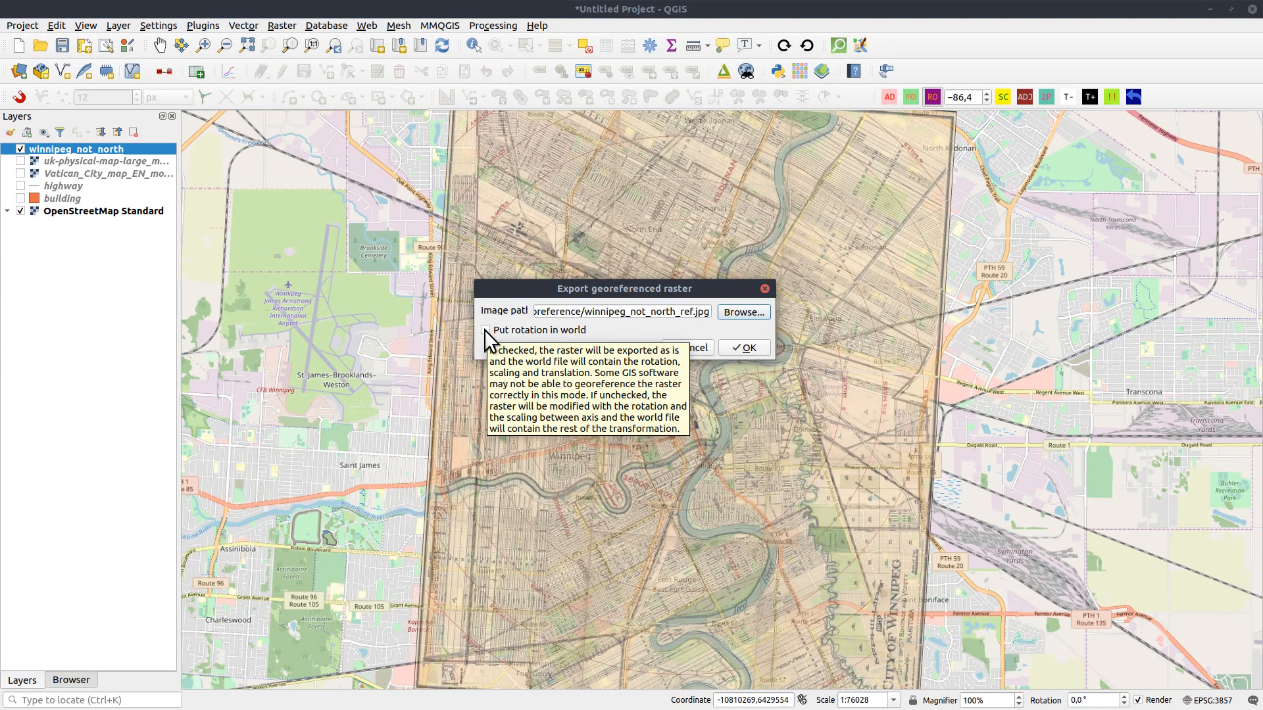
click(485, 330)
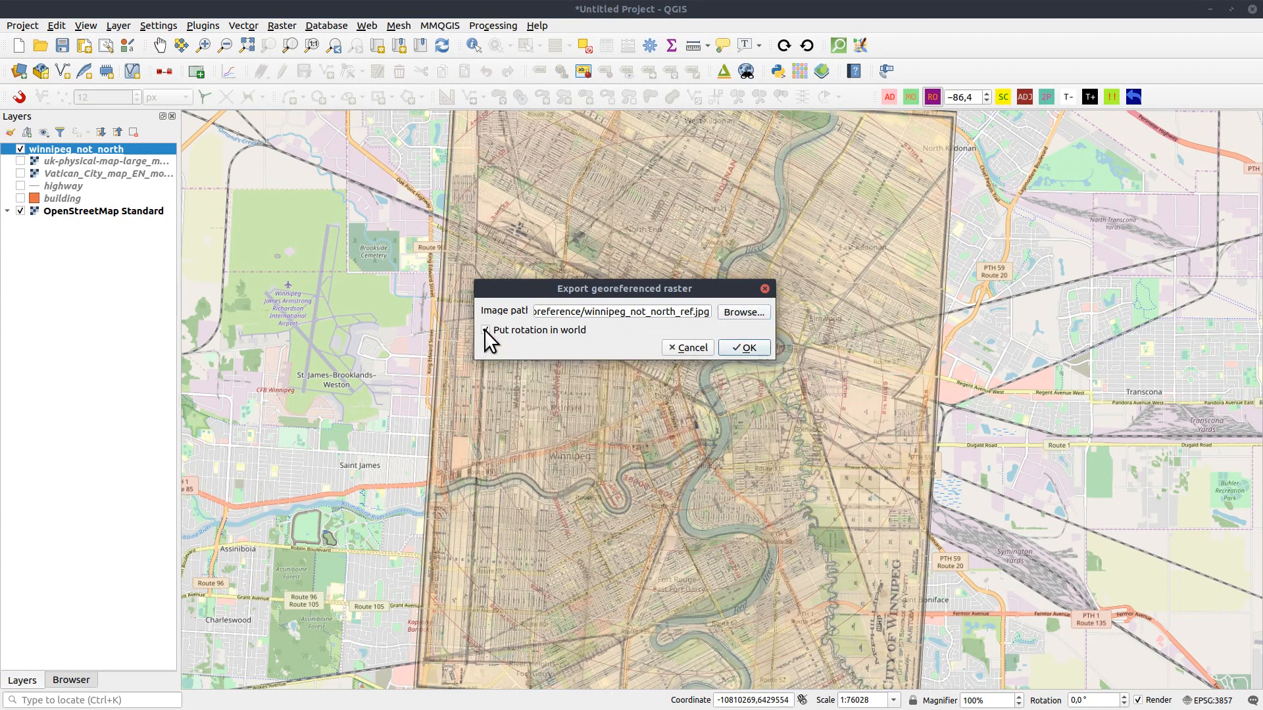
click(747, 348)
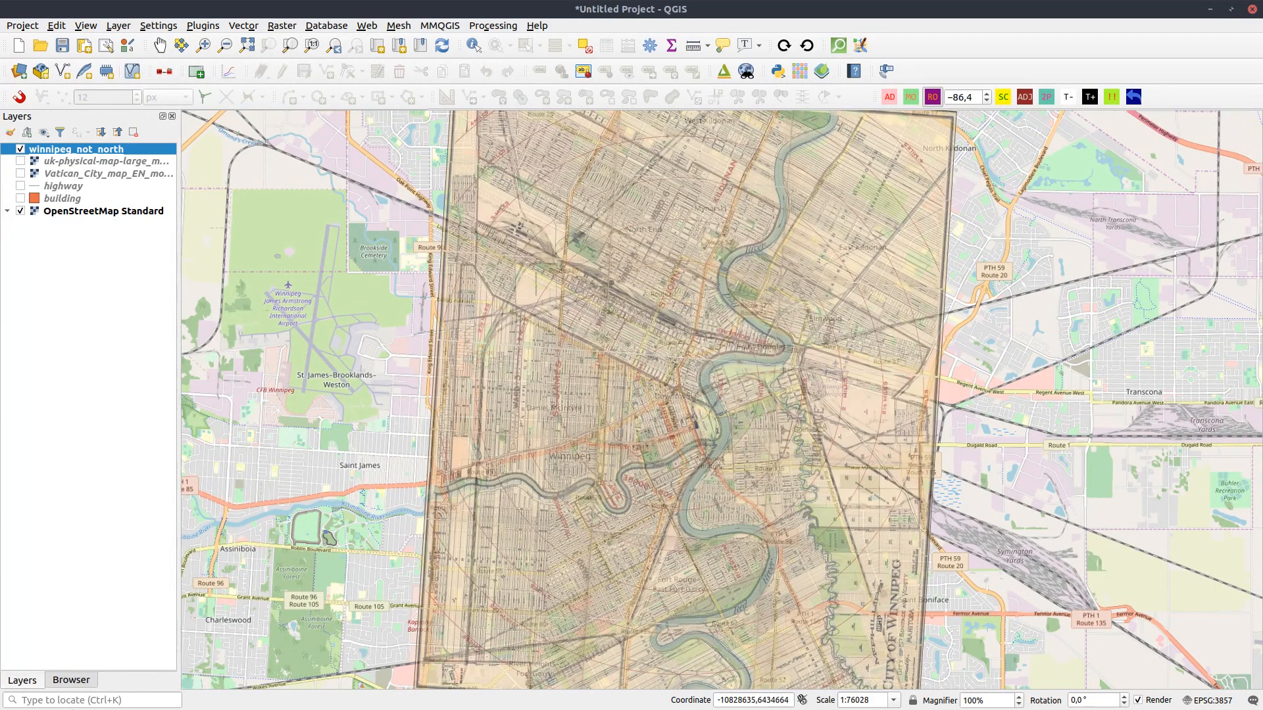
Add winnipeg_not_north_ref.jpg from Home/Geodata/georeference to the map and hide the original winnipeg_not_north layer
click(69, 681)
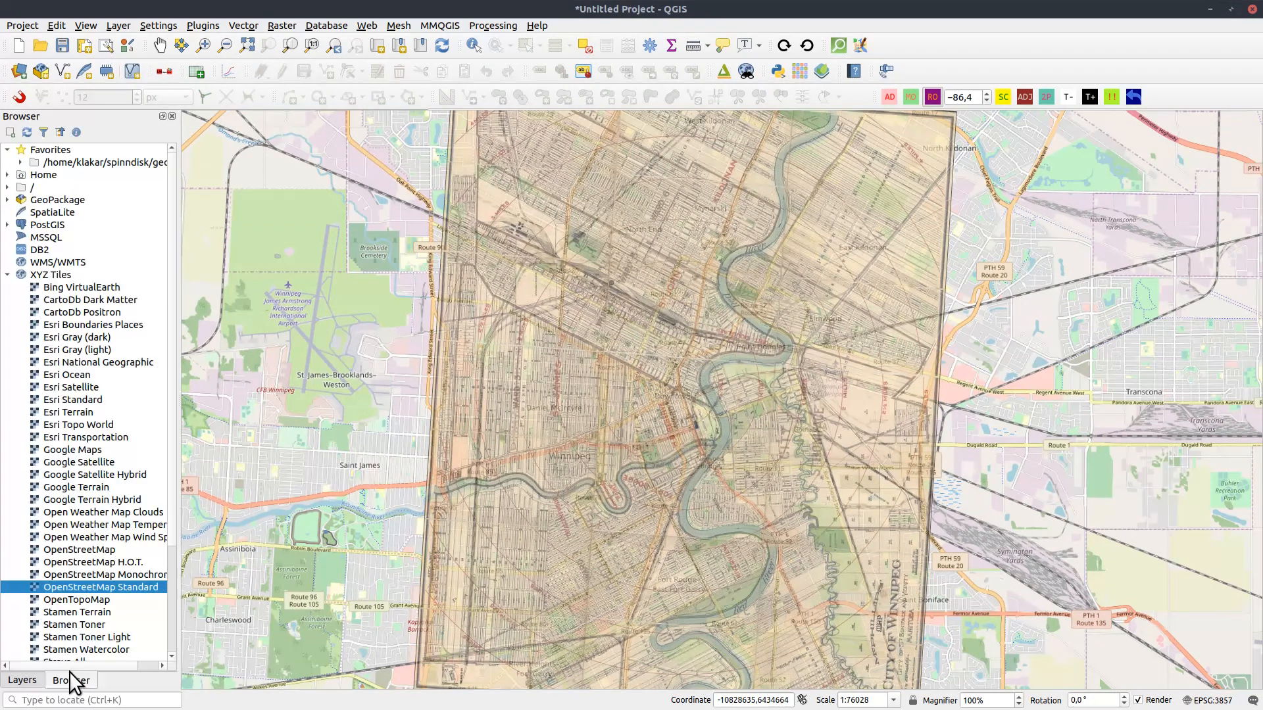
click(7, 275)
click(7, 175)
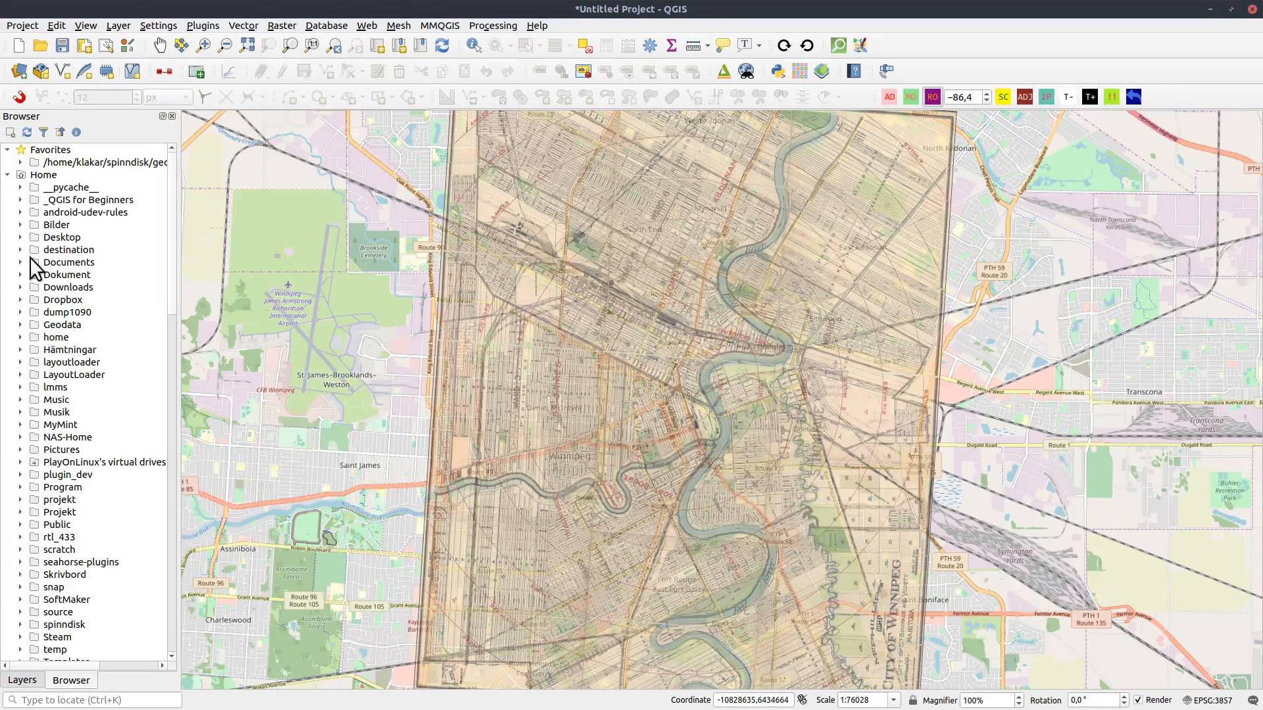
click(20, 325)
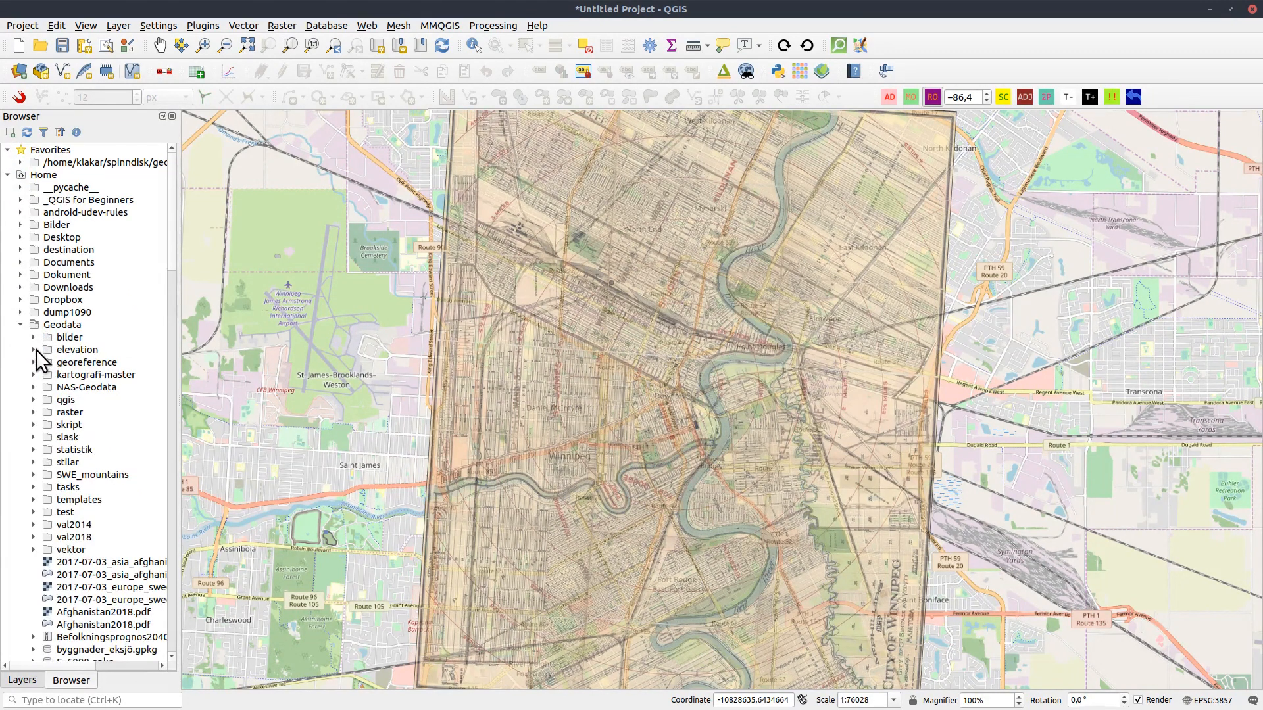
click(33, 363)
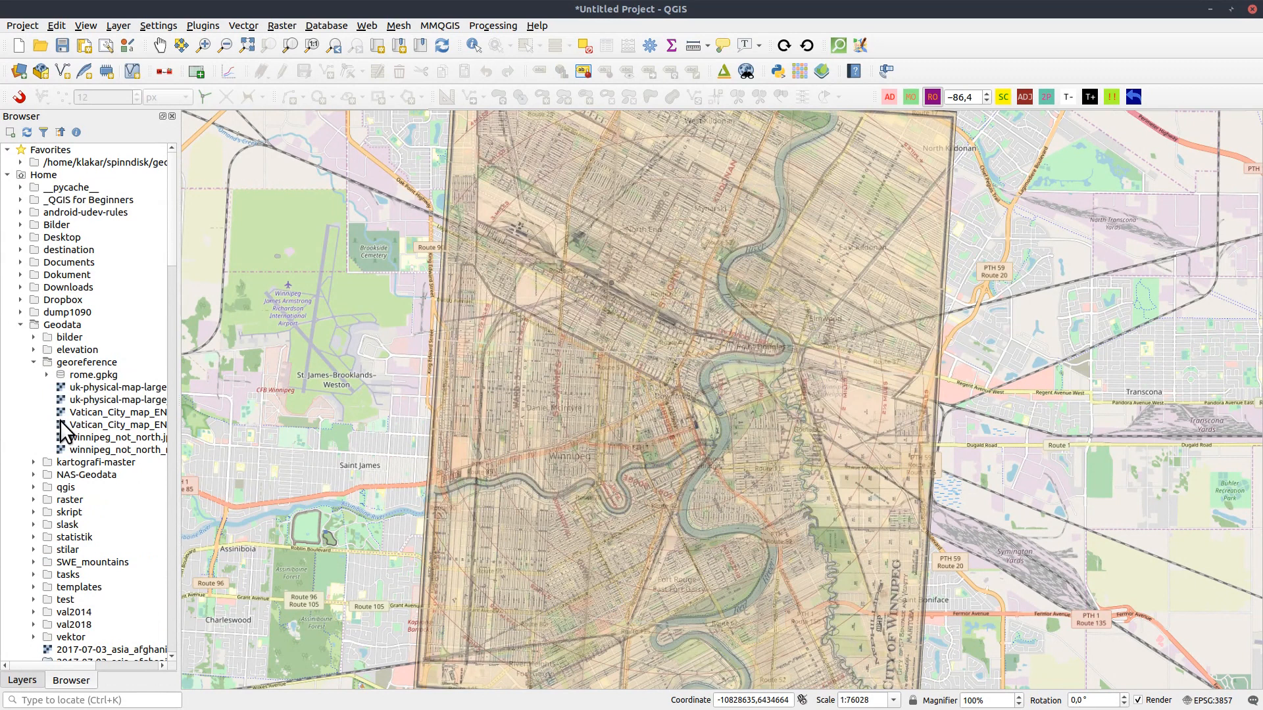
click(109, 450)
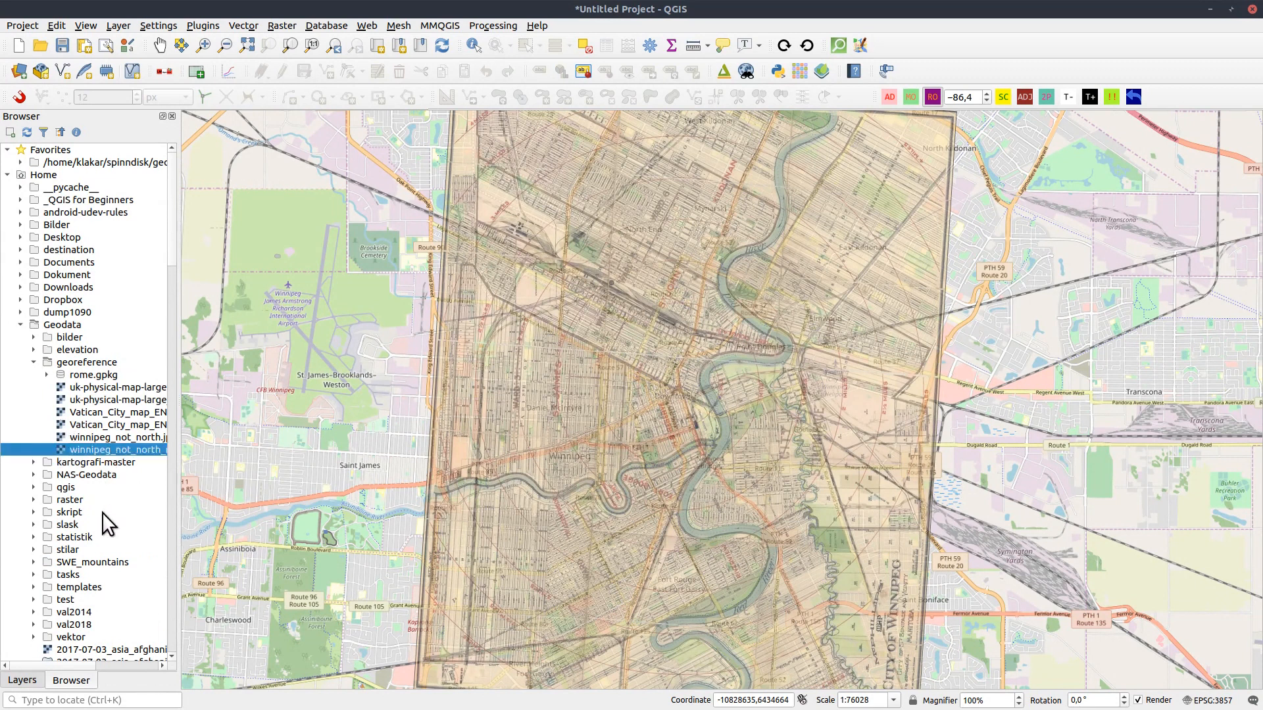
drag(68, 669, 453, 445)
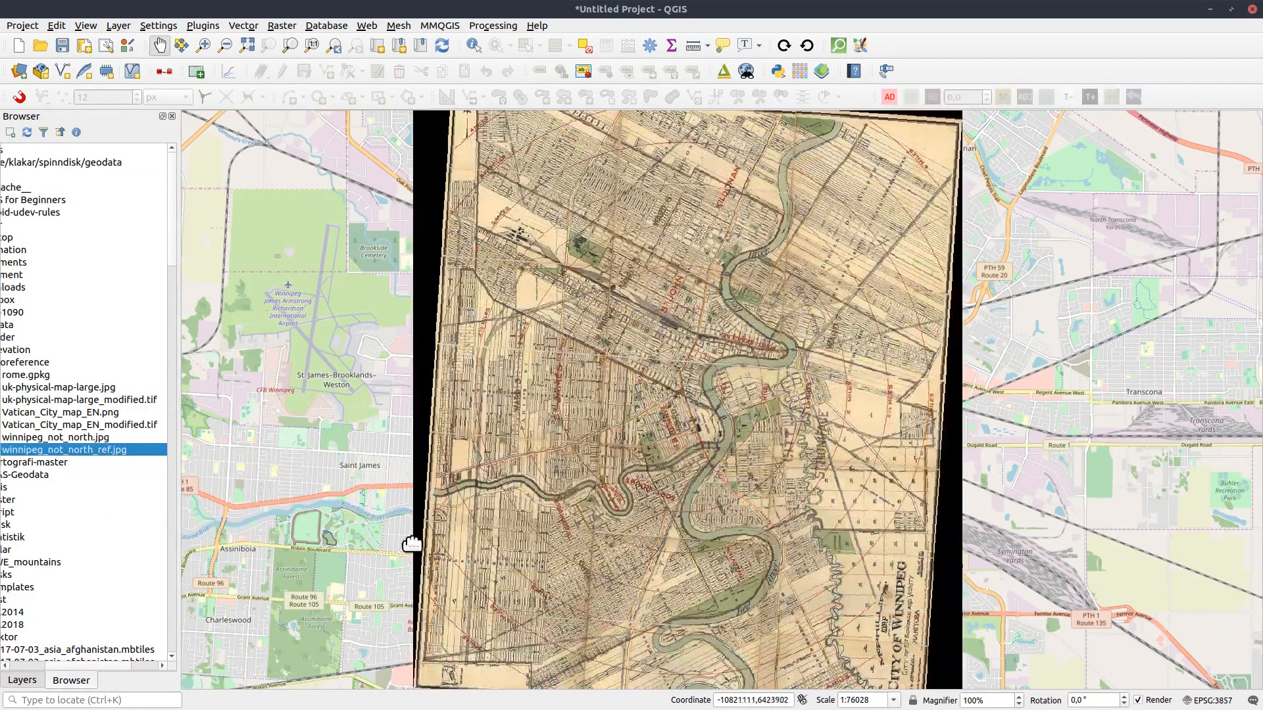
click(22, 680)
click(21, 161)
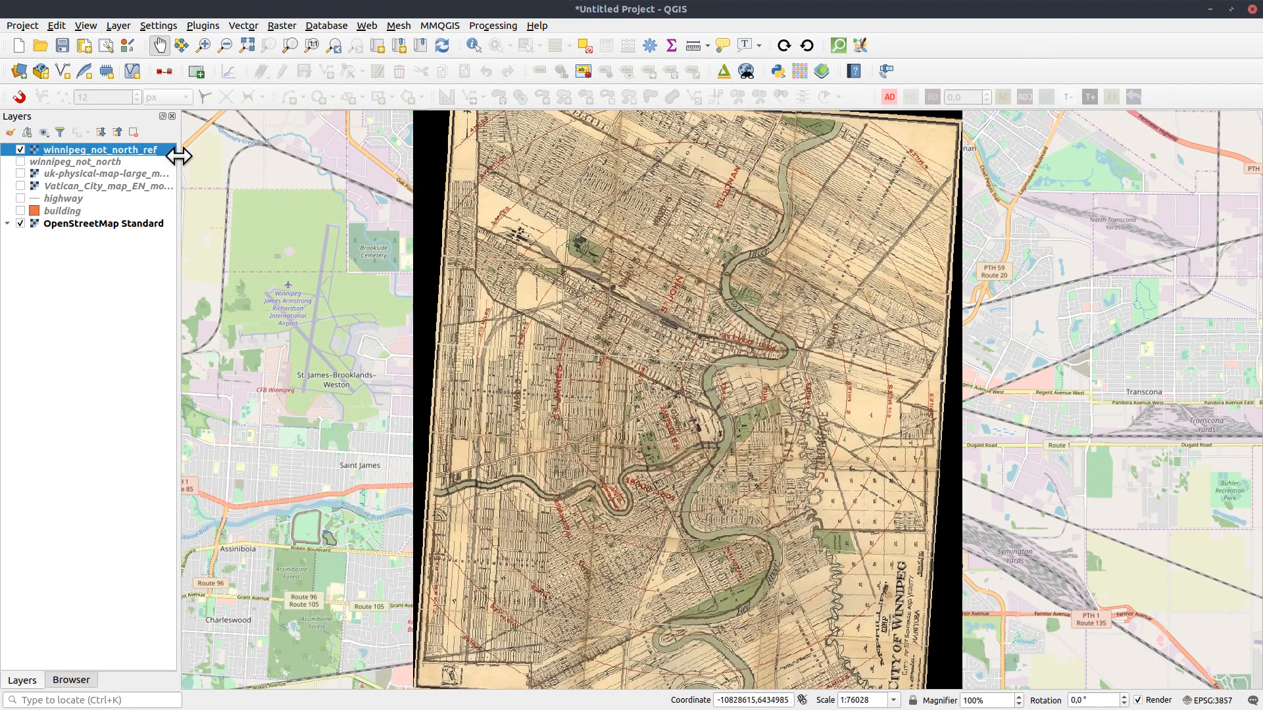
Make the black border of winnipeg_not_north_ref 100 percent transparent using the pixel value red 0, green 0, blue 0
double_click(81, 148)
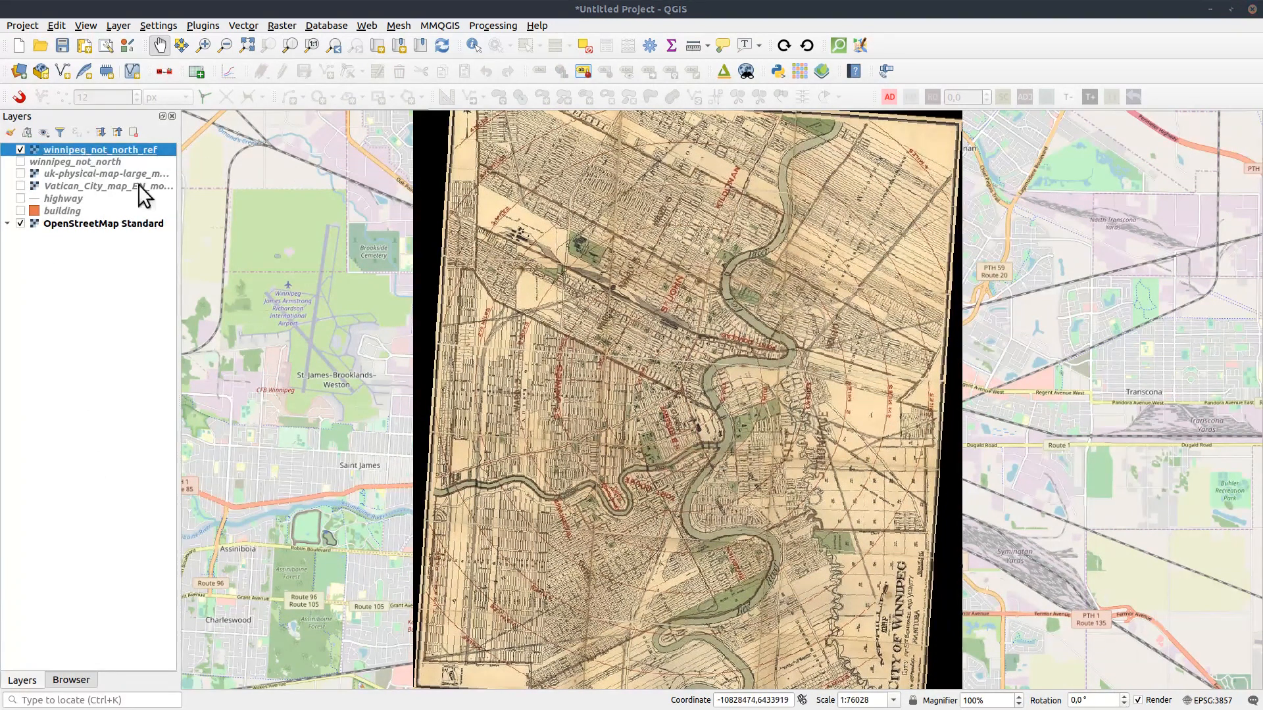
click(1174, 272)
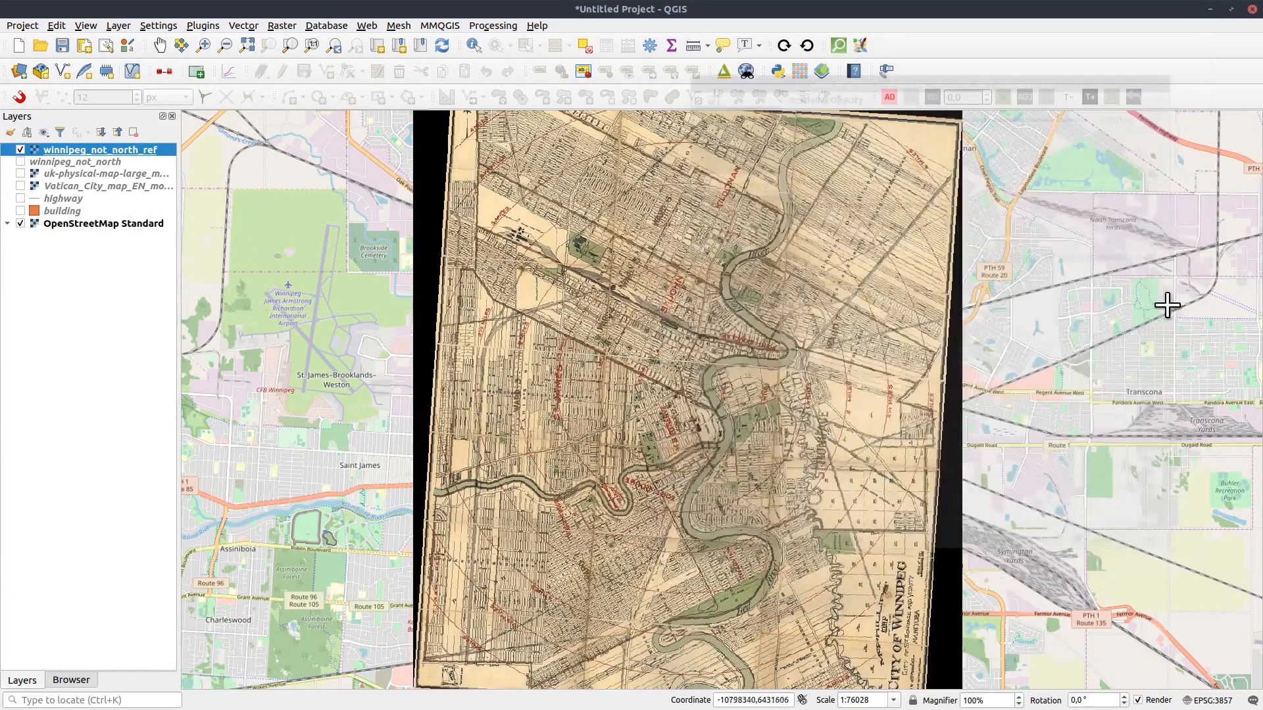
click(947, 613)
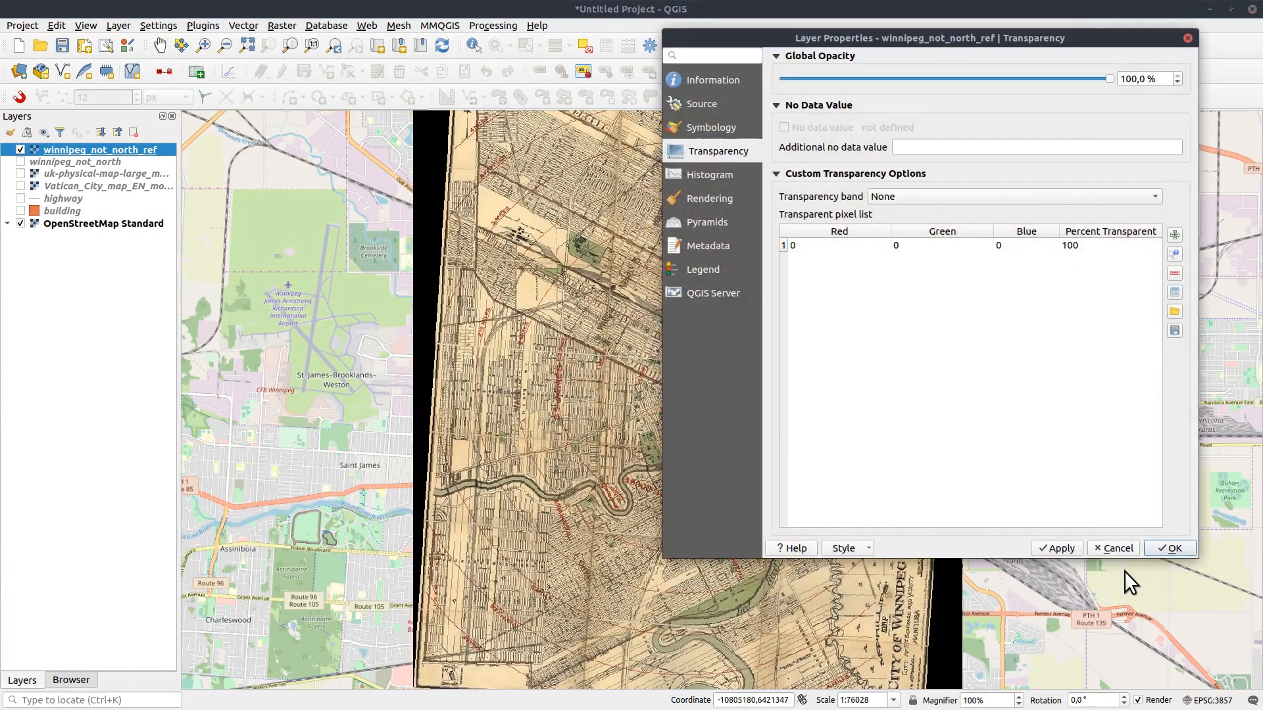
click(1068, 548)
click(1177, 547)
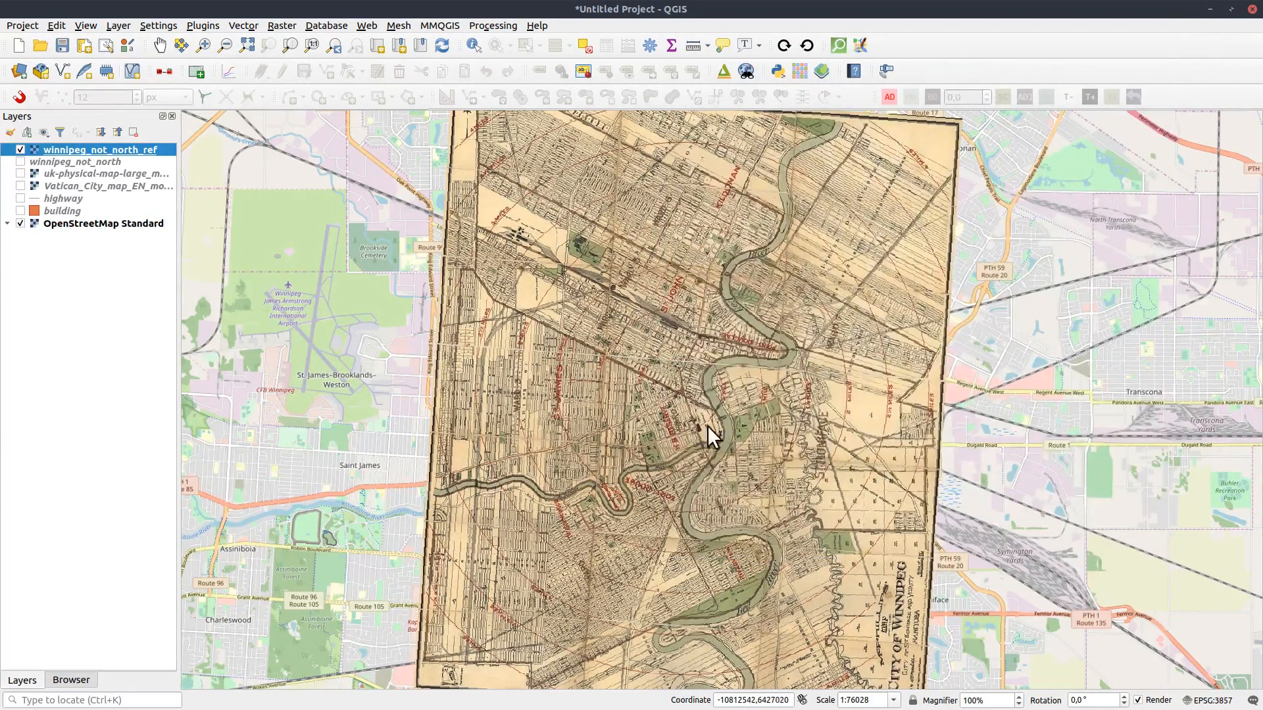
Examine the exported Winnipeg raster's fit with the surrounding OpenStreetMap roads, railways and rivers at several scales
scroll(704, 359, up, 1)
scroll(736, 434, down, 2)
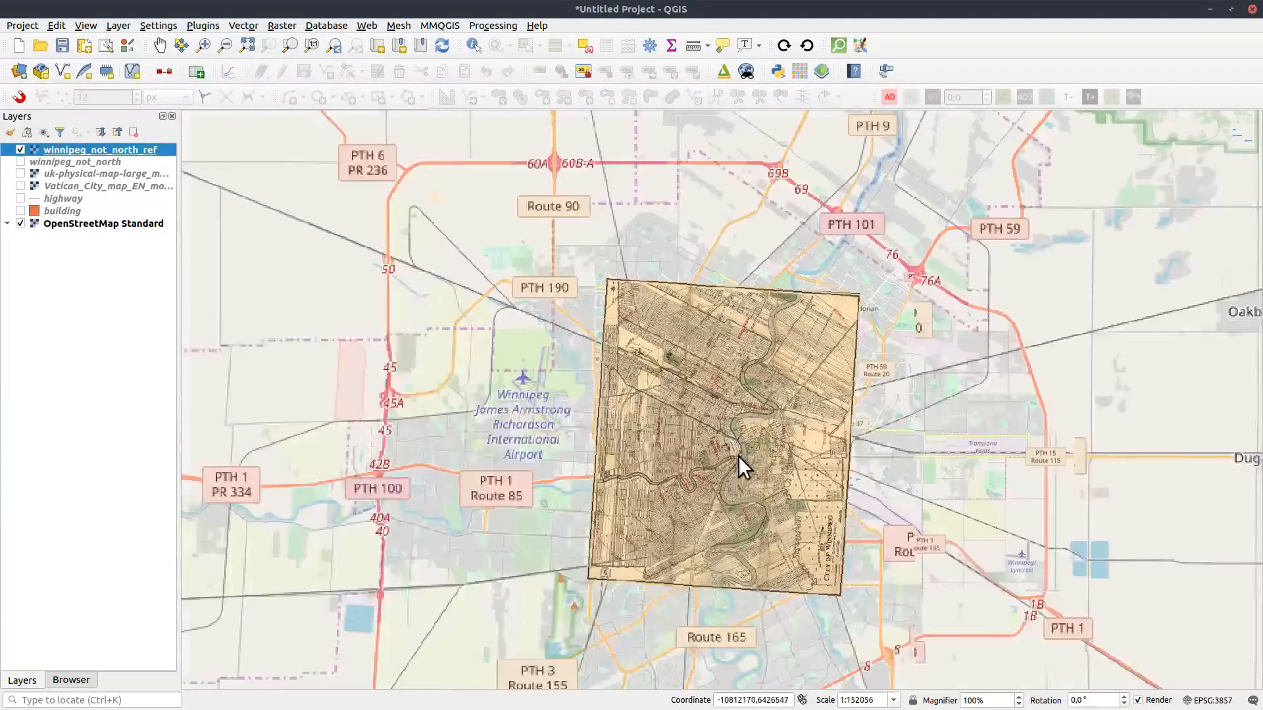
drag(756, 464, 530, 377)
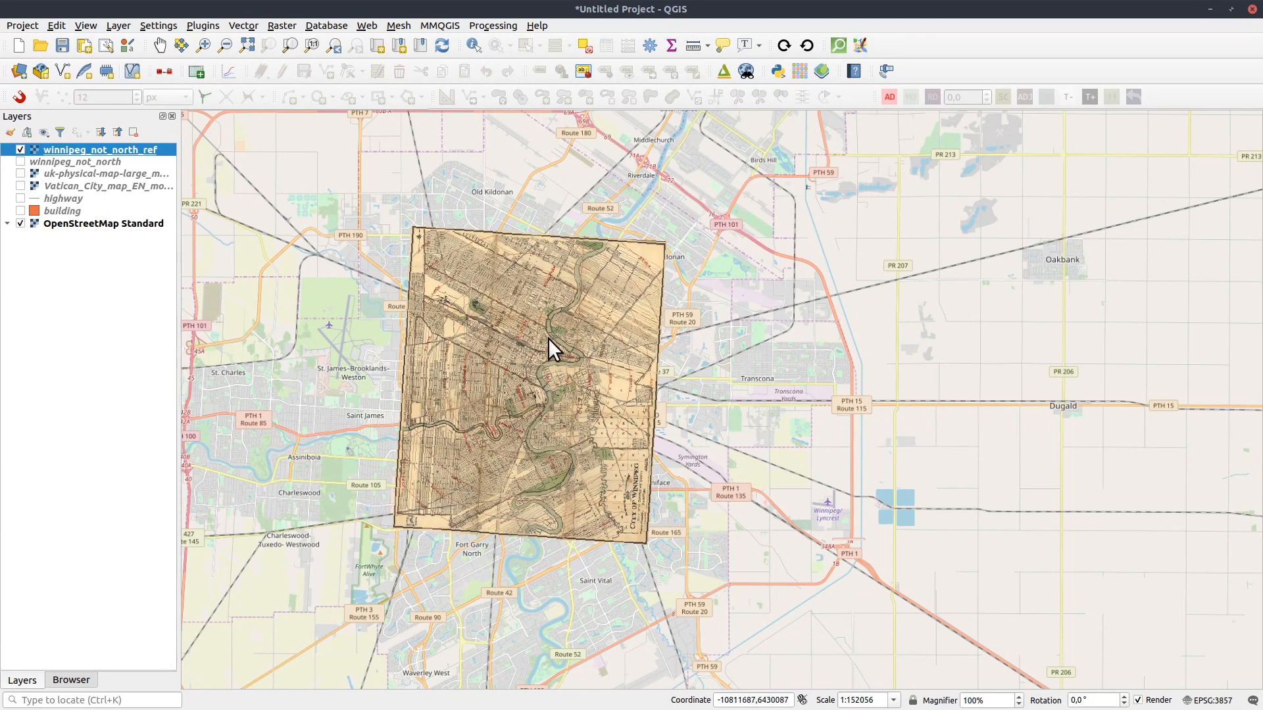
scroll(543, 298, down, 1)
scroll(544, 299, up, 2)
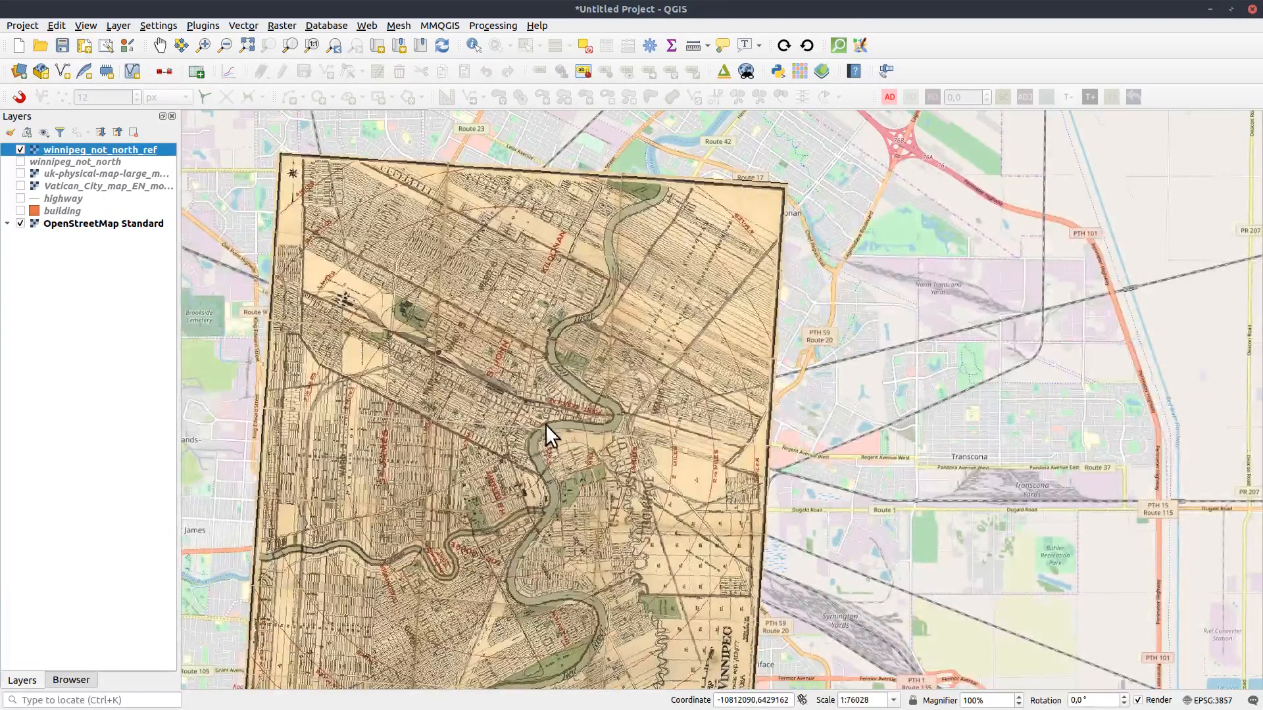
drag(530, 464, 543, 397)
scroll(517, 416, up, 1)
scroll(516, 416, down, 1)
scroll(554, 441, down, 1)
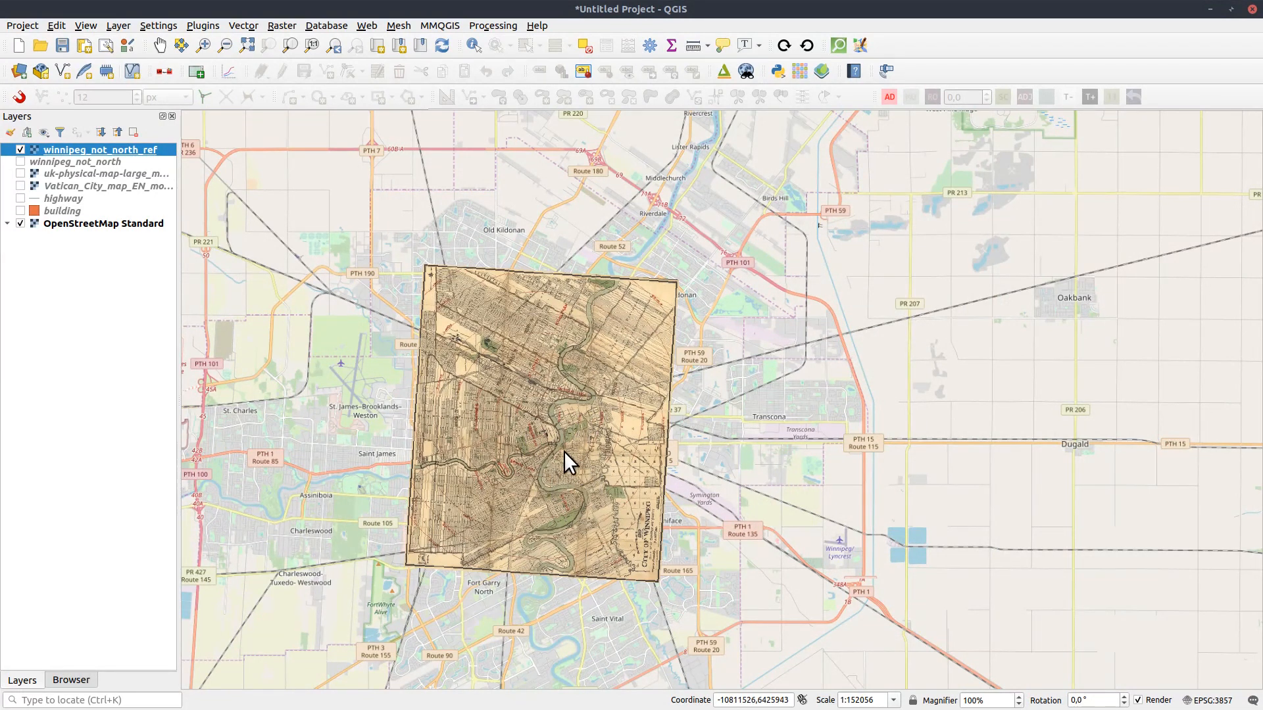
drag(628, 446, 586, 432)
scroll(573, 436, up, 1)
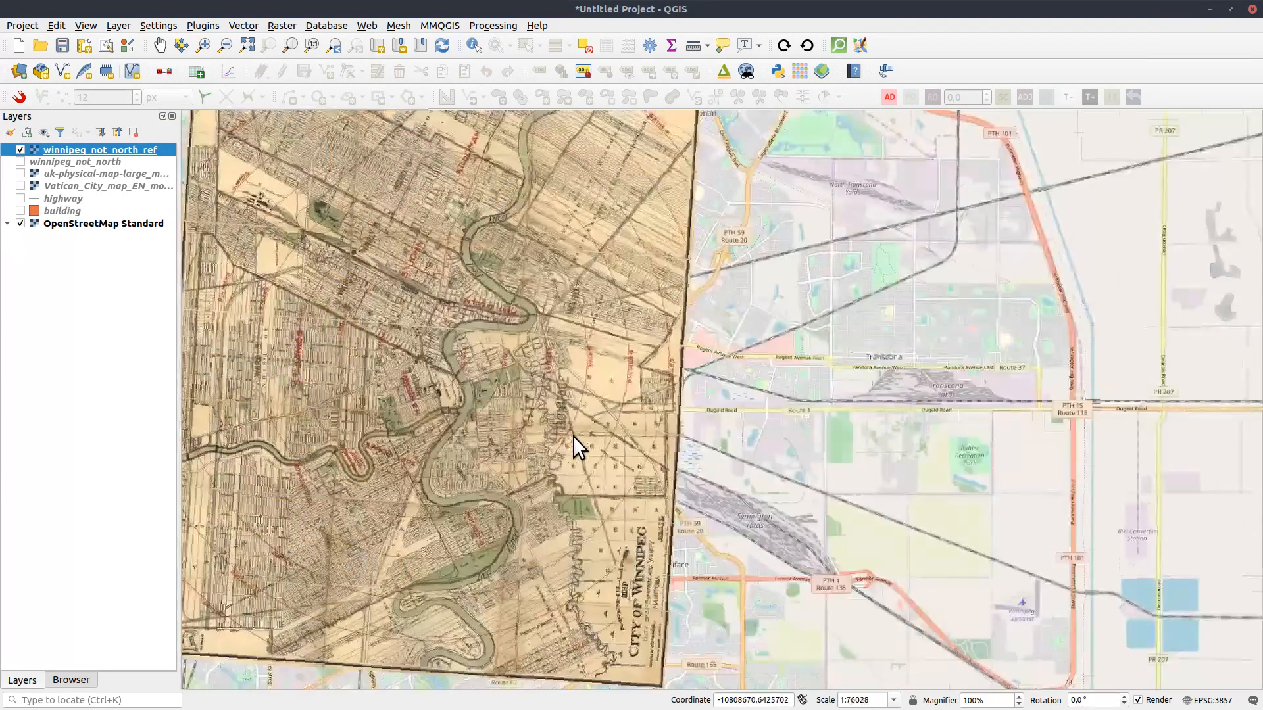
scroll(572, 433, down, 1)
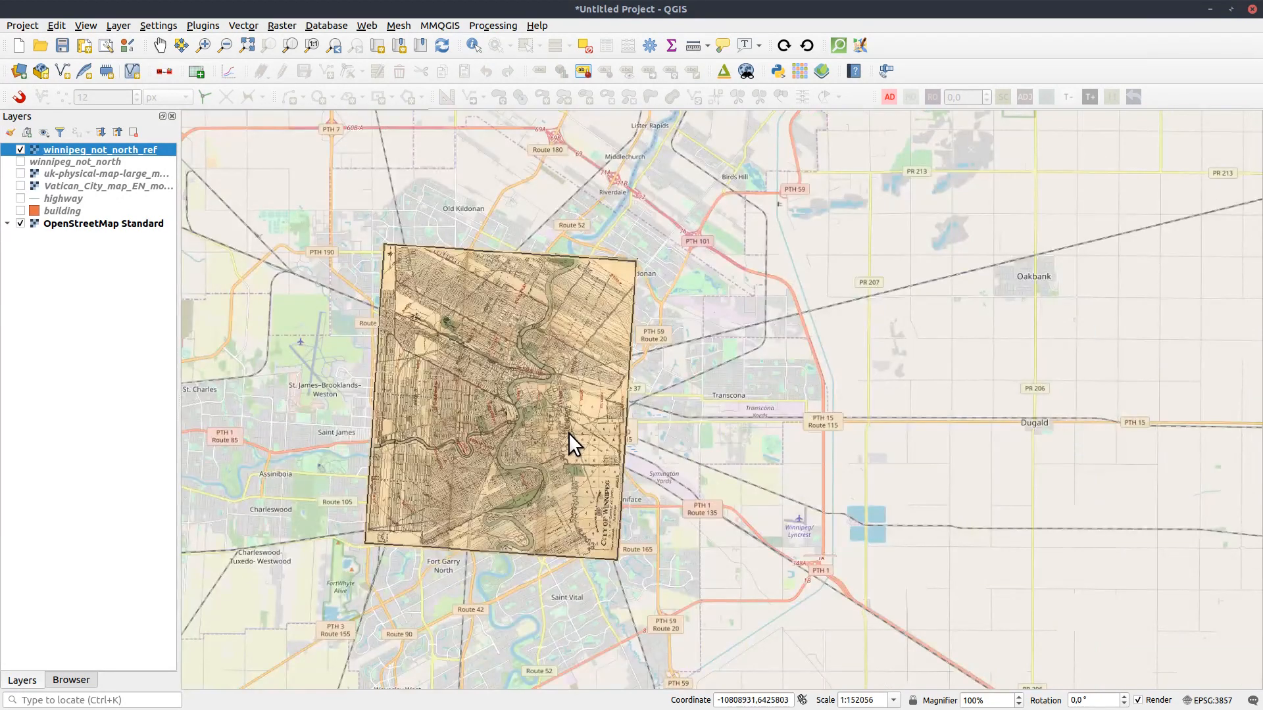